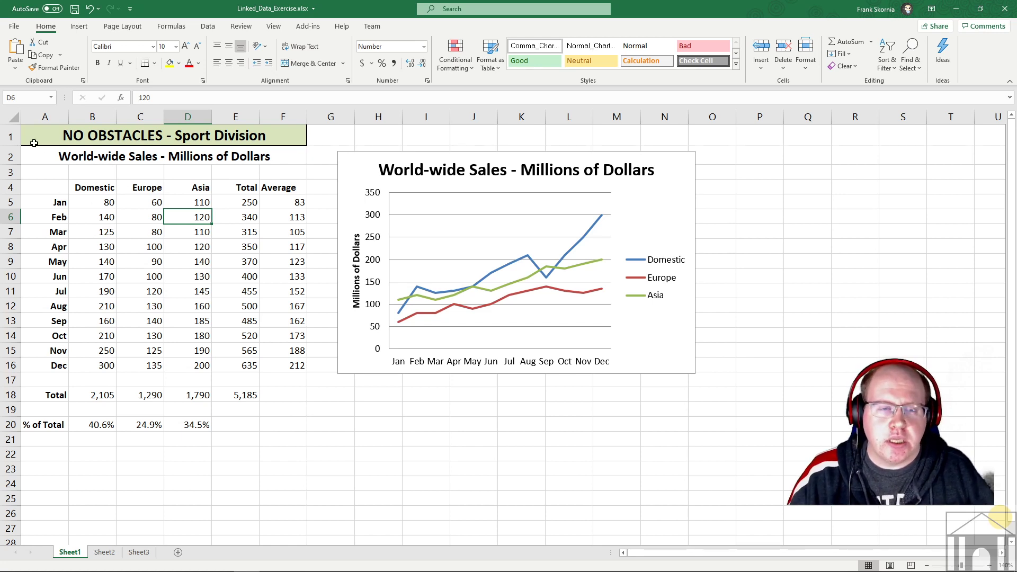
Copy the whole sales table in A1:F20, from the NO OBSTACLES title through the % of Total row
{"action": "mouse_move", "coordinate": [37, 136]}
{"action": "left_mouse_down"}
{"action": "mouse_move", "coordinate": [74, 172]}
{"action": "mouse_move", "coordinate": [236, 422]}
{"action": "mouse_move", "coordinate": [263, 427]}
{"action": "left_mouse_up"}
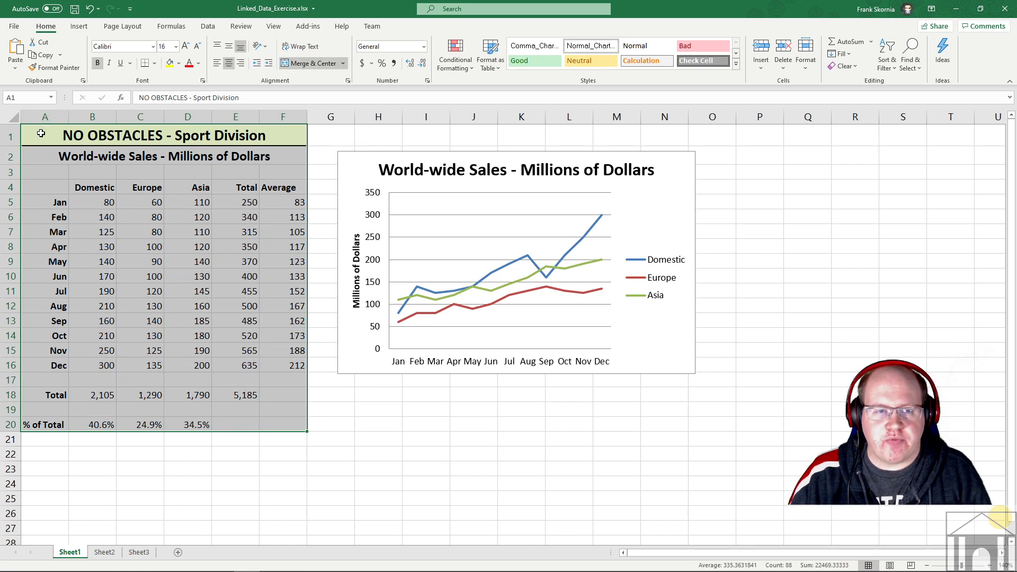
{"action": "left_click", "coordinate": [41, 134]}
{"action": "mouse_move", "coordinate": [41, 133]}
{"action": "left_mouse_down"}
{"action": "mouse_move", "coordinate": [264, 339]}
{"action": "mouse_move", "coordinate": [289, 424]}
{"action": "left_mouse_up"}
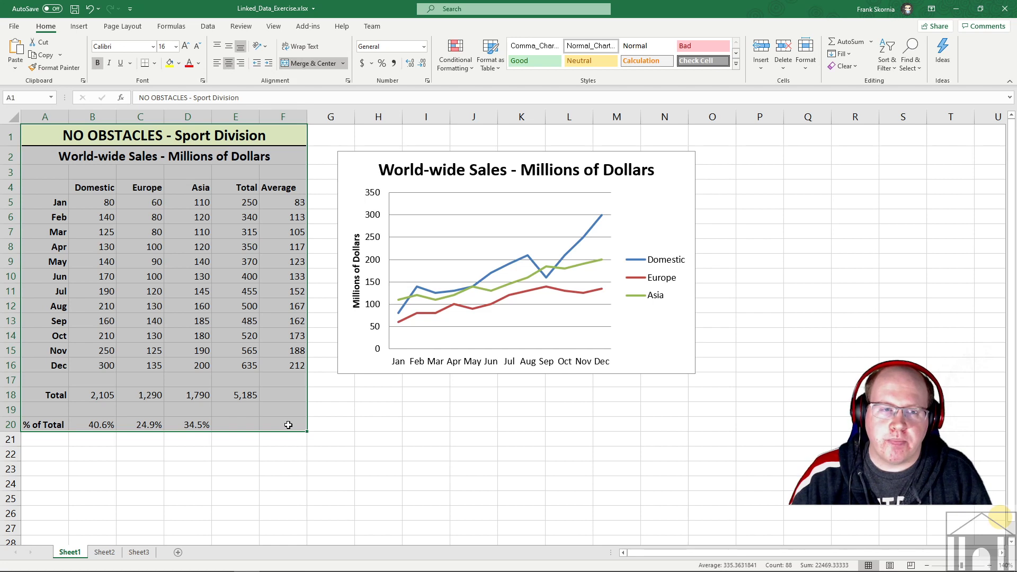
{"action": "left_click", "coordinate": [40, 57]}
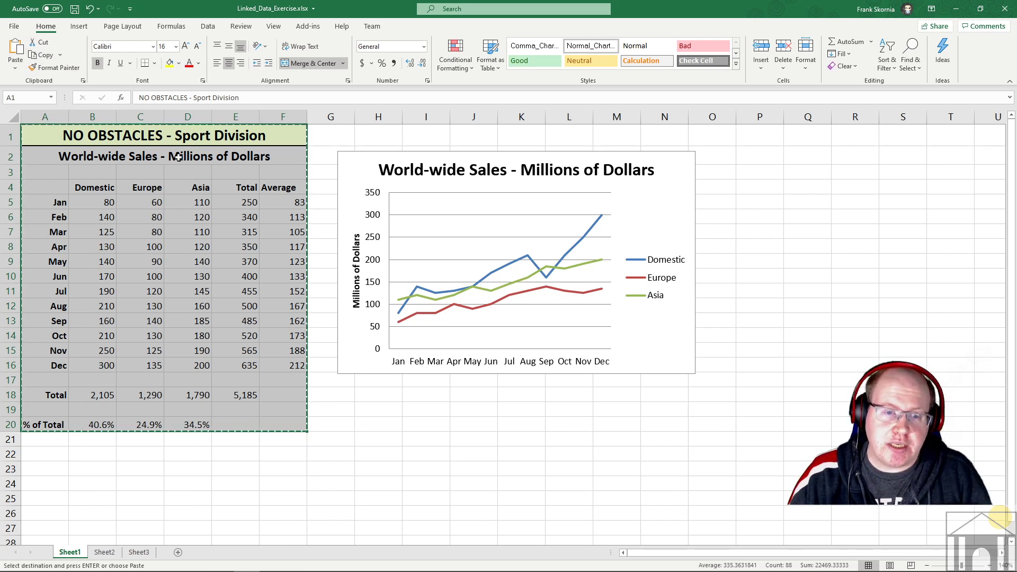
{"action": "right_click", "coordinate": [185, 235]}
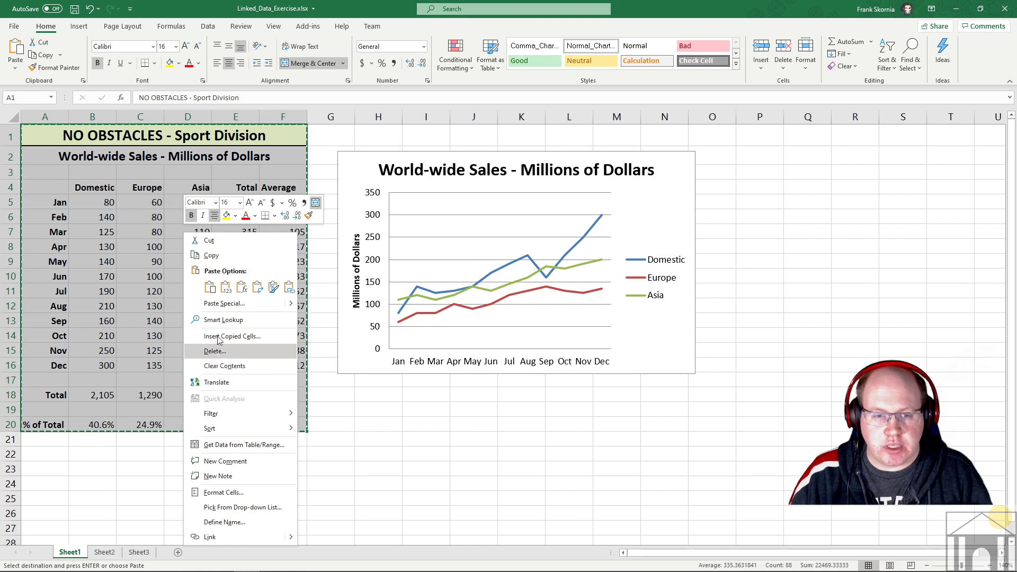
{"action": "left_click", "coordinate": [335, 139]}
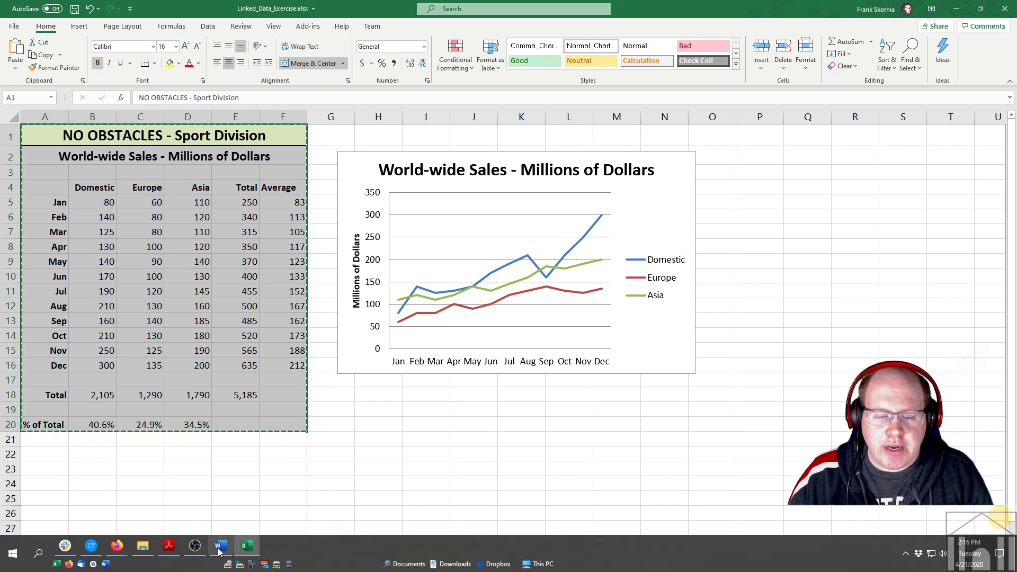
Switch to Word and create a blank document
{"action": "left_click", "coordinate": [221, 548]}
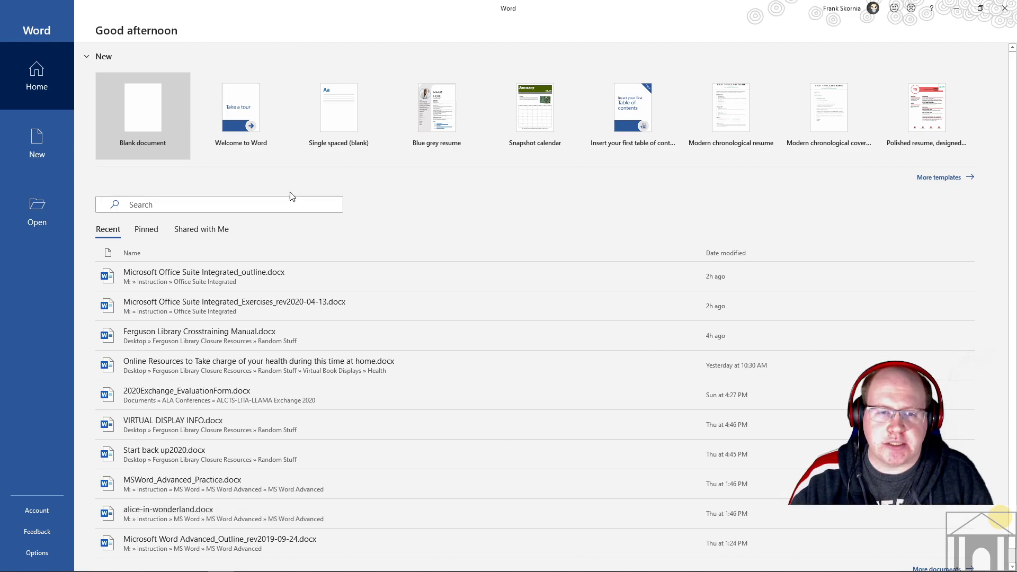
{"action": "left_click", "coordinate": [140, 119]}
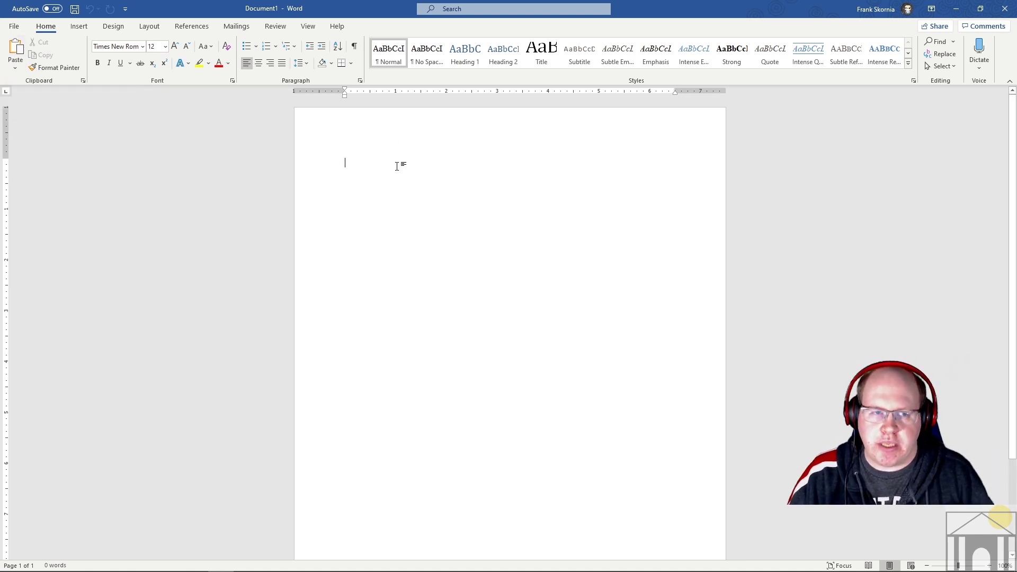
Paste the copied sales table into the blank document using the default paste
{"action": "left_click", "coordinate": [19, 63]}
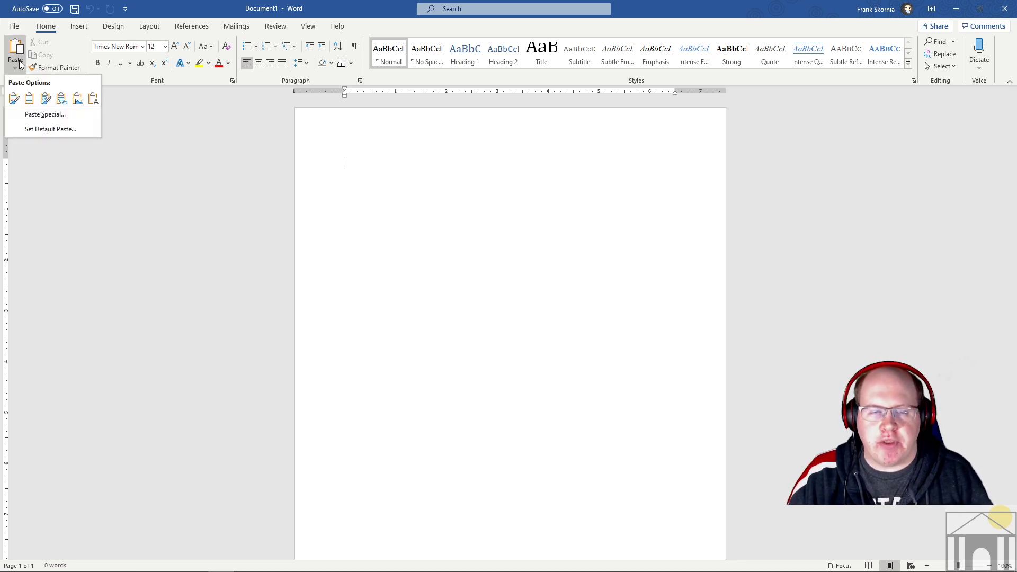
{"action": "left_click", "coordinate": [131, 113]}
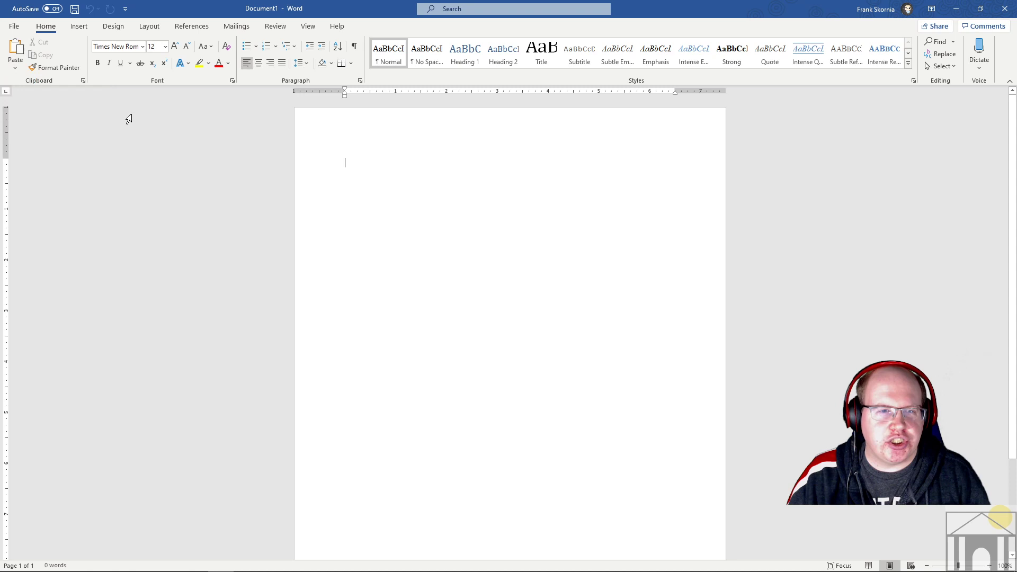
{"action": "left_click", "coordinate": [15, 49]}
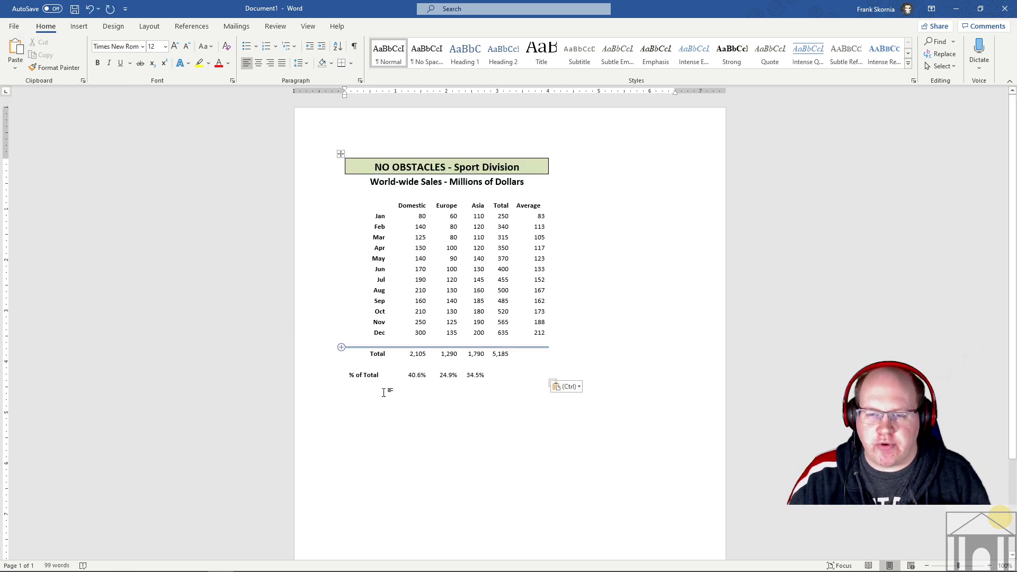
{"action": "left_click", "coordinate": [988, 566]}
{"action": "left_click", "coordinate": [988, 566]}
{"action": "left_click", "coordinate": [989, 565]}
{"action": "left_click", "coordinate": [989, 566]}
{"action": "left_click", "coordinate": [989, 565]}
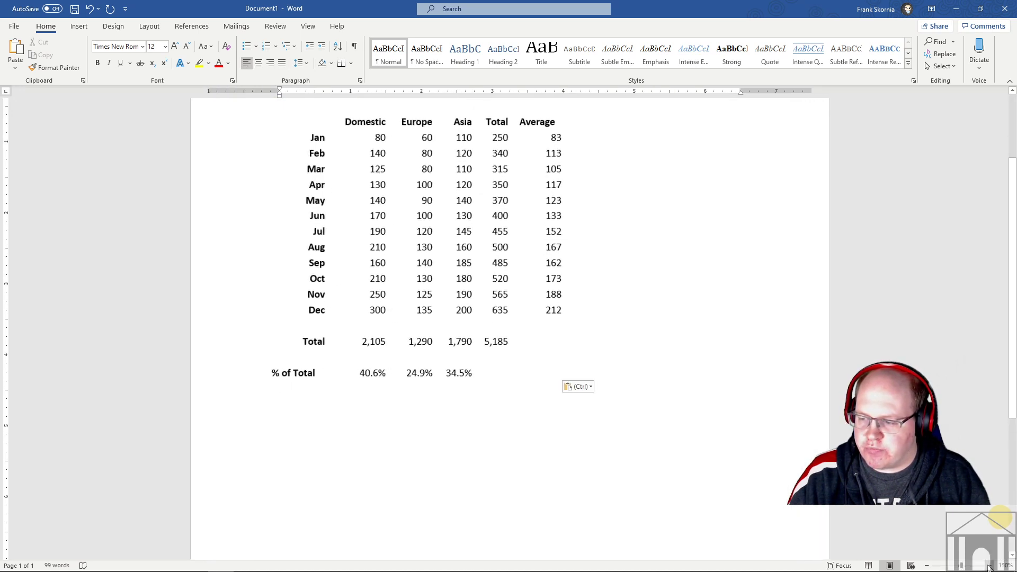
{"action": "scroll", "coordinate": [800, 316], "scroll_direction": "up", "scroll_amount": 2}
{"action": "scroll", "coordinate": [800, 316], "scroll_direction": "up", "scroll_amount": 1}
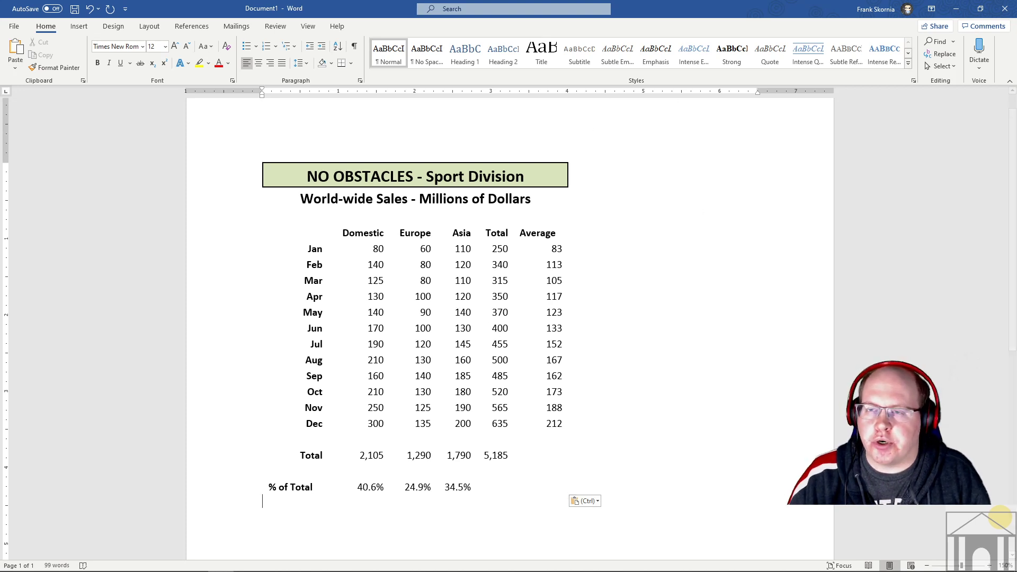
Arrange the Excel workbook and the Word document side by side, each filling half of the screen
{"action": "double_click", "coordinate": [655, 8]}
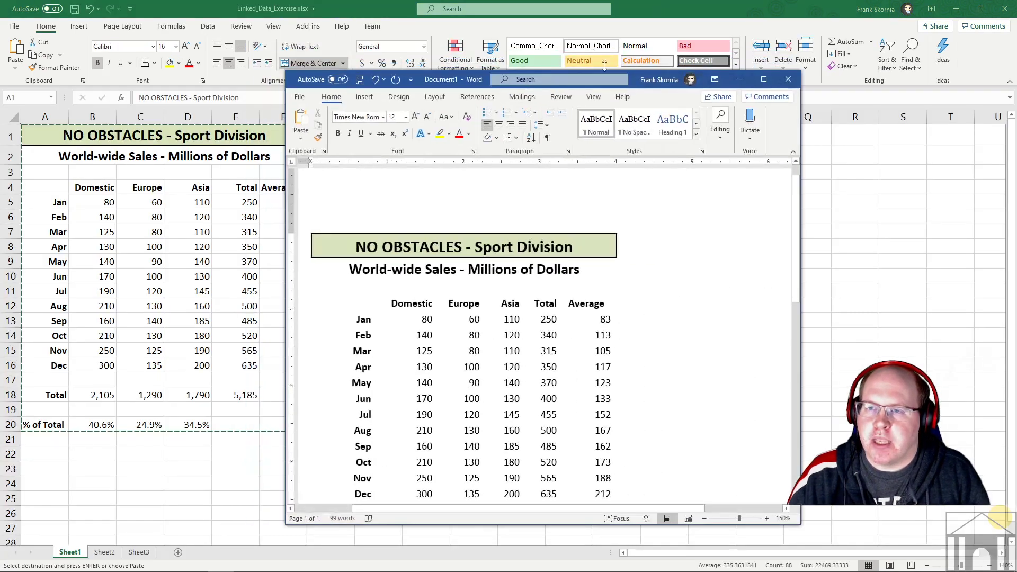
{"action": "left_click_drag", "start_coordinate": [425, 81], "coordinate": [471, 26]}
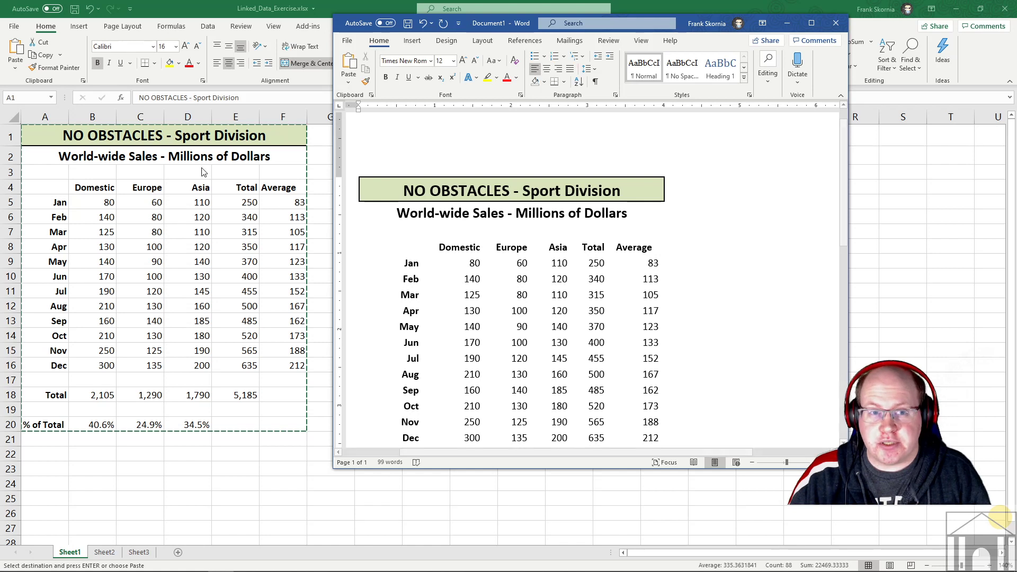
{"action": "scroll", "coordinate": [784, 325], "scroll_direction": "down", "scroll_amount": 1}
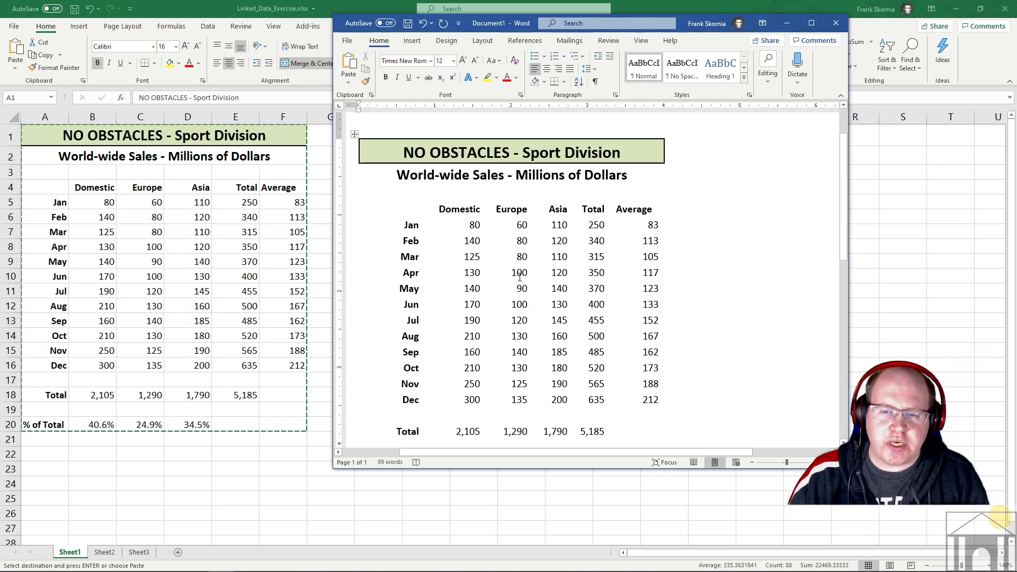
{"action": "double_click", "coordinate": [784, 8]}
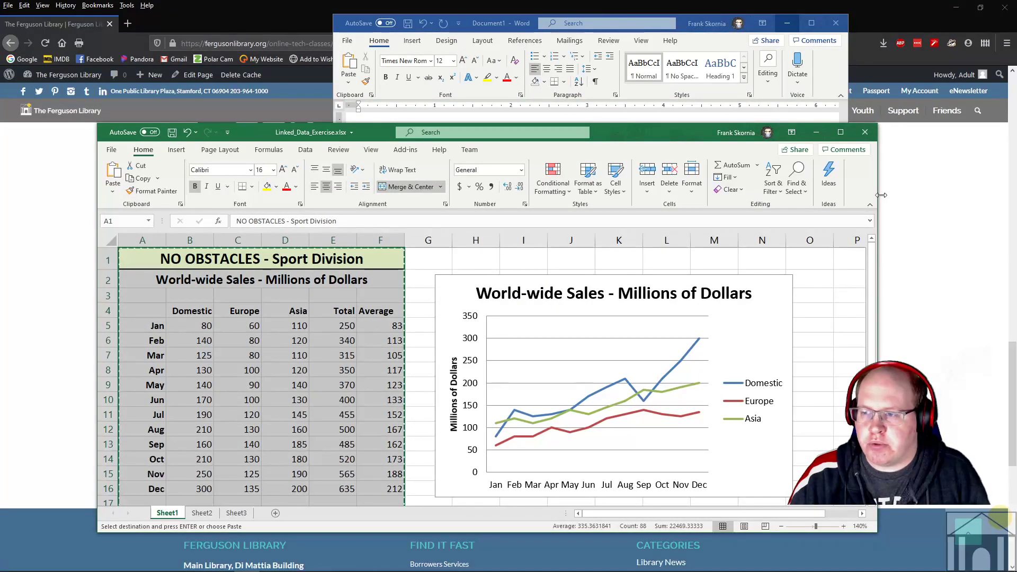
{"action": "left_click_drag", "start_coordinate": [881, 195], "coordinate": [468, 172]}
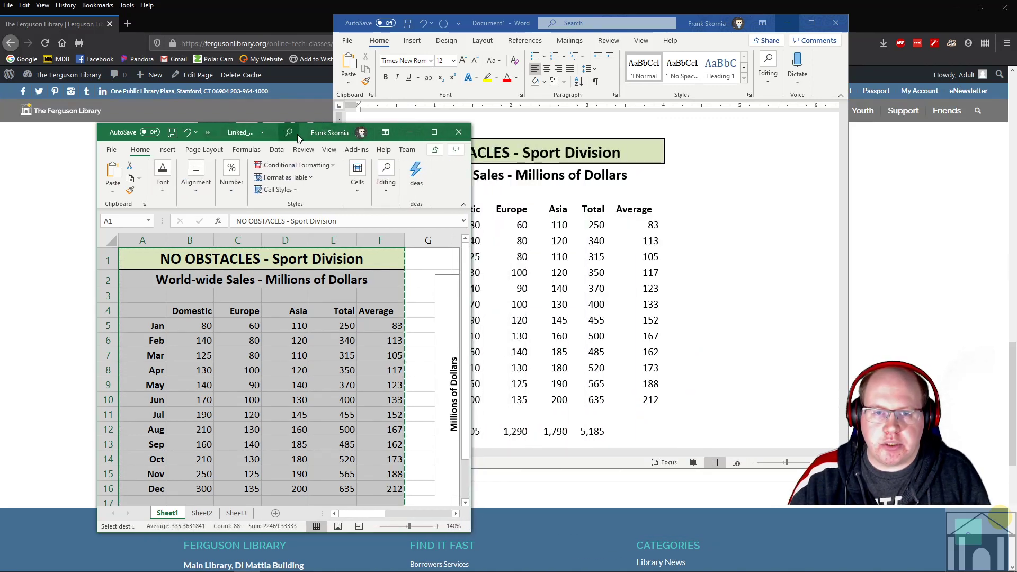
{"action": "left_click_drag", "start_coordinate": [298, 138], "coordinate": [5, 10]}
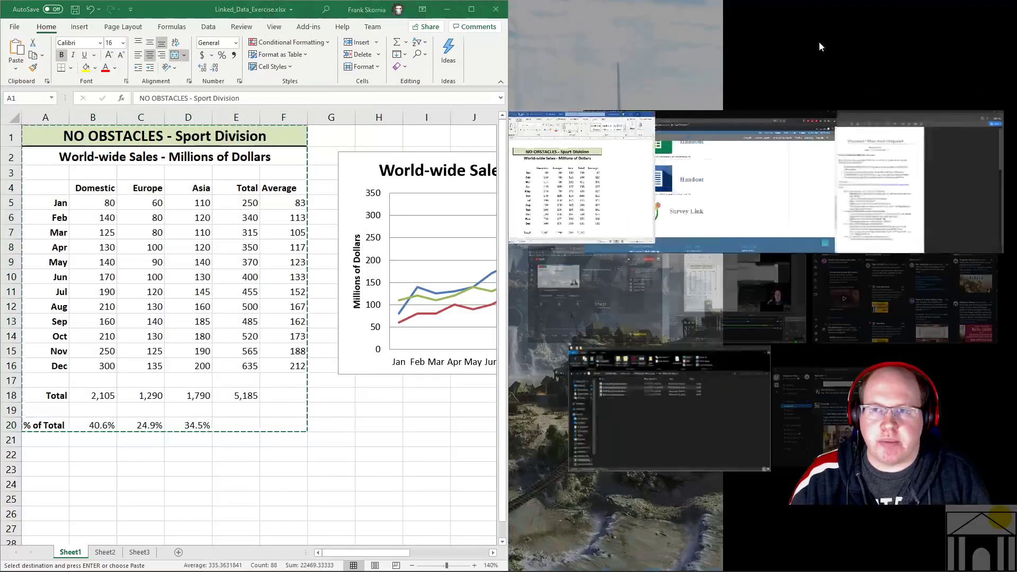
{"action": "left_click", "coordinate": [598, 145]}
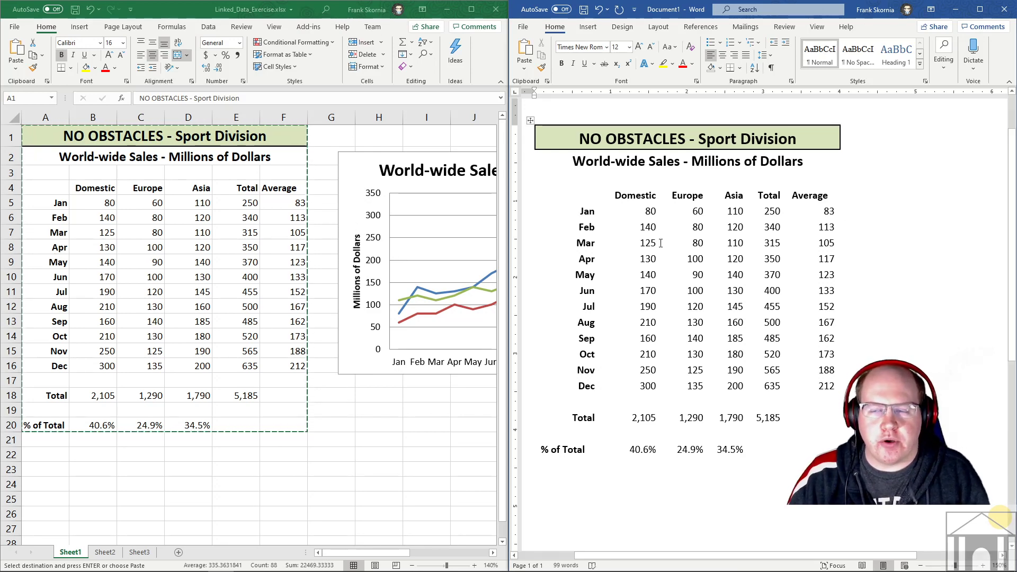
Set the April Europe sales in cell C8 of the Excel worksheet to 150
{"action": "left_click", "coordinate": [153, 233]}
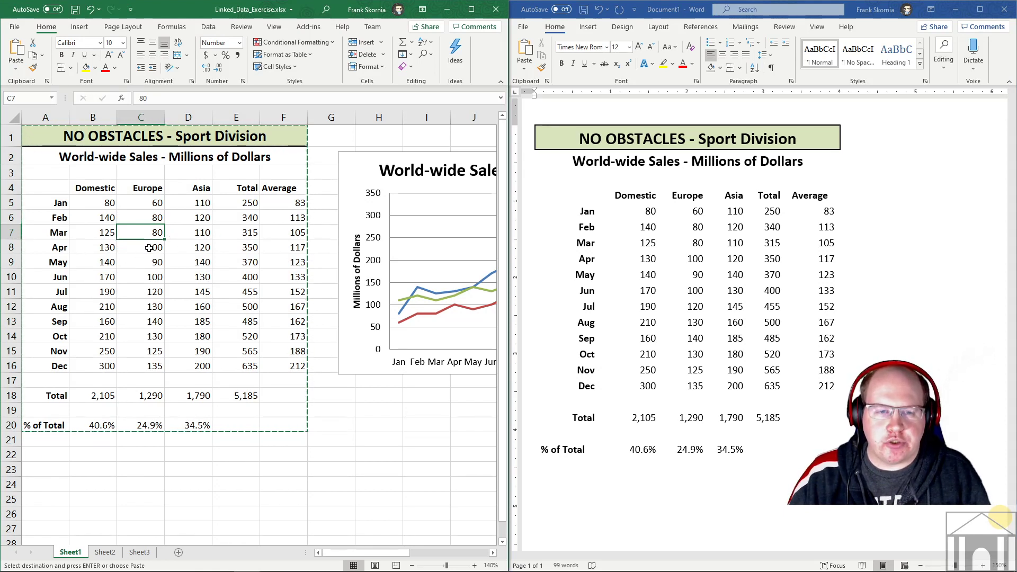
{"action": "left_click", "coordinate": [149, 248]}
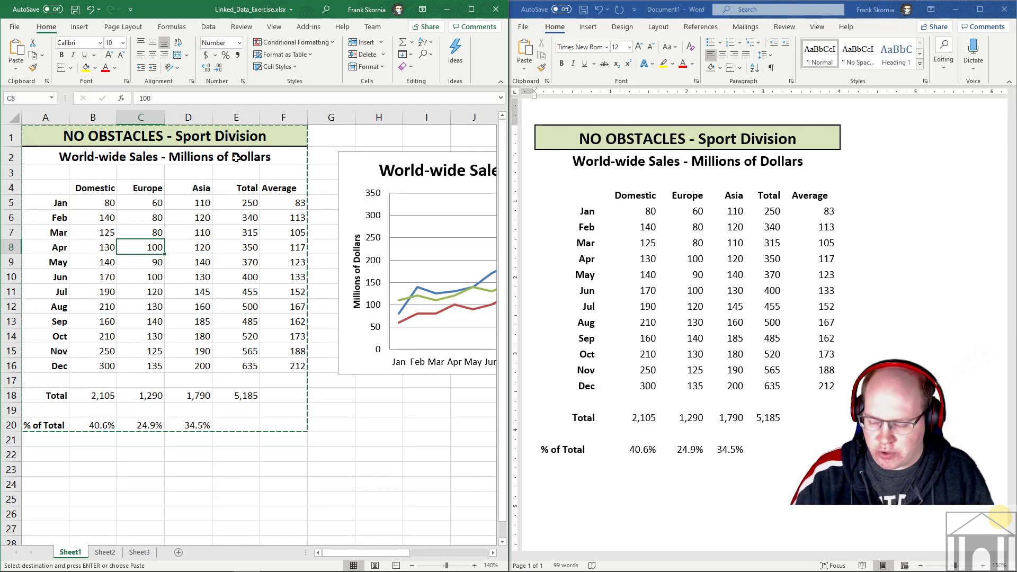
{"action": "type", "text": "150"}
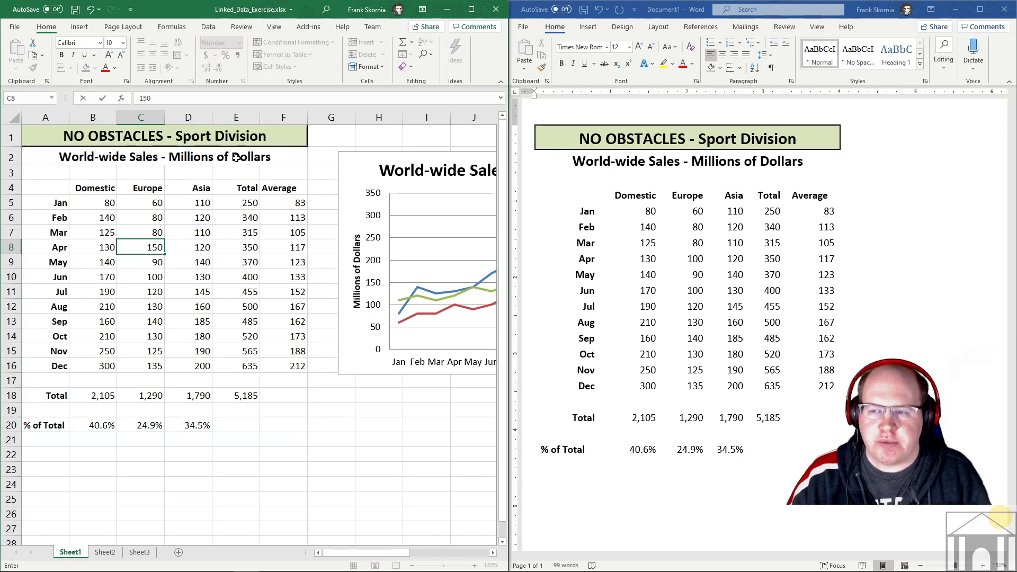
{"action": "key", "text": "Return"}
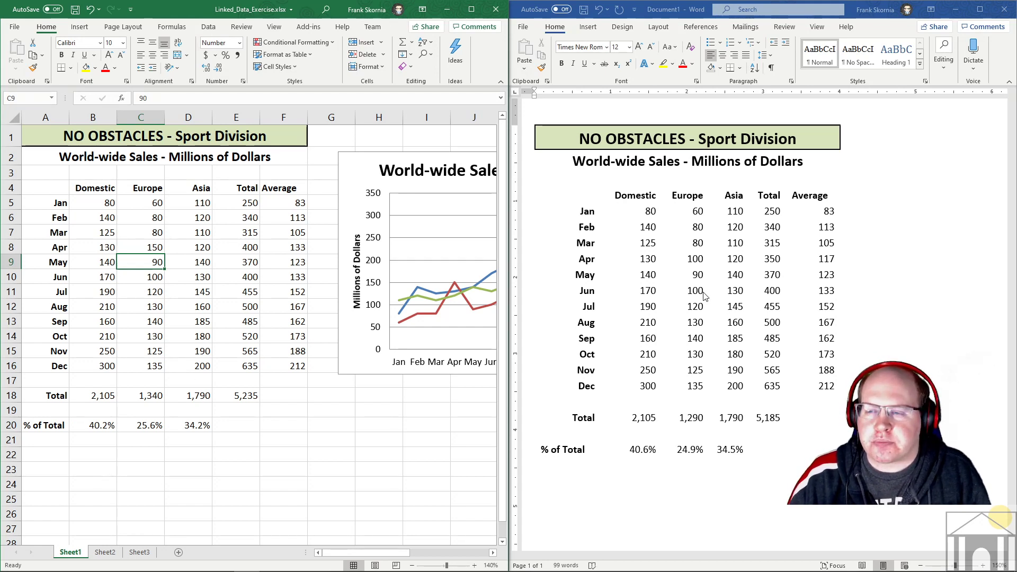
Replace the April Asia figure in the pasted Word table with 300
{"action": "left_click", "coordinate": [698, 259]}
{"action": "double_click", "coordinate": [735, 259]}
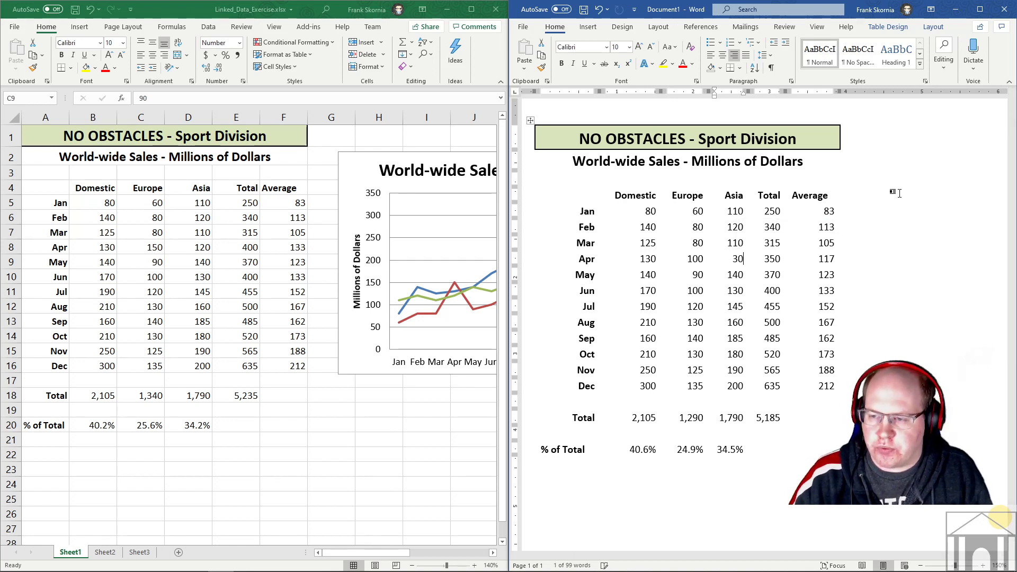
{"action": "type", "text": "300"}
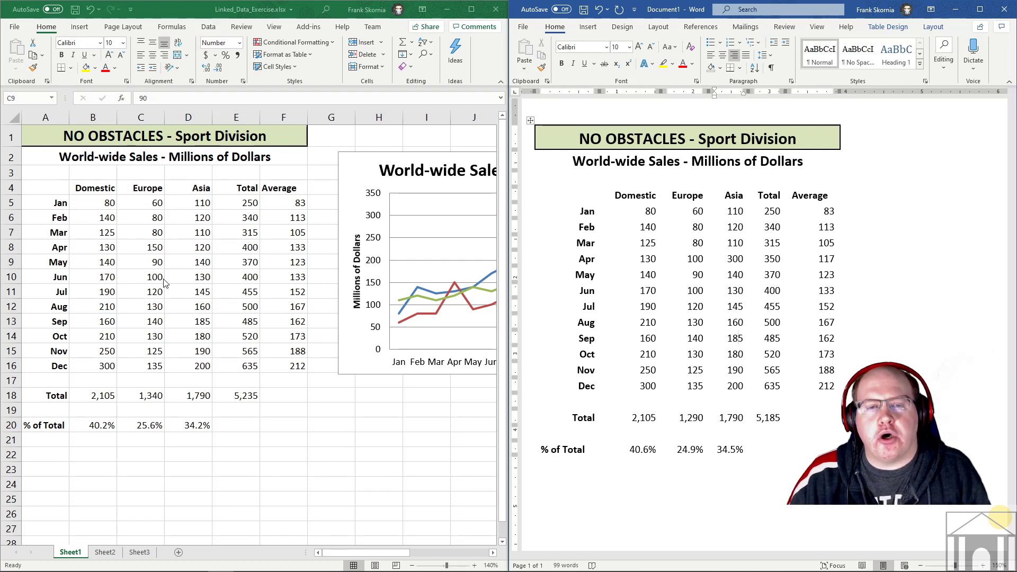
Undo the change to the April Europe sales in the Excel worksheet
{"action": "left_click", "coordinate": [41, 135]}
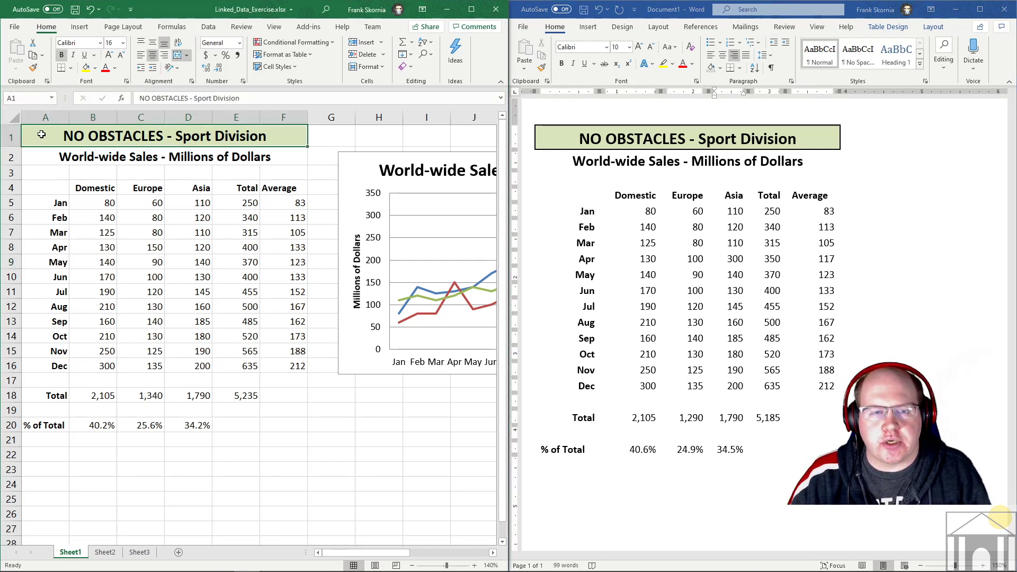
{"action": "mouse_move", "coordinate": [41, 134]}
{"action": "left_mouse_down"}
{"action": "mouse_move", "coordinate": [201, 259]}
{"action": "mouse_move", "coordinate": [287, 429]}
{"action": "left_mouse_up"}
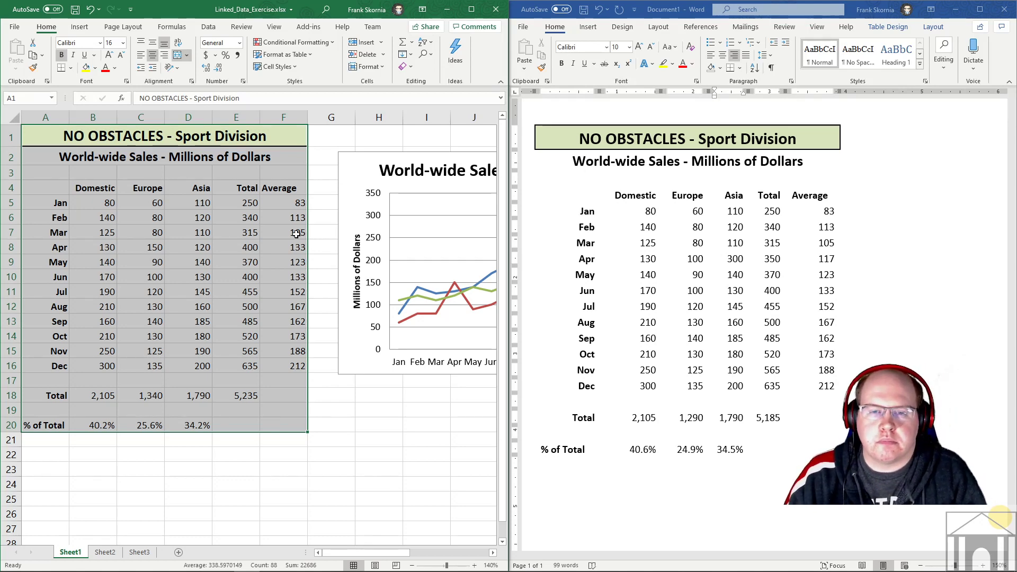
{"action": "left_click", "coordinate": [296, 233]}
{"action": "key", "text": "ctrl+z"}
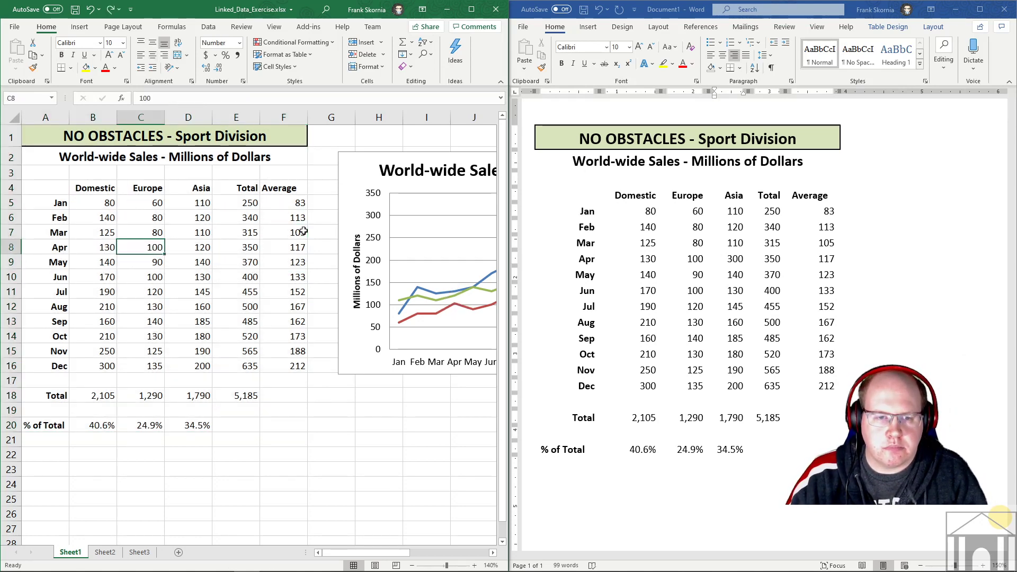
Undo the change to the April Asia figure in the Word table and clear the selection
{"action": "left_click", "coordinate": [671, 264]}
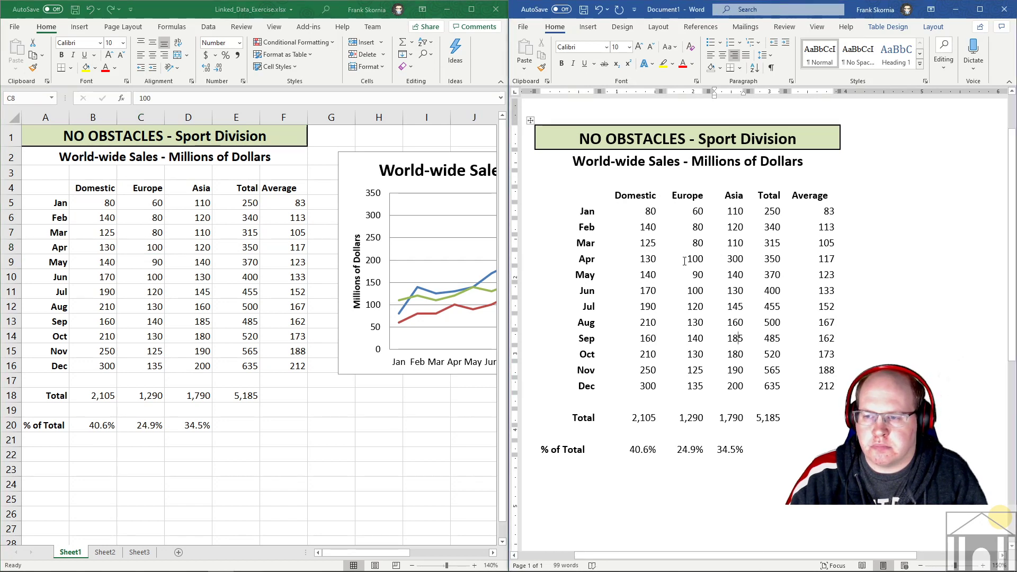
{"action": "key", "text": "ctrl+z"}
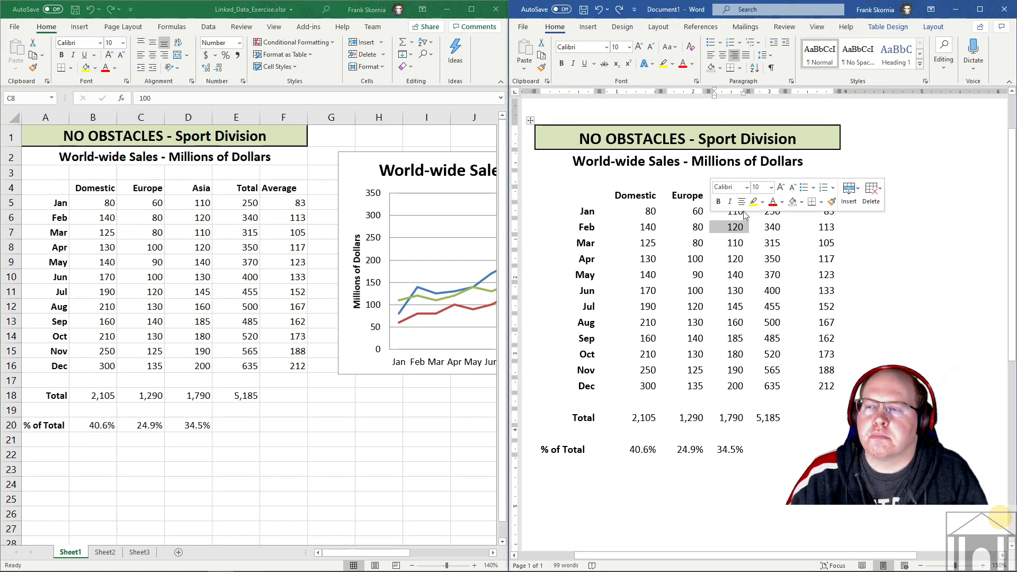
{"action": "left_click", "coordinate": [866, 147]}
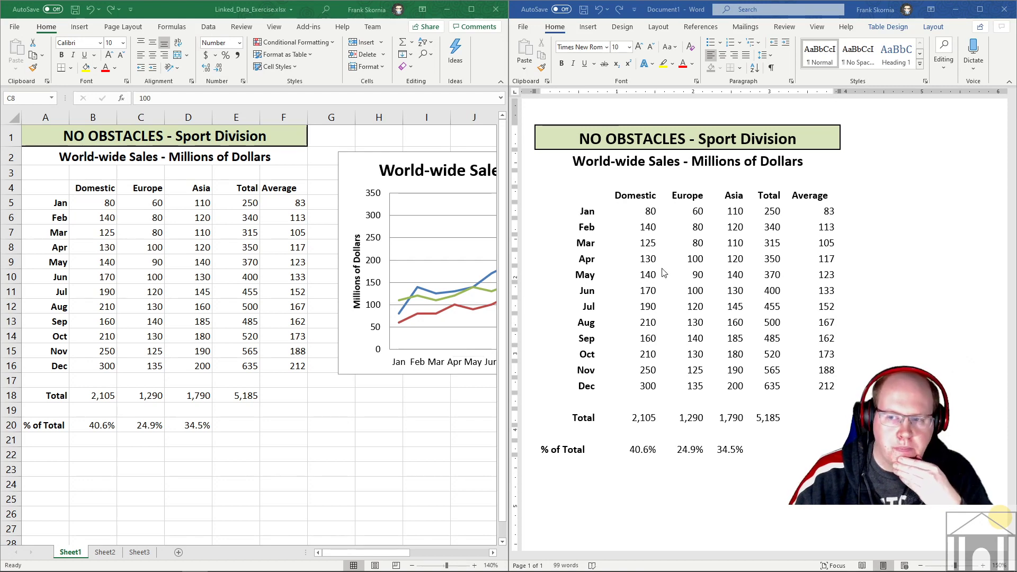
Try replacing the April Asia figure in the Word table with 300, and undo the replacement
{"action": "left_click", "coordinate": [738, 264]}
{"action": "double_click", "coordinate": [735, 264]}
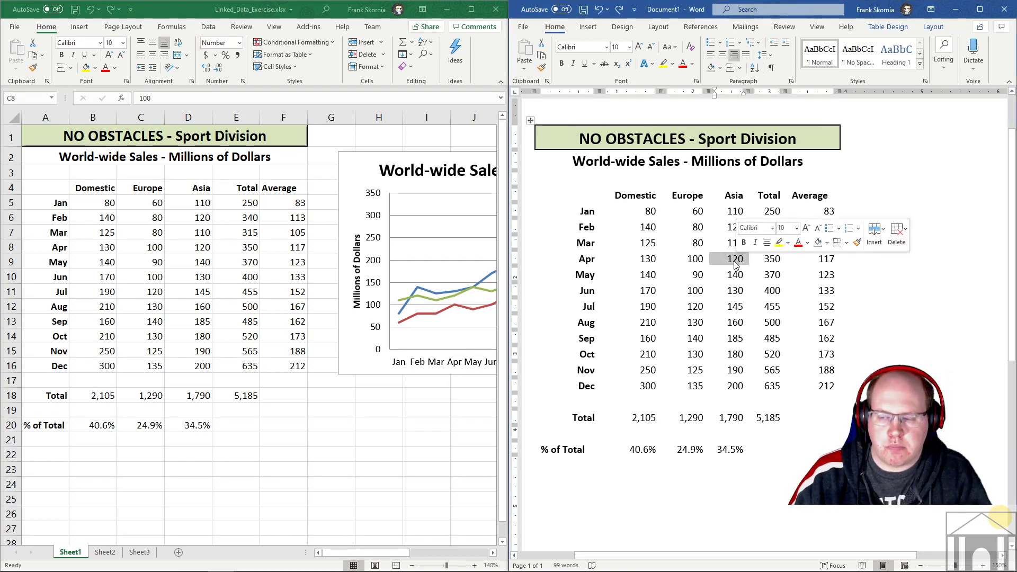
{"action": "type", "text": "300"}
{"action": "key", "text": "Return"}
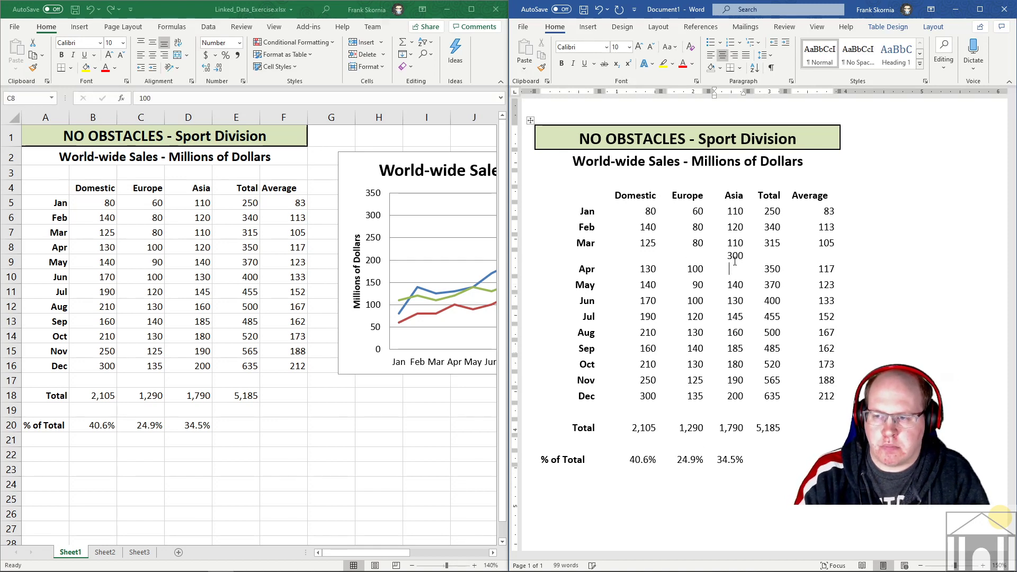
{"action": "key", "text": "BackSpace"}
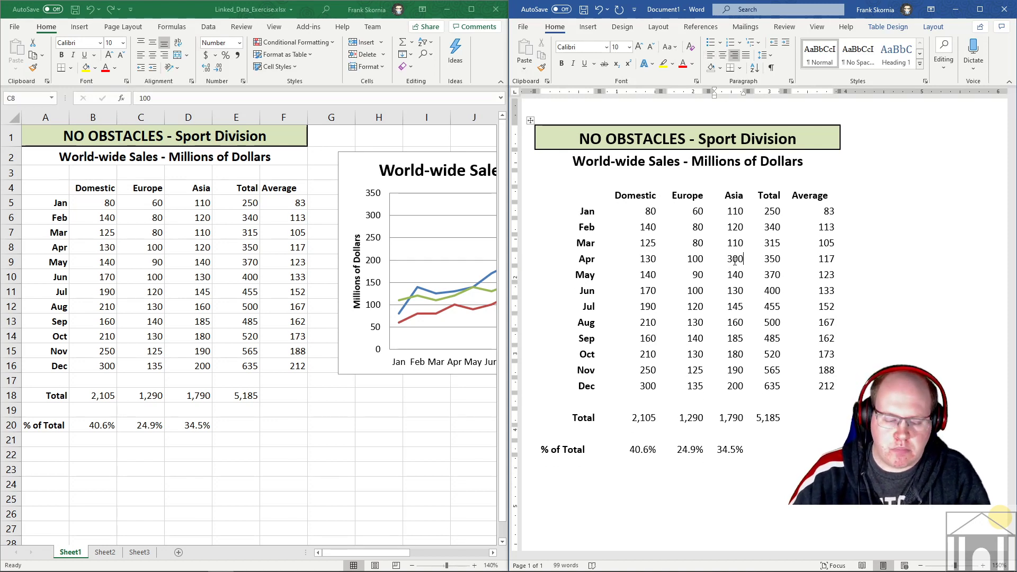
{"action": "key", "text": "ctrl+z"}
{"action": "key", "text": "ctrl+z"}
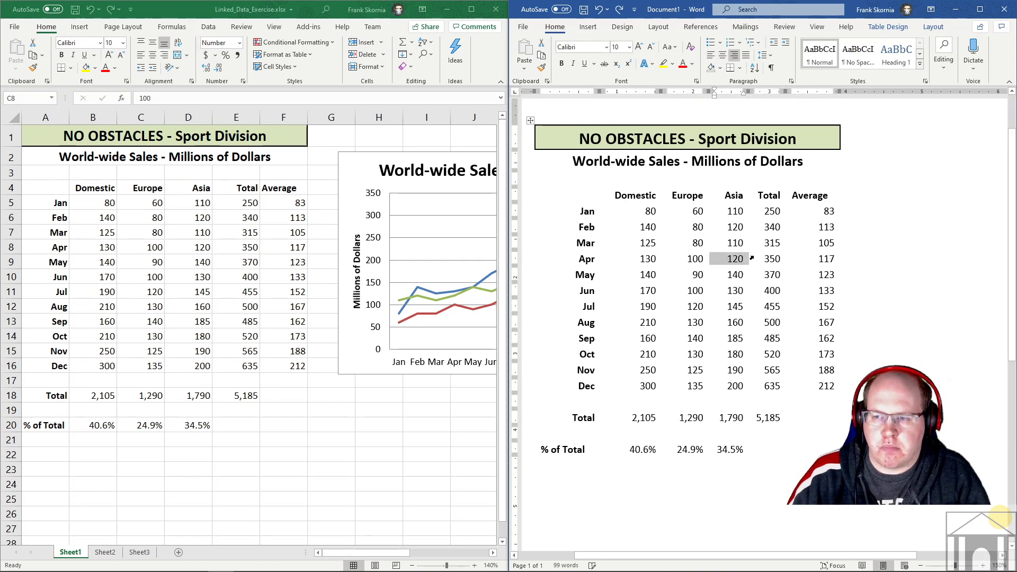
Set the April Europe sales figure in the Excel worksheet to 300
{"action": "left_click", "coordinate": [821, 165]}
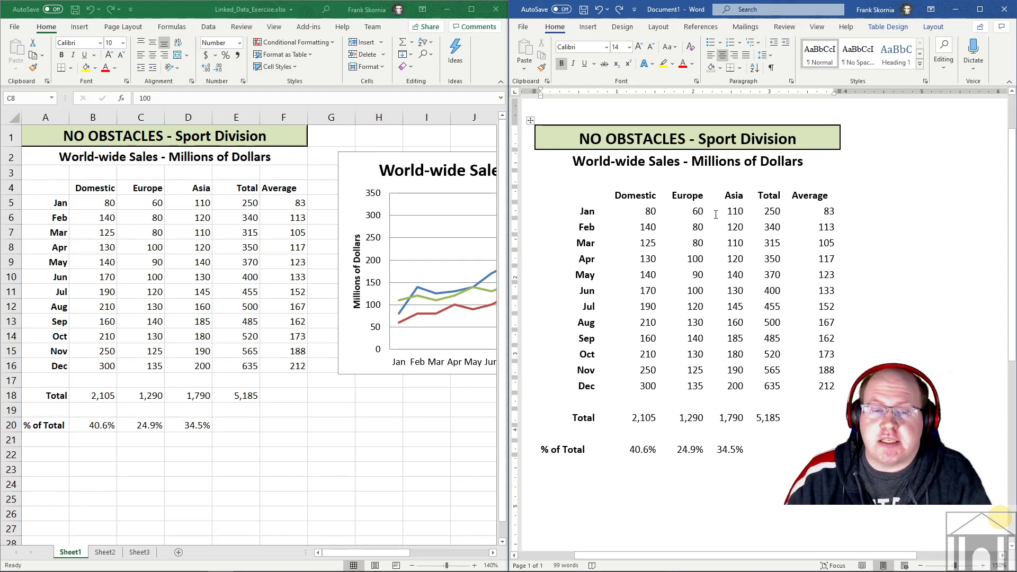
{"action": "left_click", "coordinate": [159, 249]}
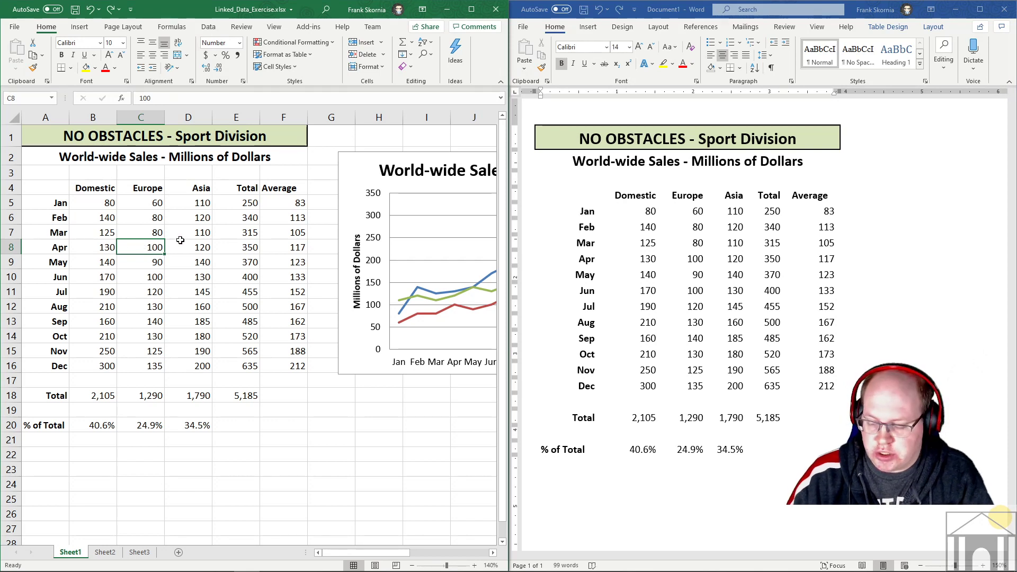
{"action": "type", "text": "300"}
{"action": "key", "text": "Return"}
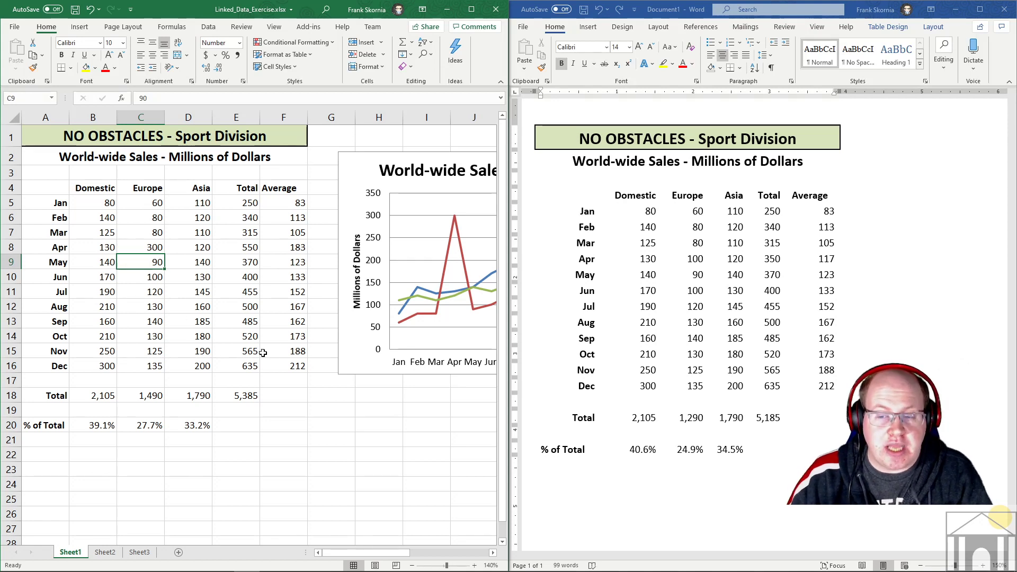
Replace the April Europe figure in the pasted Word table with 300
{"action": "left_click", "coordinate": [696, 262]}
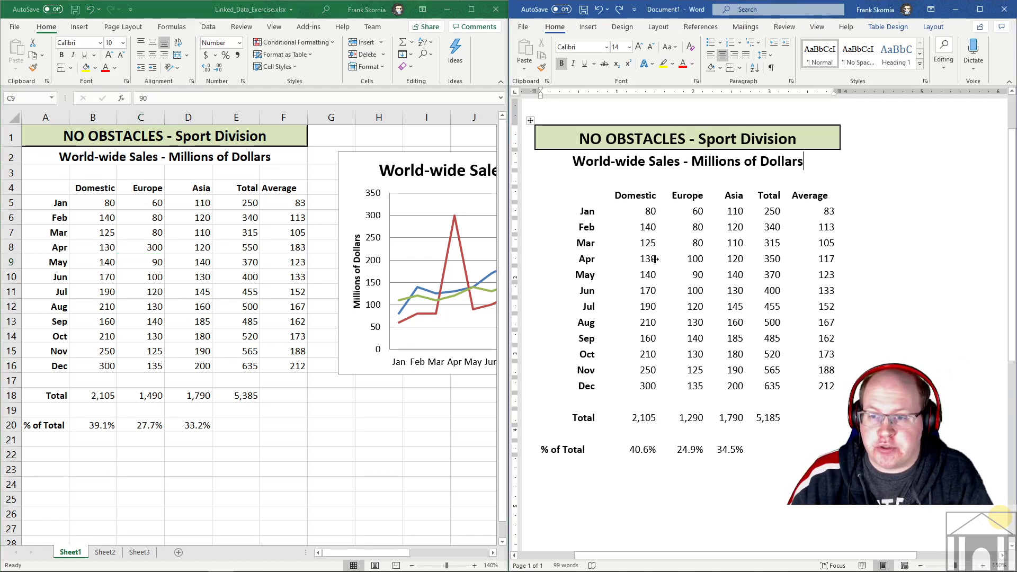
{"action": "double_click", "coordinate": [697, 259]}
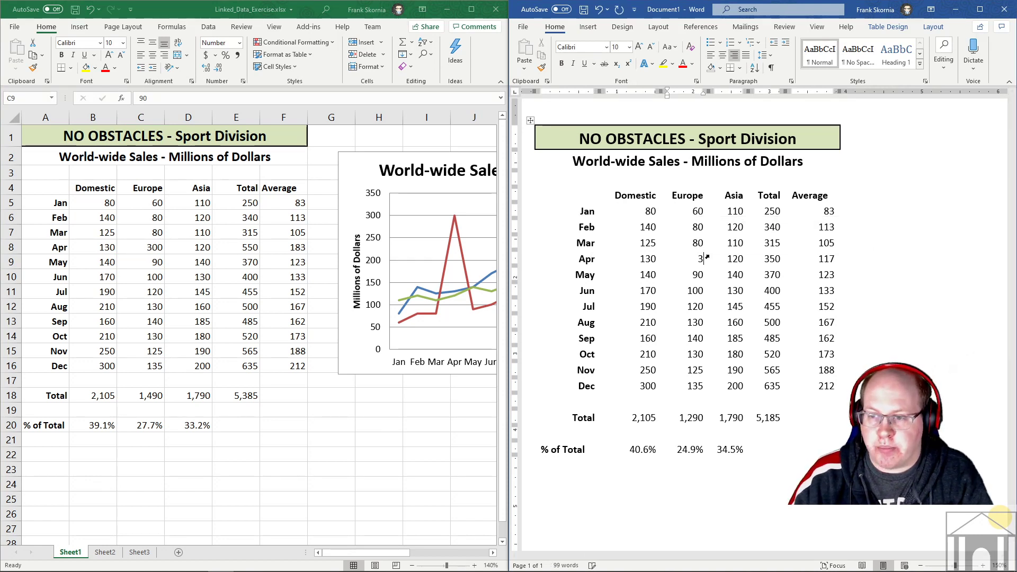
{"action": "type", "text": "300"}
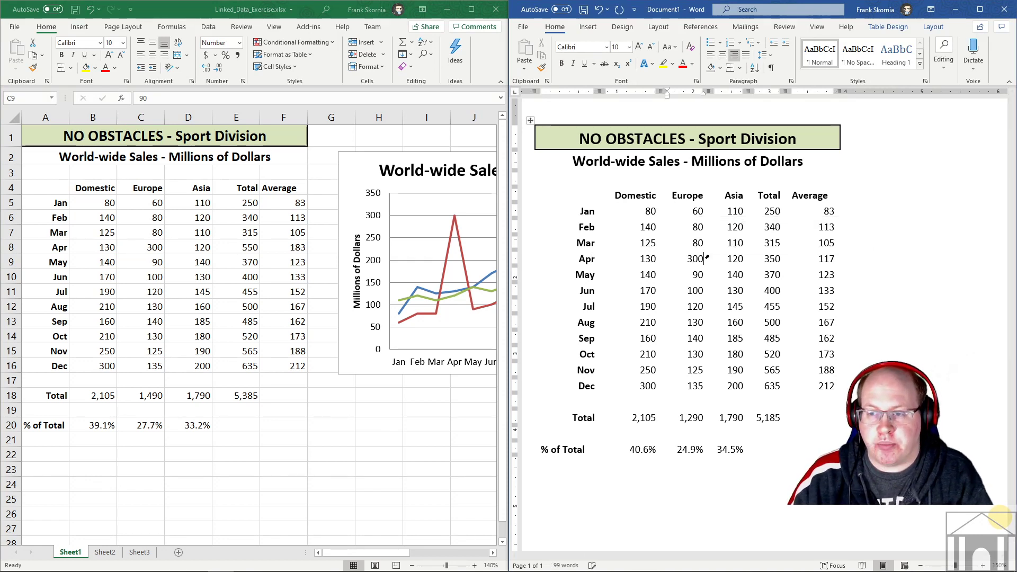
{"action": "left_click", "coordinate": [793, 325]}
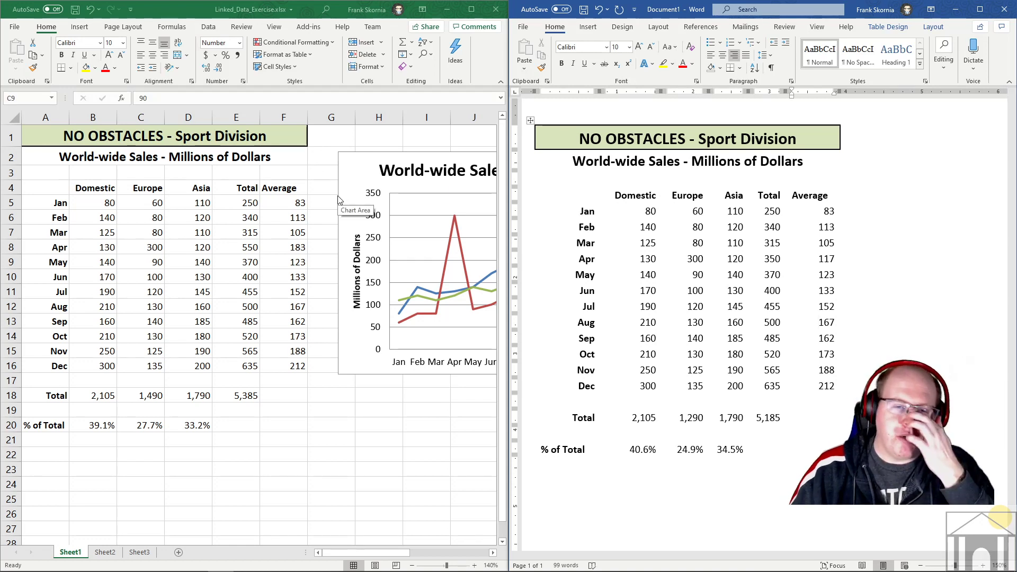
Switch to Firefox and view the handouts and survey link on The Ferguson Library's online tech classes page
{"action": "mouse_move", "coordinate": [211, 550]}
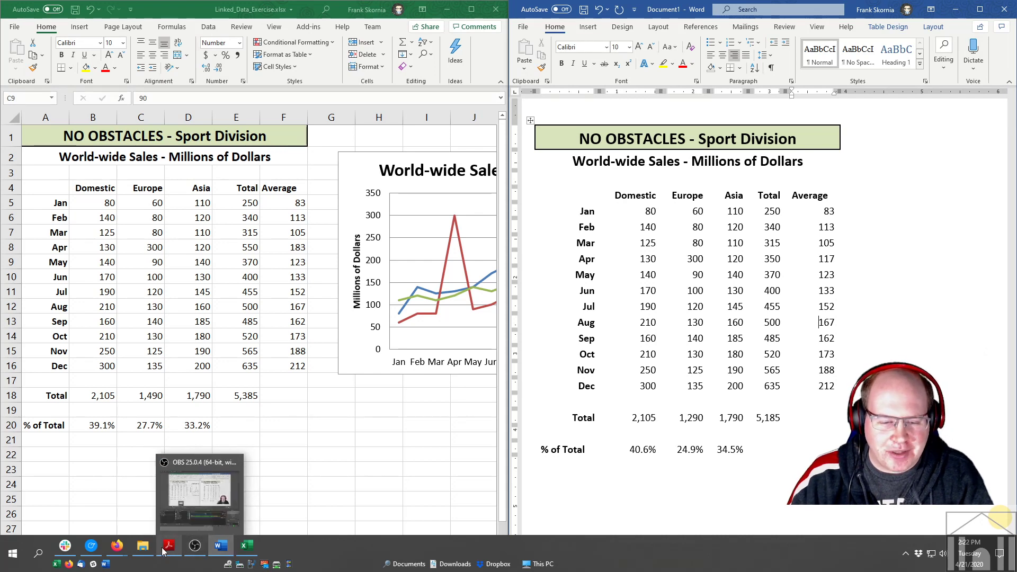
{"action": "mouse_move", "coordinate": [146, 552]}
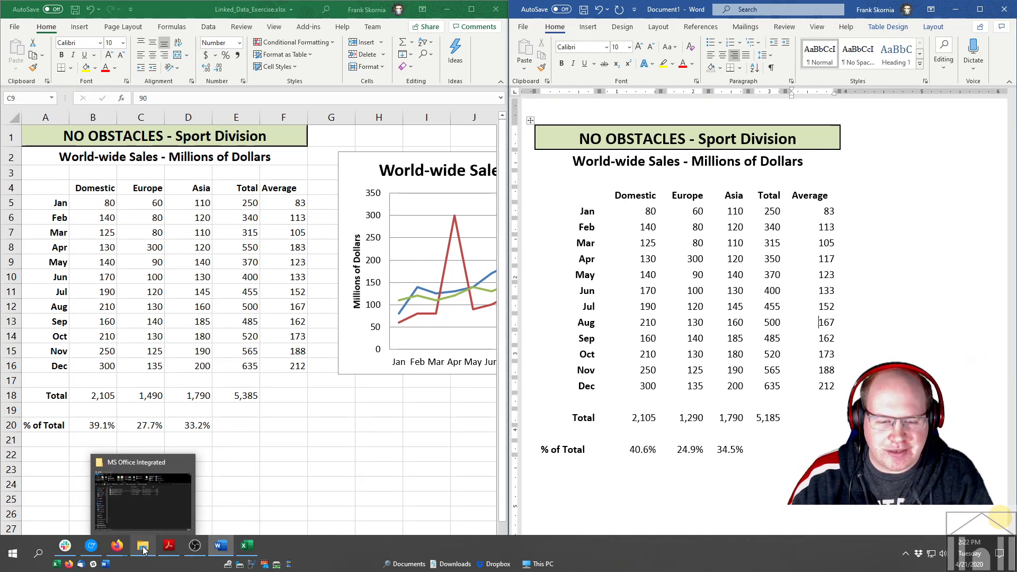
{"action": "left_click", "coordinate": [117, 545]}
{"action": "mouse_move", "coordinate": [116, 533]}
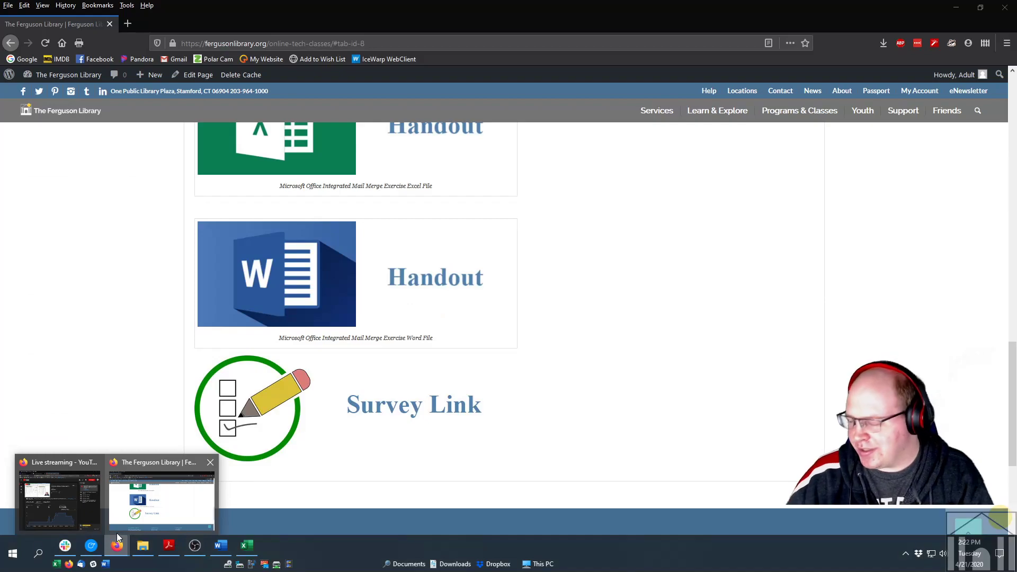
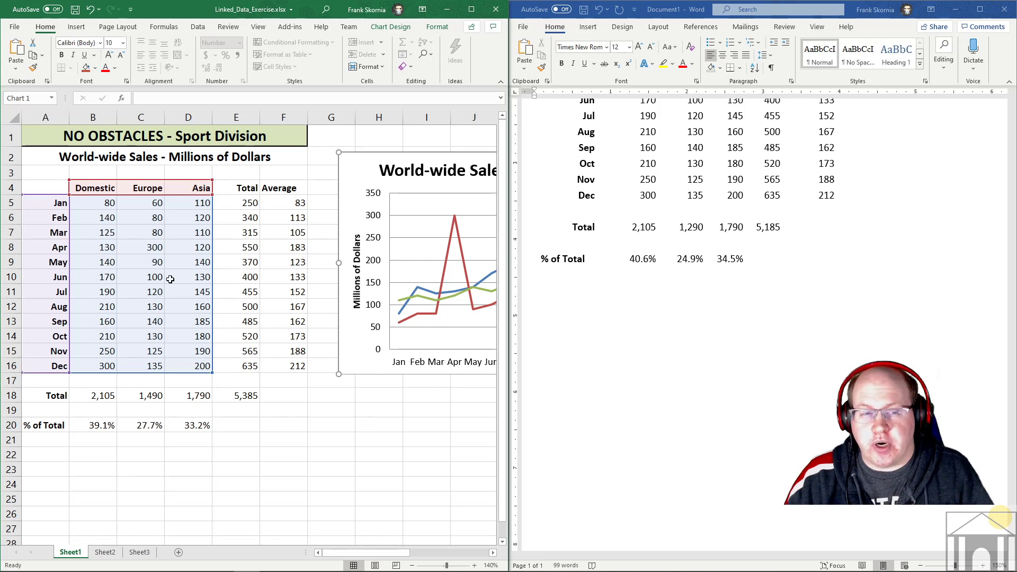
Copy the Excel sales table in A1:F20 and place the insertion point below the existing table in the Word document
{"action": "left_click_drag", "start_coordinate": [40, 142], "coordinate": [291, 429]}
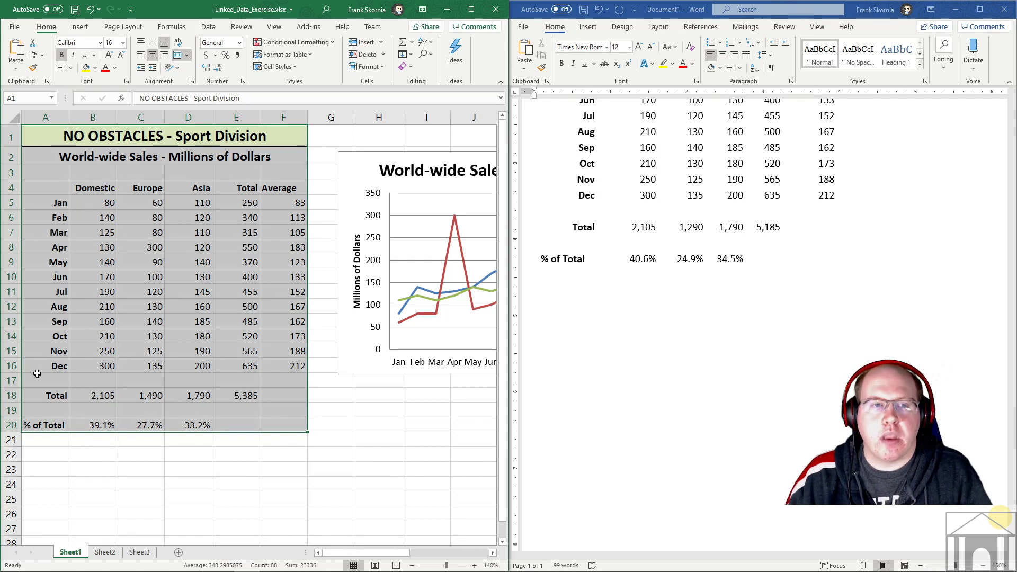
{"action": "left_click", "coordinate": [34, 55]}
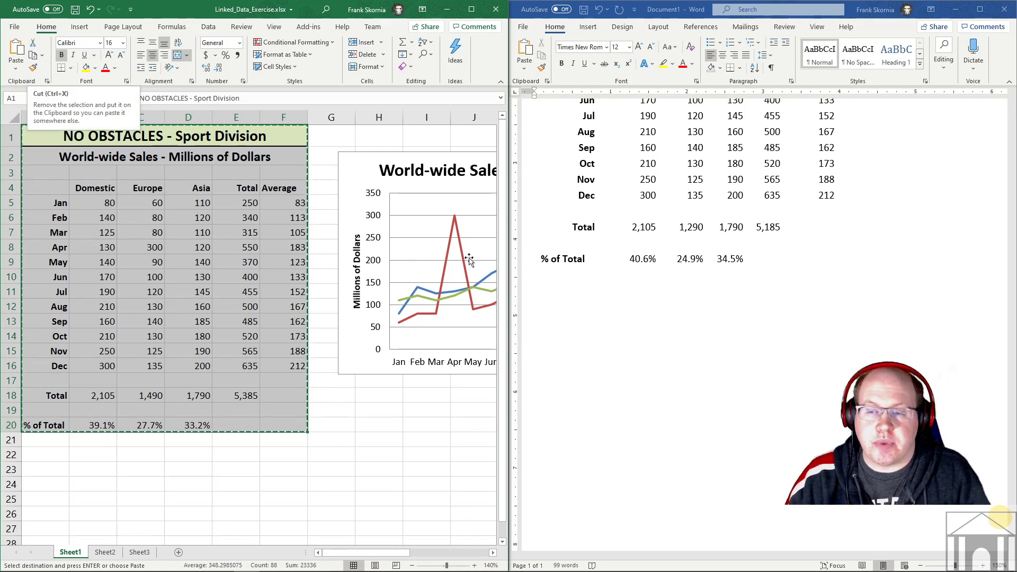
{"action": "left_click", "coordinate": [589, 329]}
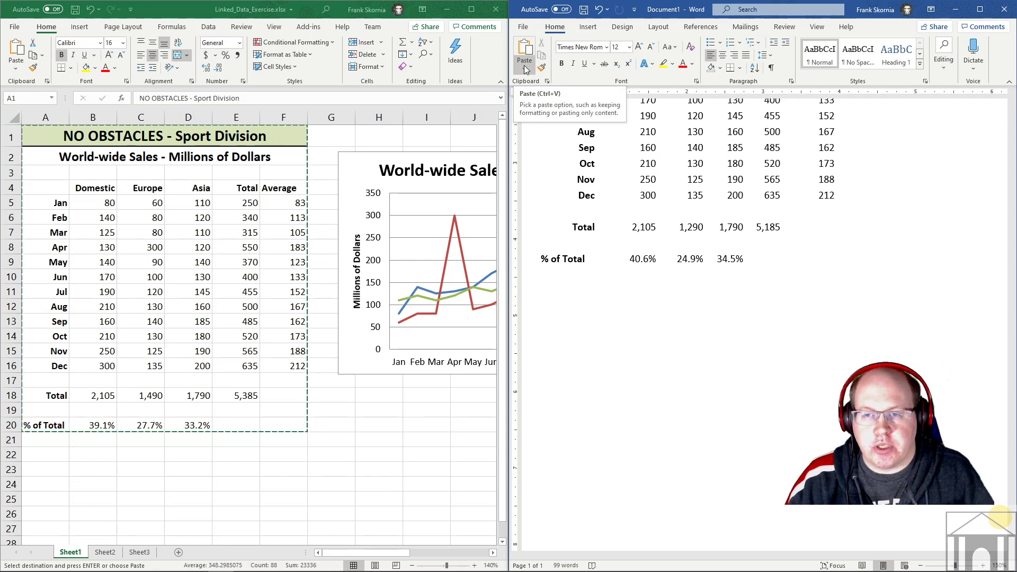
Insert the copied range below the Word table using Paste Special with Paste link as a Microsoft Excel Worksheet Object
{"action": "left_click", "coordinate": [525, 70]}
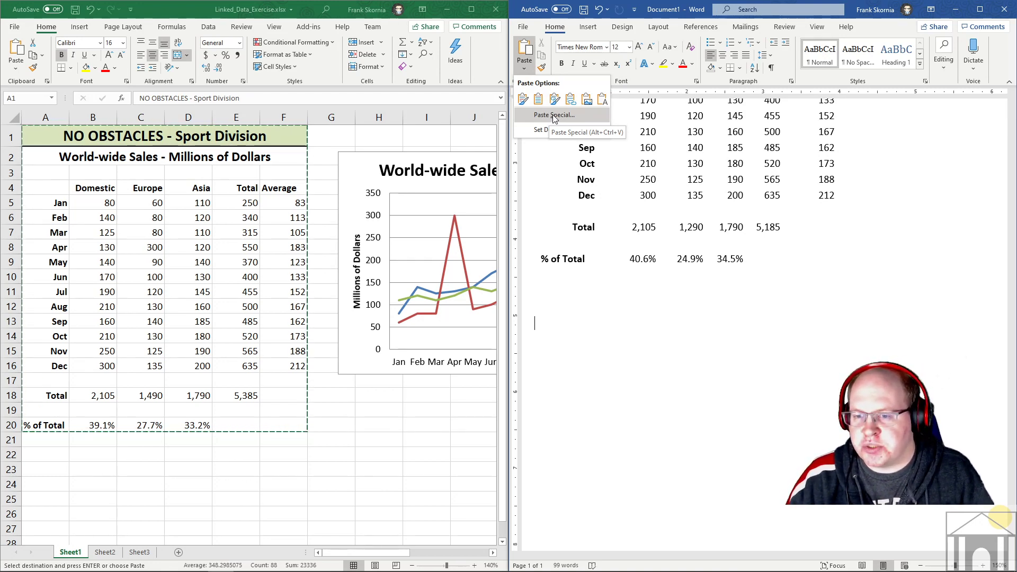
{"action": "left_click", "coordinate": [555, 116]}
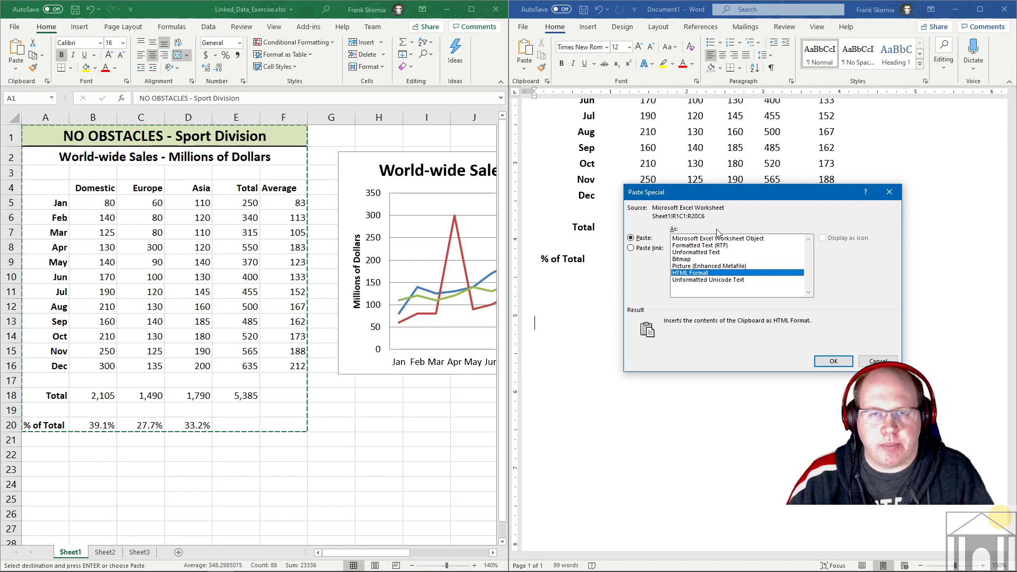
{"action": "left_click", "coordinate": [631, 248]}
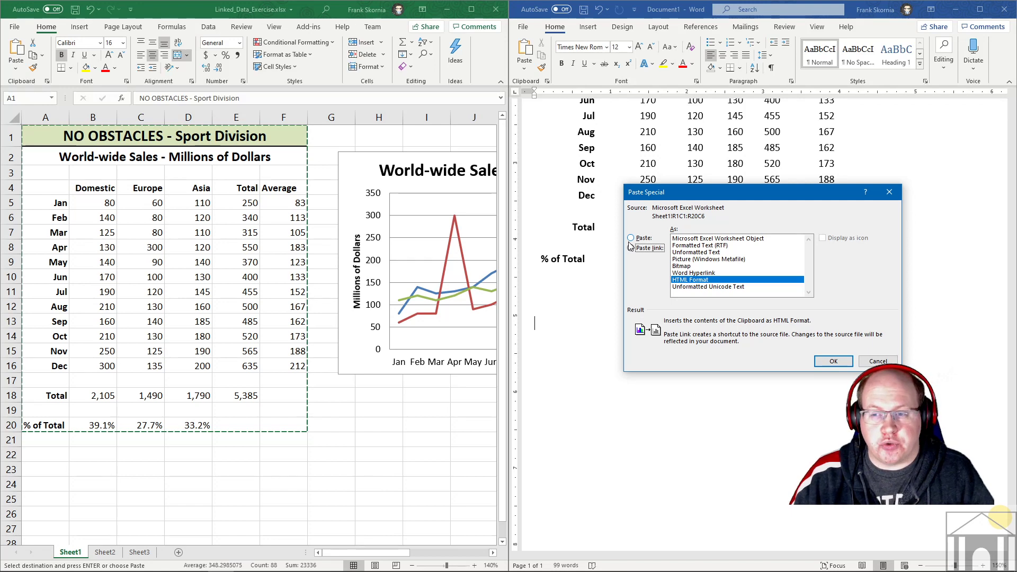
{"action": "left_click", "coordinate": [630, 247]}
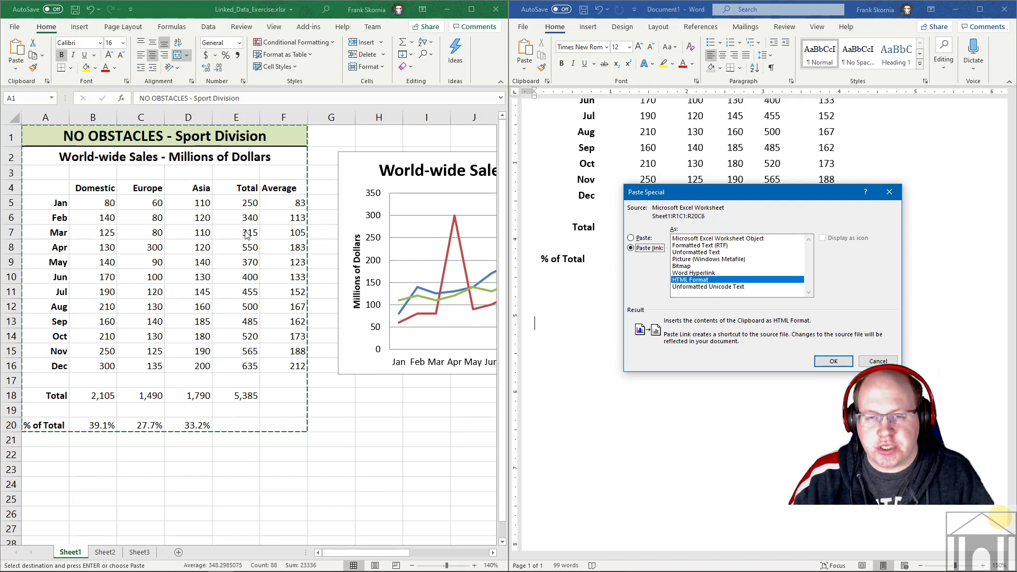
{"action": "left_click", "coordinate": [718, 239]}
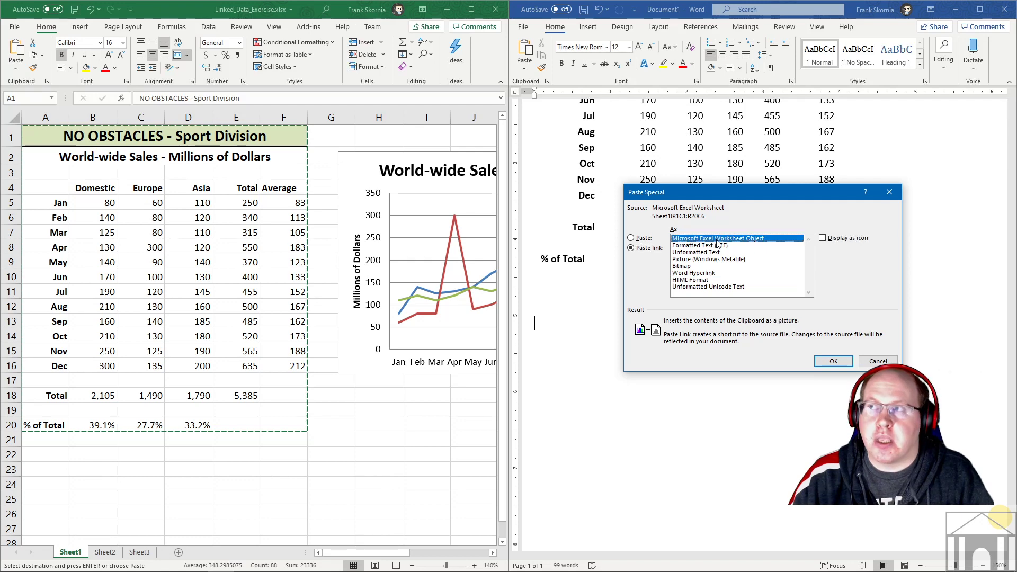
{"action": "left_click", "coordinate": [832, 362]}
Compare the linked worksheet object on page 2 with the ordinary pasted table on page 1 of the Word document
{"action": "scroll", "coordinate": [848, 312], "scroll_direction": "up", "scroll_amount": 3}
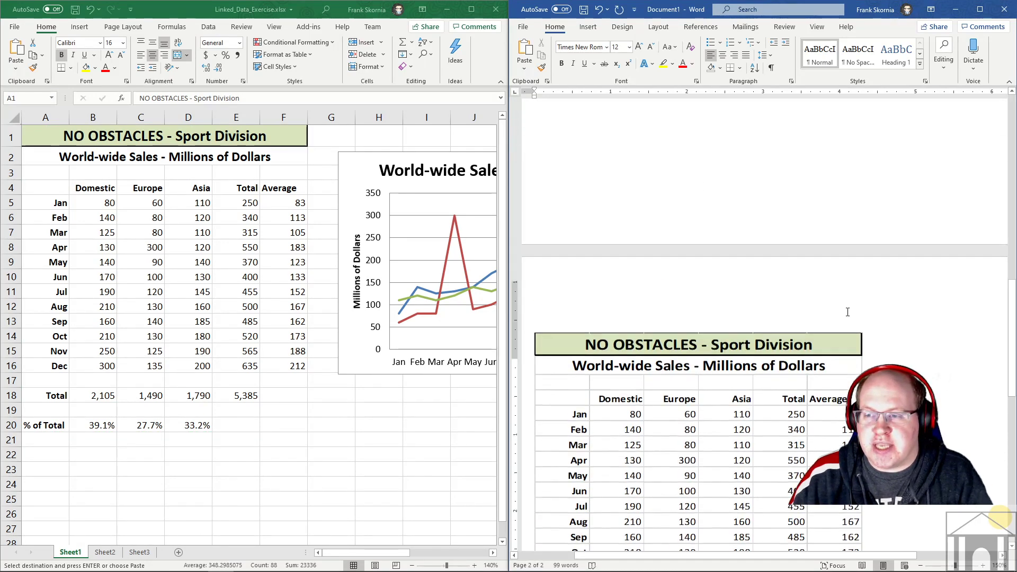
{"action": "scroll", "coordinate": [848, 312], "scroll_direction": "down", "scroll_amount": 3}
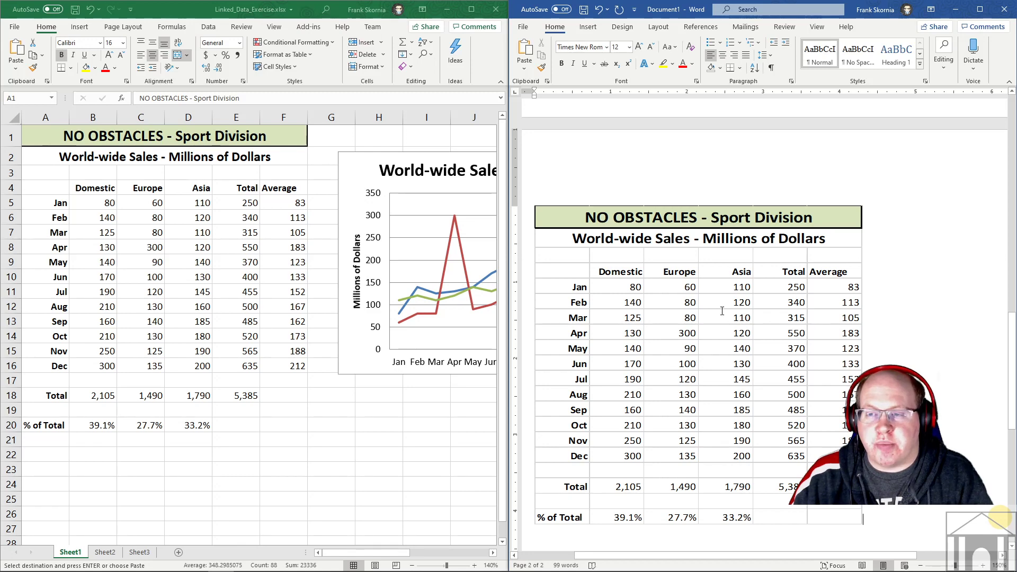
{"action": "scroll", "coordinate": [722, 311], "scroll_direction": "up", "scroll_amount": 15}
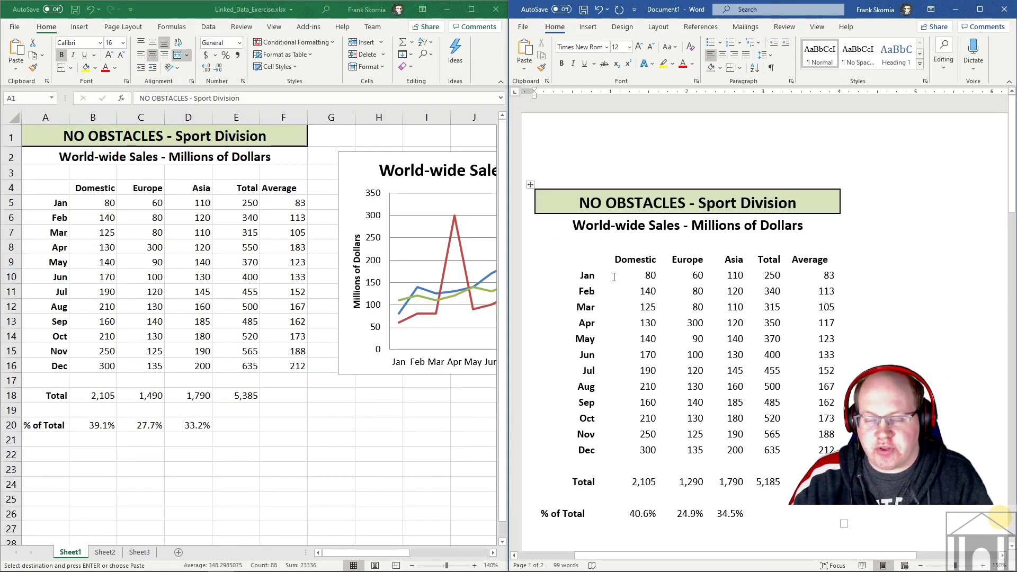
{"action": "scroll", "coordinate": [662, 306], "scroll_direction": "down", "scroll_amount": 15}
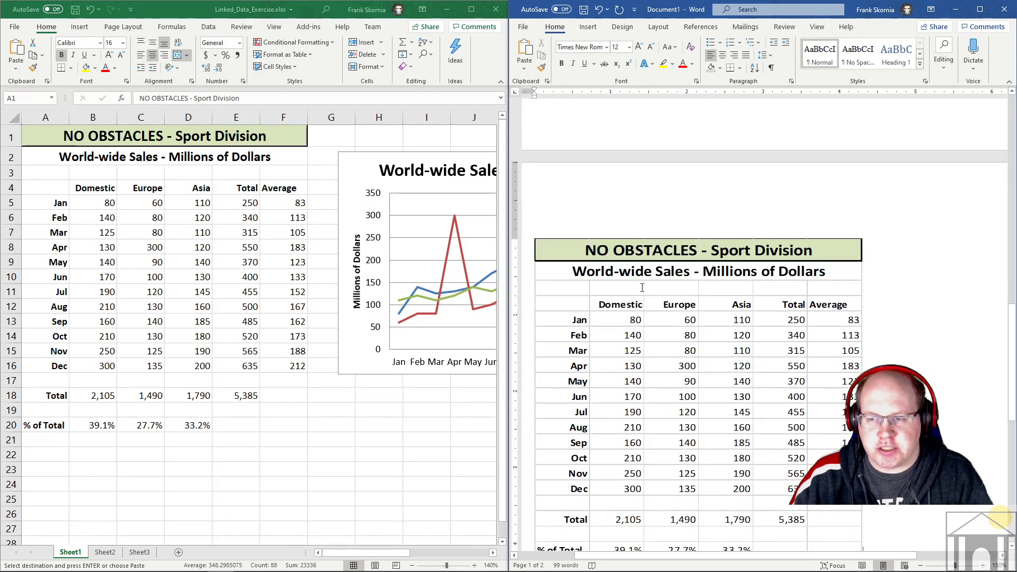
{"action": "scroll", "coordinate": [745, 477], "scroll_direction": "up", "scroll_amount": 15}
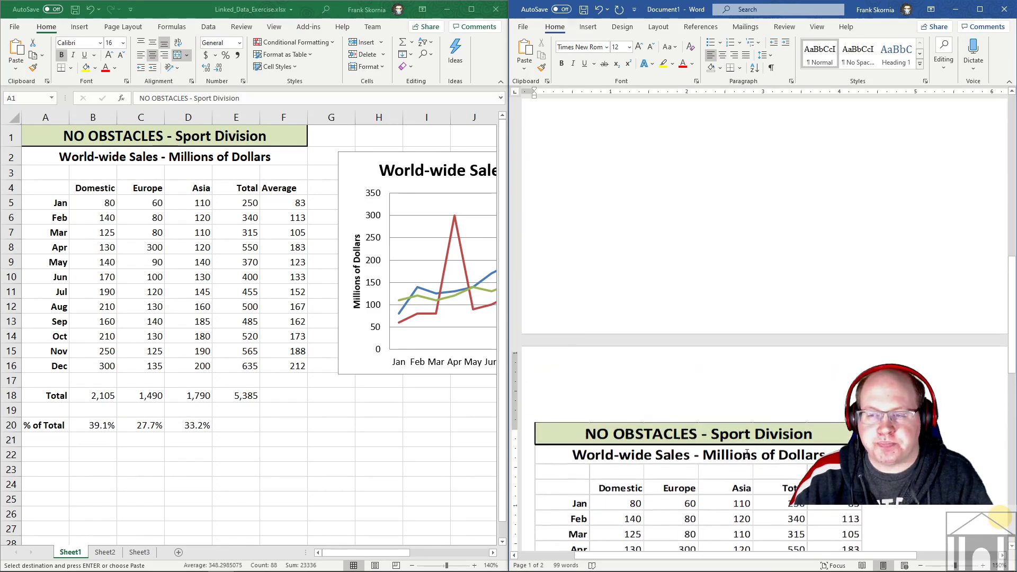
{"action": "scroll", "coordinate": [745, 444], "scroll_direction": "down", "scroll_amount": 15}
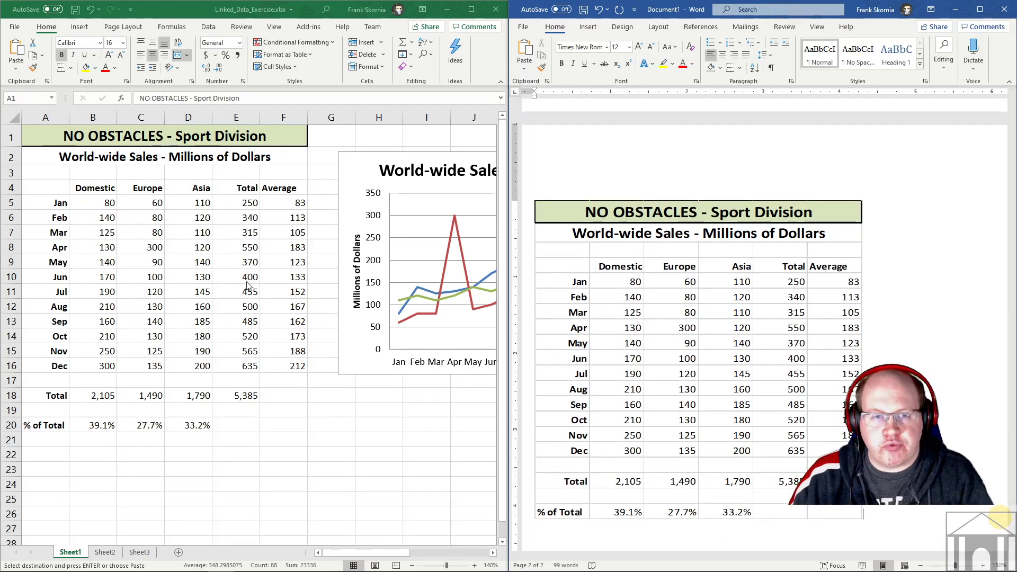
{"action": "scroll", "coordinate": [794, 338], "scroll_direction": "down", "scroll_amount": 1}
{"action": "scroll", "coordinate": [795, 338], "scroll_direction": "down", "scroll_amount": 1}
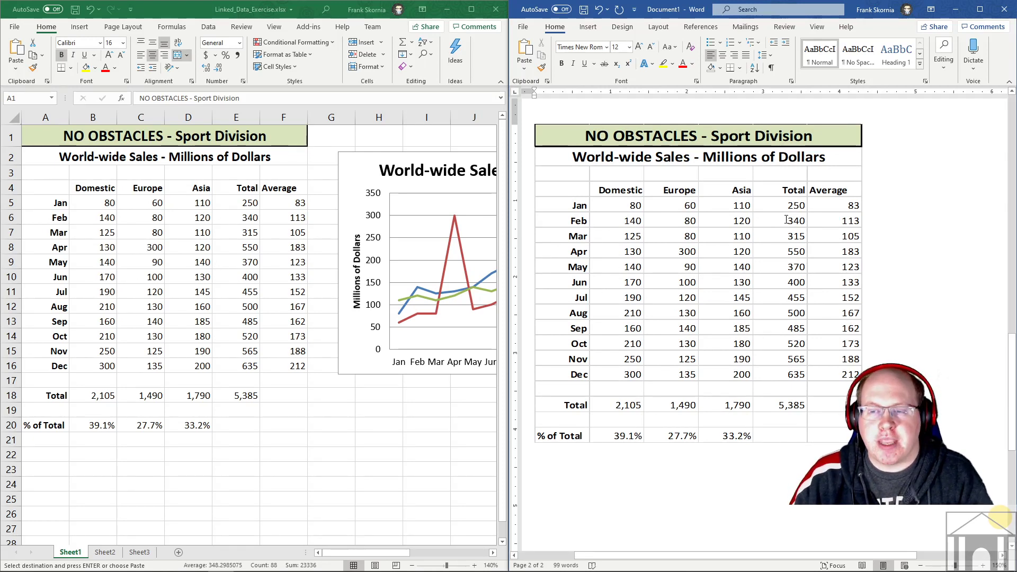
{"action": "scroll", "coordinate": [883, 141], "scroll_direction": "up", "scroll_amount": 4}
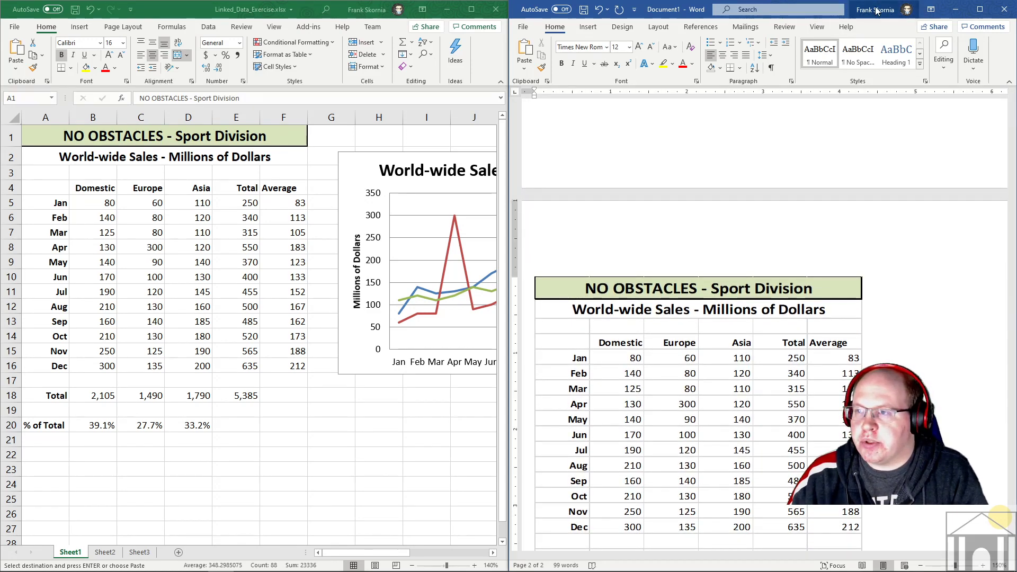
{"action": "scroll", "coordinate": [760, 360], "scroll_direction": "up", "scroll_amount": 14}
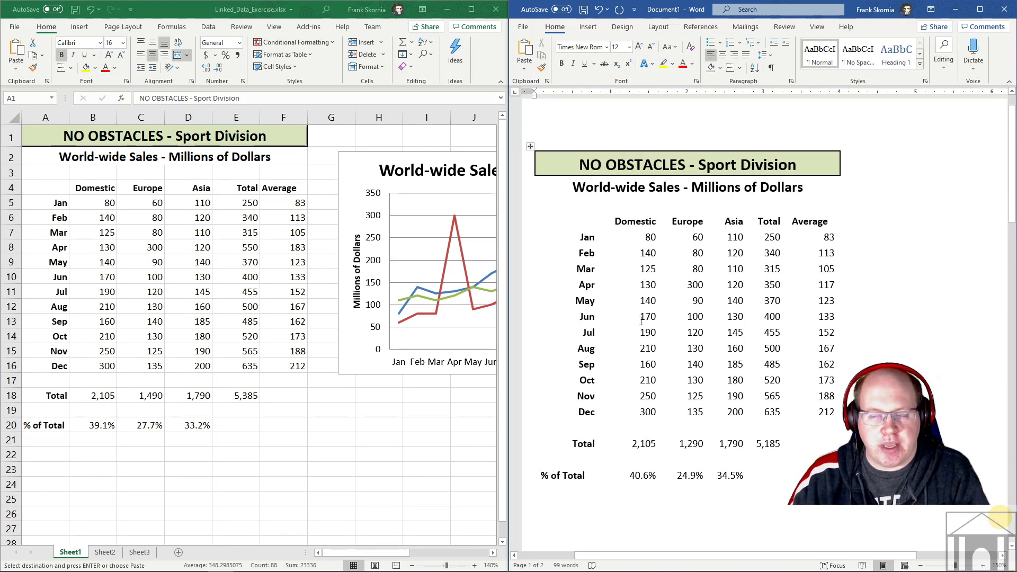
{"action": "left_click", "coordinate": [737, 301]}
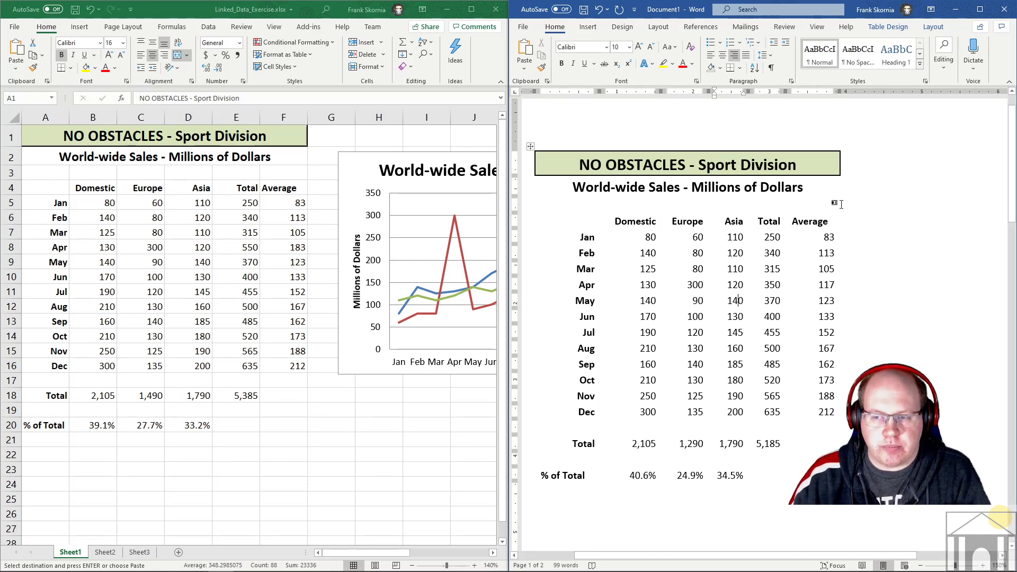
{"action": "scroll", "coordinate": [841, 205], "scroll_direction": "down", "scroll_amount": 12}
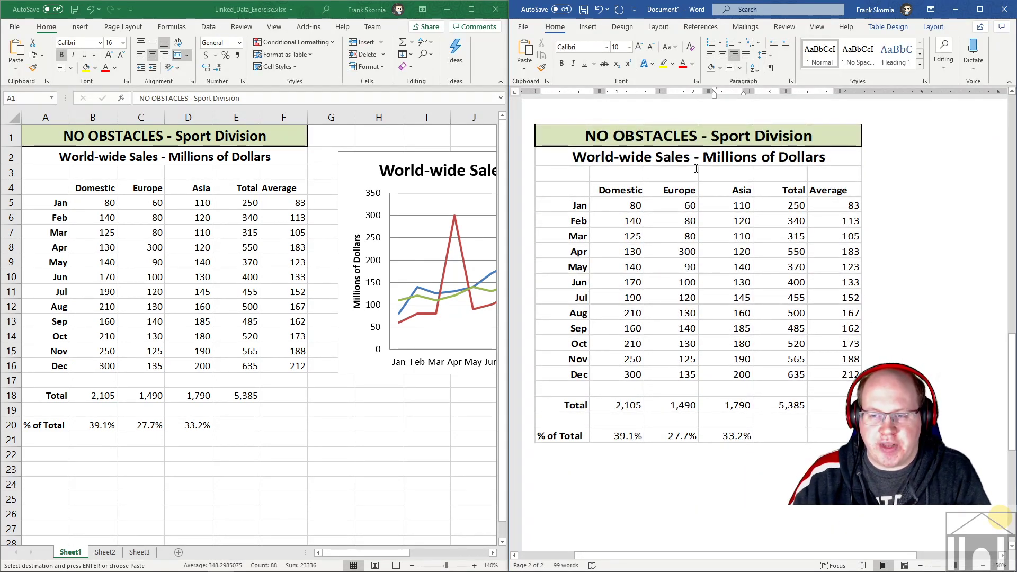
{"action": "left_click", "coordinate": [712, 261]}
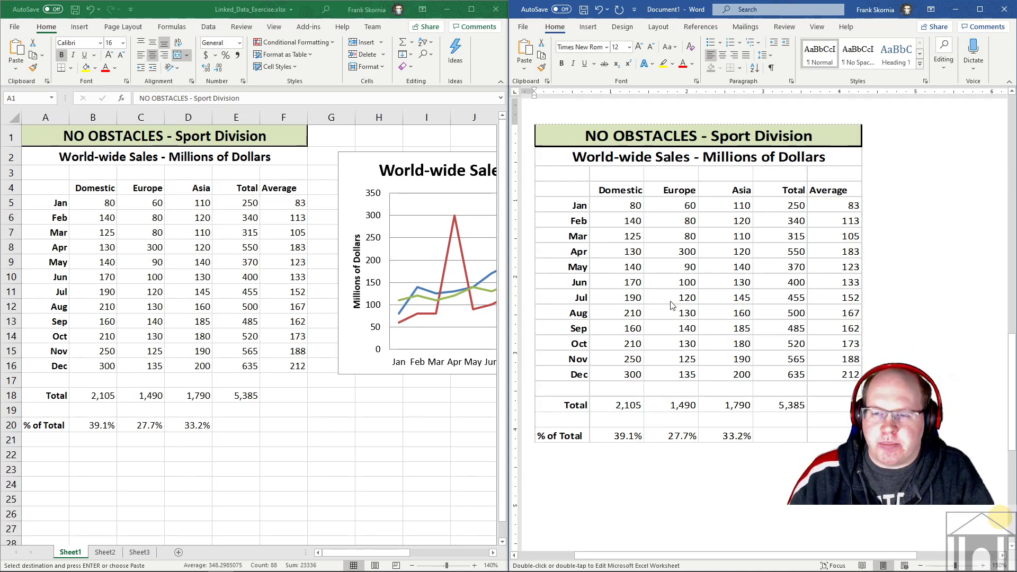
Change the April Europe sales in the source Excel worksheet to 100 to test the linked Word object
{"action": "left_click", "coordinate": [149, 244]}
{"action": "left_click", "coordinate": [141, 247]}
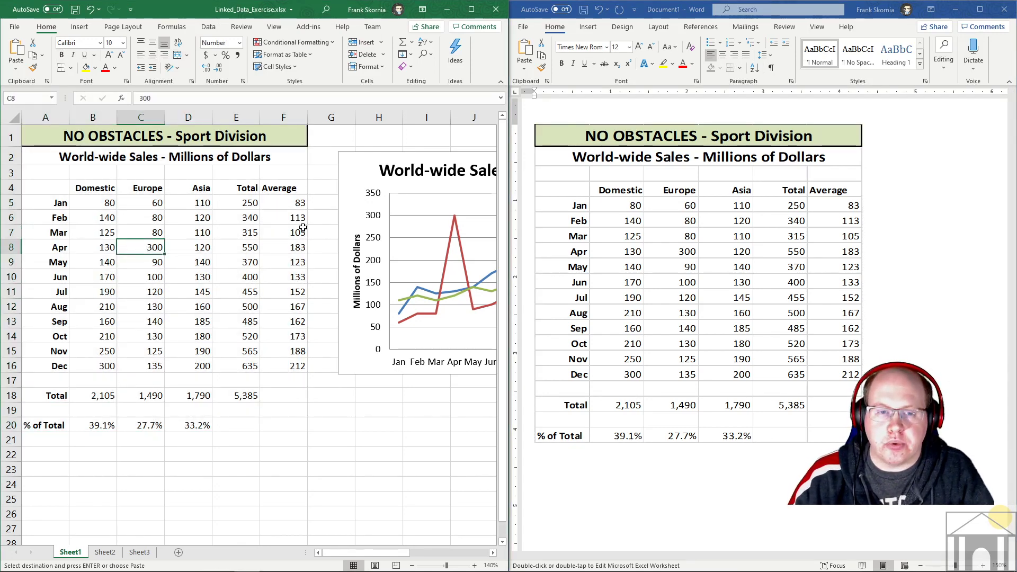
{"action": "type", "text": "10"}
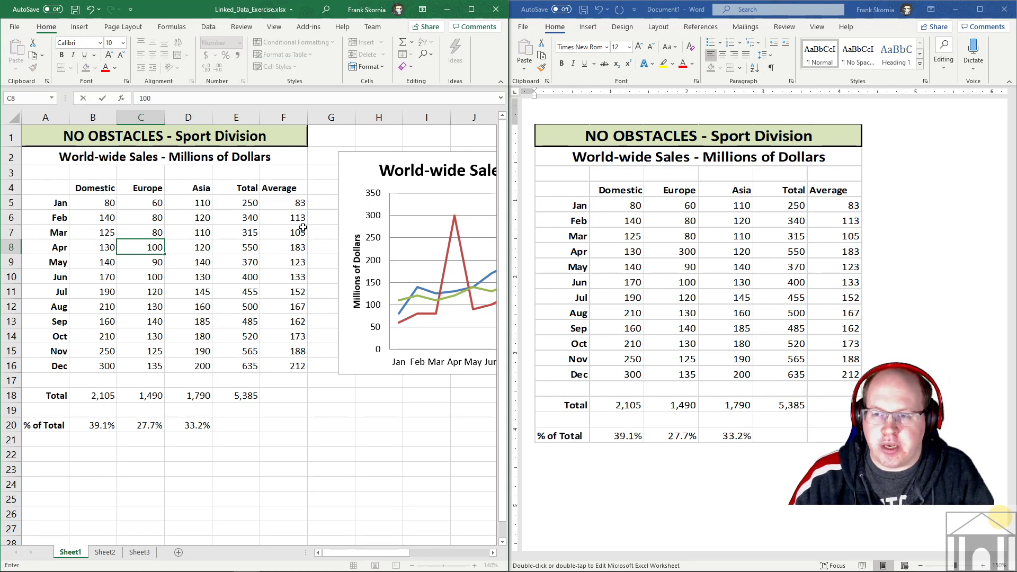
{"action": "type", "text": "0"}
{"action": "key", "text": "Return"}
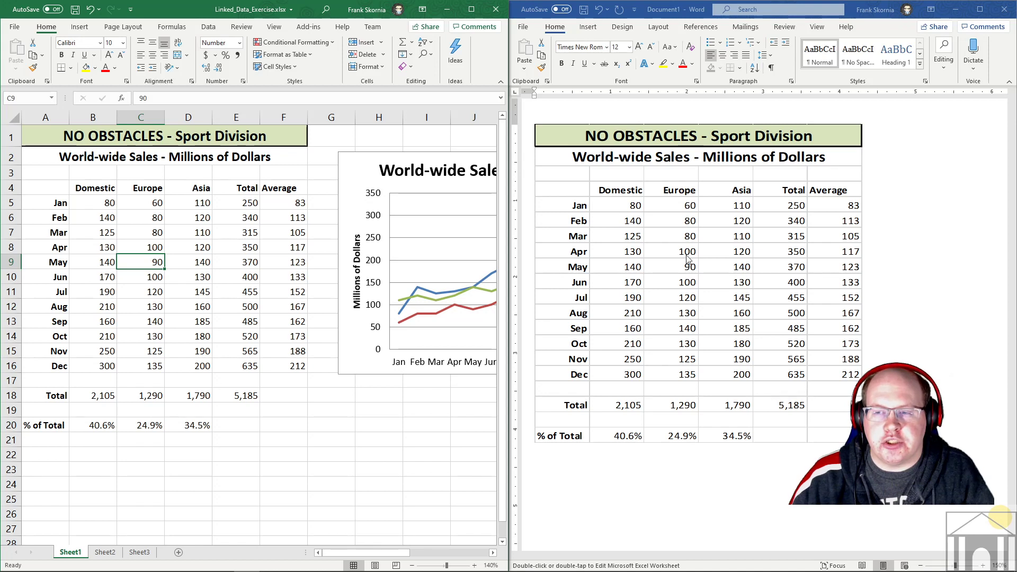
Set the April Asia sales to 10000 in the source worksheet to test the linked Word object, and undo that edit
{"action": "left_click", "coordinate": [205, 247]}
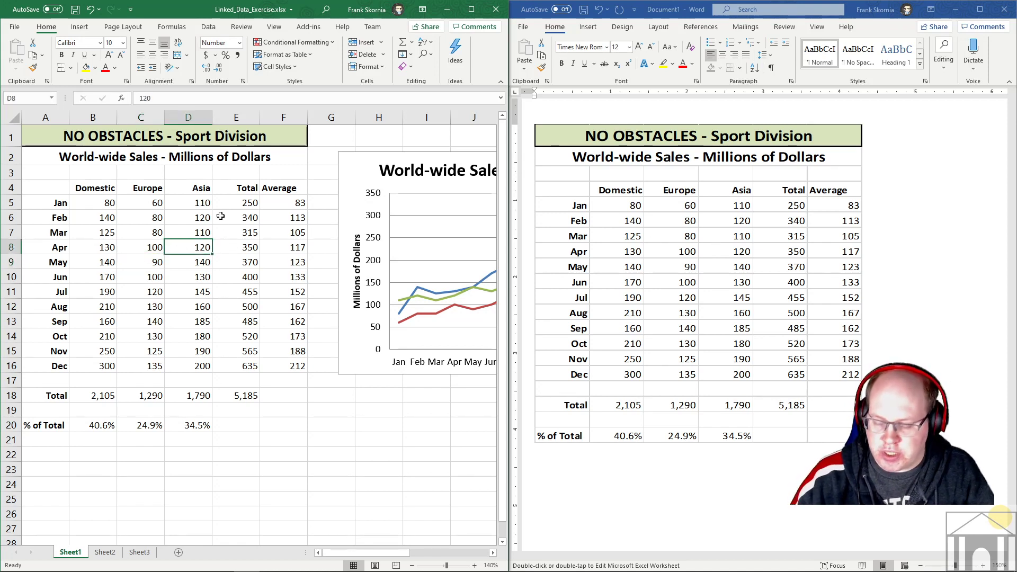
{"action": "type", "text": "10000"}
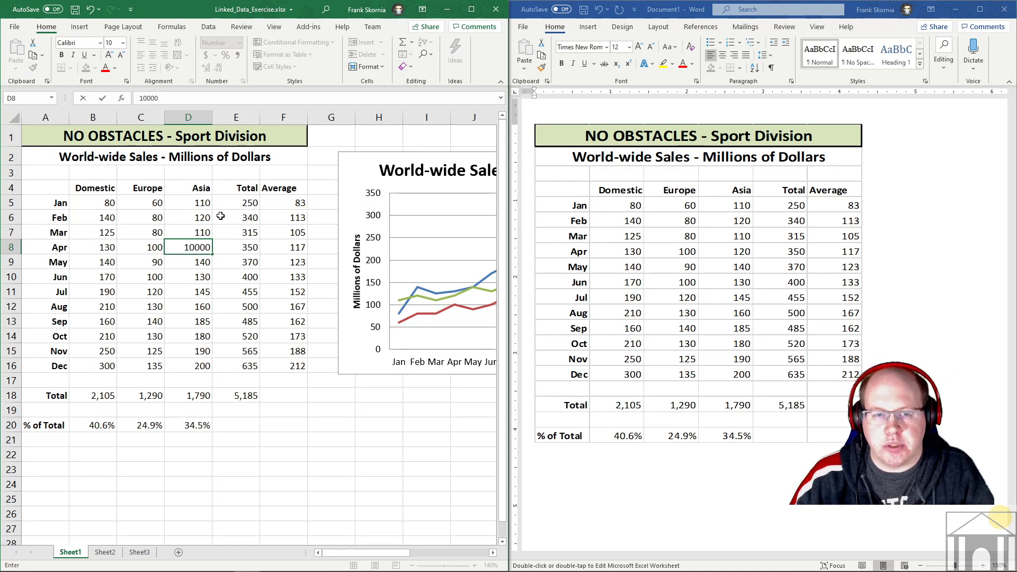
{"action": "key", "text": "Return"}
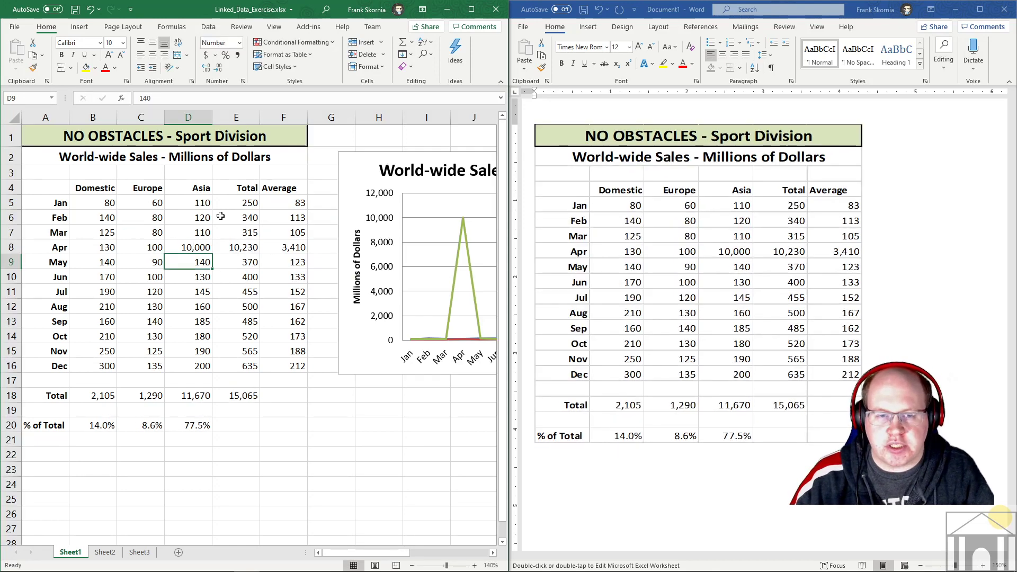
{"action": "left_click", "coordinate": [742, 258]}
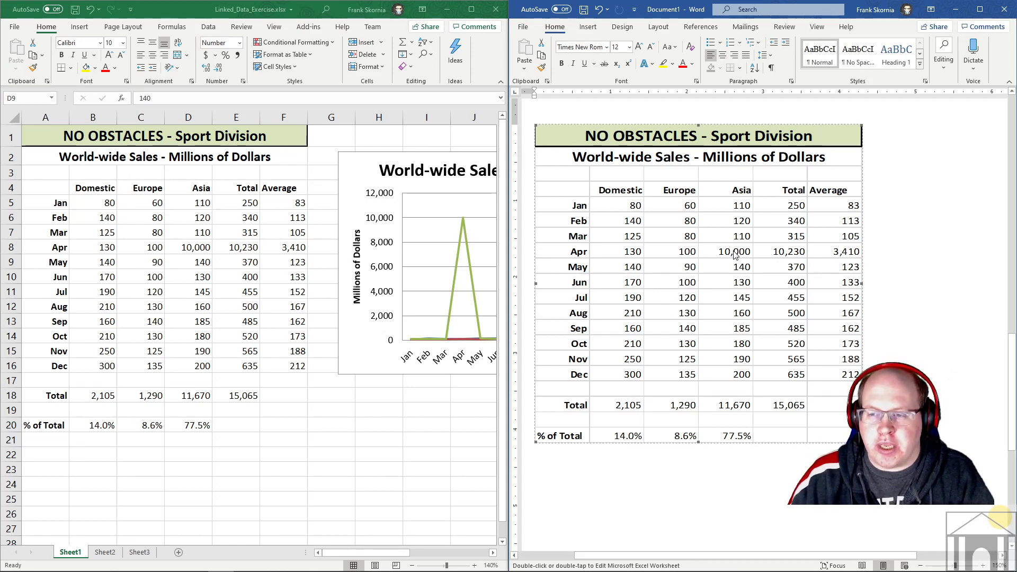
{"action": "left_click", "coordinate": [200, 245]}
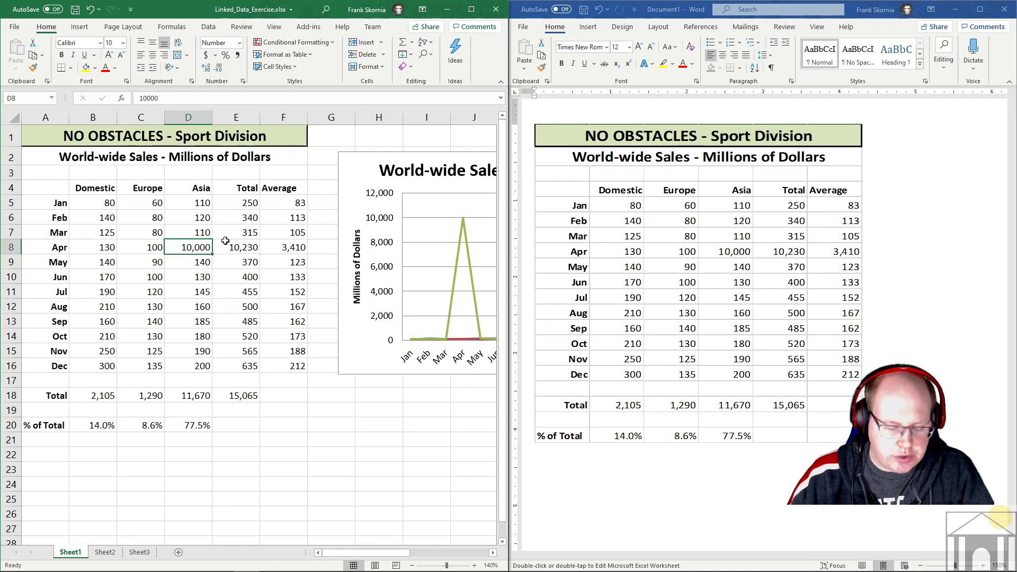
{"action": "key", "text": "ctrl+z"}
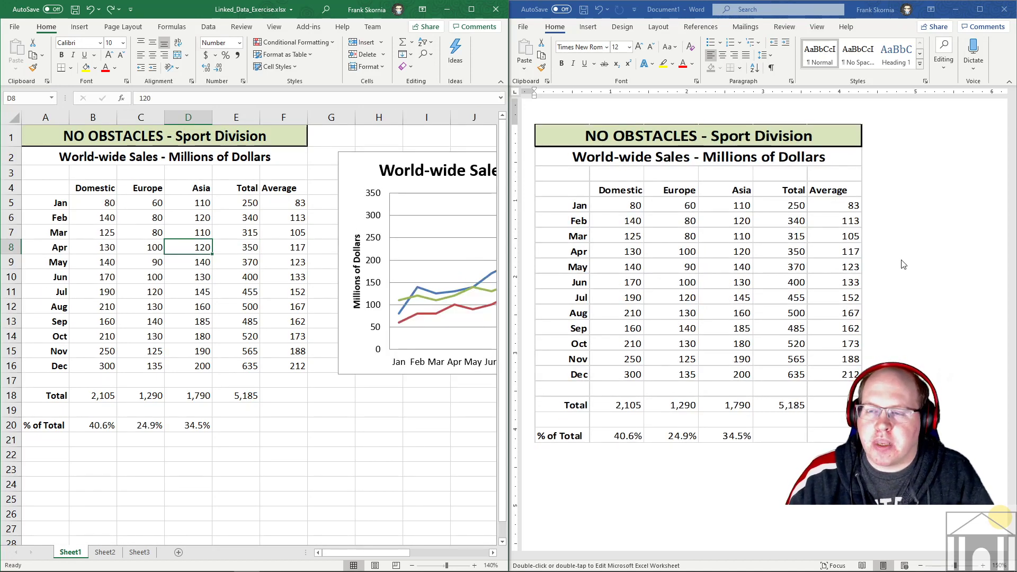
Open the source range from the linked object in Word, and close the Linked_Data_Exercise.xlsx workbook with its changes saved
{"action": "left_click", "coordinate": [947, 233]}
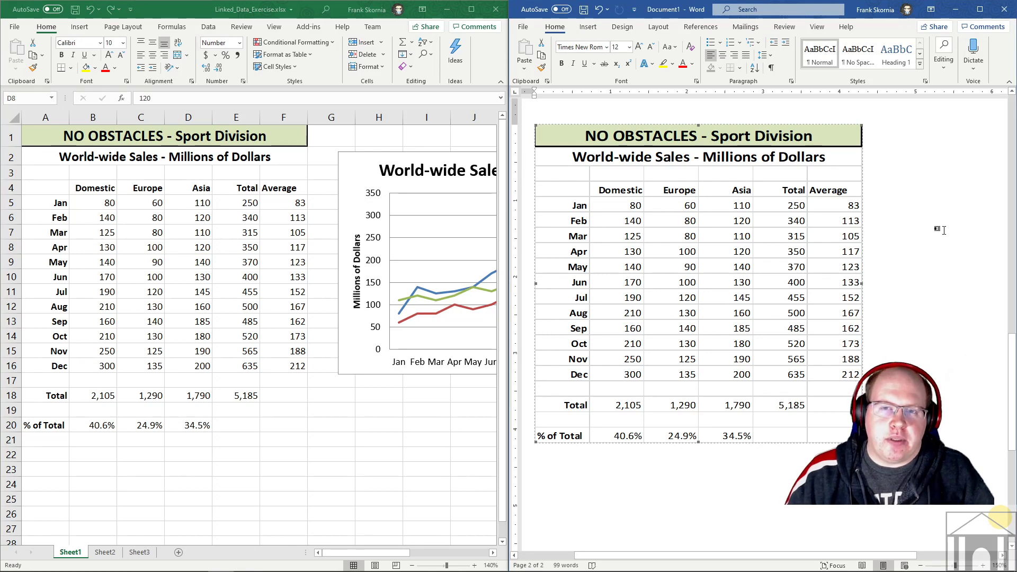
{"action": "double_click", "coordinate": [698, 263]}
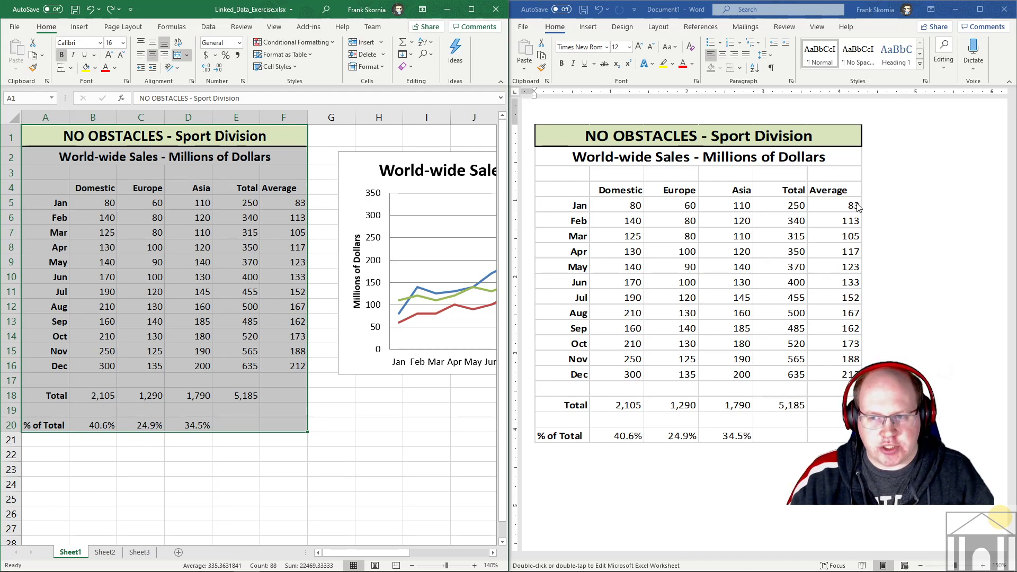
{"action": "left_click", "coordinate": [495, 11]}
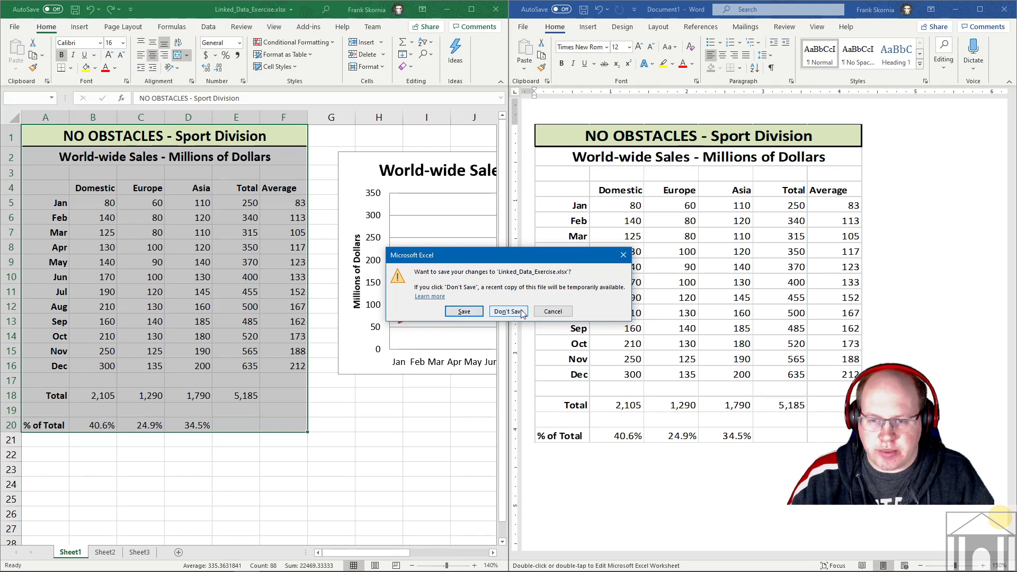
{"action": "left_click", "coordinate": [464, 311]}
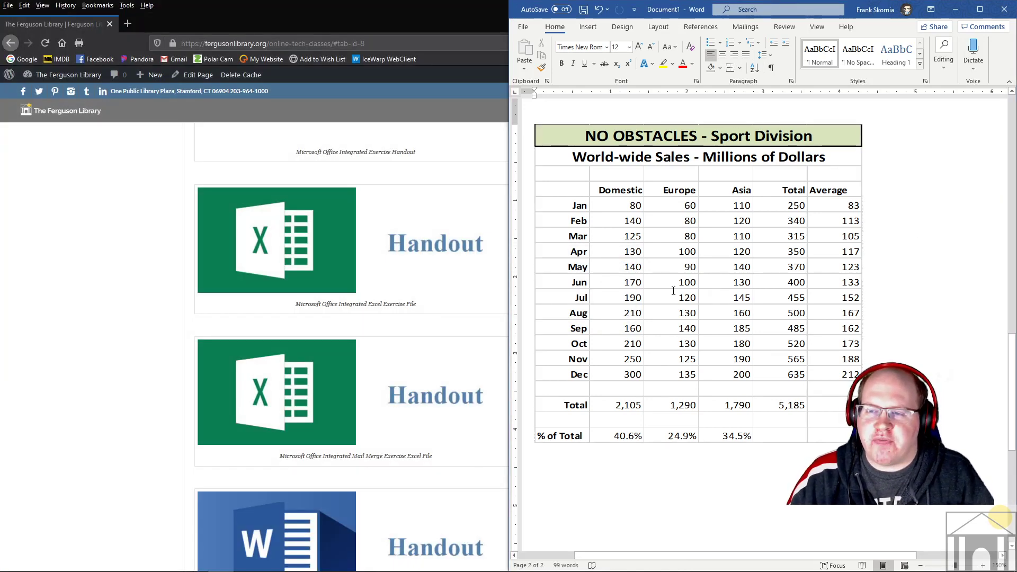
Reopen the source workbook from the linked object in Word and arrange its Excel window side by side with the document
{"action": "left_click", "coordinate": [678, 279]}
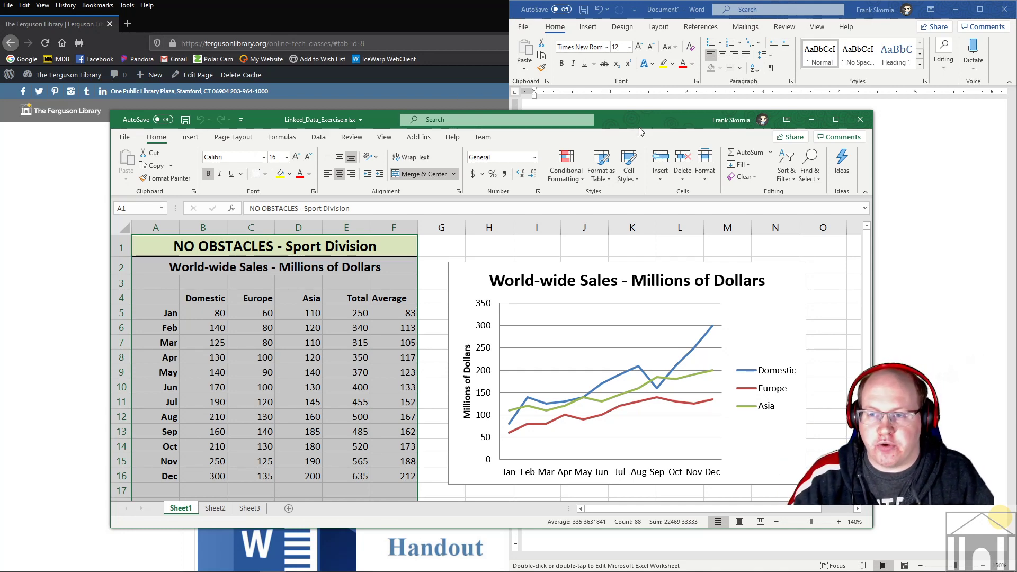
{"action": "left_click_drag", "start_coordinate": [640, 125], "coordinate": [1, 118]}
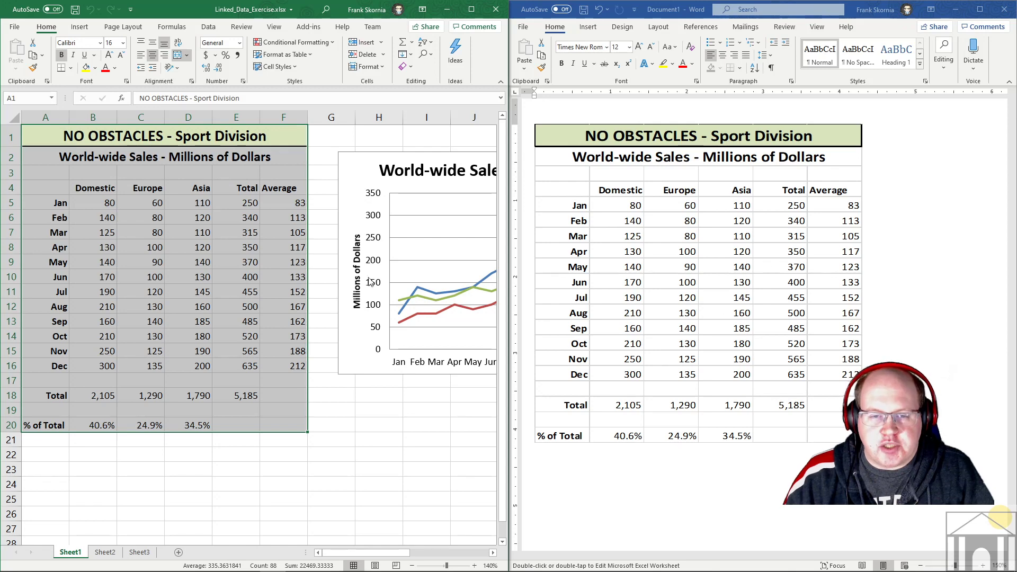
Save the Word document as NO OBSTACLES.docx in the Ferguson Library Closure Resources folder on the Desktop
{"action": "left_click", "coordinate": [797, 273]}
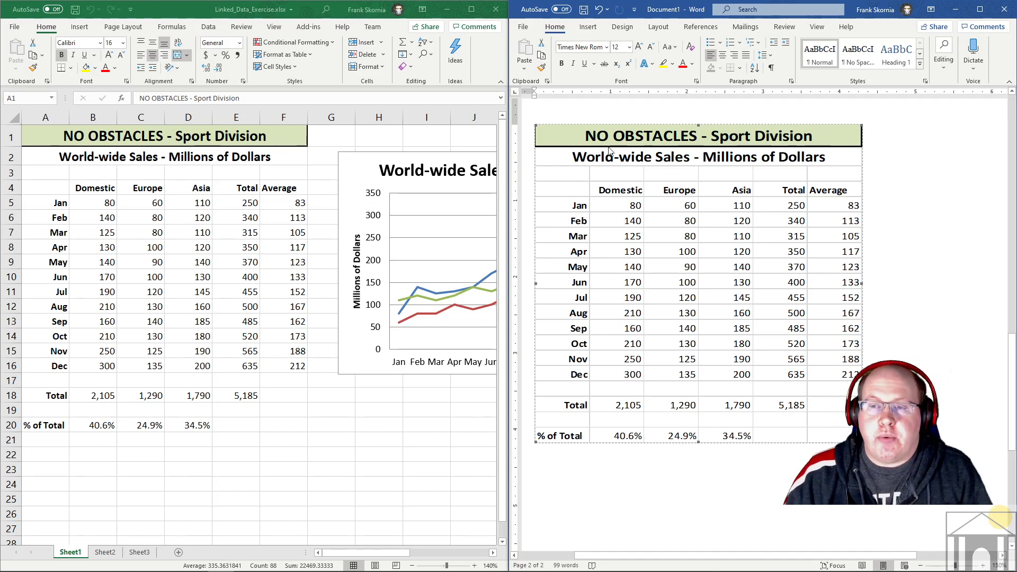
{"action": "left_click", "coordinate": [525, 27]}
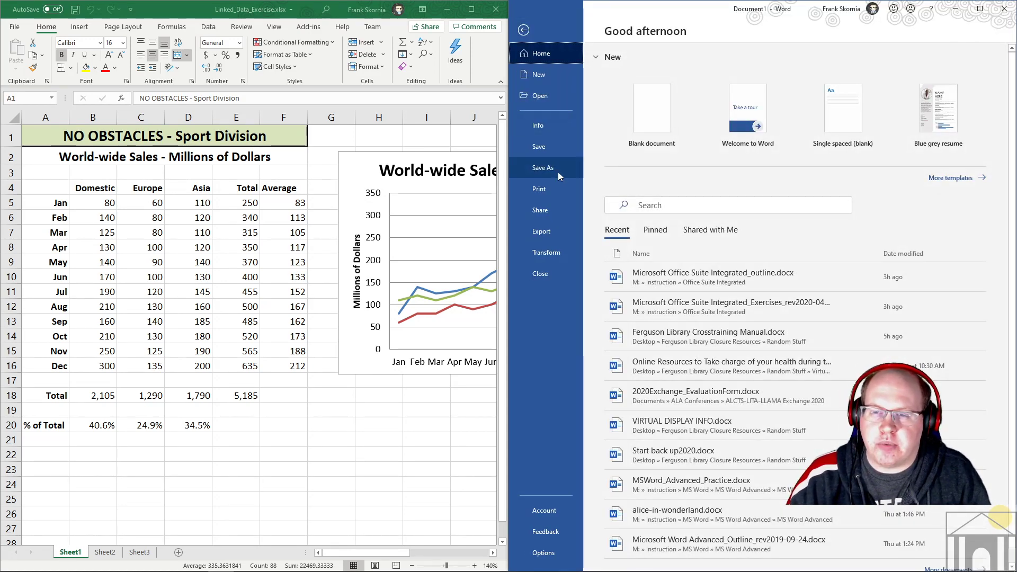
{"action": "left_click", "coordinate": [546, 147]}
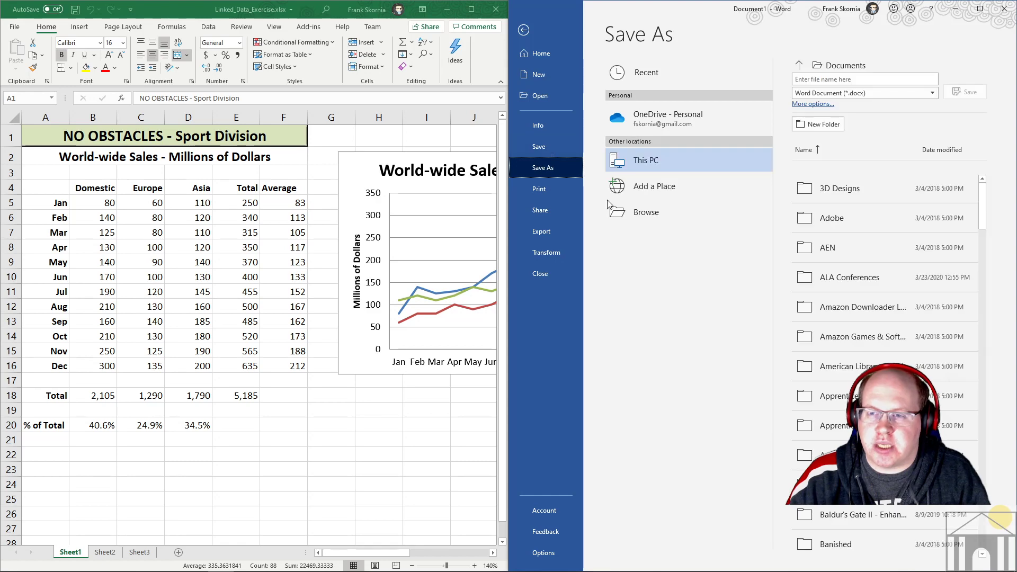
{"action": "left_click", "coordinate": [661, 208]}
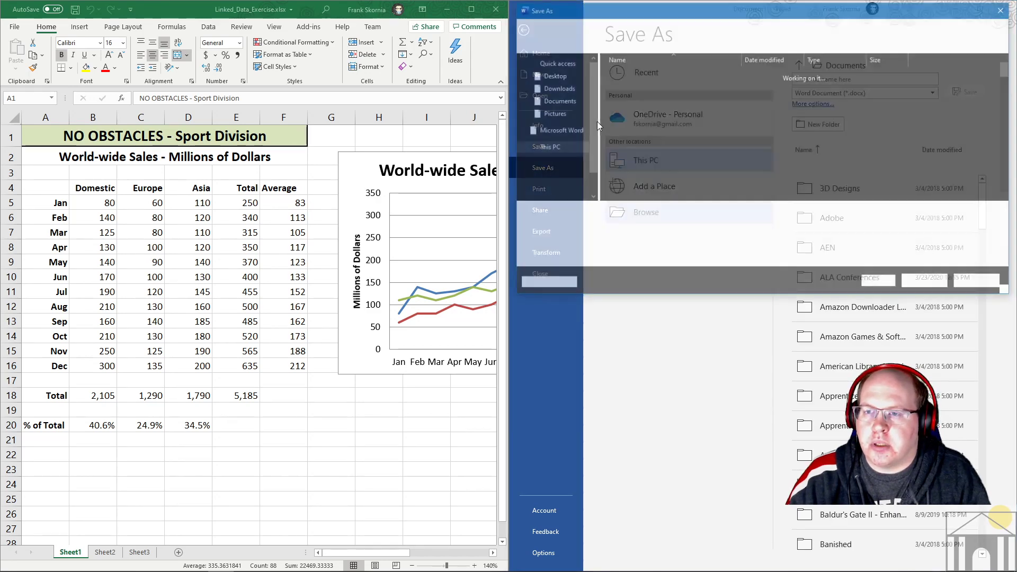
{"action": "left_click", "coordinate": [553, 89]}
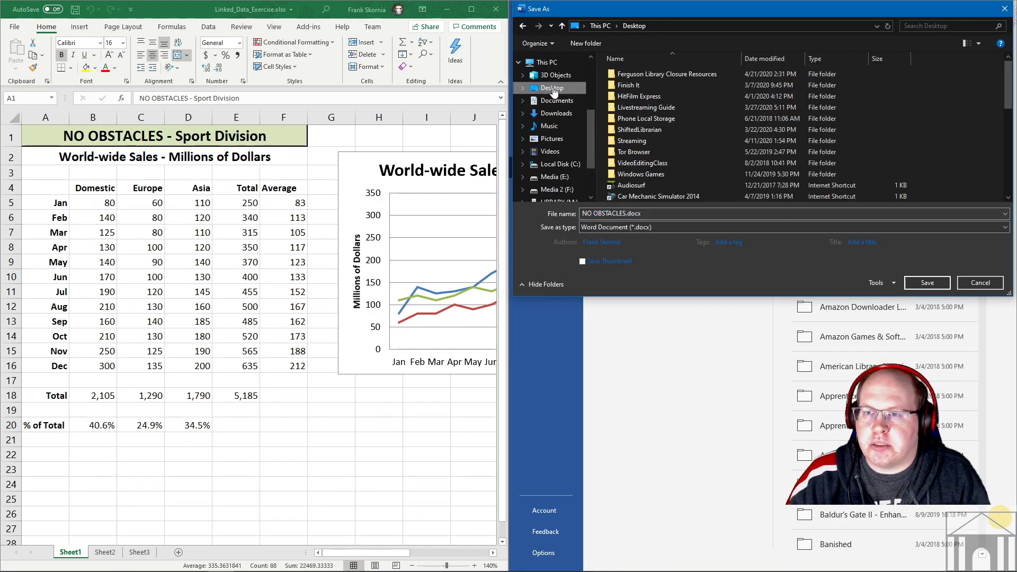
{"action": "double_click", "coordinate": [655, 76]}
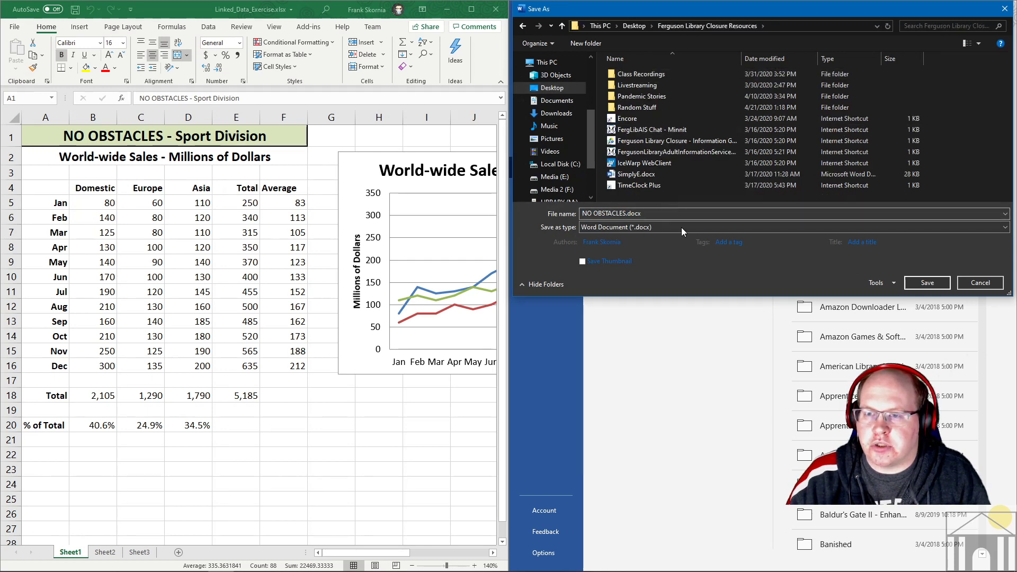
{"action": "left_click", "coordinate": [928, 283]}
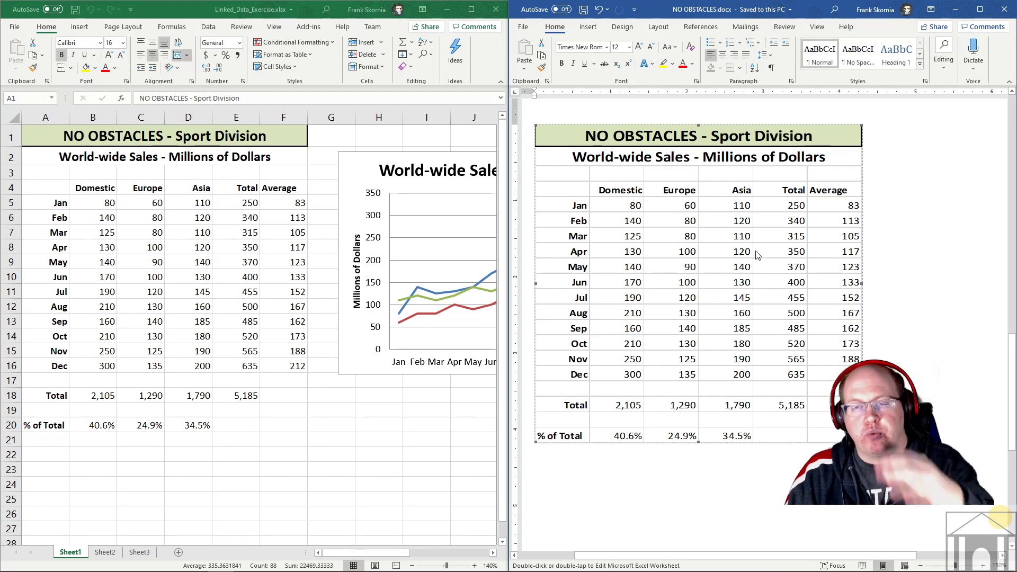
Open the linked object's source range from Word and reselect A1:F20 in the Excel worksheet
{"action": "double_click", "coordinate": [557, 404]}
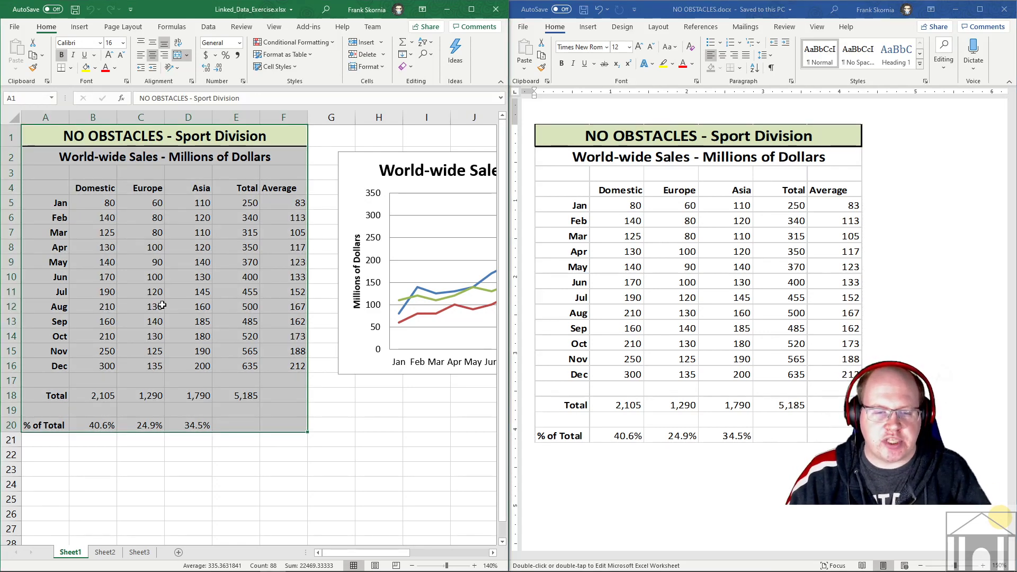
{"action": "left_click", "coordinate": [325, 396]}
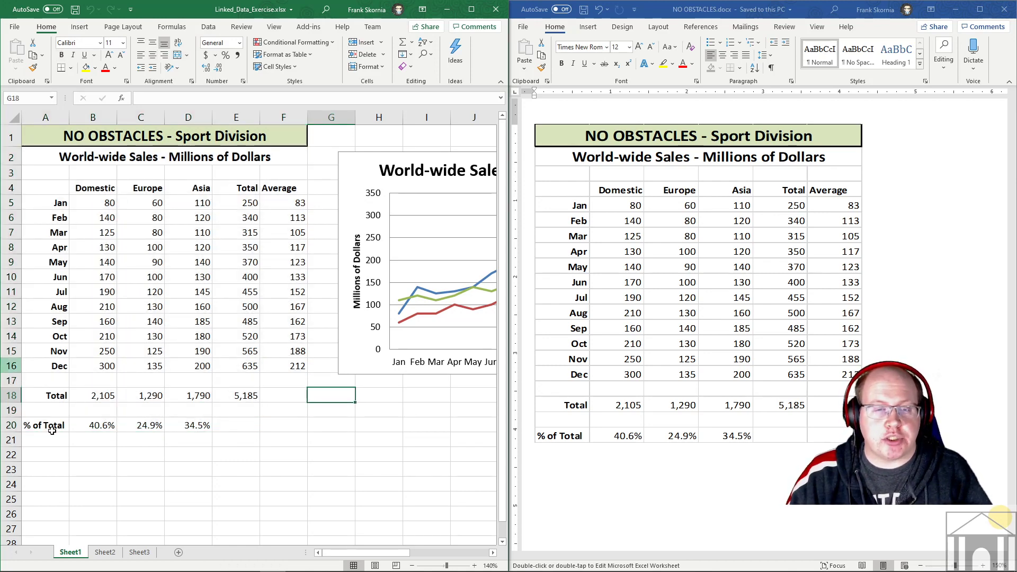
{"action": "left_click_drag", "start_coordinate": [62, 144], "coordinate": [308, 423]}
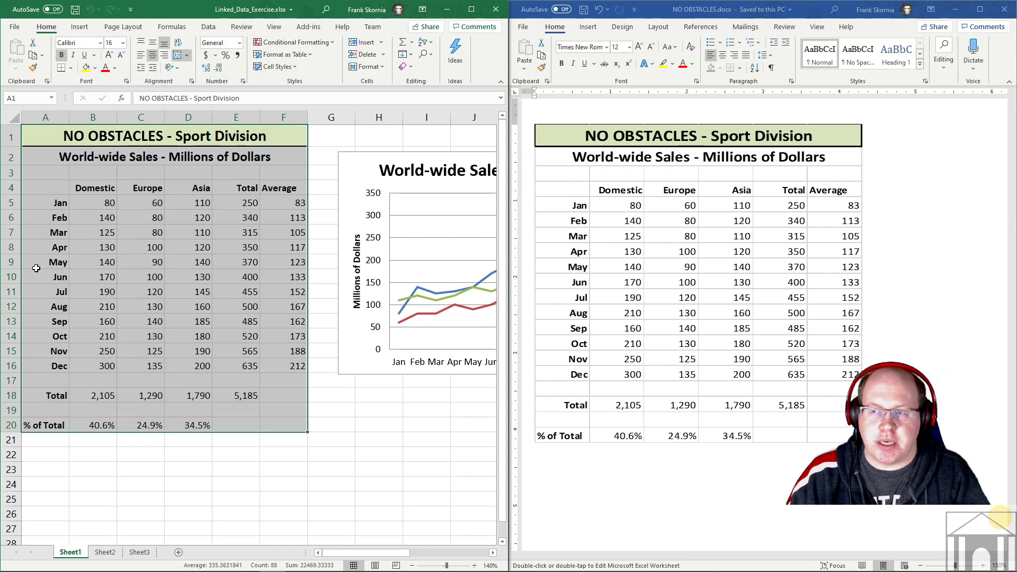
Check the saved Word document's file details and review the ordinary pasted table and the linked object on its pages
{"action": "left_click", "coordinate": [742, 15]}
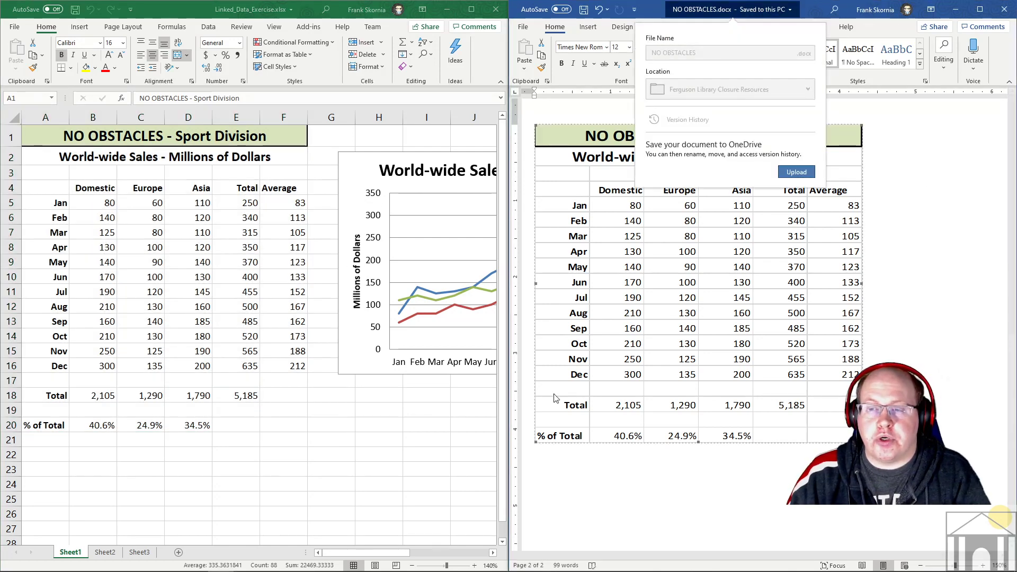
{"action": "left_click", "coordinate": [884, 268]}
{"action": "scroll", "coordinate": [716, 250], "scroll_direction": "down", "scroll_amount": 2}
{"action": "scroll", "coordinate": [704, 229], "scroll_direction": "up", "scroll_amount": 11}
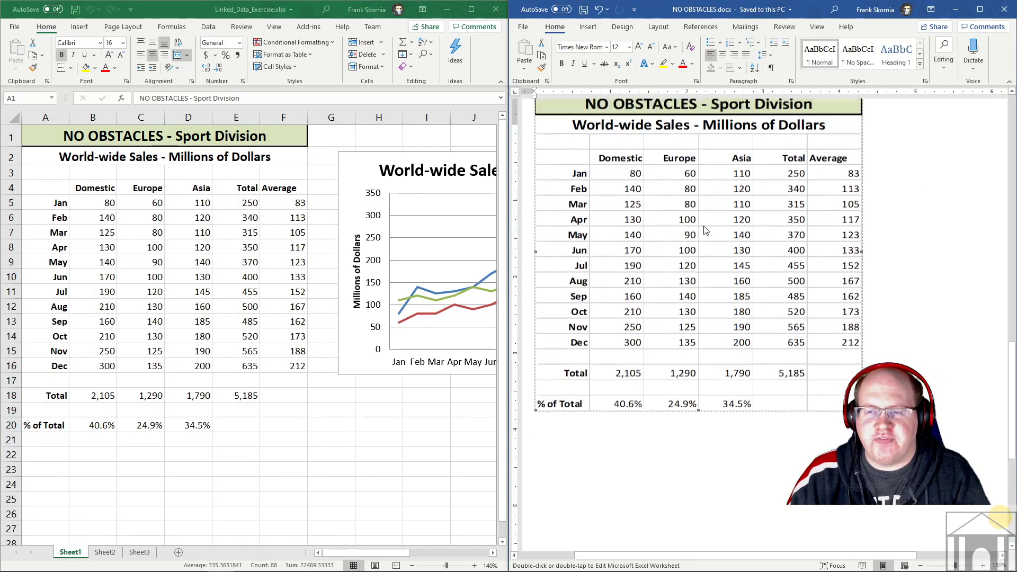
{"action": "scroll", "coordinate": [535, 207], "scroll_direction": "down", "scroll_amount": 10}
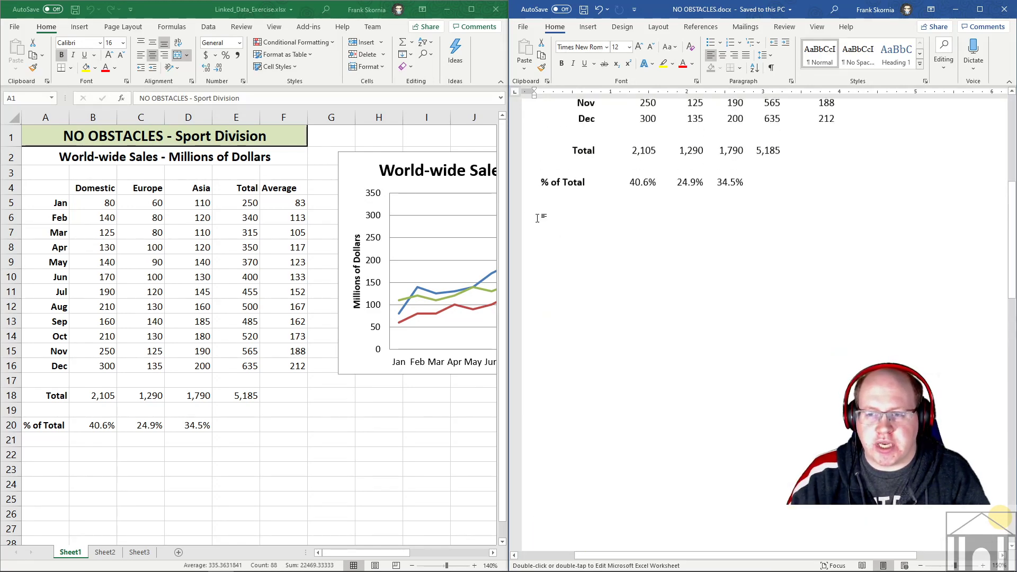
{"action": "scroll", "coordinate": [561, 228], "scroll_direction": "up", "scroll_amount": 8}
{"action": "scroll", "coordinate": [560, 229], "scroll_direction": "down", "scroll_amount": 8}
{"action": "scroll", "coordinate": [594, 243], "scroll_direction": "down", "scroll_amount": 2}
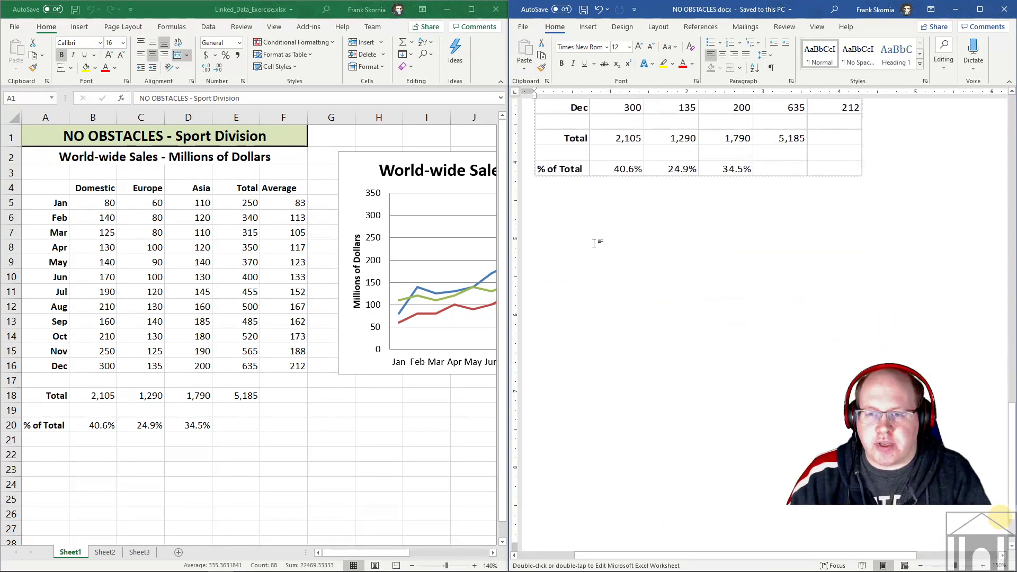
Place the insertion point below the linked object on page 2 of the Word document and copy A1:F20 from Excel
{"action": "left_click", "coordinate": [651, 221]}
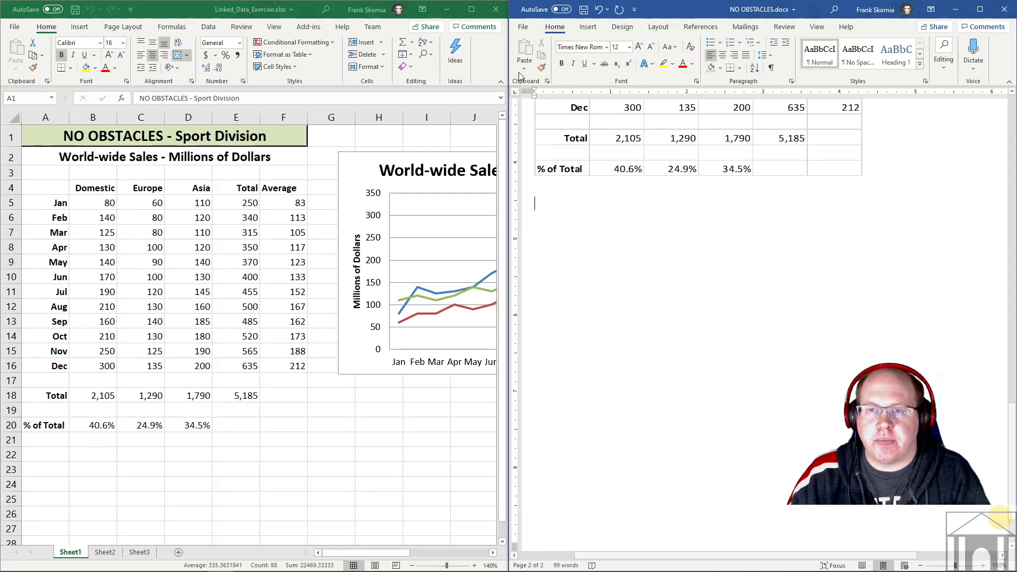
{"action": "key", "text": "ctrl+a"}
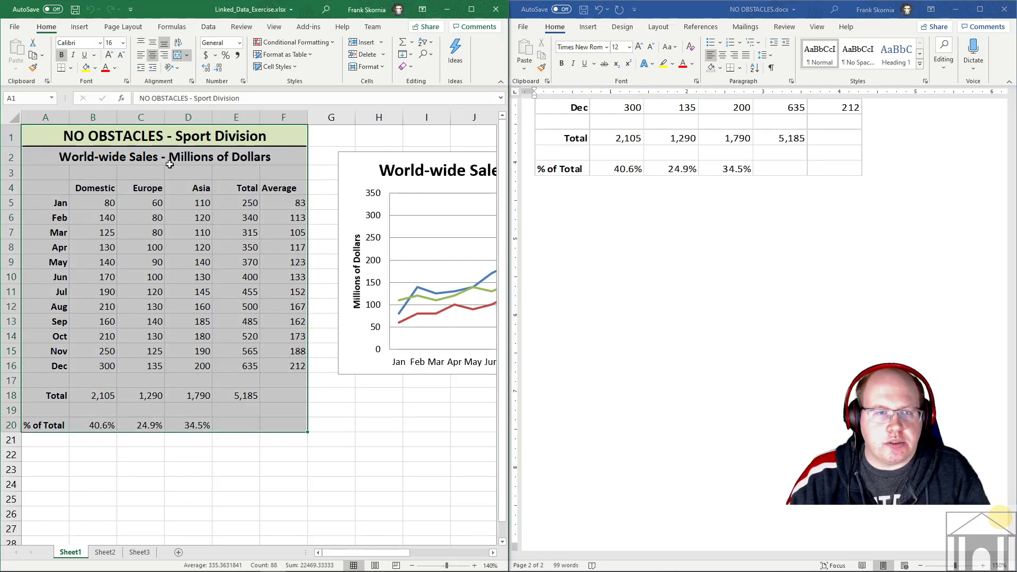
{"action": "left_click", "coordinate": [33, 55]}
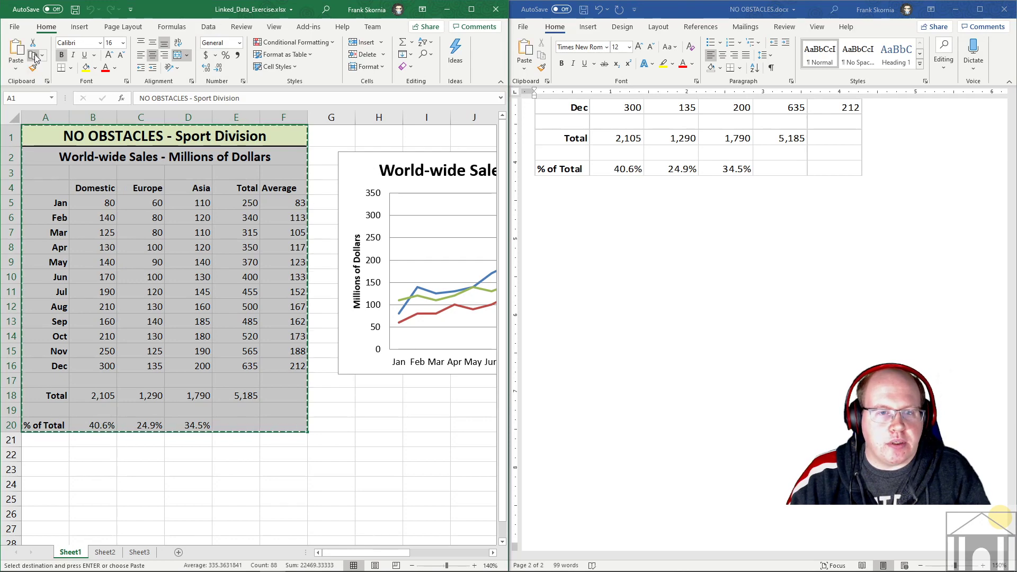
Review the Paste Special settings for Paste link as a Microsoft Excel Worksheet Object in Word without inserting anything
{"action": "left_click", "coordinate": [527, 71]}
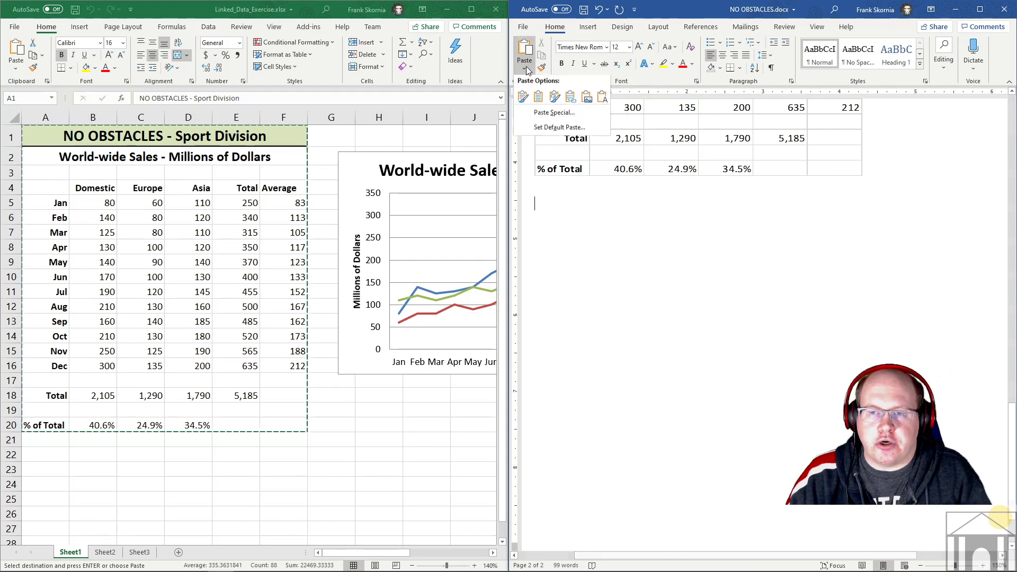
{"action": "left_click", "coordinate": [547, 116]}
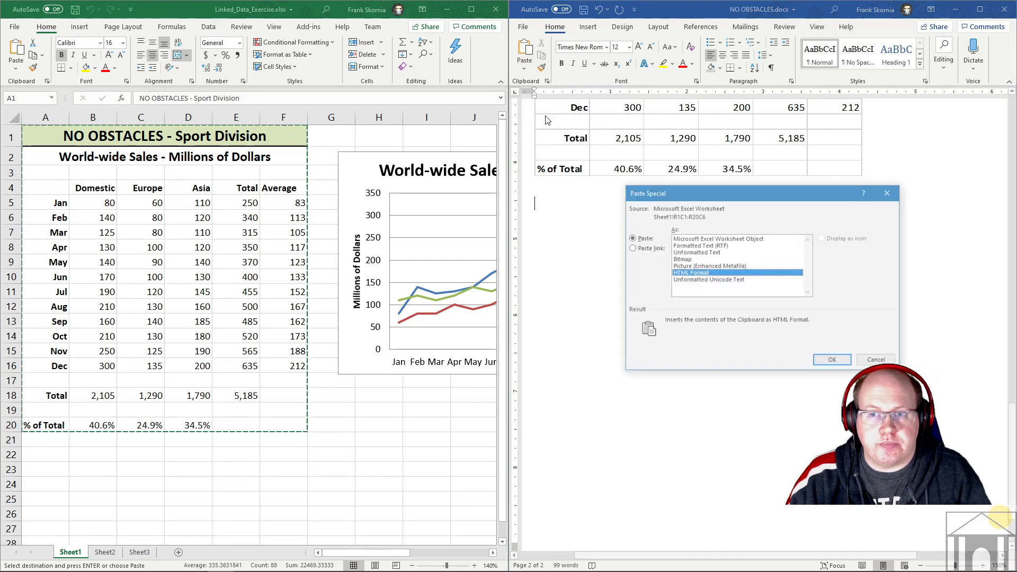
{"action": "left_click", "coordinate": [651, 248]}
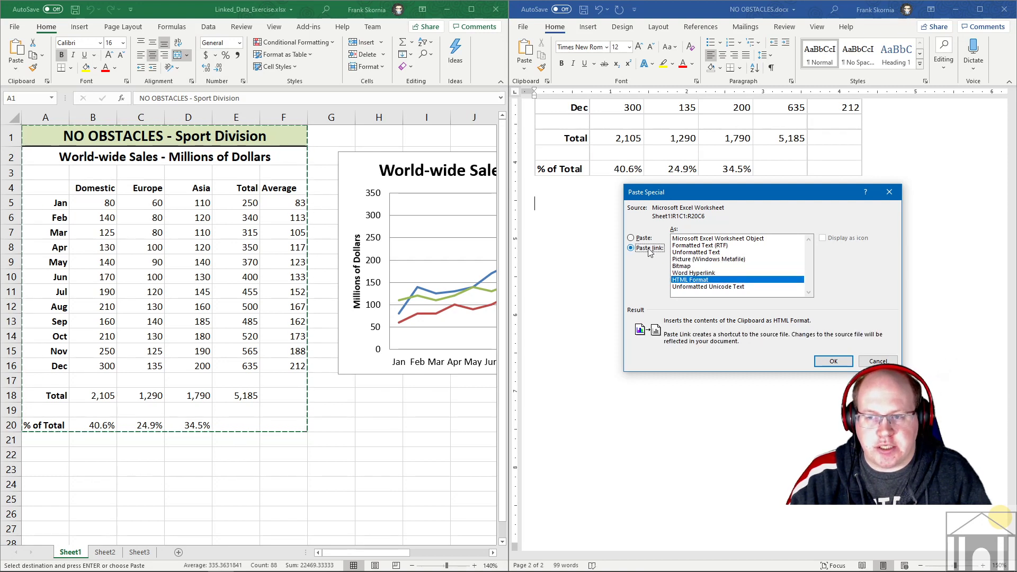
{"action": "left_click", "coordinate": [693, 239]}
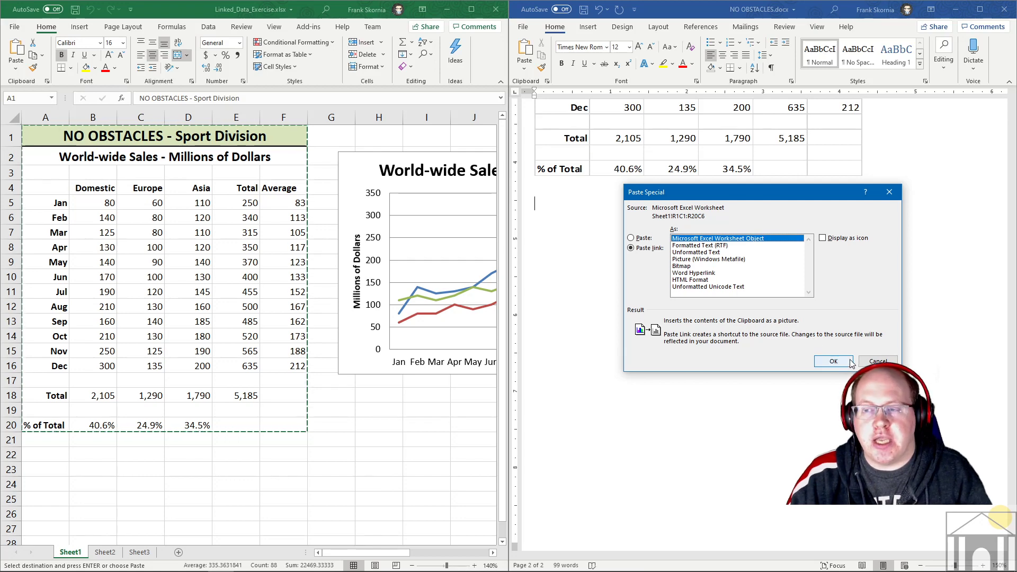
{"action": "left_click", "coordinate": [879, 361]}
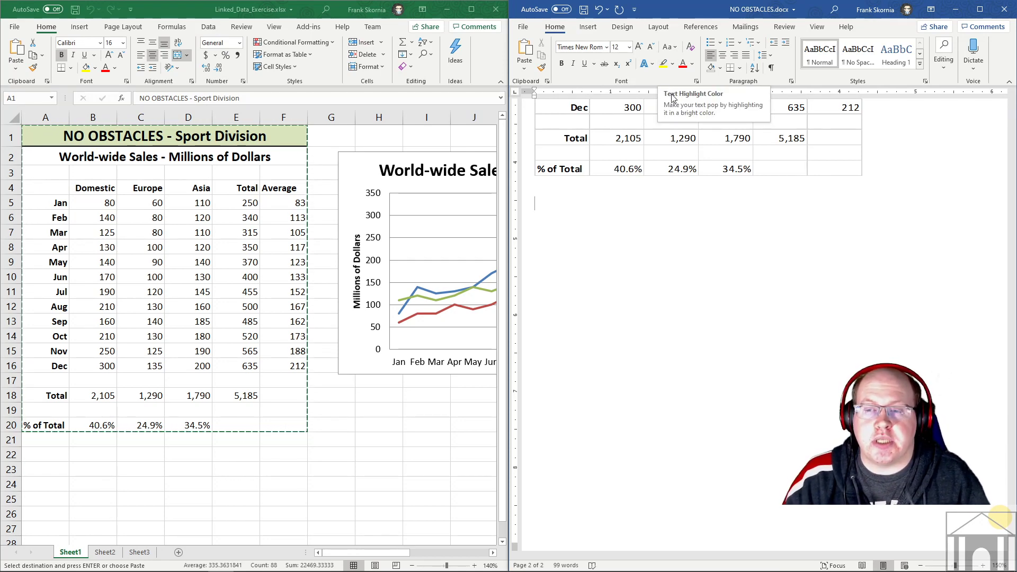
{"action": "scroll", "coordinate": [705, 229], "scroll_direction": "up", "scroll_amount": 5}
{"action": "scroll", "coordinate": [705, 229], "scroll_direction": "up", "scroll_amount": 3}
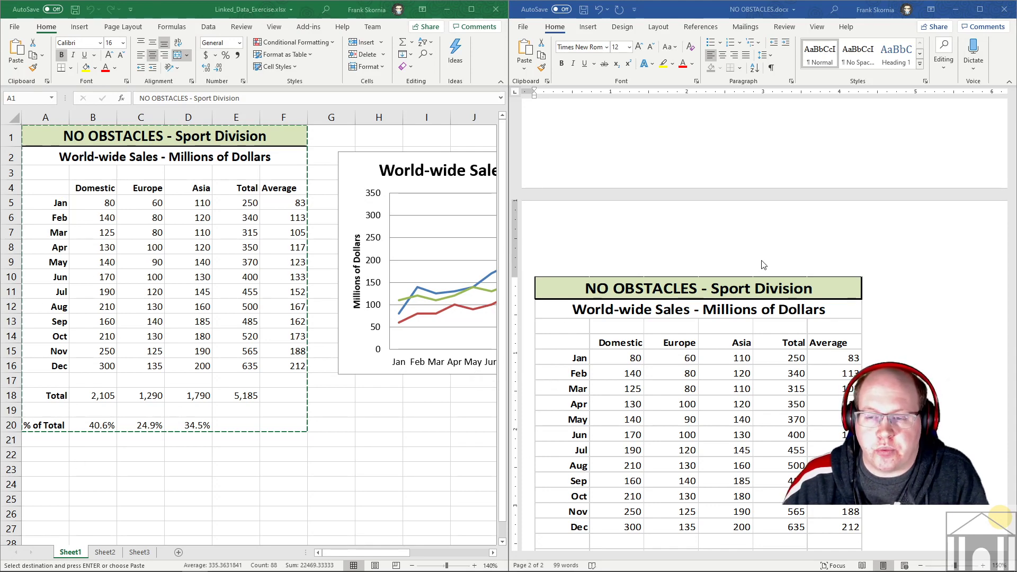
Close NO OBSTACLES.docx with its changes saved, and close the Excel workbook without keeping the copied data on the clipboard
{"action": "scroll", "coordinate": [761, 263], "scroll_direction": "down", "scroll_amount": 1}
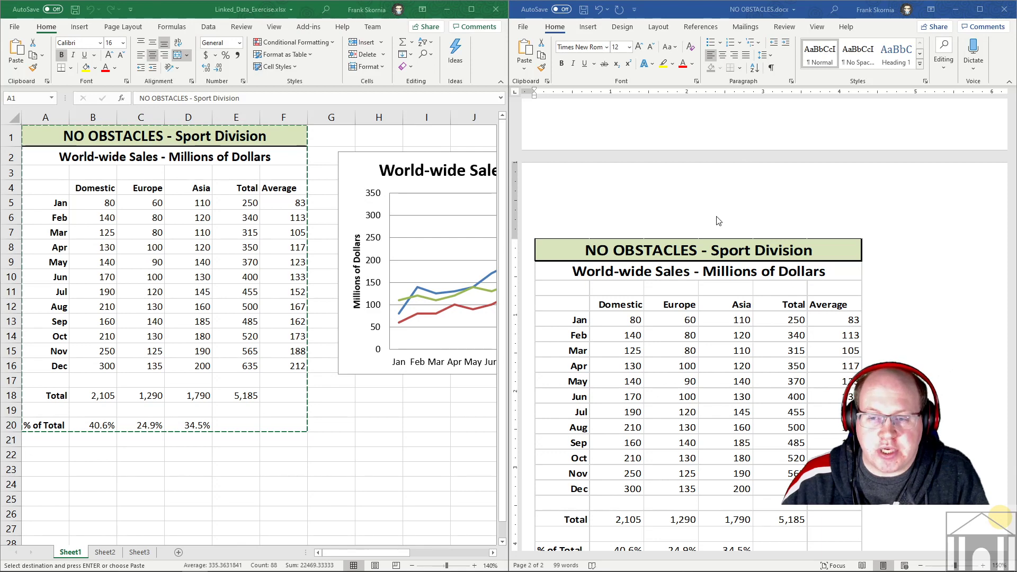
{"action": "left_click", "coordinate": [1005, 14]}
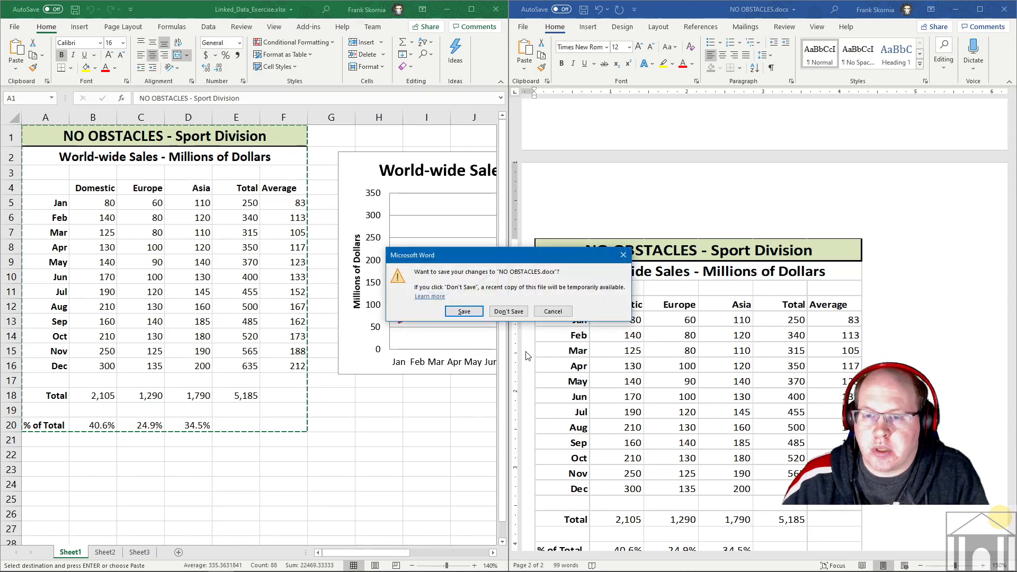
{"action": "left_click", "coordinate": [464, 311]}
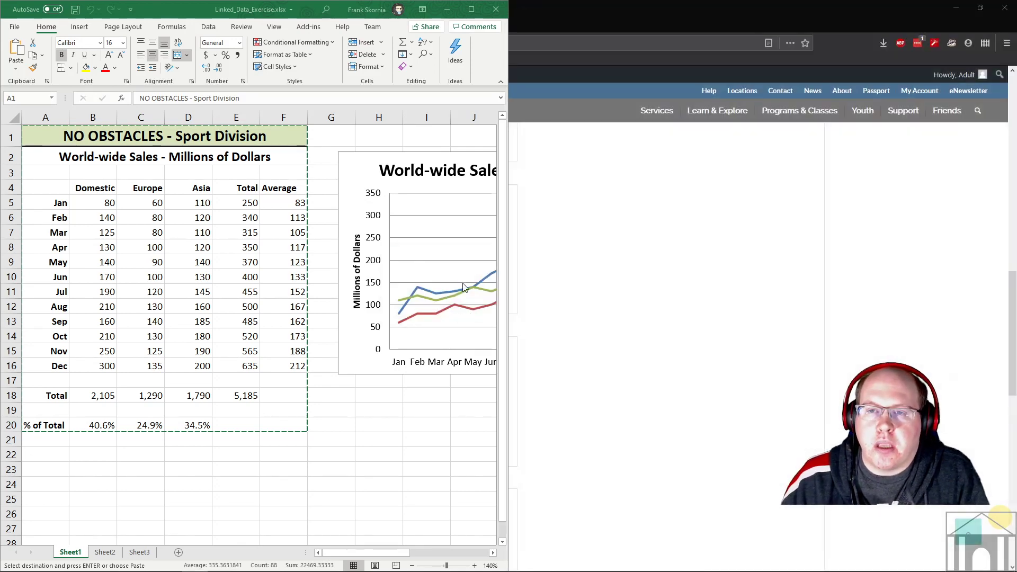
{"action": "left_click", "coordinate": [496, 12]}
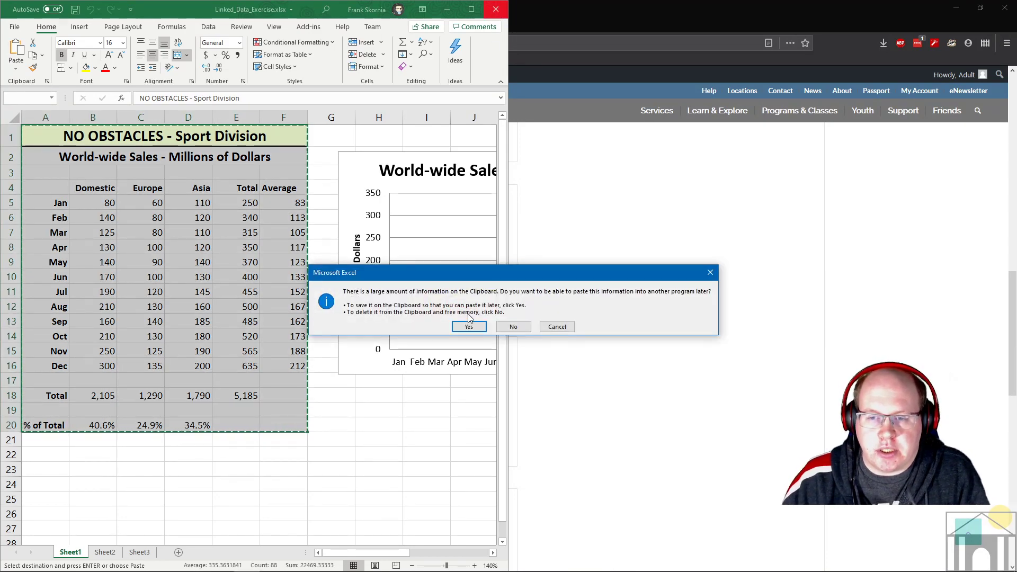
{"action": "left_click", "coordinate": [512, 327]}
Reopen NO OBSTACLES.docx from the Ferguson Library Closure Resources folder on the Desktop and update it with data from the linked files
{"action": "mouse_move", "coordinate": [190, 564]}
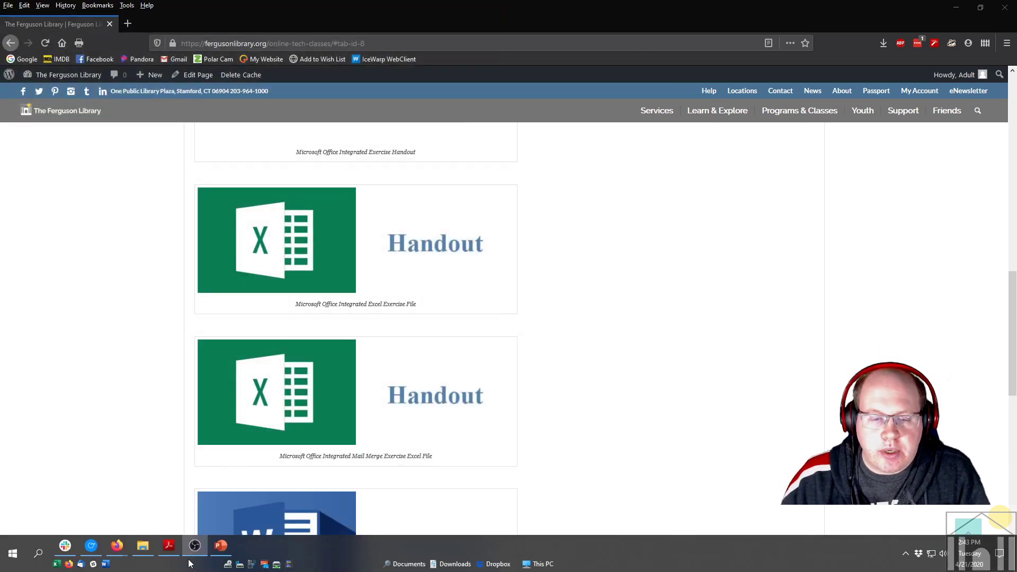
{"action": "left_click", "coordinate": [143, 545]}
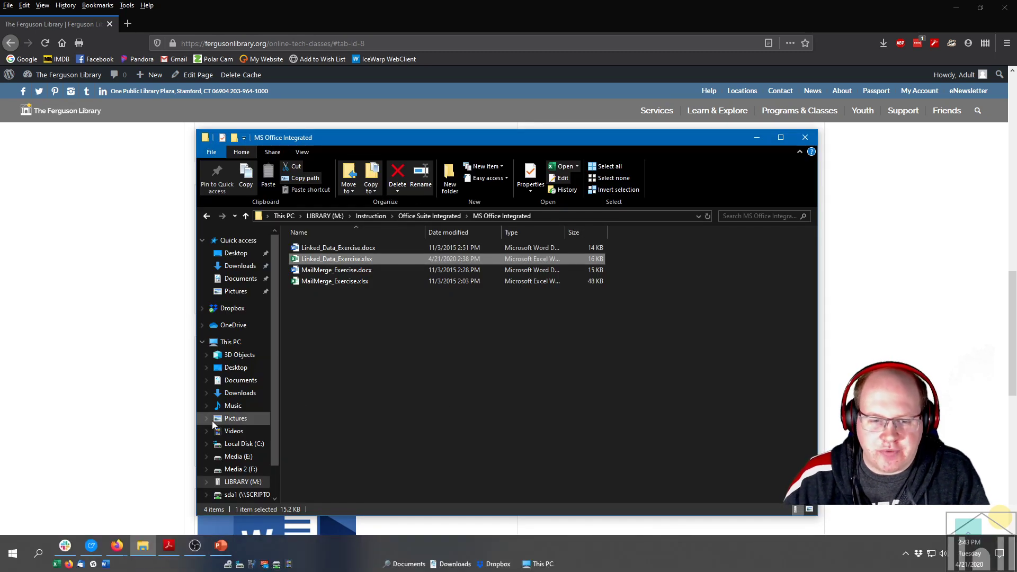
{"action": "left_click", "coordinate": [237, 370]}
{"action": "double_click", "coordinate": [340, 249]}
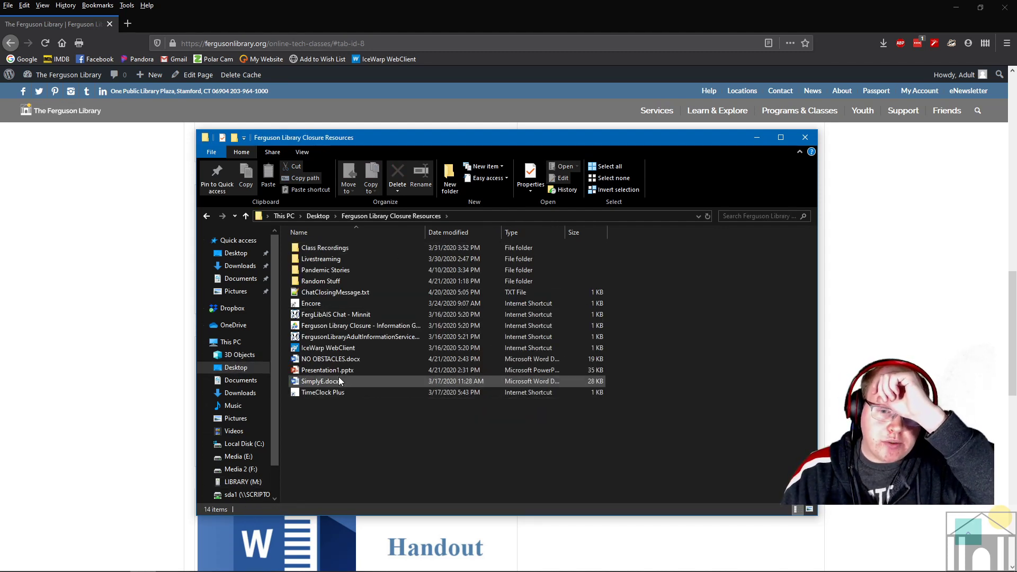
{"action": "double_click", "coordinate": [332, 359]}
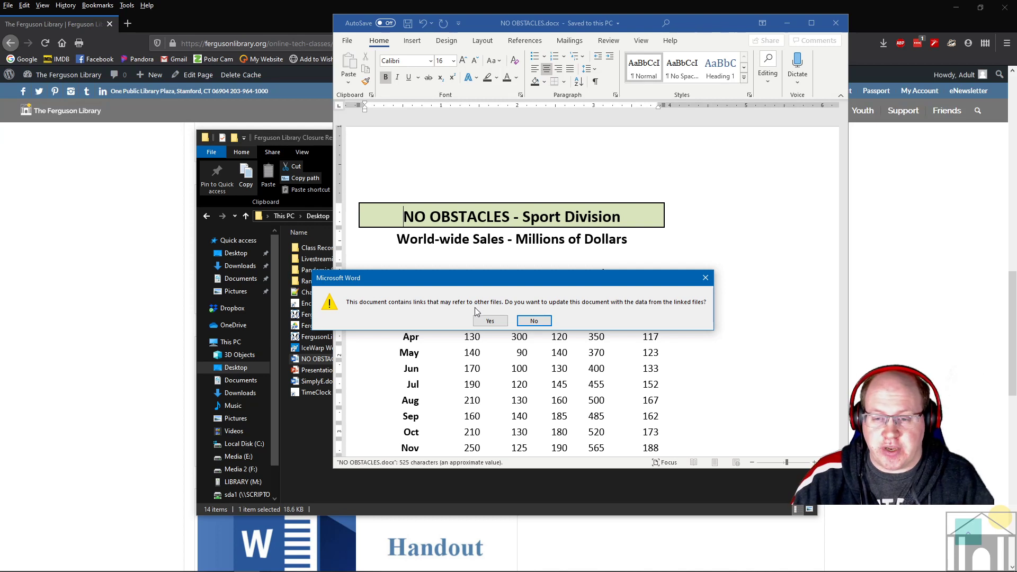
{"action": "left_click", "coordinate": [488, 322]}
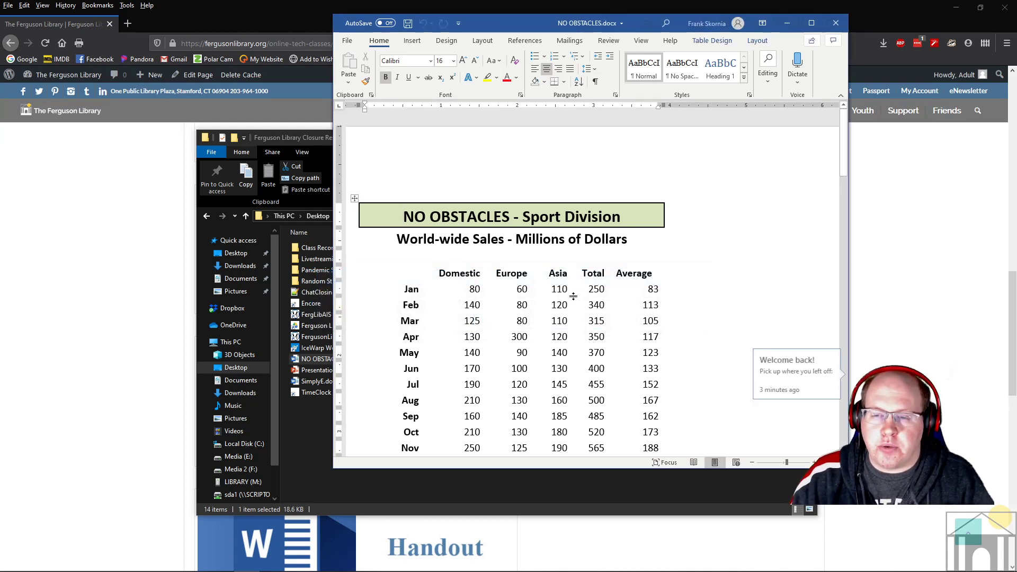
Examine the ordinary pasted table on page 1 and the linked worksheet object on page 2 after the link update
{"action": "scroll", "coordinate": [728, 216], "scroll_direction": "down", "scroll_amount": 10}
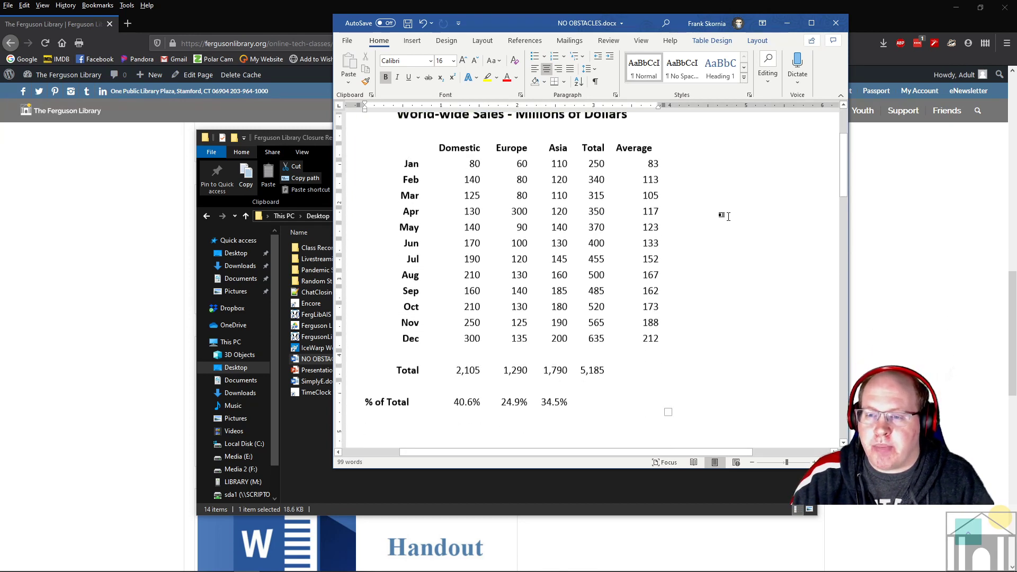
{"action": "scroll", "coordinate": [543, 209], "scroll_direction": "up", "scroll_amount": 6}
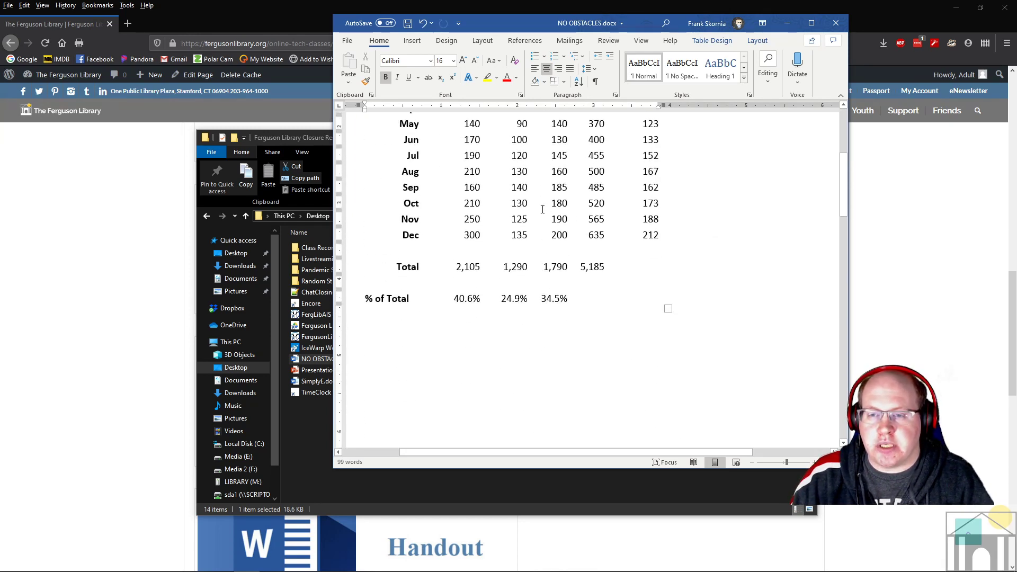
{"action": "left_click", "coordinate": [510, 203]}
{"action": "scroll", "coordinate": [498, 223], "scroll_direction": "up", "scroll_amount": 5}
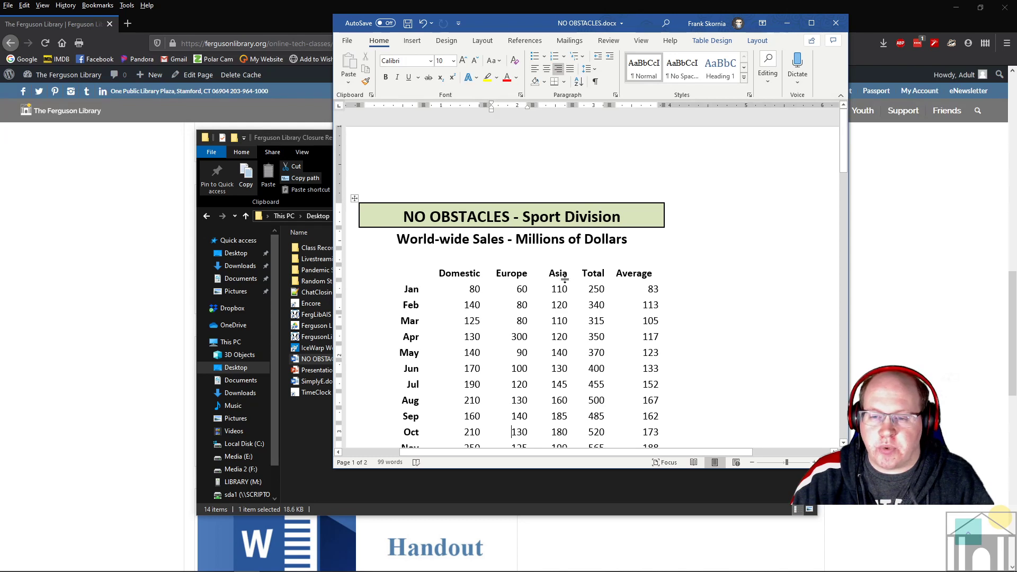
{"action": "scroll", "coordinate": [664, 297], "scroll_direction": "down", "scroll_amount": 10}
{"action": "scroll", "coordinate": [664, 265], "scroll_direction": "up", "scroll_amount": 5}
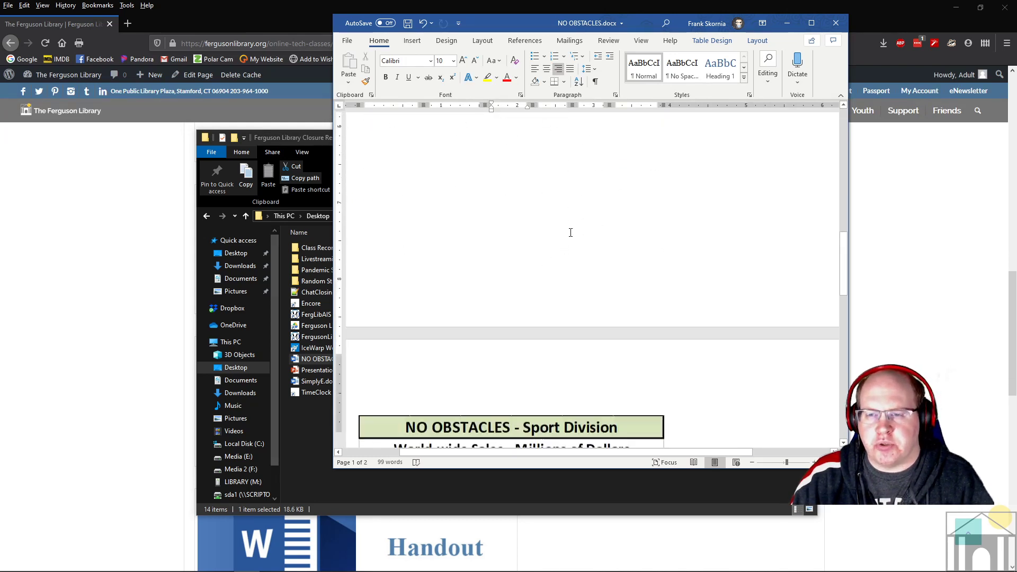
{"action": "scroll", "coordinate": [598, 227], "scroll_direction": "down", "scroll_amount": 7}
{"action": "scroll", "coordinate": [614, 234], "scroll_direction": "down", "scroll_amount": 5}
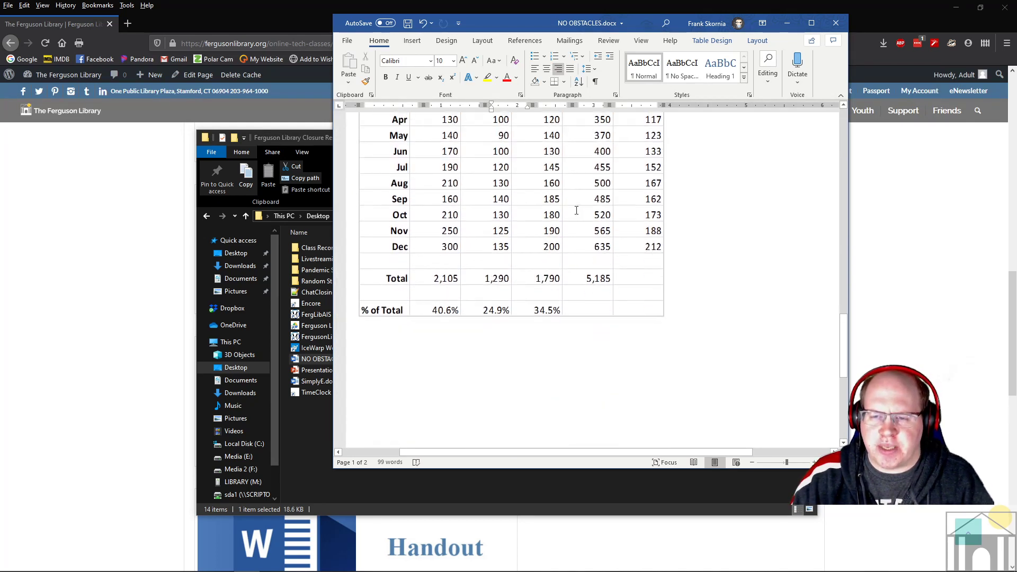
{"action": "left_click", "coordinate": [518, 190]}
{"action": "scroll", "coordinate": [690, 199], "scroll_direction": "up", "scroll_amount": 4}
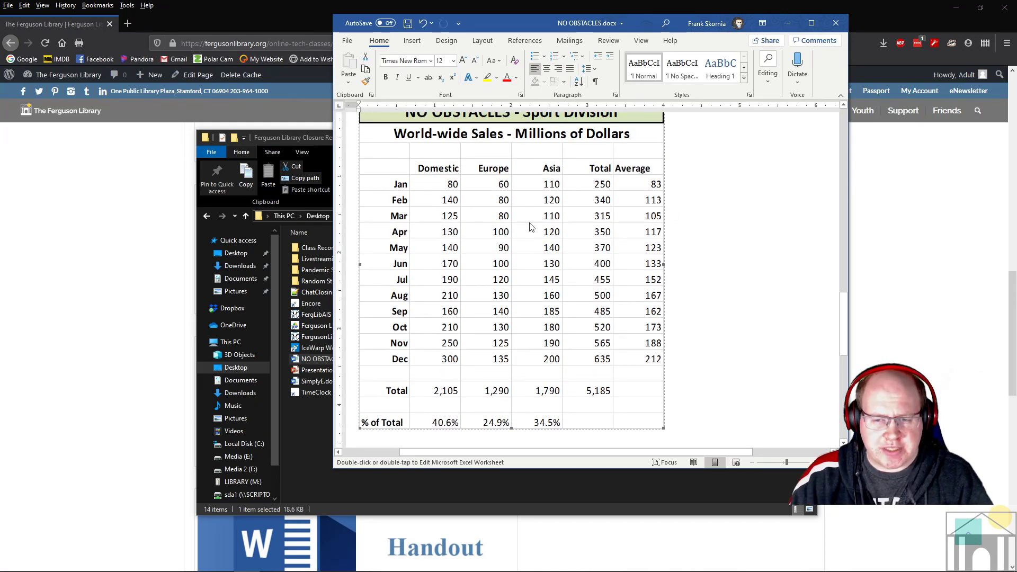
Open the linked object's source workbook from page 2 of the Word document and compare it with the object
{"action": "double_click", "coordinate": [540, 248]}
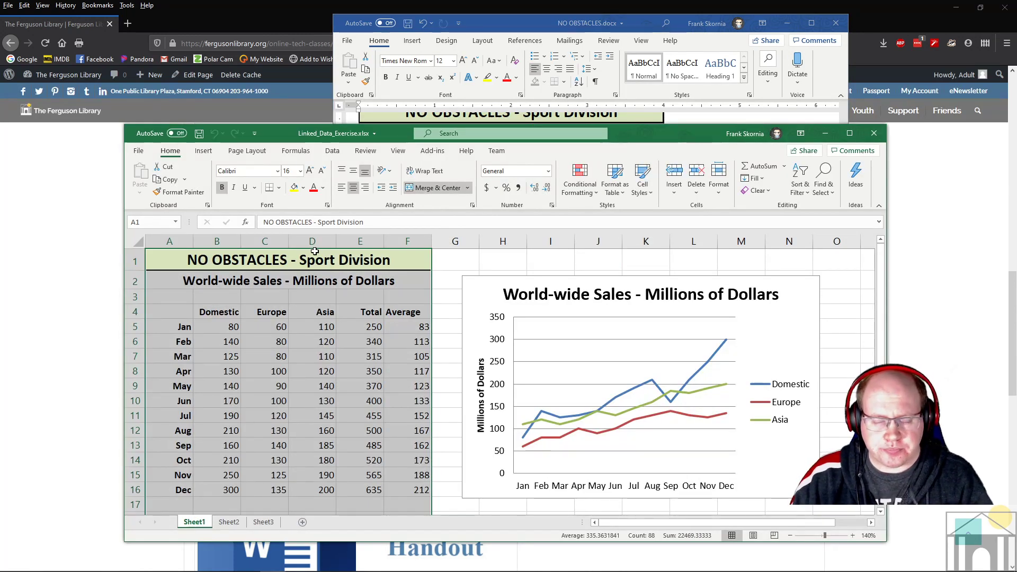
{"action": "left_click_drag", "start_coordinate": [637, 134], "coordinate": [517, 83]}
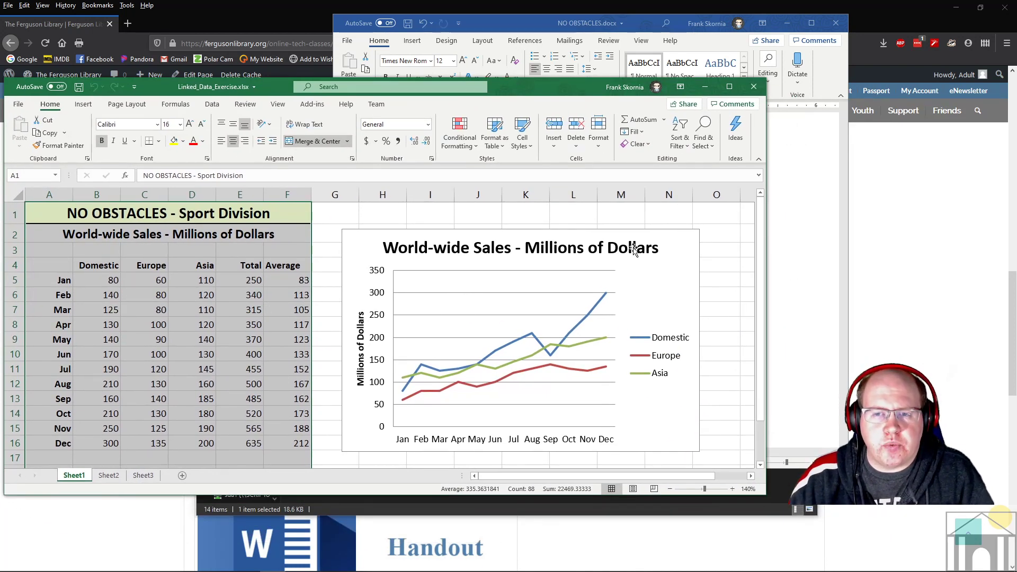
{"action": "left_click", "coordinate": [792, 240]}
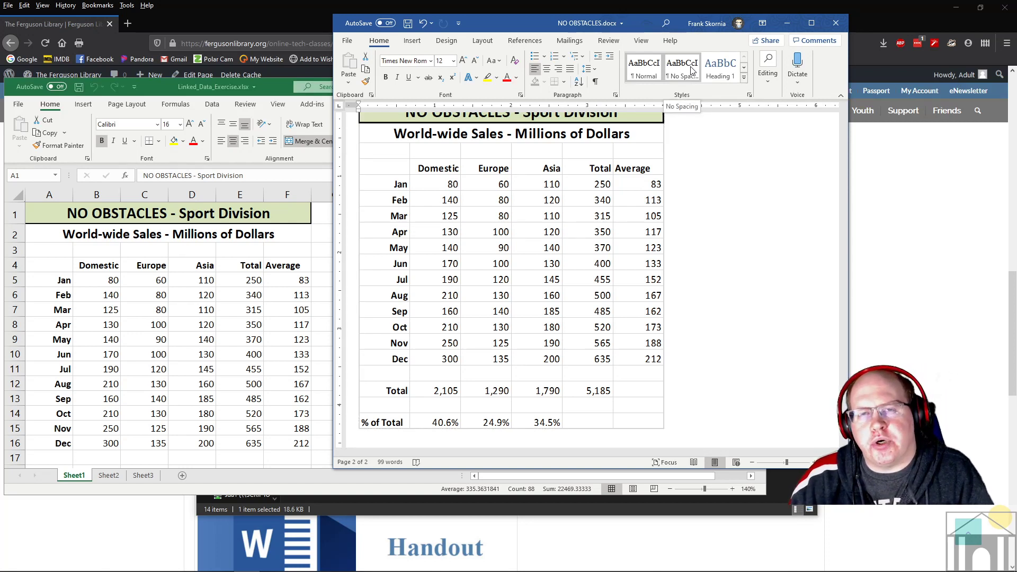
{"action": "left_click", "coordinate": [588, 186]}
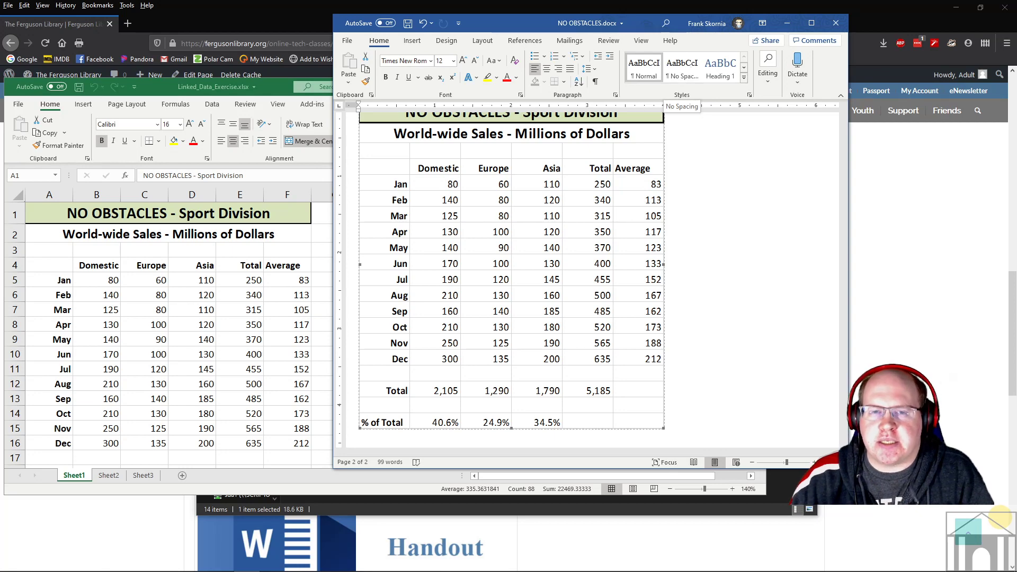
{"action": "left_click", "coordinate": [279, 89]}
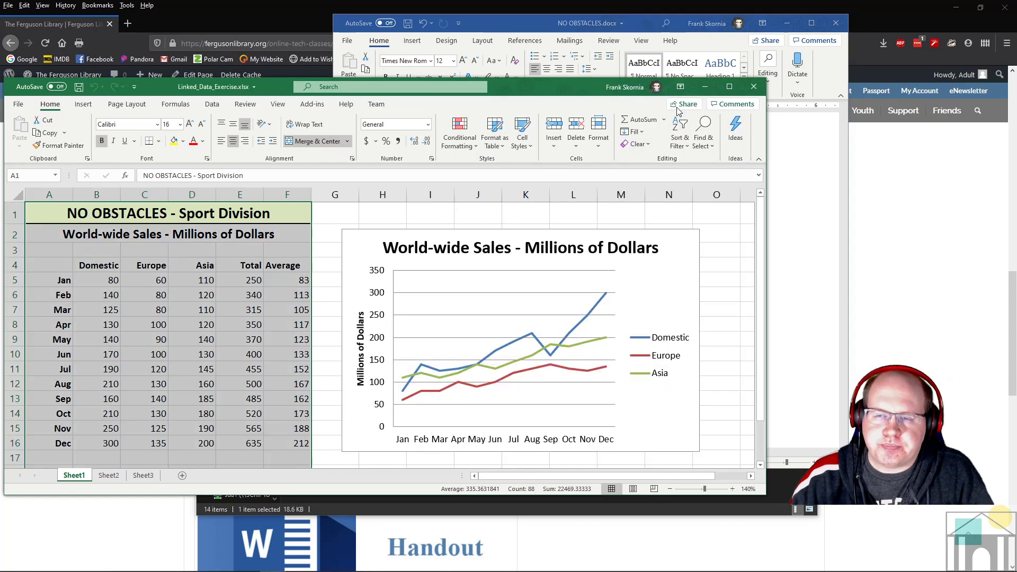
Close the Linked_Data_Exercise.xlsx workbook, and close NO OBSTACLES.docx with its changes saved
{"action": "left_click", "coordinate": [755, 88]}
{"action": "left_click", "coordinate": [835, 23]}
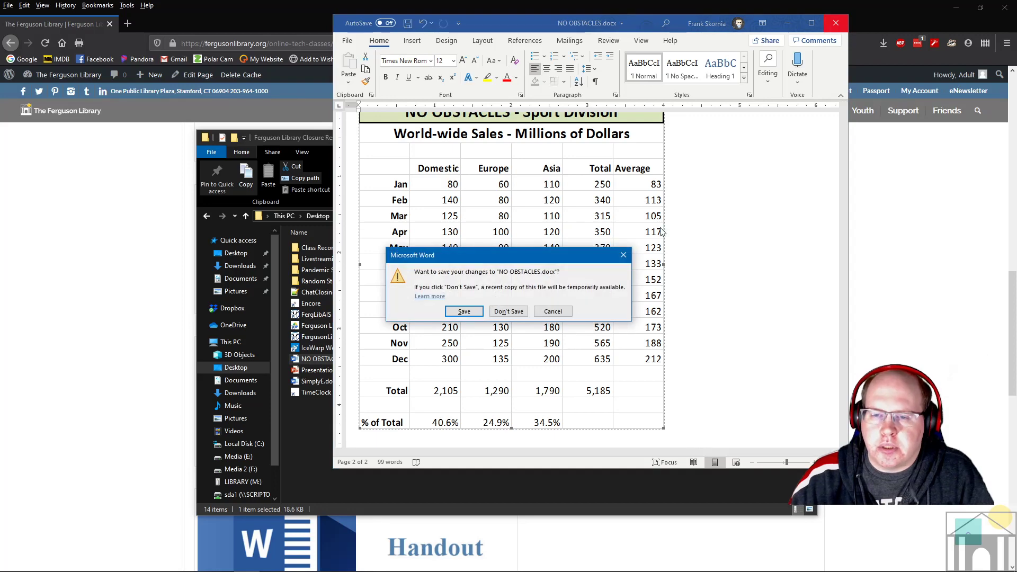
{"action": "left_click", "coordinate": [492, 311]}
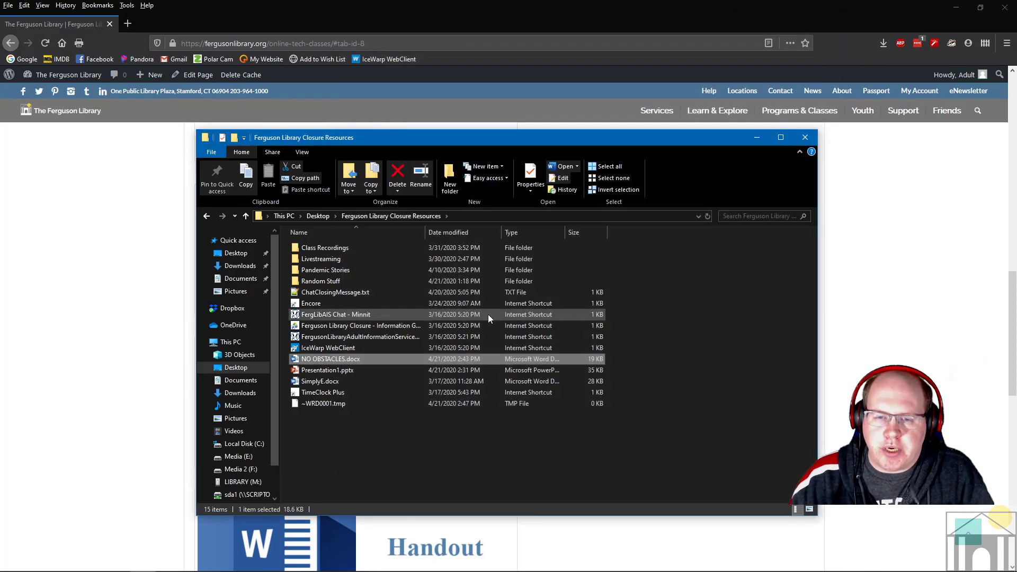
Open a second File Explorer window at LIBRARY (M:) > Instruction > Office Suite Integrated > MS Office Integrated
{"action": "left_click", "coordinate": [146, 550]}
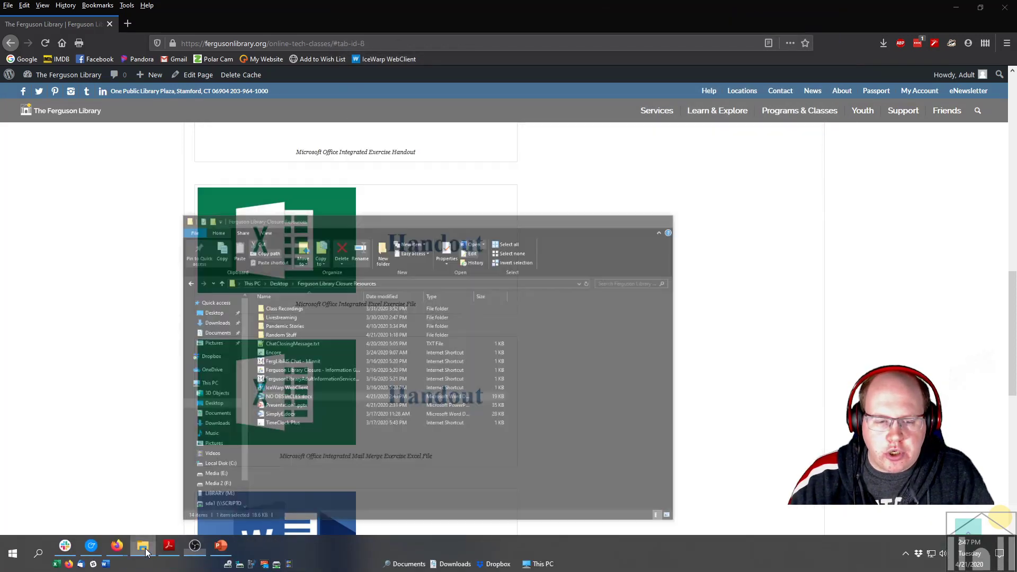
{"action": "left_click", "coordinate": [146, 550]}
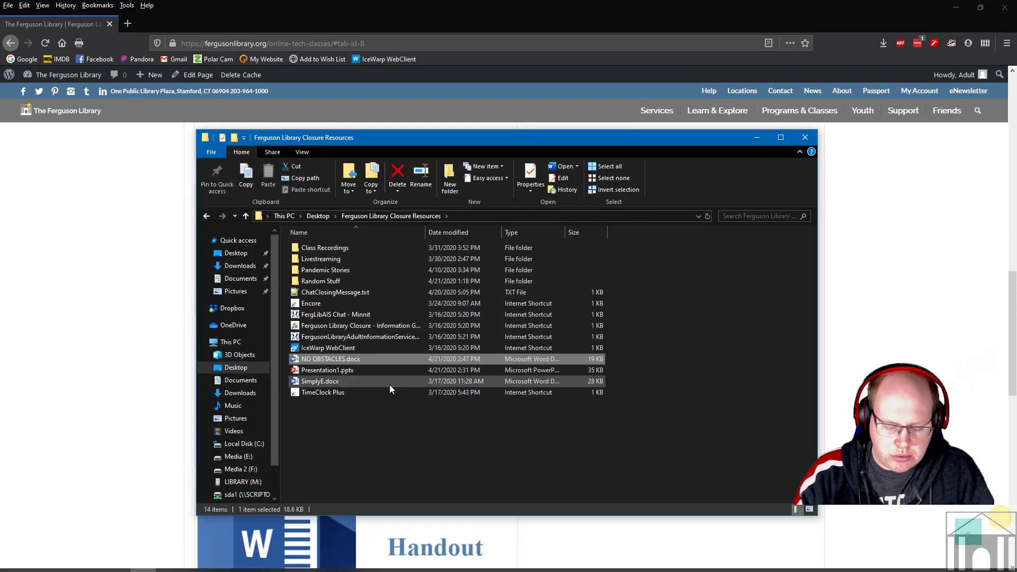
{"action": "key", "text": "ctrl+n"}
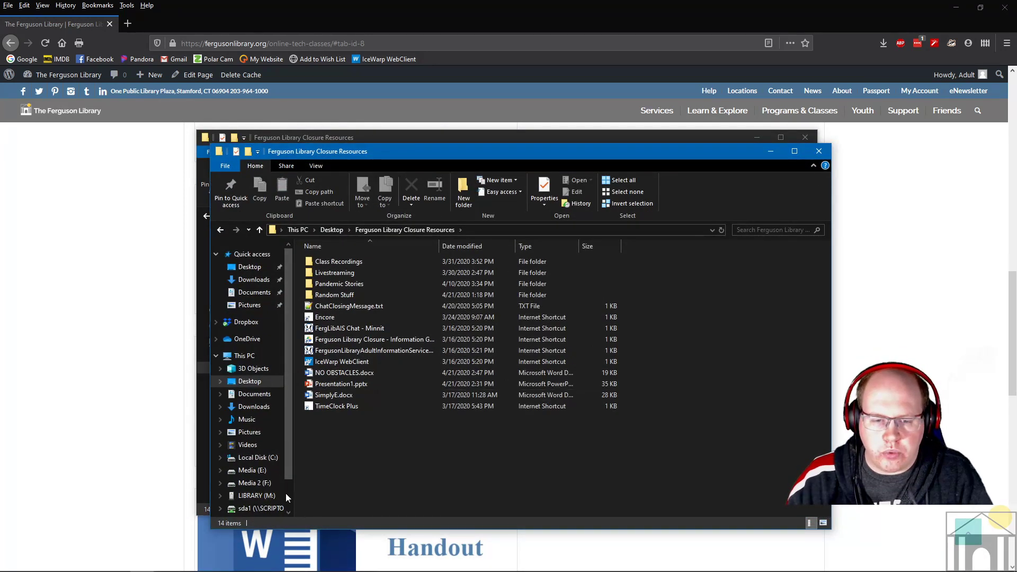
{"action": "left_click", "coordinate": [264, 495]}
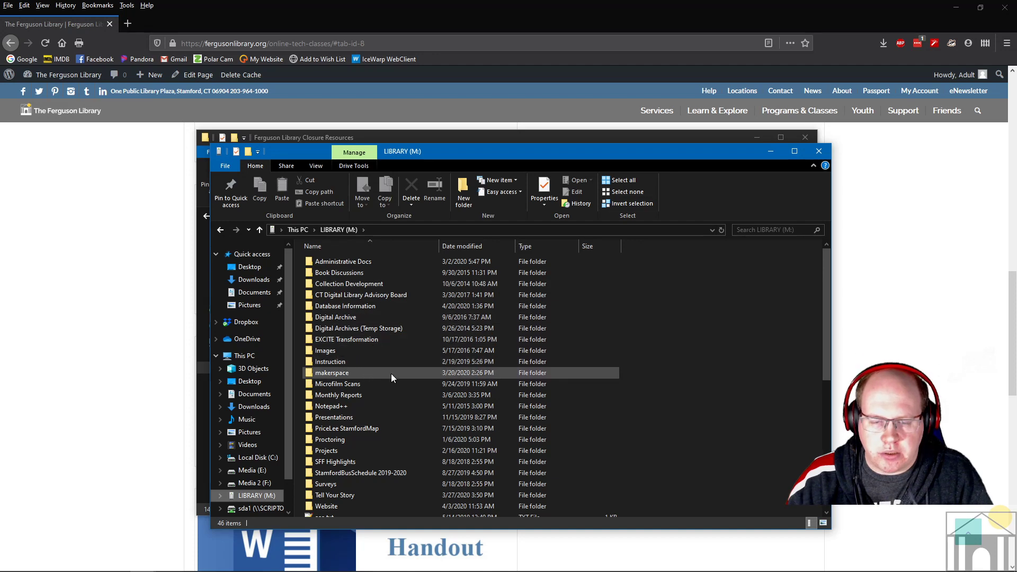
{"action": "double_click", "coordinate": [358, 361]}
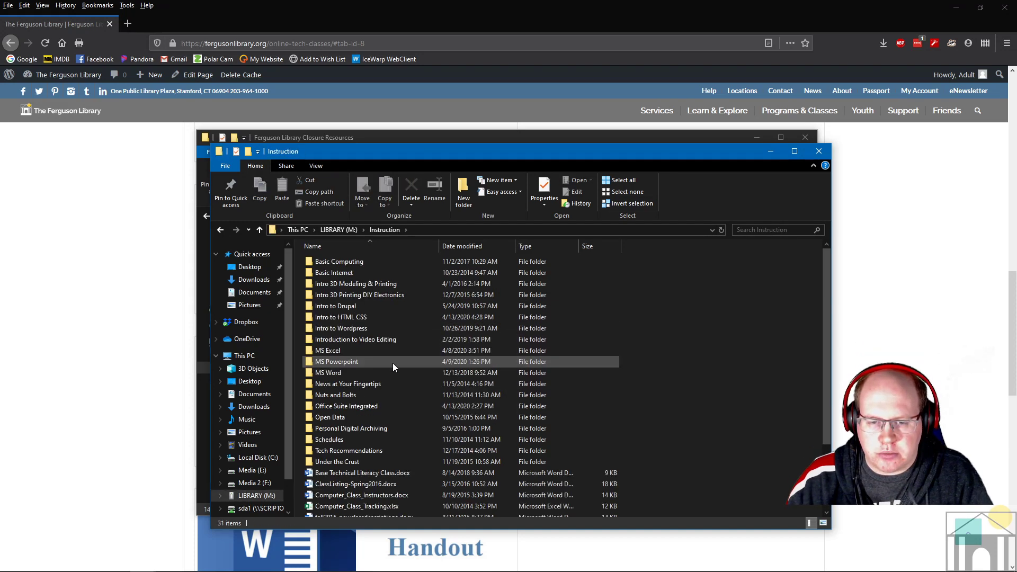
{"action": "double_click", "coordinate": [342, 407]}
{"action": "double_click", "coordinate": [357, 261]}
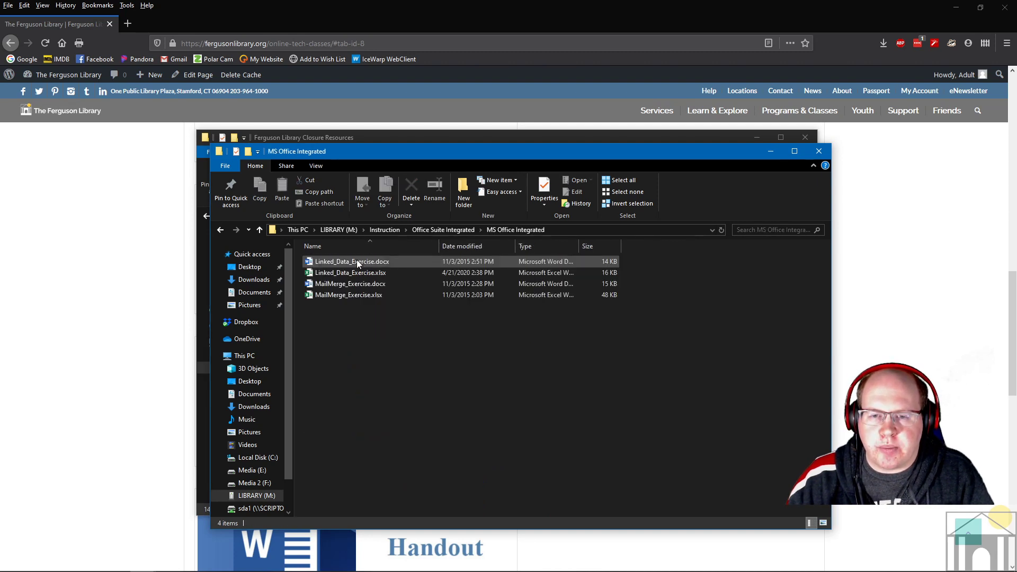
Rename the source workbook Linked_Data_Exercise.xlsx as Linked_Data_Exercise_broken.xlsx
{"action": "left_click", "coordinate": [354, 272]}
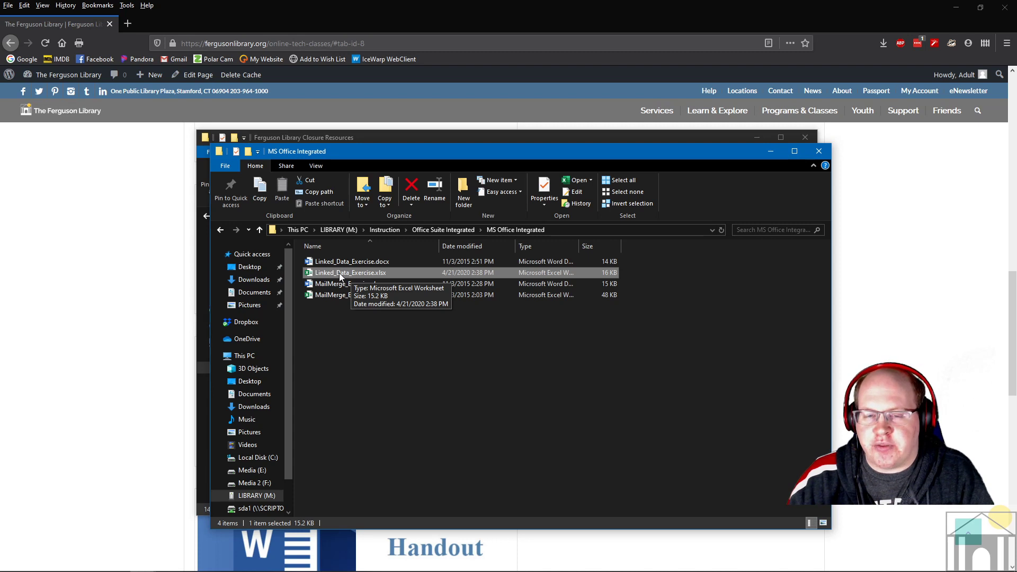
{"action": "key", "text": "F2"}
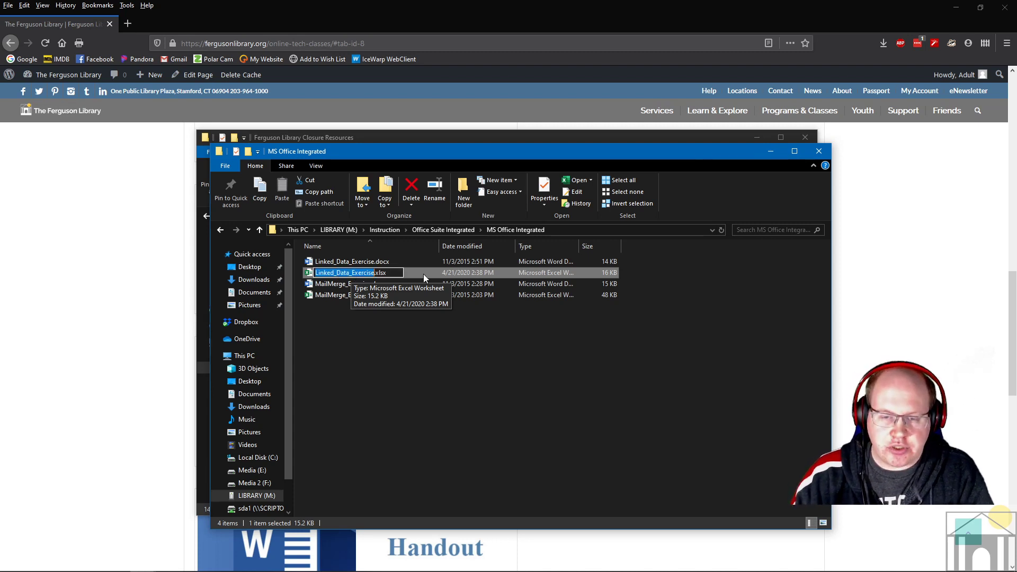
{"action": "key", "text": "Right"}
{"action": "key", "text": "Left"}
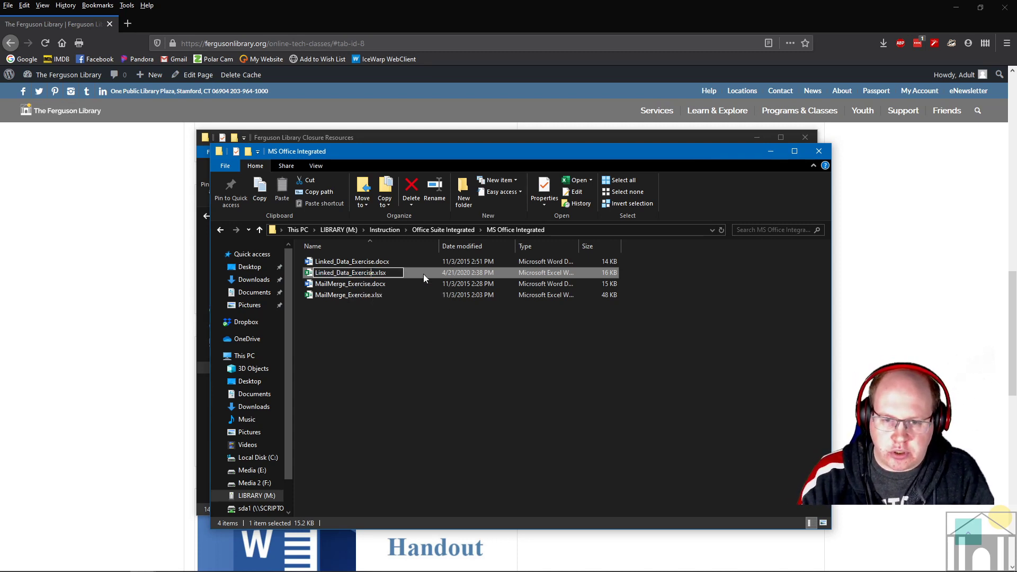
{"action": "type", "text": "_bro"}
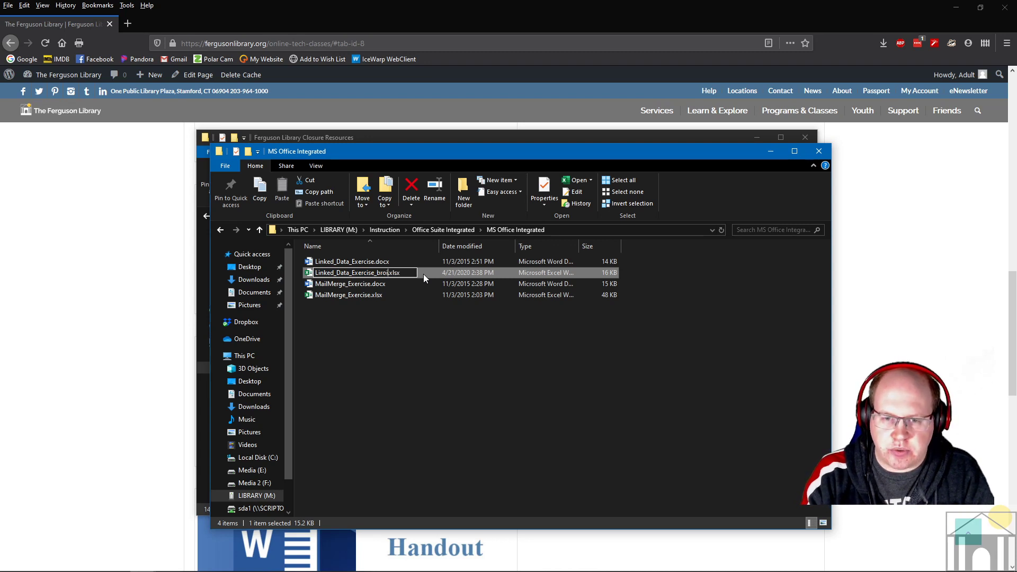
{"action": "type", "text": "ken"}
{"action": "key", "text": "Return"}
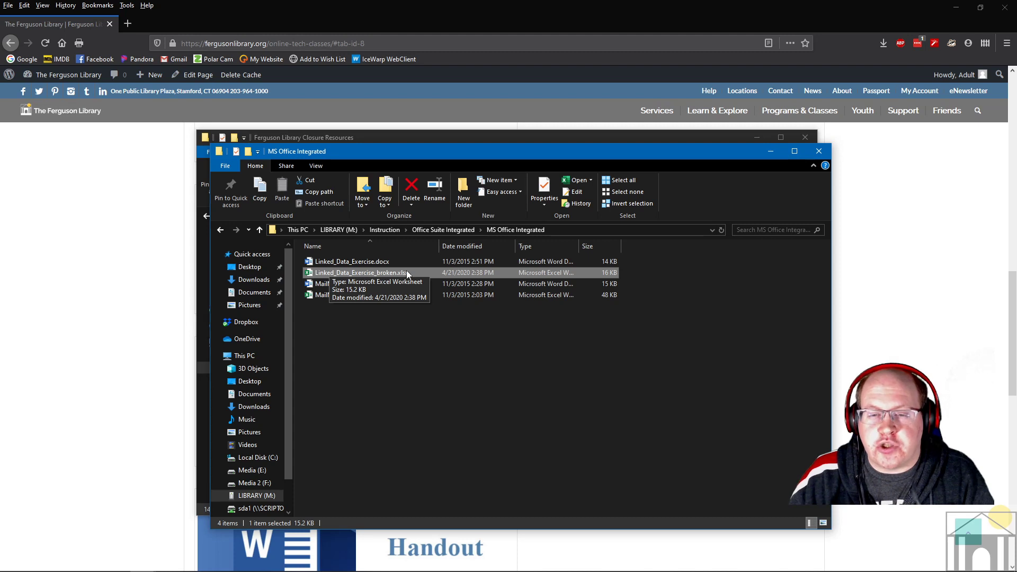
Reopen NO OBSTACLES.docx with its links updated from the source files, and show the linked object on page 2
{"action": "left_click", "coordinate": [392, 139]}
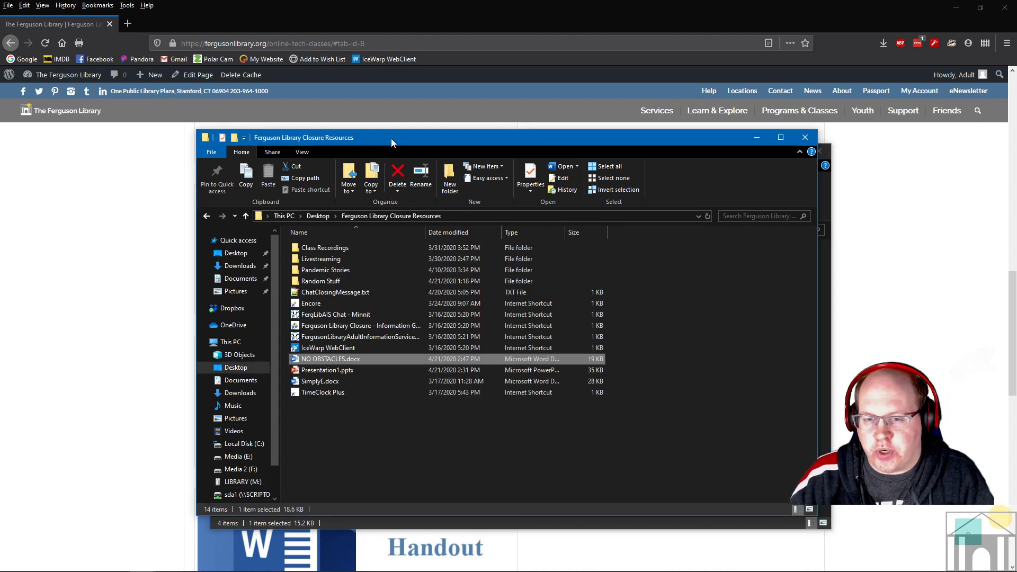
{"action": "double_click", "coordinate": [326, 358]}
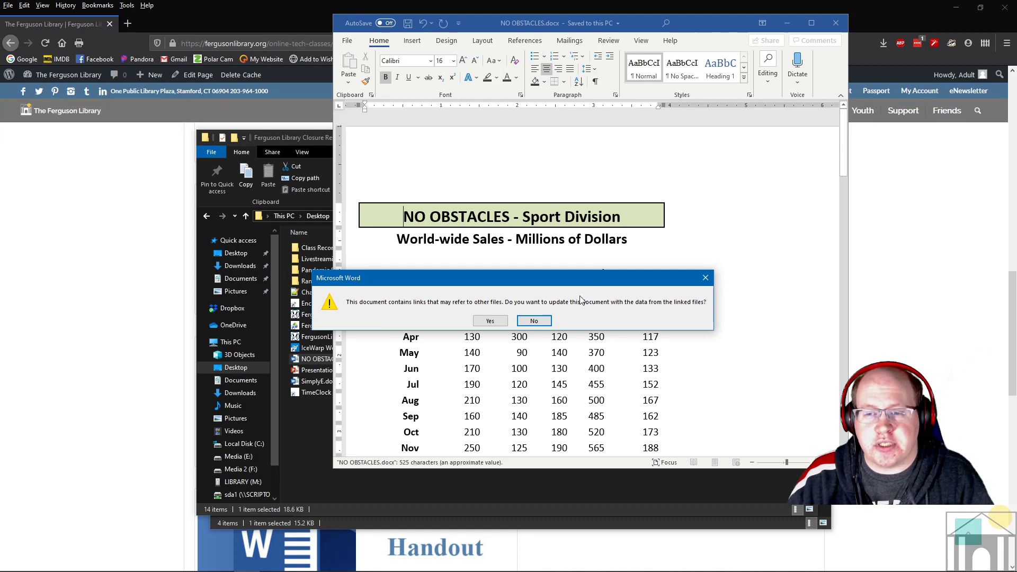
{"action": "left_click", "coordinate": [485, 321]}
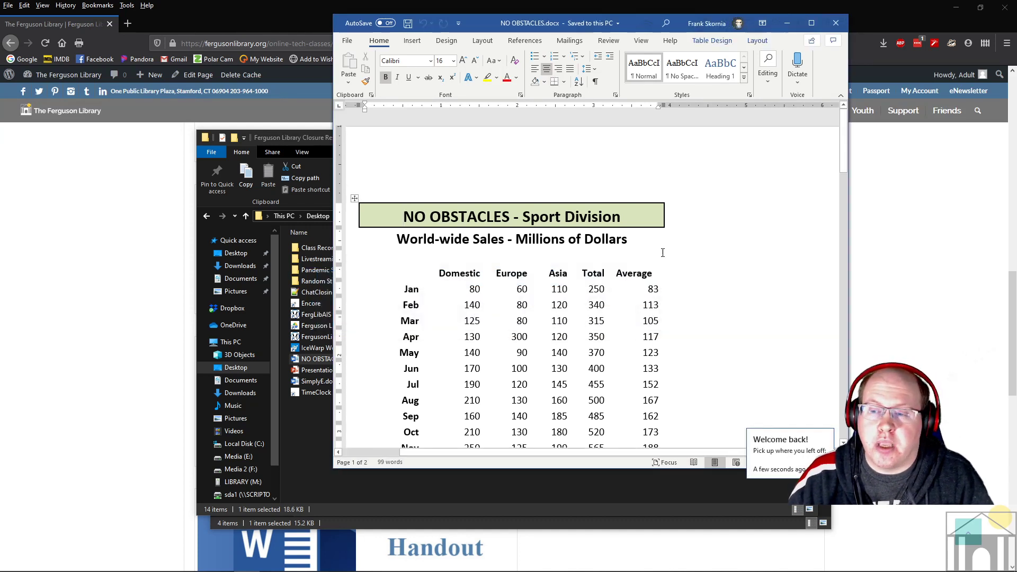
{"action": "scroll", "coordinate": [688, 241], "scroll_direction": "down", "scroll_amount": 10}
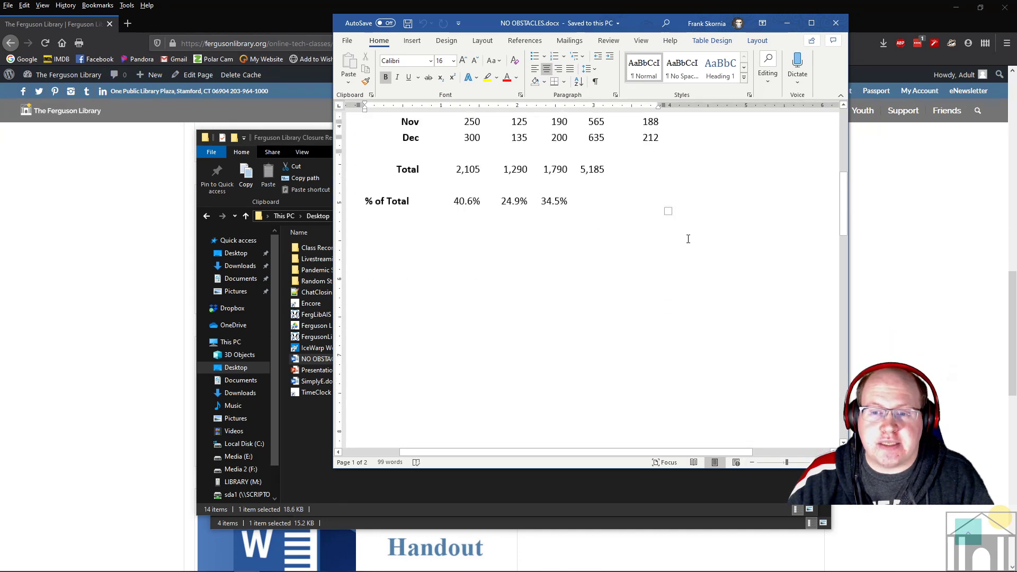
{"action": "scroll", "coordinate": [688, 238], "scroll_direction": "down", "scroll_amount": 5}
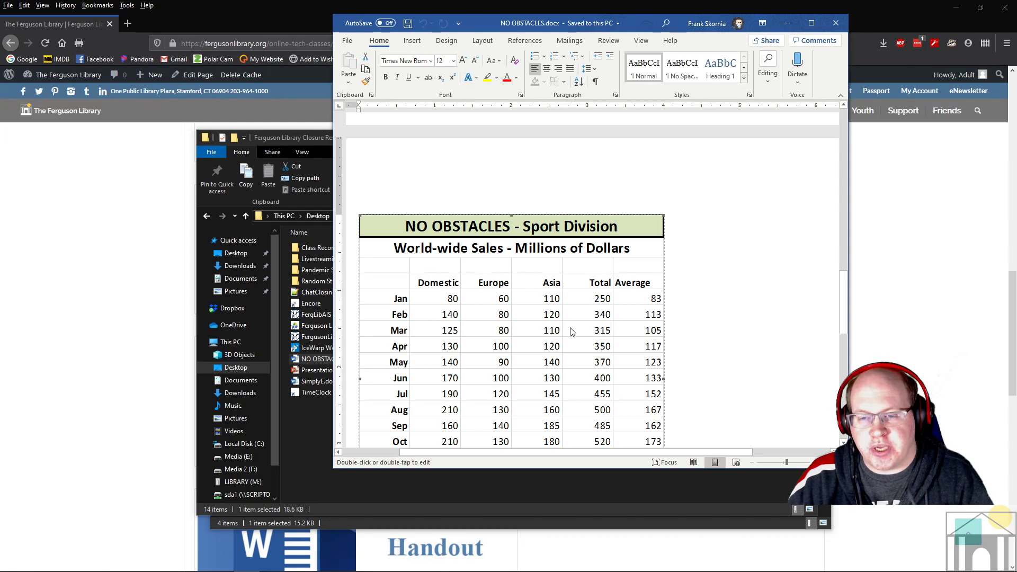
Try to open the source workbook from the linked Excel object on page 2
{"action": "scroll", "coordinate": [567, 329], "scroll_direction": "down", "scroll_amount": 3}
{"action": "left_click", "coordinate": [428, 261]}
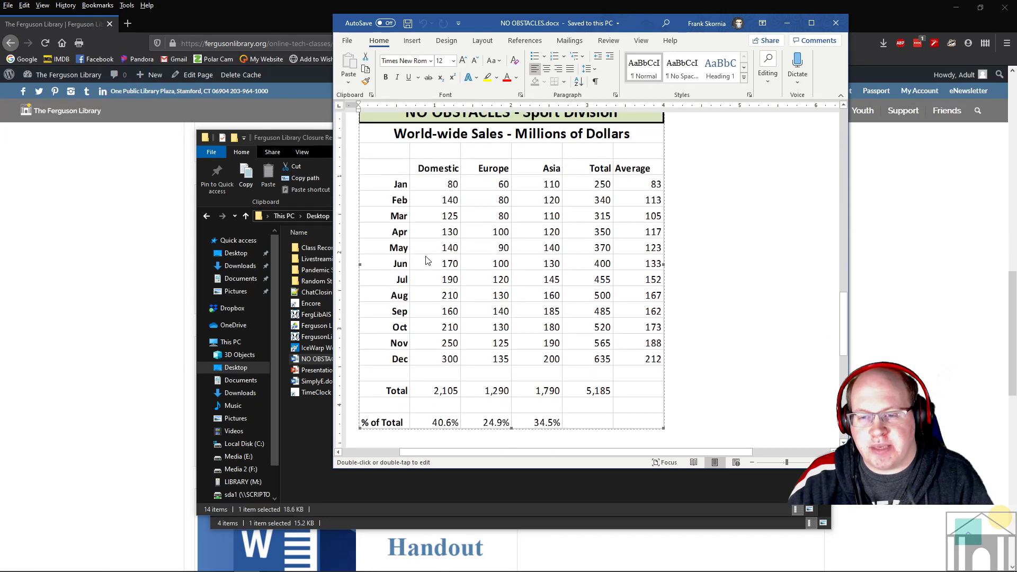
{"action": "double_click", "coordinate": [485, 242]}
{"action": "left_click", "coordinate": [528, 211]}
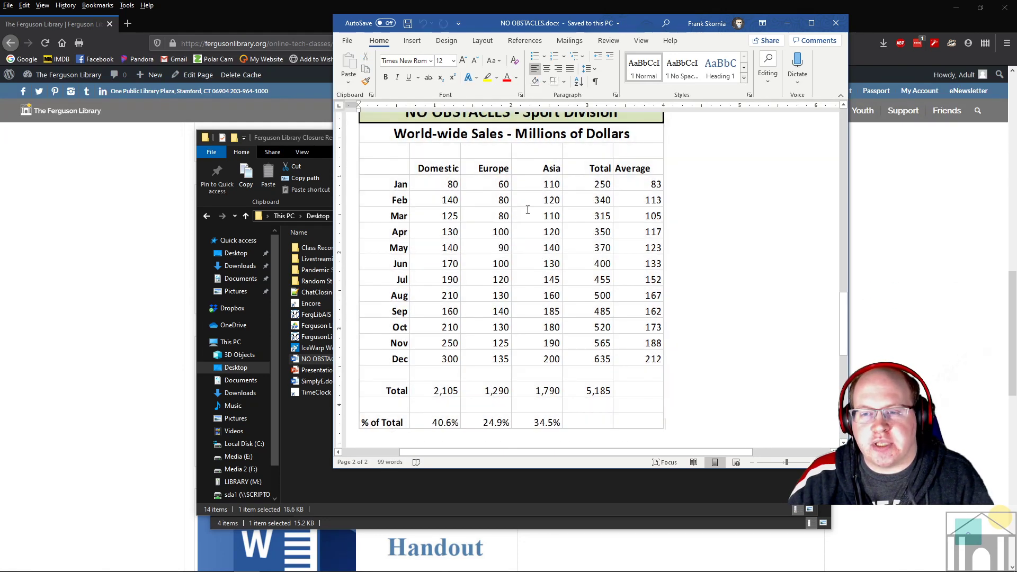
{"action": "left_click", "coordinate": [517, 211]}
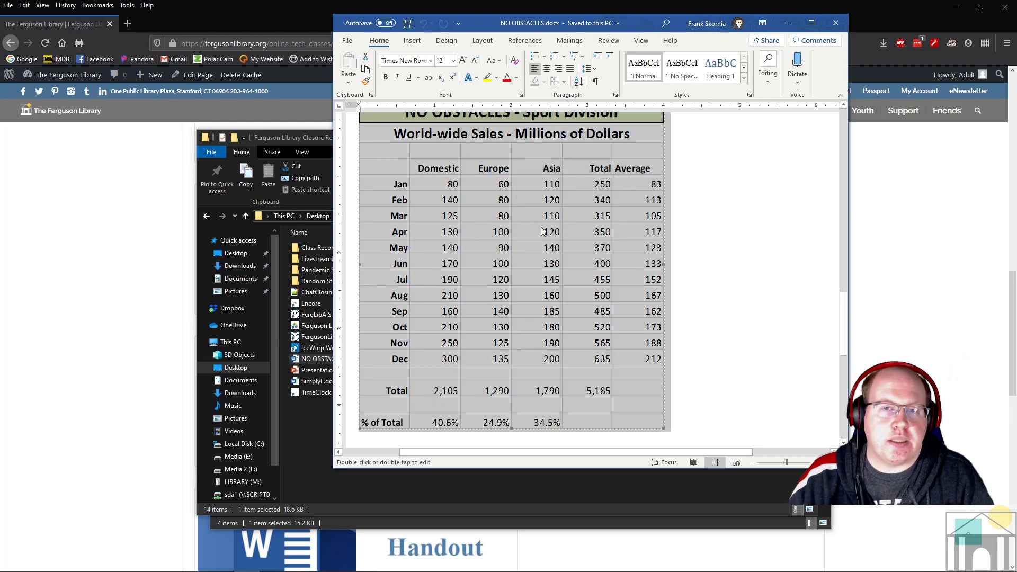
{"action": "left_click", "coordinate": [733, 204]}
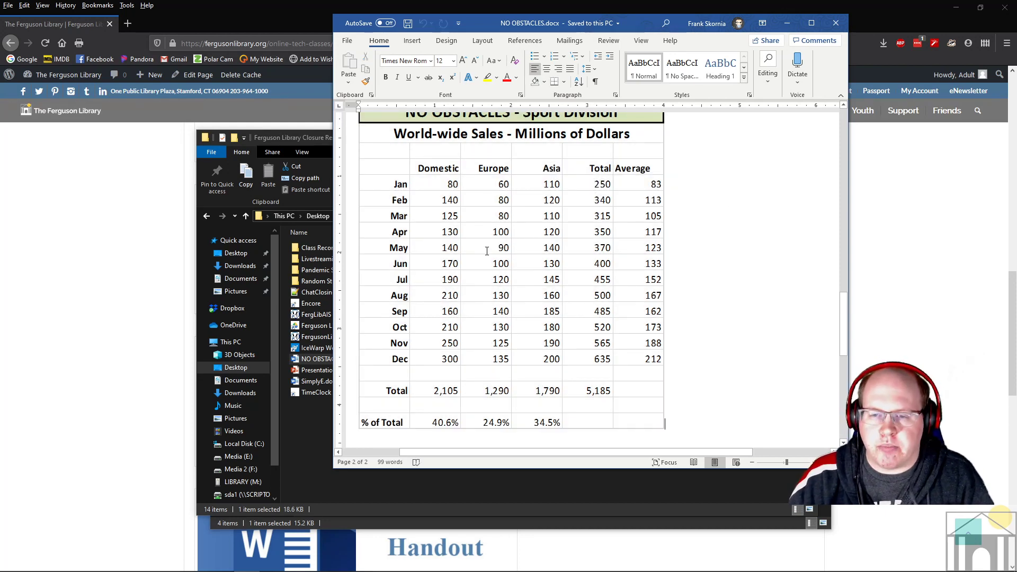
{"action": "left_click", "coordinate": [487, 252]}
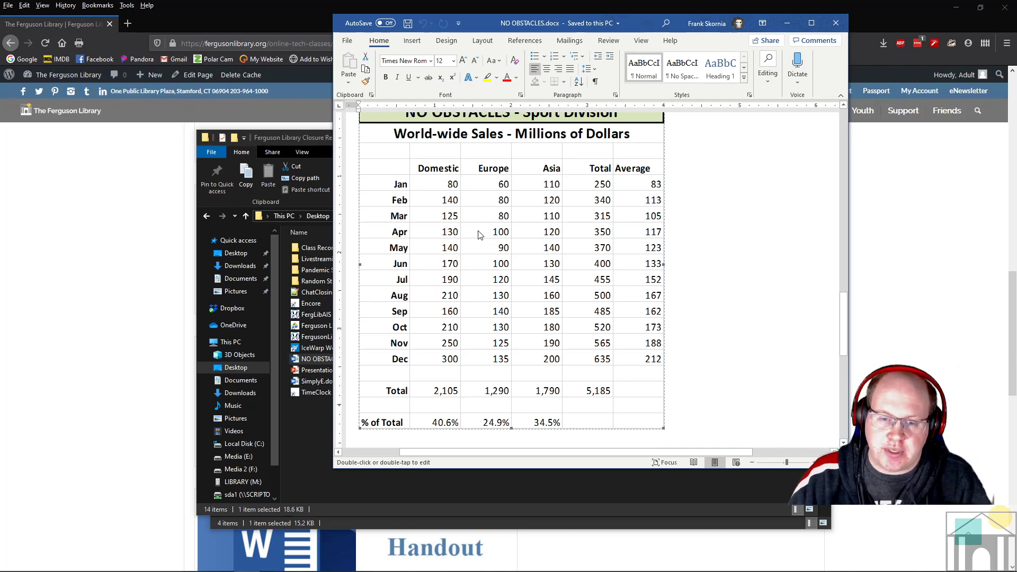
Open Linked_Data_Exercise_broken.xlsx from the MS Office Integrated folder and arrange it side by side with the NO OBSTACLES.docx window
{"action": "left_click", "coordinate": [327, 507]}
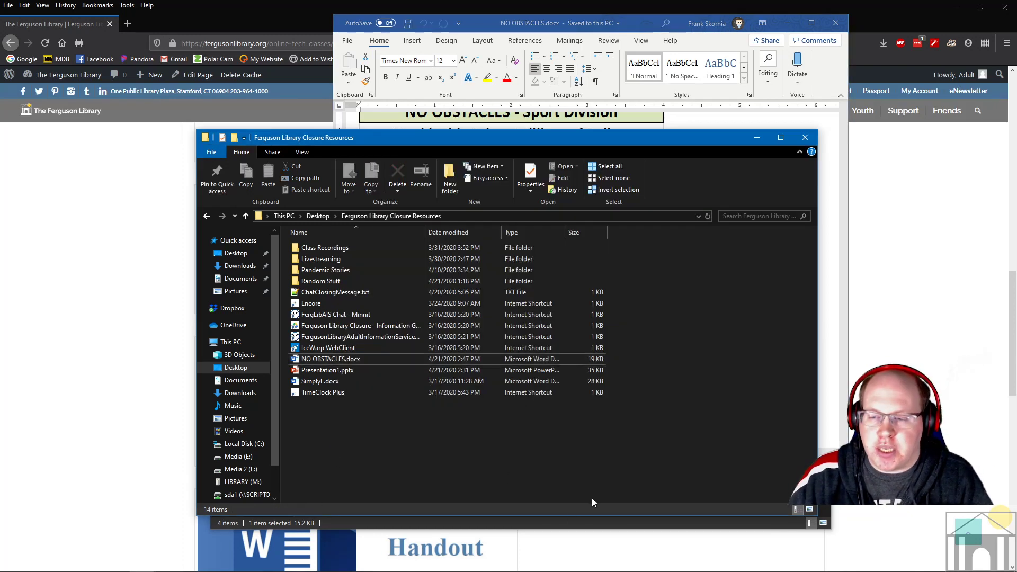
{"action": "left_click", "coordinate": [564, 524]}
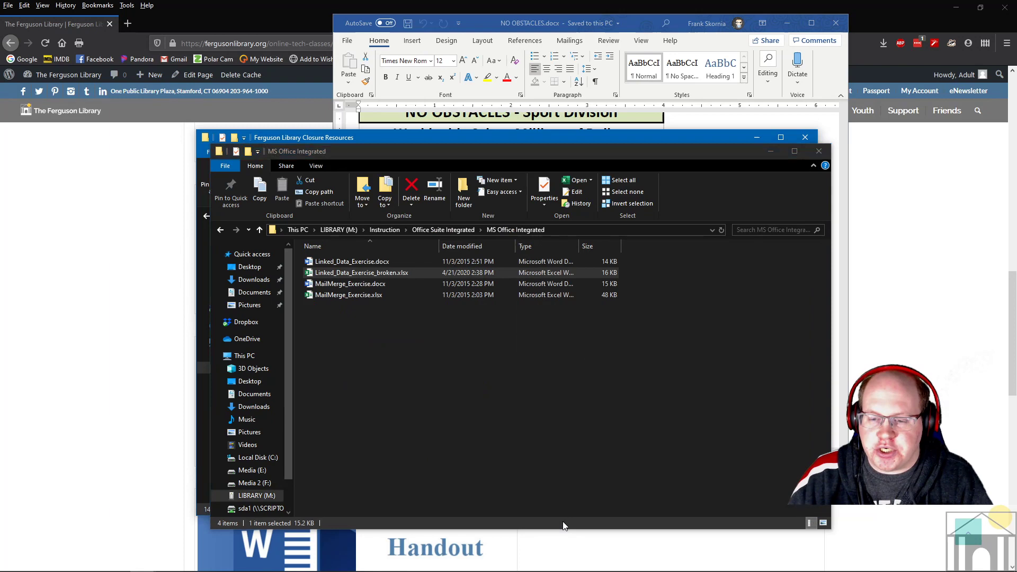
{"action": "double_click", "coordinate": [372, 273]}
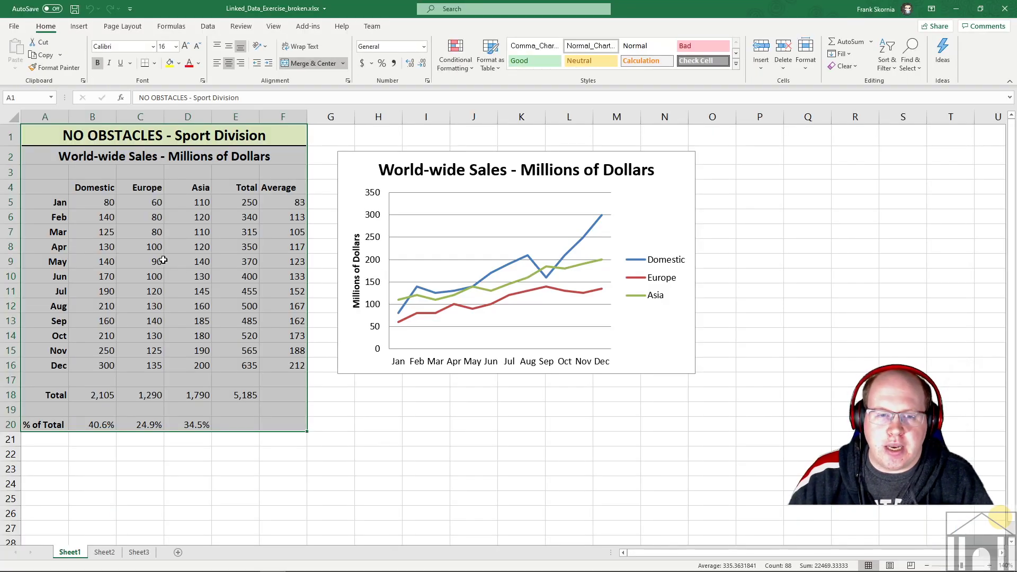
{"action": "left_click", "coordinate": [163, 260]}
{"action": "left_click", "coordinate": [980, 9]}
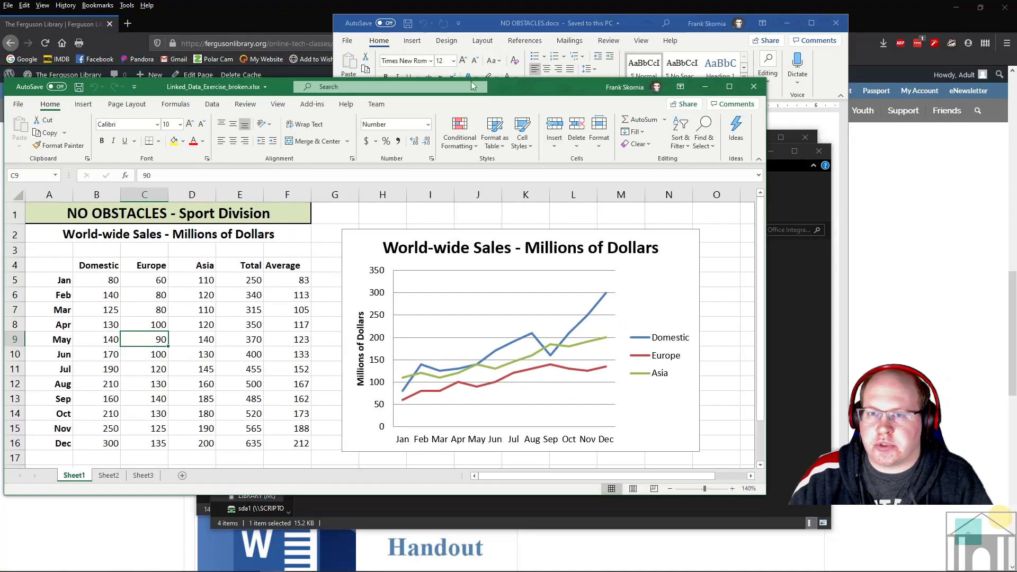
{"action": "left_click_drag", "start_coordinate": [473, 86], "coordinate": [1, 85]}
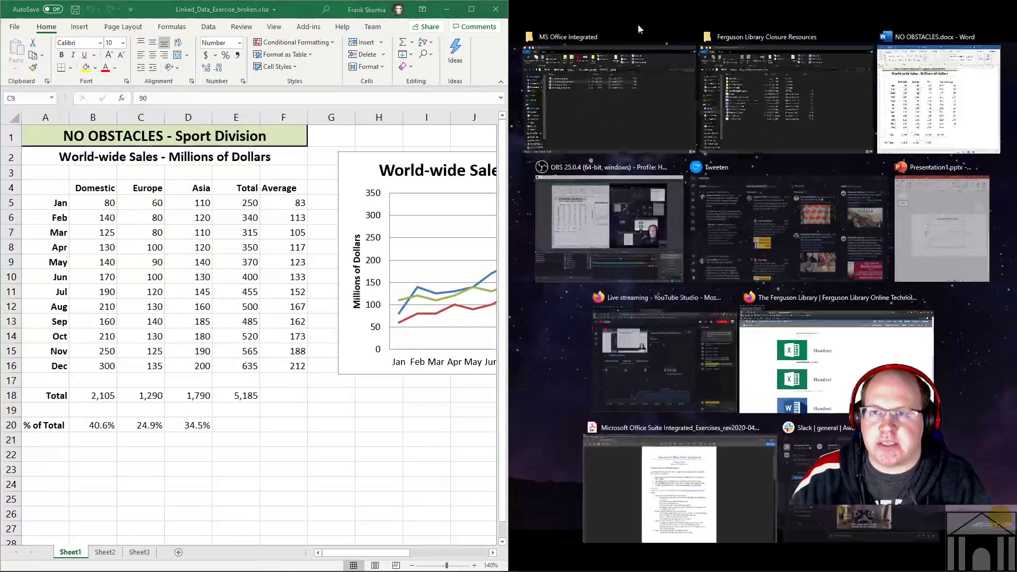
{"action": "left_click", "coordinate": [937, 98]}
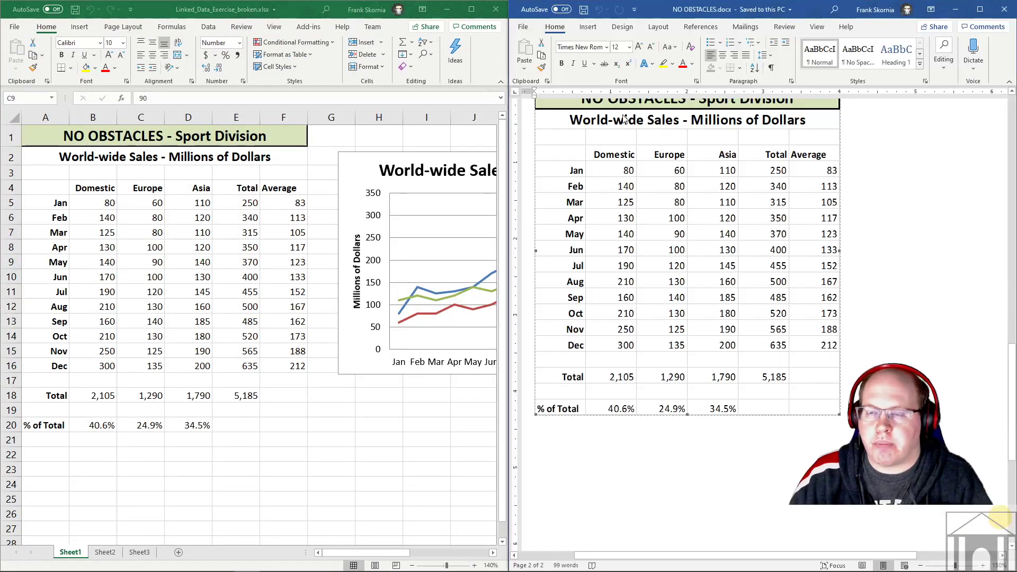
{"action": "scroll", "coordinate": [595, 298], "scroll_direction": "up", "scroll_amount": 3}
Set the May Europe value in cell C9 of the renamed workbook to 1000
{"action": "left_click", "coordinate": [153, 264]}
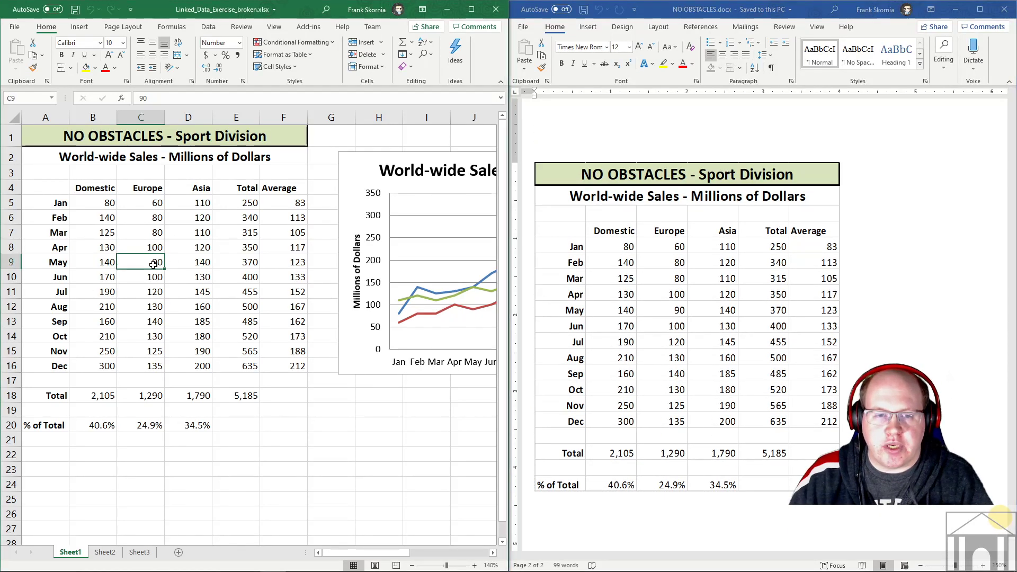
{"action": "type", "text": "1000"}
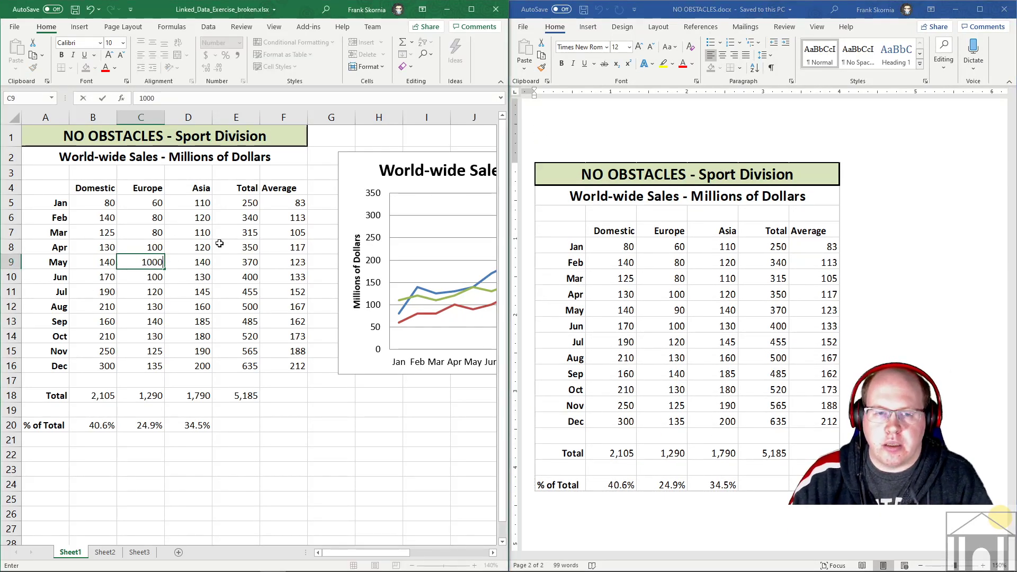
{"action": "key", "text": "Return"}
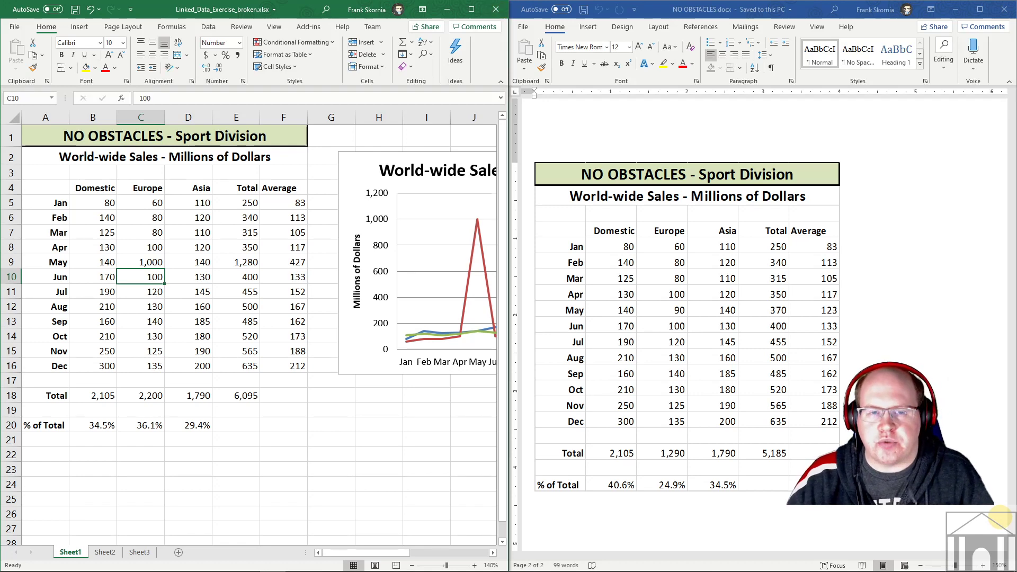
Close Linked_Data_Exercise_broken.xlsx with its changes saved, and close the NO OBSTACLES.docx document
{"action": "left_click", "coordinate": [495, 9]}
{"action": "left_click", "coordinate": [464, 300]}
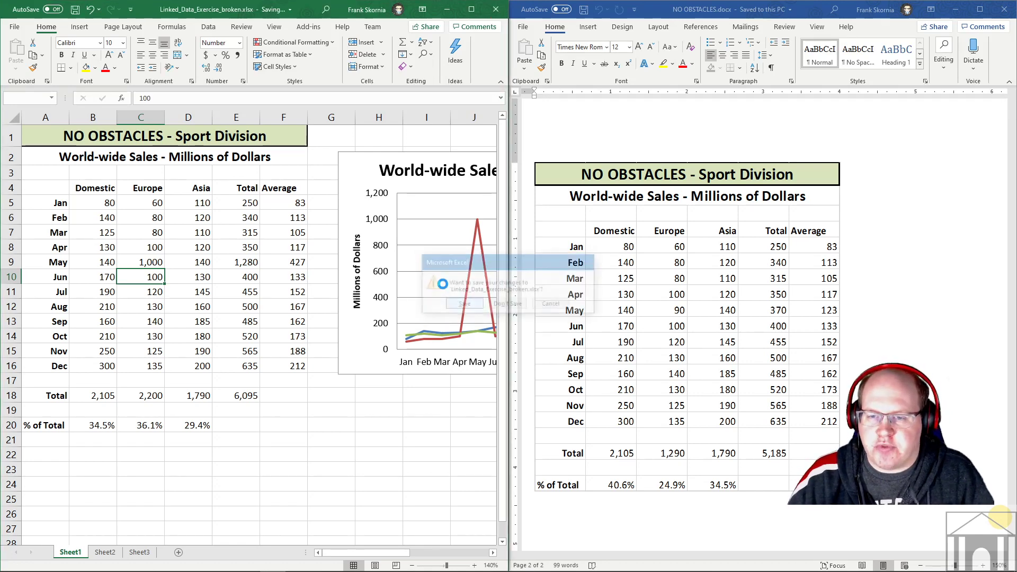
{"action": "left_click", "coordinate": [1003, 9]}
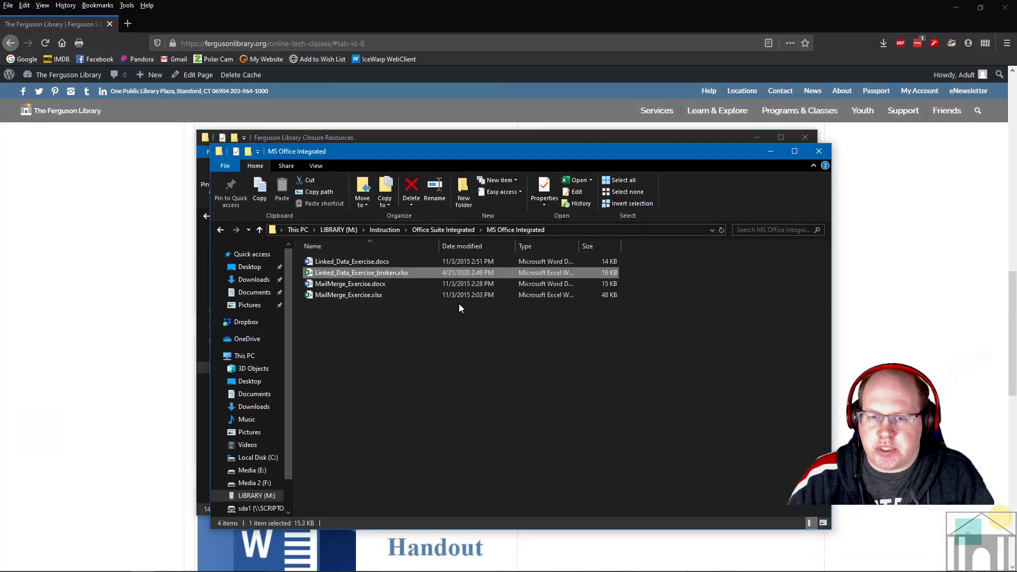
Rename Linked_Data_Exercise_broken.xlsx back to Linked_Data_Exercise.xlsx
{"action": "left_click", "coordinate": [387, 275]}
{"action": "left_click", "coordinate": [396, 274]}
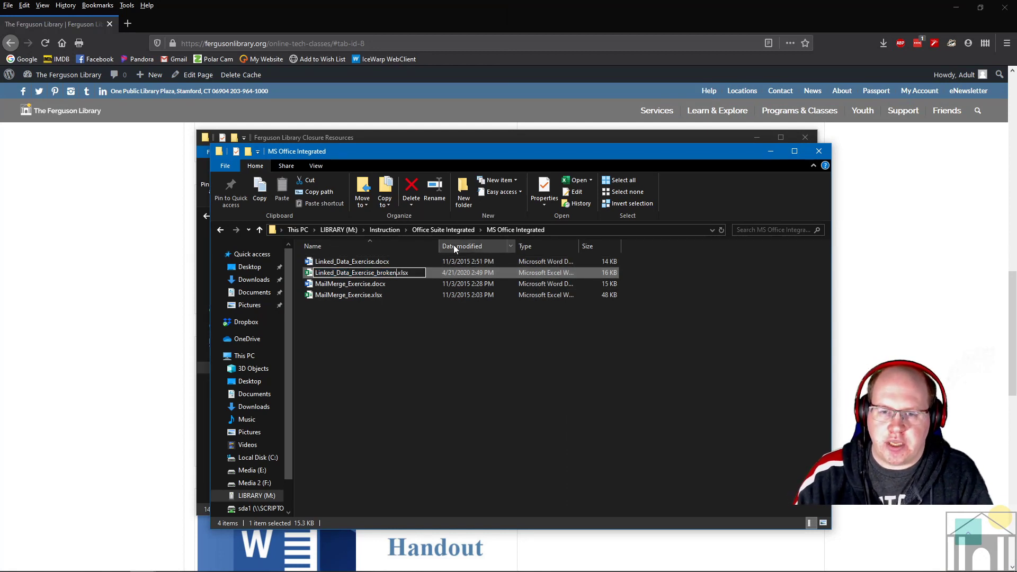
{"action": "key", "text": "BackSpace"}
{"action": "key", "text": "BackSpace"}
{"action": "key", "text": "BackSpace"}
{"action": "key", "text": "BackSpace"}
{"action": "key", "text": "BackSpace"}
{"action": "key", "text": "BackSpace"}
{"action": "key", "text": "BackSpace"}
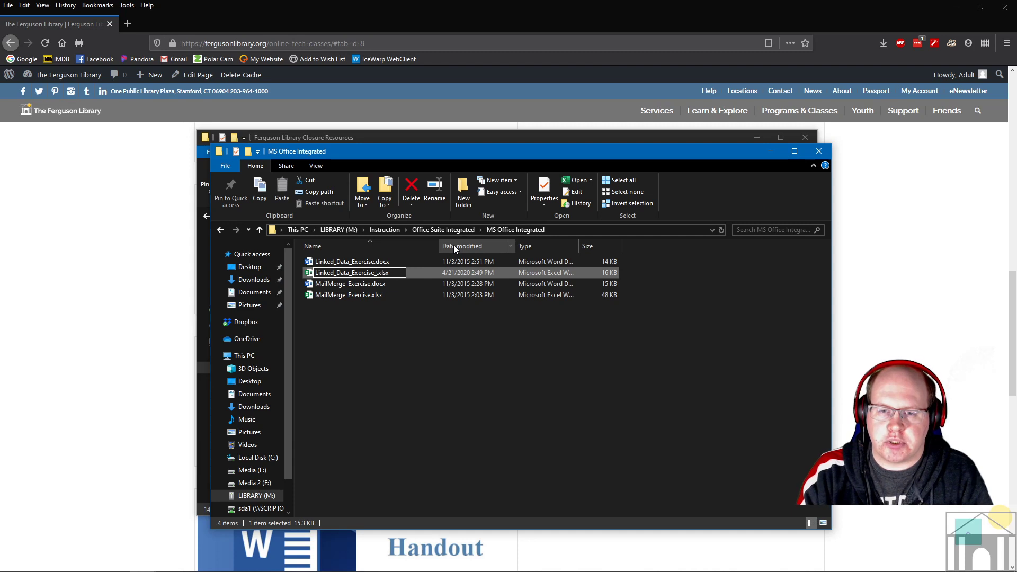
{"action": "key", "text": "Return"}
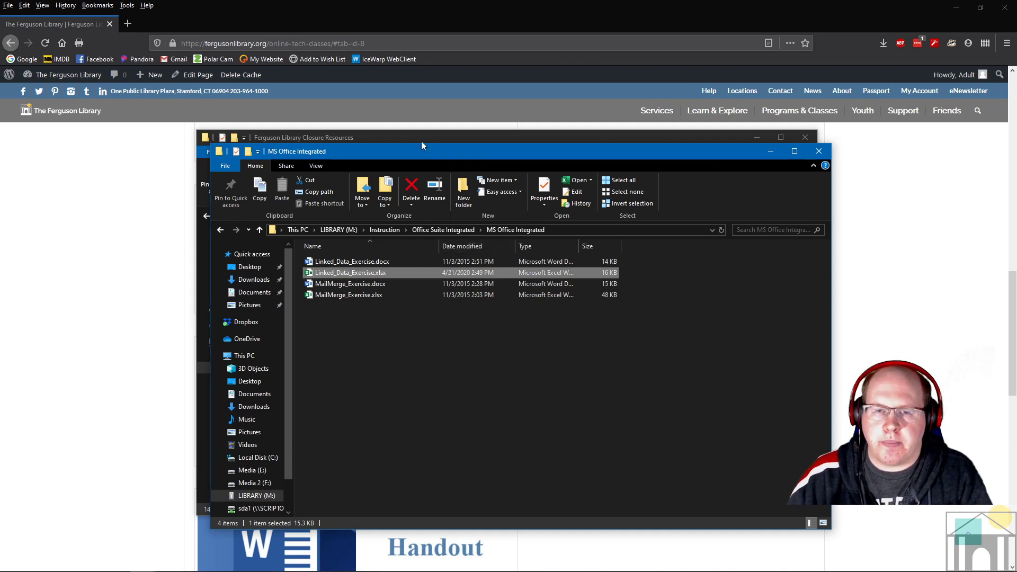
Open NO OBSTACLES.docx from the Ferguson Library Closure Resources folder, update its links, and show the linked object on page 2
{"action": "left_click", "coordinate": [387, 140]}
{"action": "double_click", "coordinate": [332, 358]}
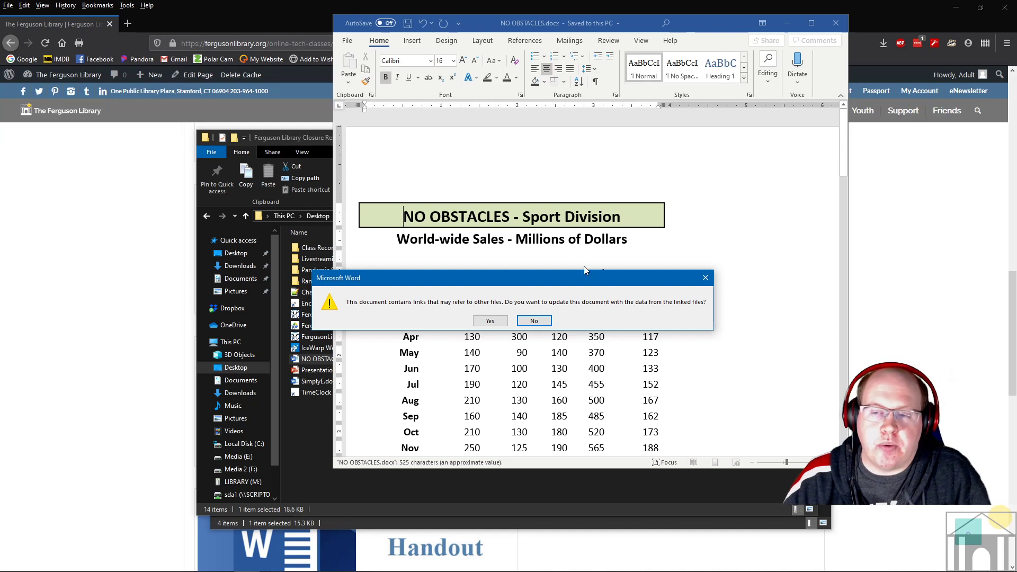
{"action": "left_click", "coordinate": [490, 321]}
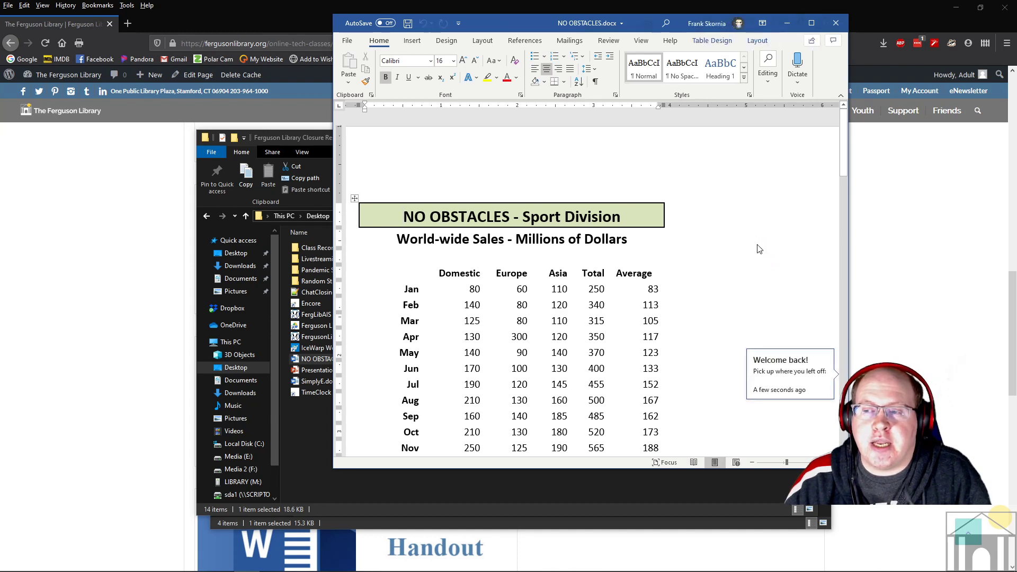
{"action": "scroll", "coordinate": [759, 241], "scroll_direction": "down", "scroll_amount": 3}
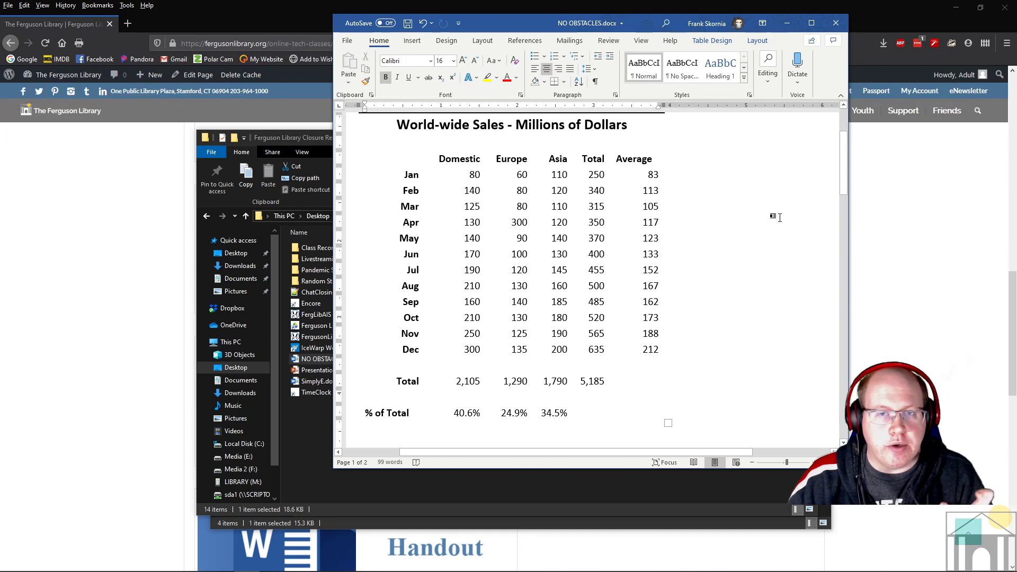
{"action": "scroll", "coordinate": [779, 218], "scroll_direction": "down", "scroll_amount": 20}
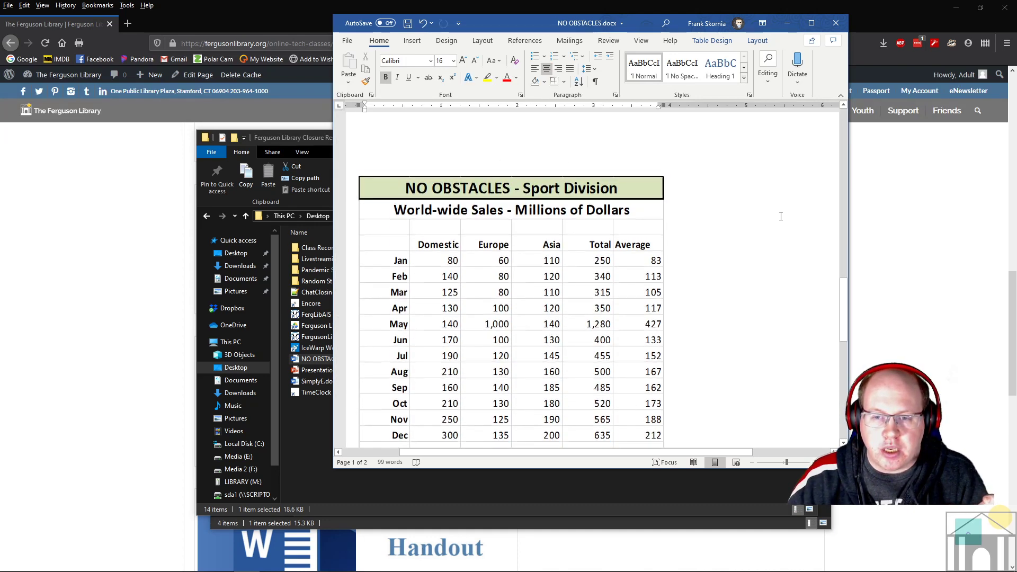
{"action": "scroll", "coordinate": [497, 244], "scroll_direction": "down", "scroll_amount": 3}
Open the source workbook from the linked object and set the May Europe value in cell C9 to 90
{"action": "left_click", "coordinate": [497, 249]}
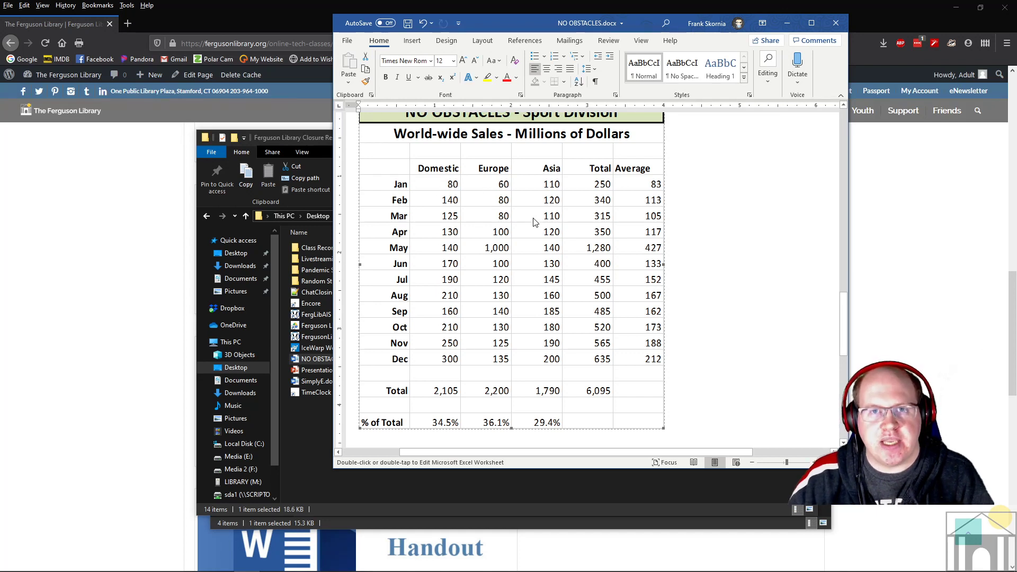
{"action": "double_click", "coordinate": [494, 249]}
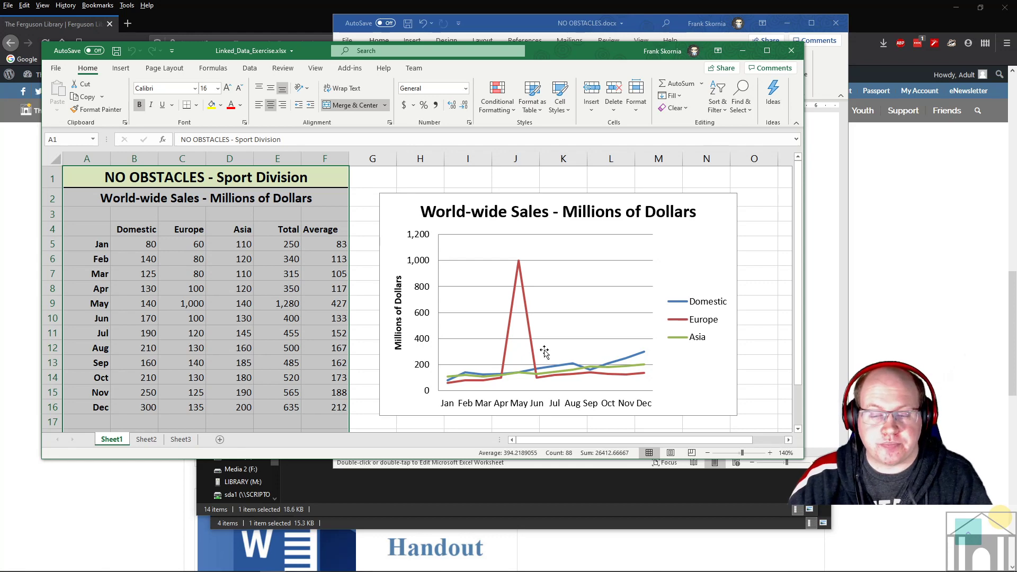
{"action": "left_click", "coordinate": [197, 306]}
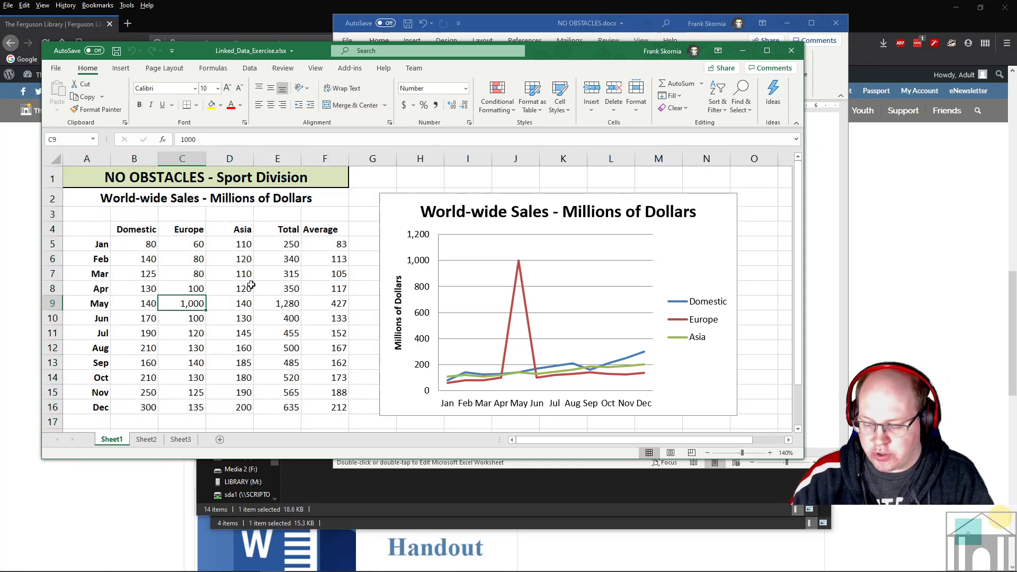
{"action": "type", "text": "90"}
{"action": "key", "text": "Return"}
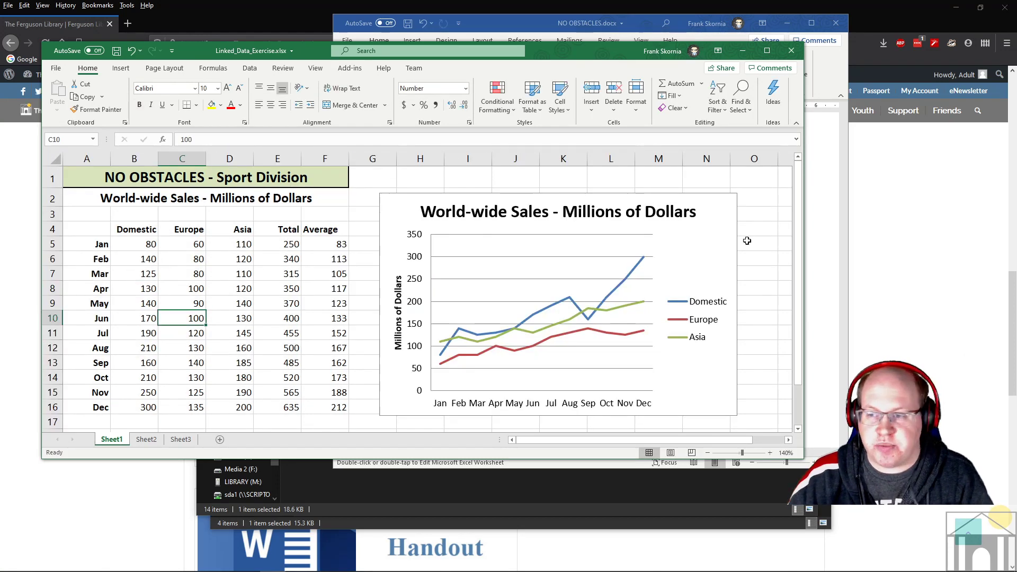
Compare the linked object on page 2 with the plain table on page 1, and maximize the Word window
{"action": "left_click", "coordinate": [829, 263]}
{"action": "left_click", "coordinate": [517, 247]}
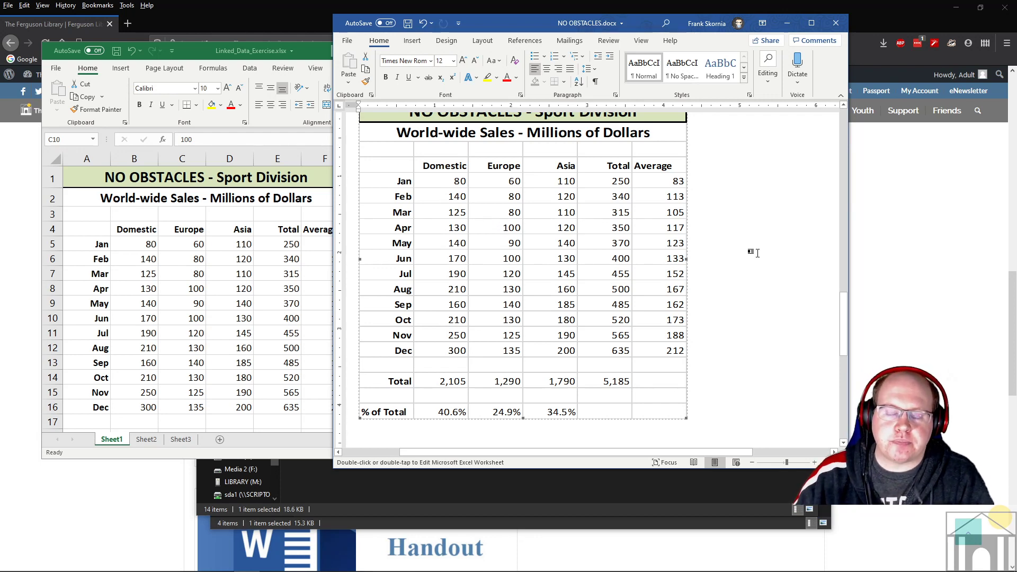
{"action": "scroll", "coordinate": [754, 253], "scroll_direction": "up", "scroll_amount": 12}
{"action": "scroll", "coordinate": [747, 266], "scroll_direction": "up", "scroll_amount": 6}
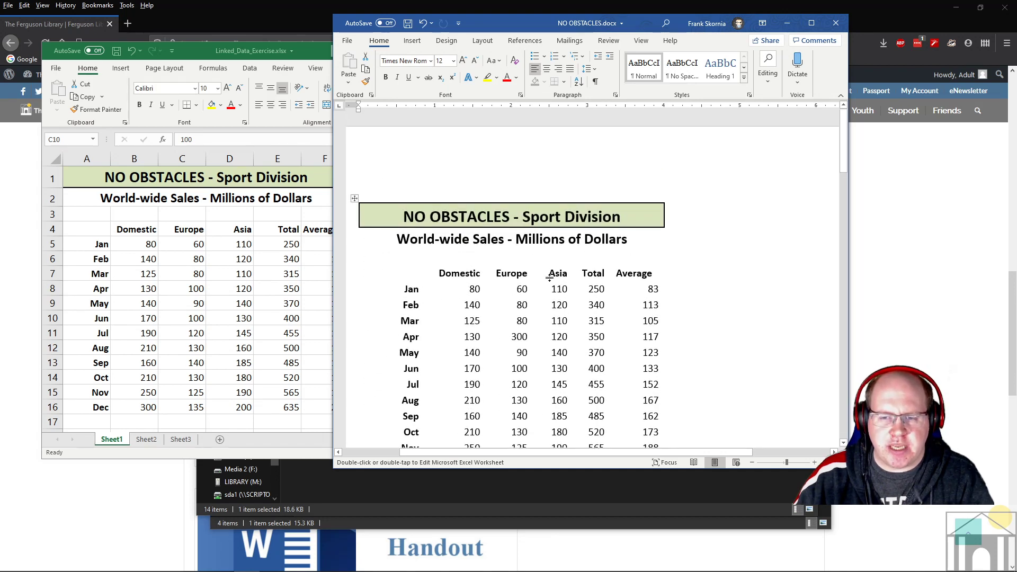
{"action": "double_click", "coordinate": [527, 24]}
{"action": "scroll", "coordinate": [649, 258], "scroll_direction": "down", "scroll_amount": 1}
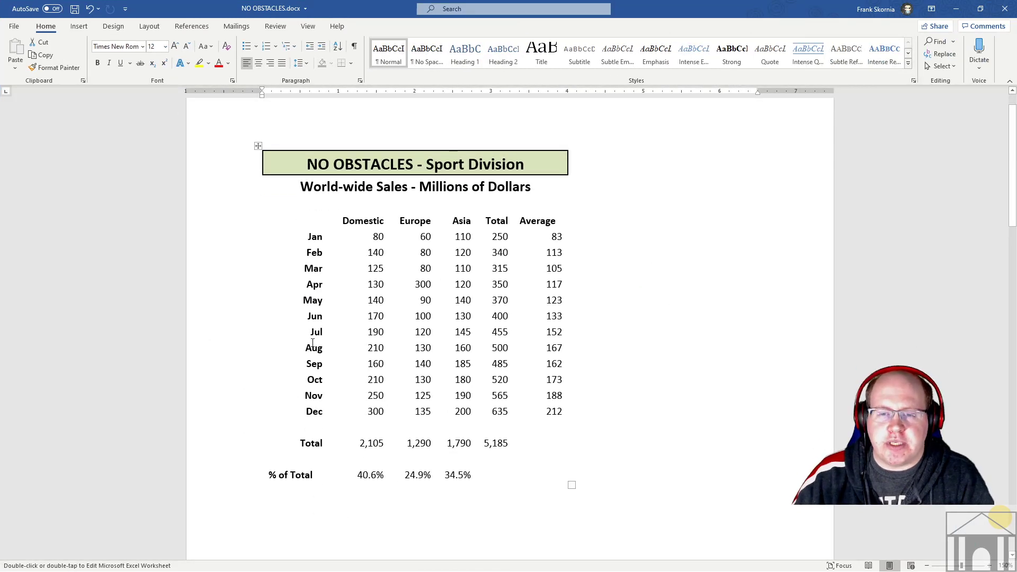
Check the tables on both pages of the Word document, and place Linked_Data_Exercise.xlsx and Presentation1.pptx side by side
{"action": "left_click", "coordinate": [465, 268]}
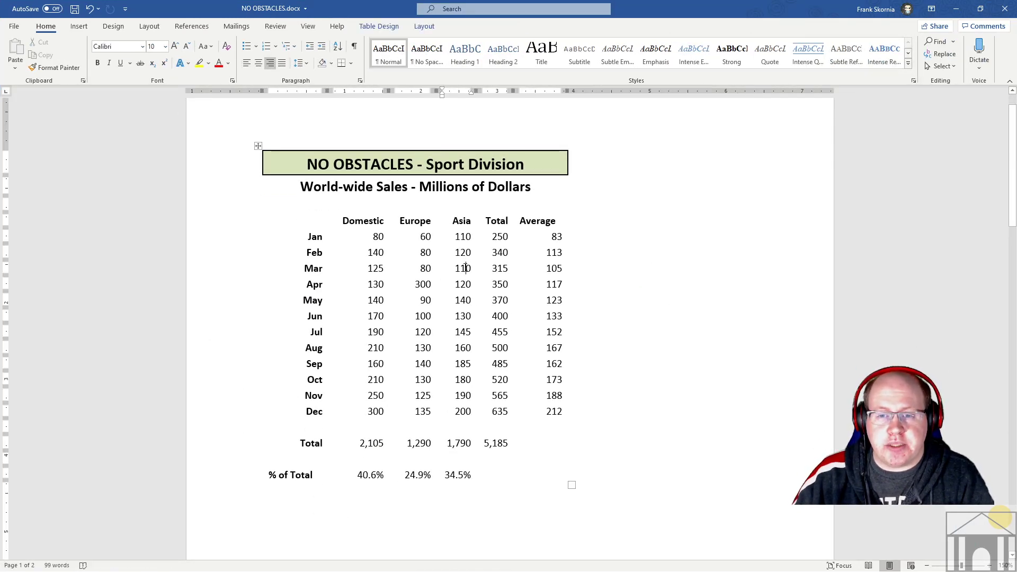
{"action": "scroll", "coordinate": [562, 271], "scroll_direction": "down", "scroll_amount": 20}
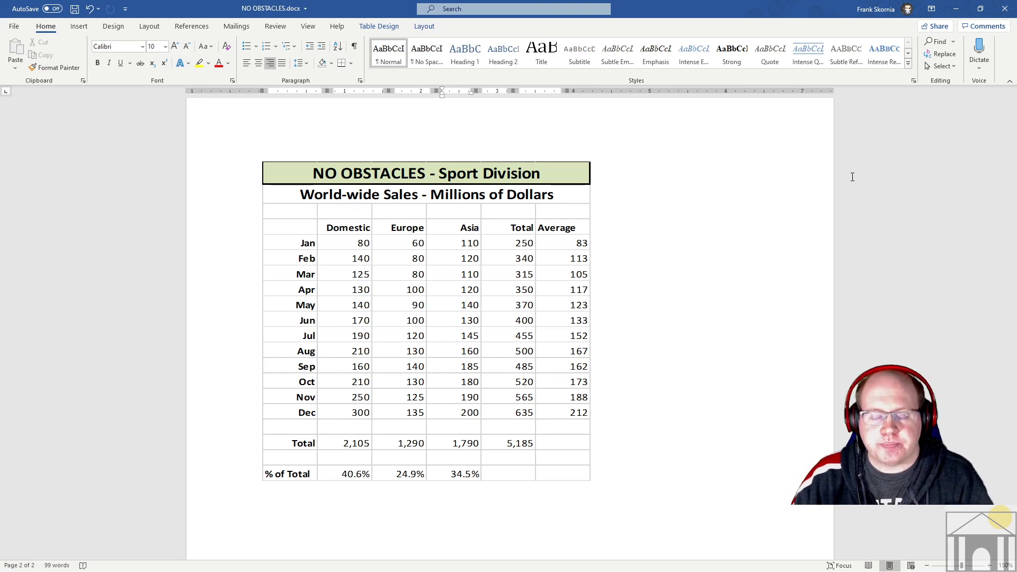
{"action": "left_click", "coordinate": [980, 9]}
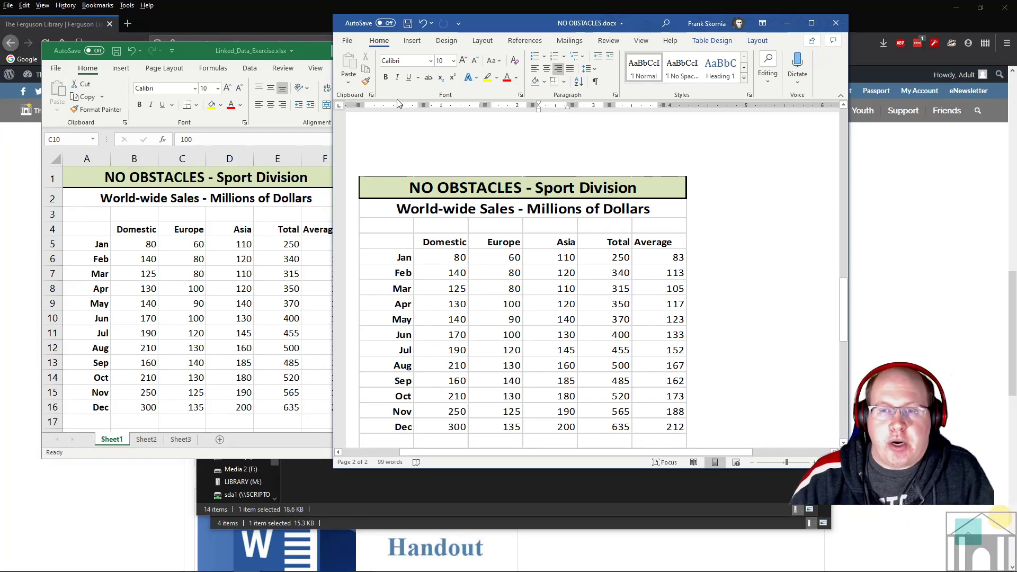
{"action": "double_click", "coordinate": [311, 56]}
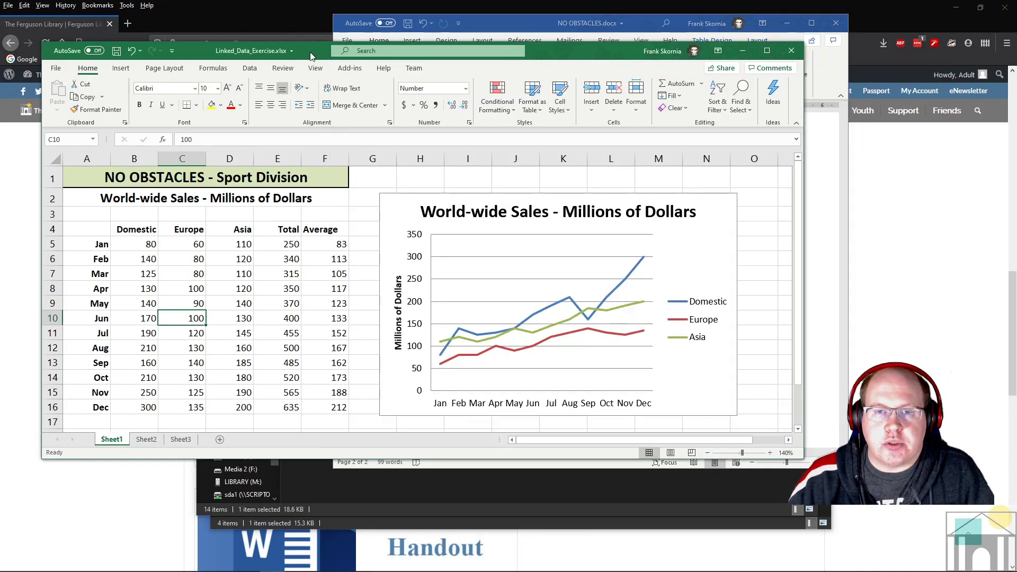
{"action": "left_click", "coordinate": [970, 11]}
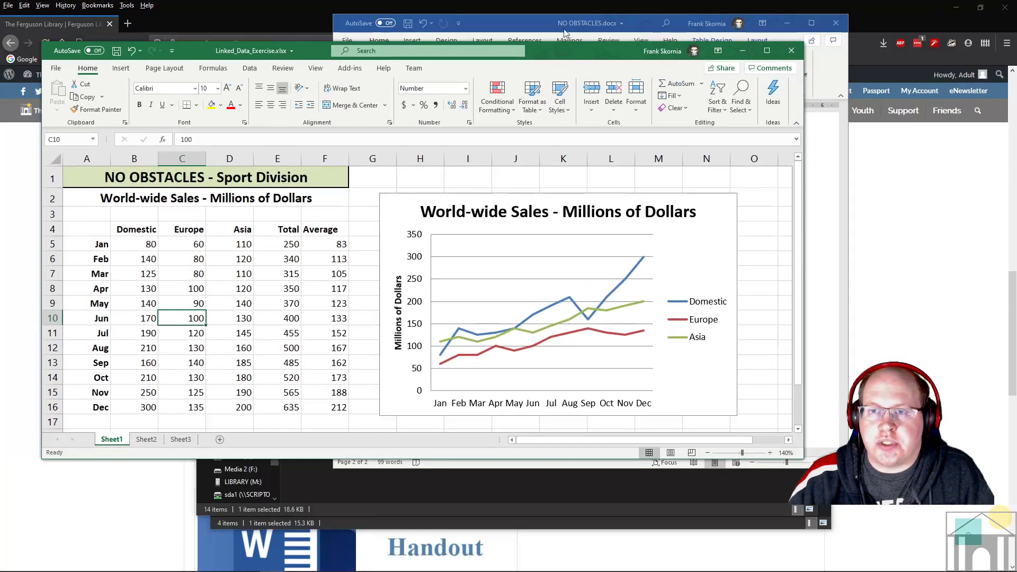
{"action": "left_click_drag", "start_coordinate": [569, 56], "coordinate": [0, 113]}
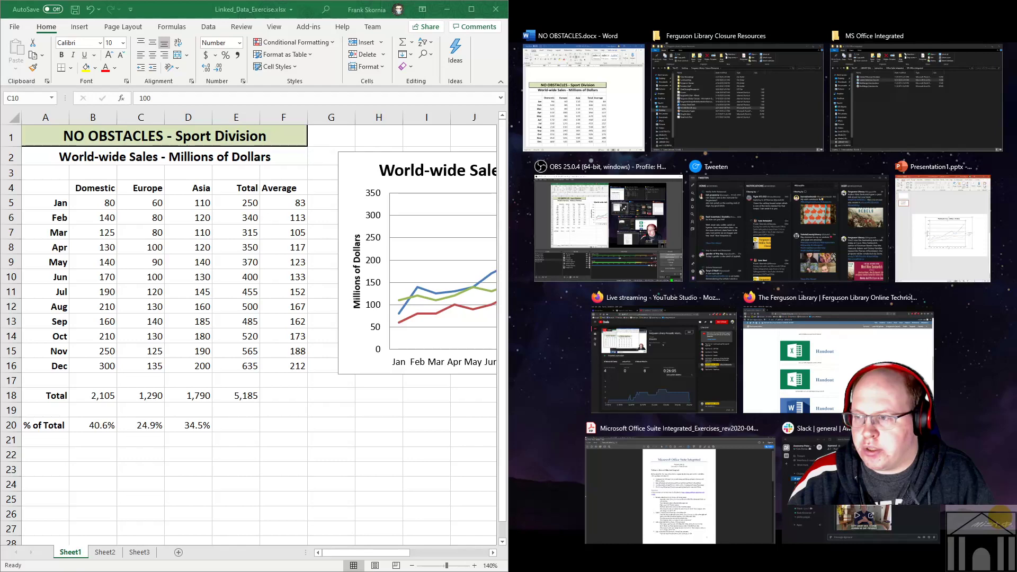
{"action": "left_click", "coordinate": [946, 200]}
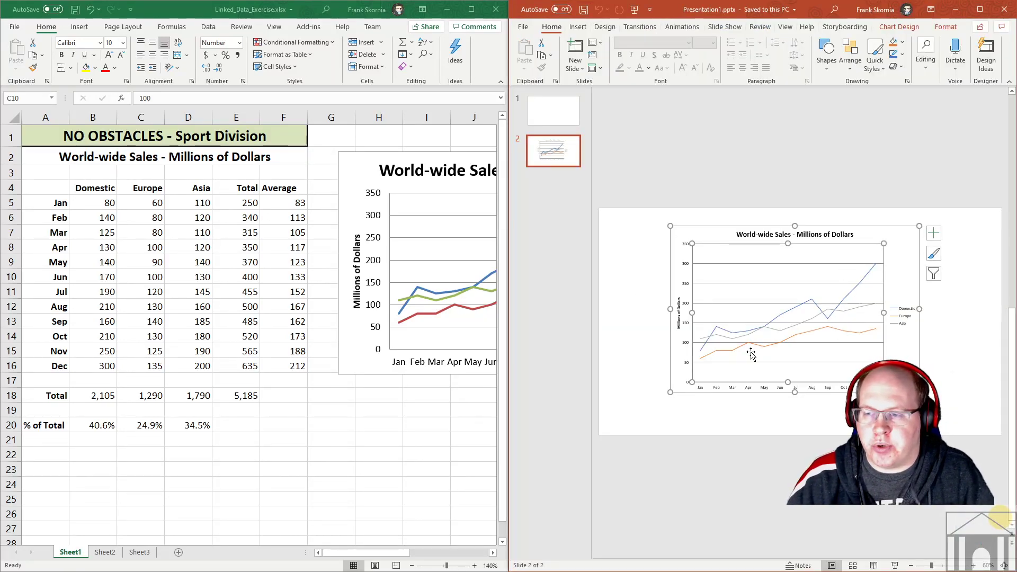
Add a blank slide after slide 2 in Presentation1.pptx, and select the World-wide Sales chart in the Excel workbook
{"action": "left_click", "coordinate": [670, 154]}
{"action": "left_click", "coordinate": [580, 72]}
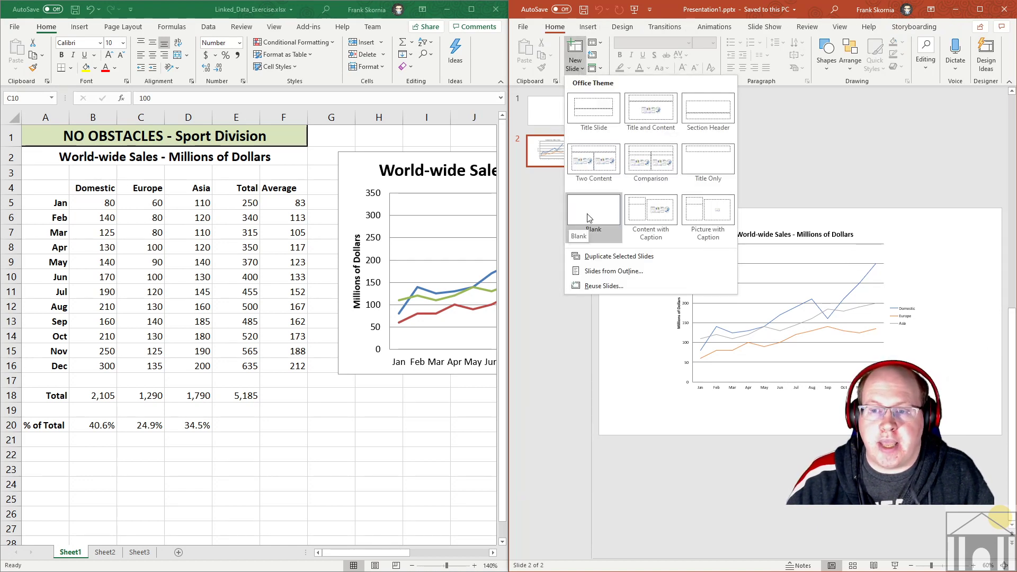
{"action": "left_click", "coordinate": [571, 221]}
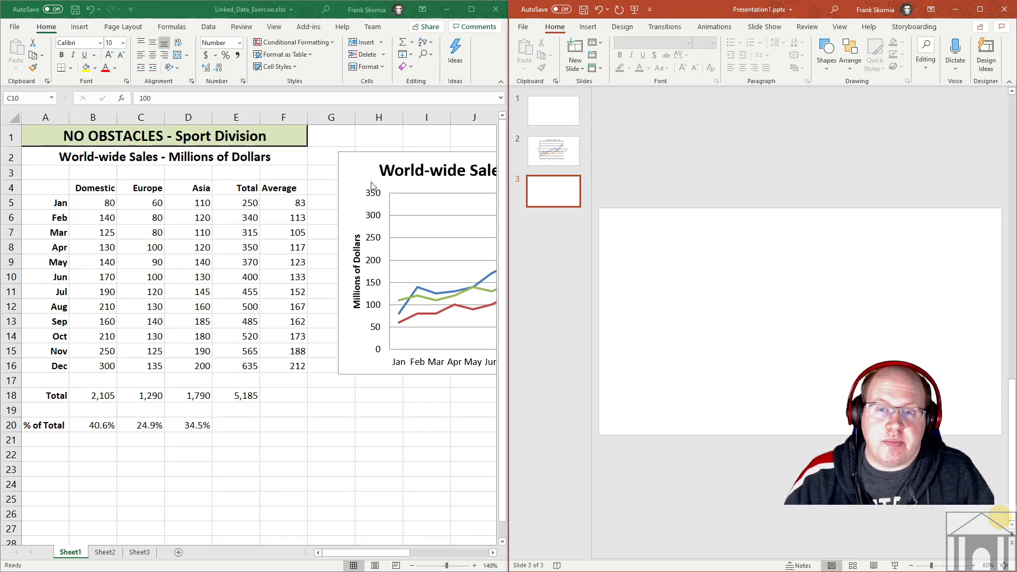
{"action": "left_click", "coordinate": [392, 155]}
{"action": "left_click", "coordinate": [402, 155]}
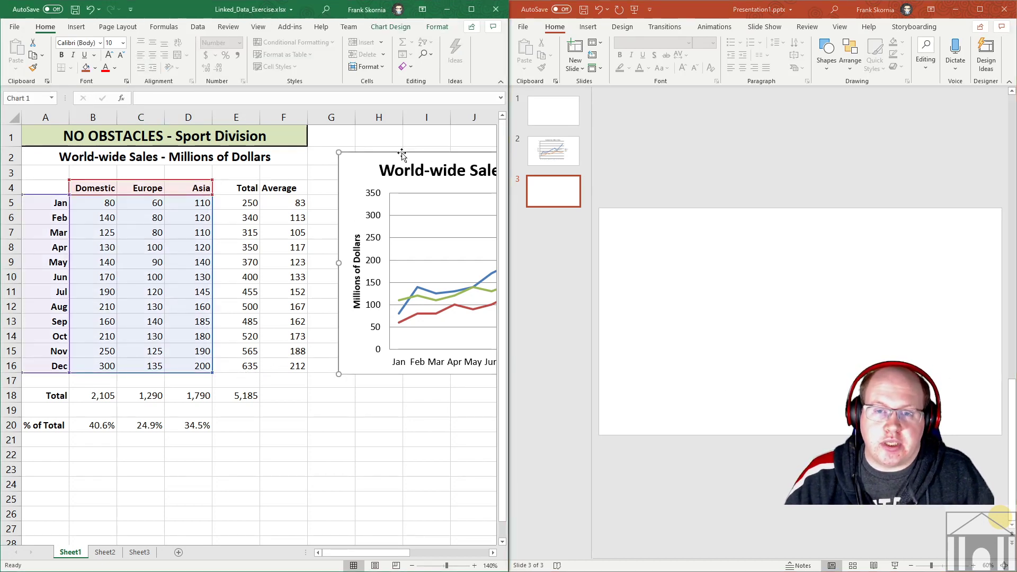
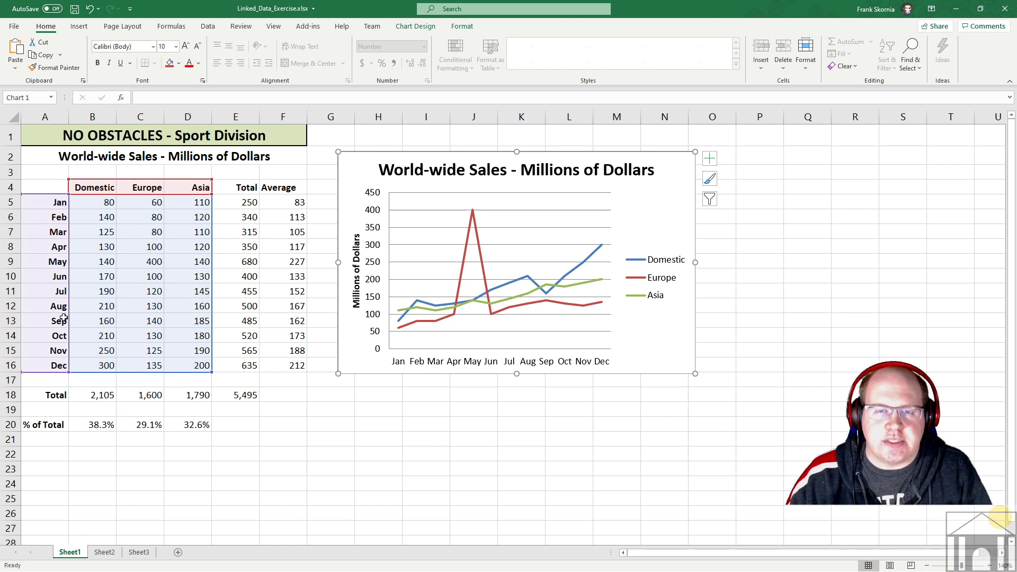
Deselect the chart in Linked_Data_Exercise.xlsx and create a new blank workbook
{"action": "left_click", "coordinate": [327, 497]}
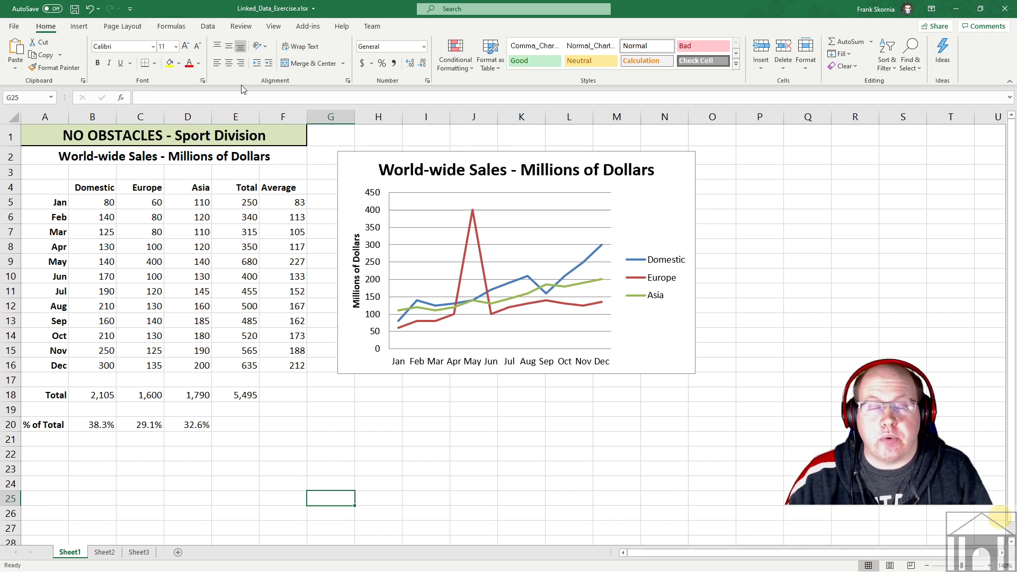
{"action": "left_click", "coordinate": [210, 27]}
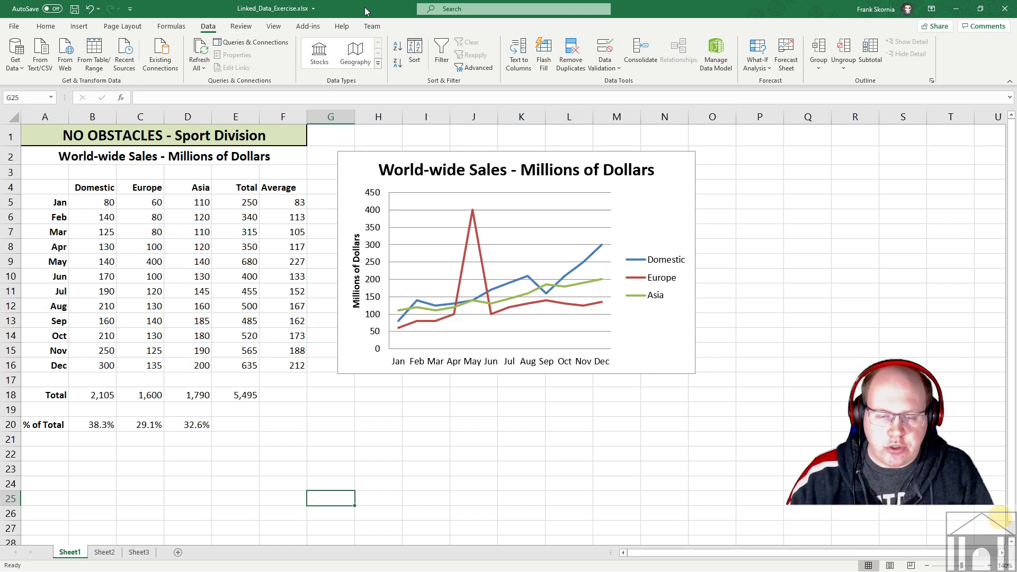
{"action": "left_click", "coordinate": [14, 30]}
{"action": "left_click", "coordinate": [36, 75]}
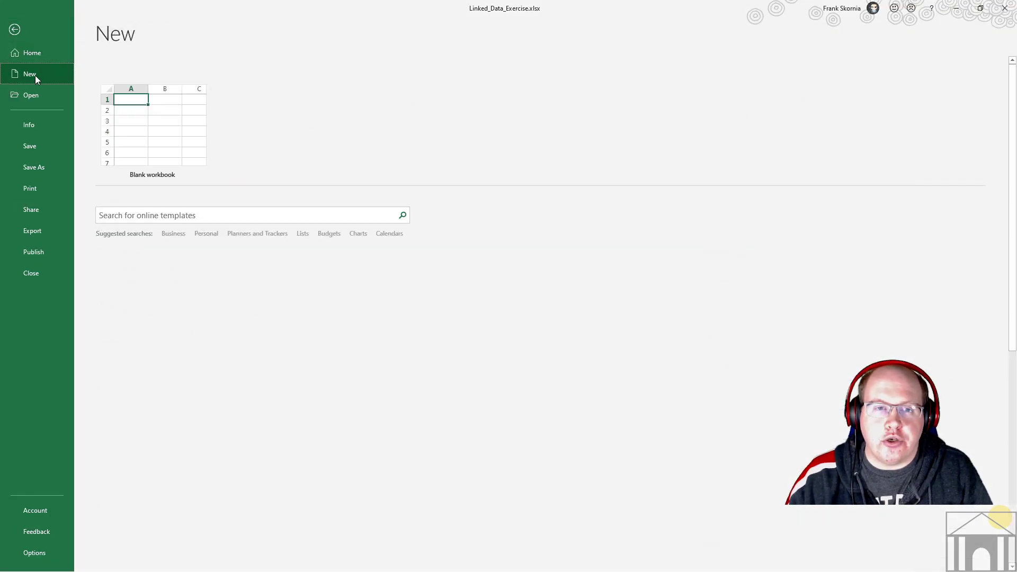
{"action": "left_click", "coordinate": [168, 112]}
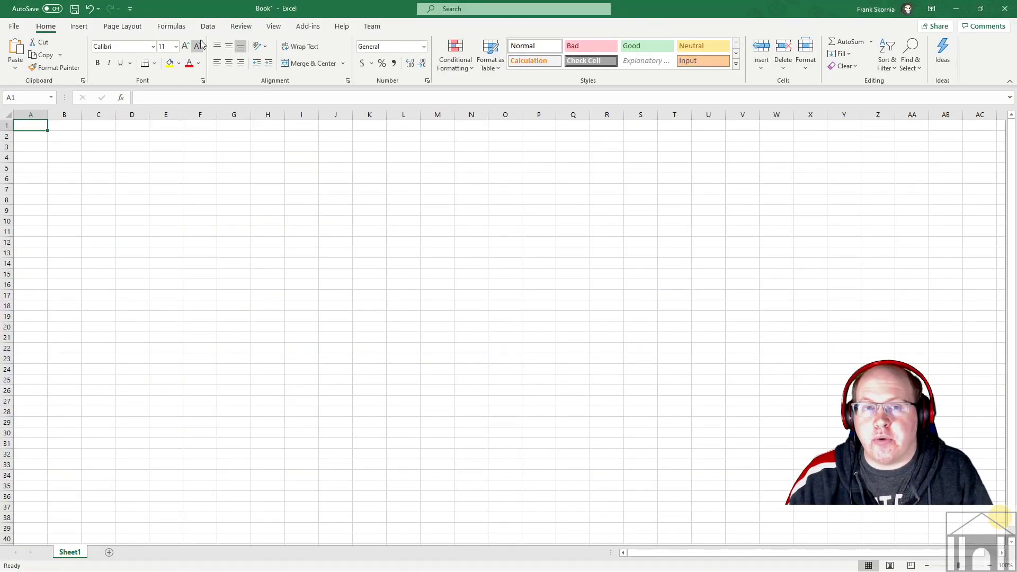
Import data from the workbook Linked_Data_Exercise.xlsx in LIBRARY (M:) > Instruction > Office Suite Integrated > MS Office Integrated
{"action": "left_click", "coordinate": [216, 29]}
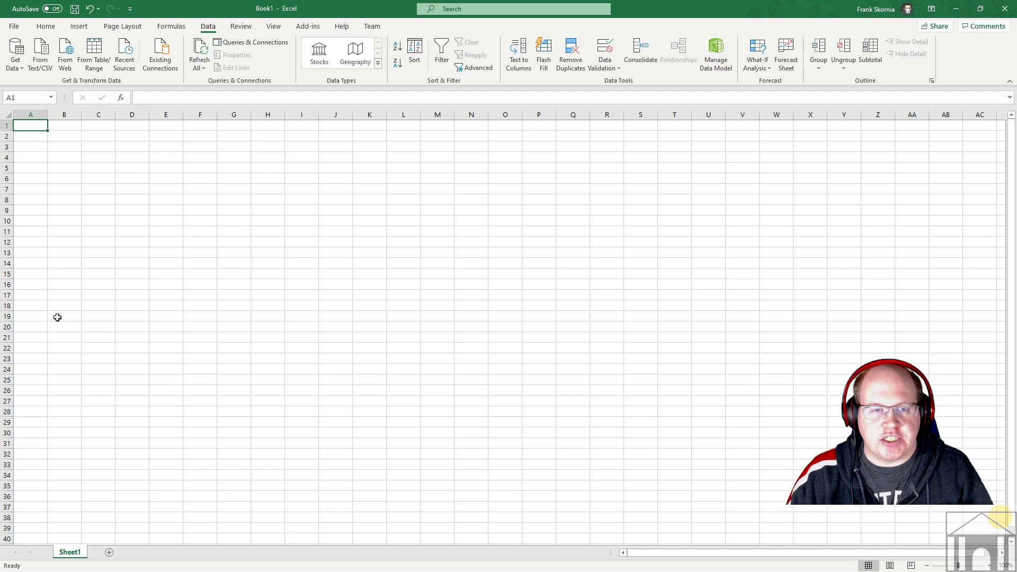
{"action": "left_click", "coordinate": [17, 58]}
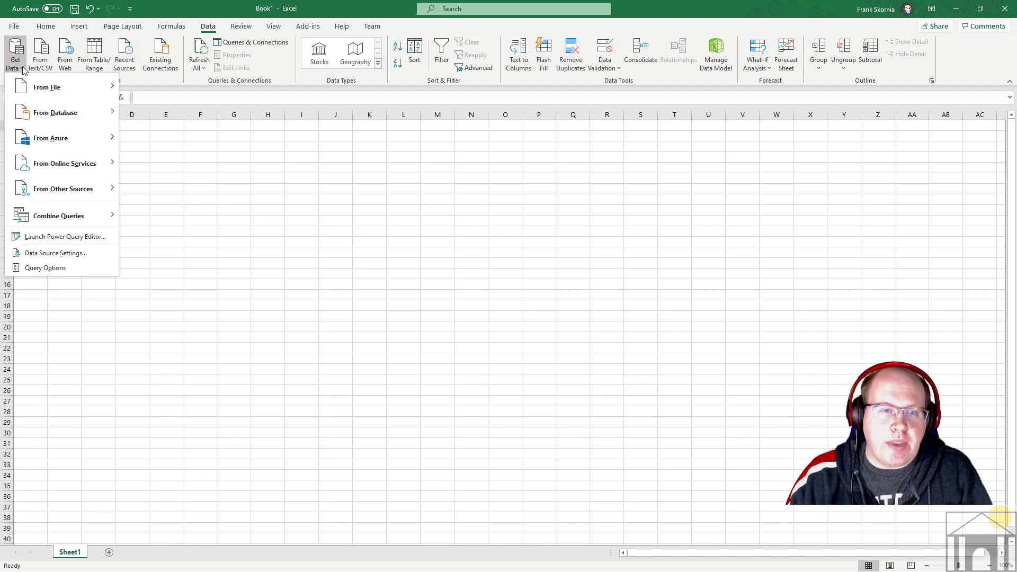
{"action": "mouse_move", "coordinate": [47, 90]}
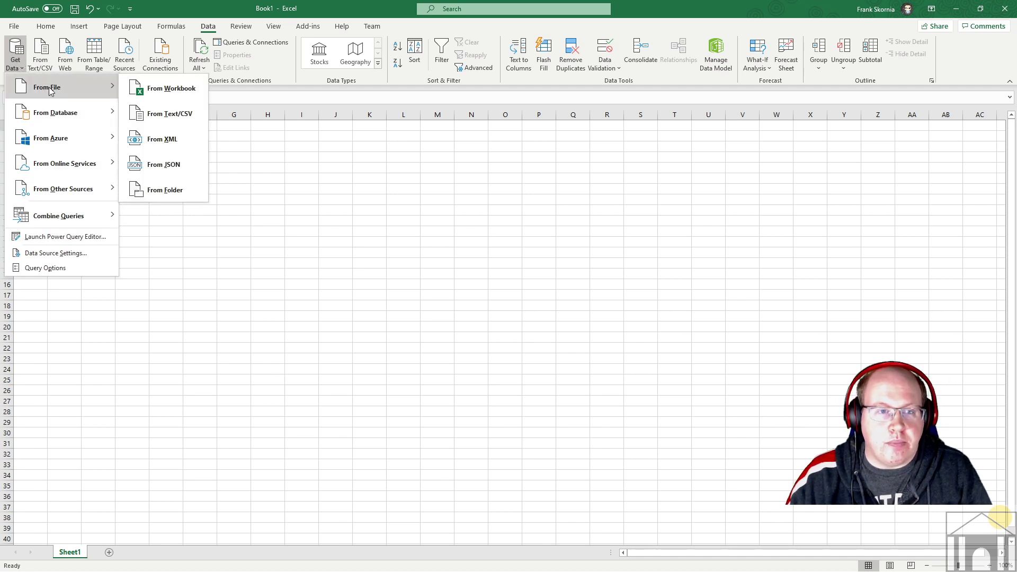
{"action": "left_click", "coordinate": [183, 88]}
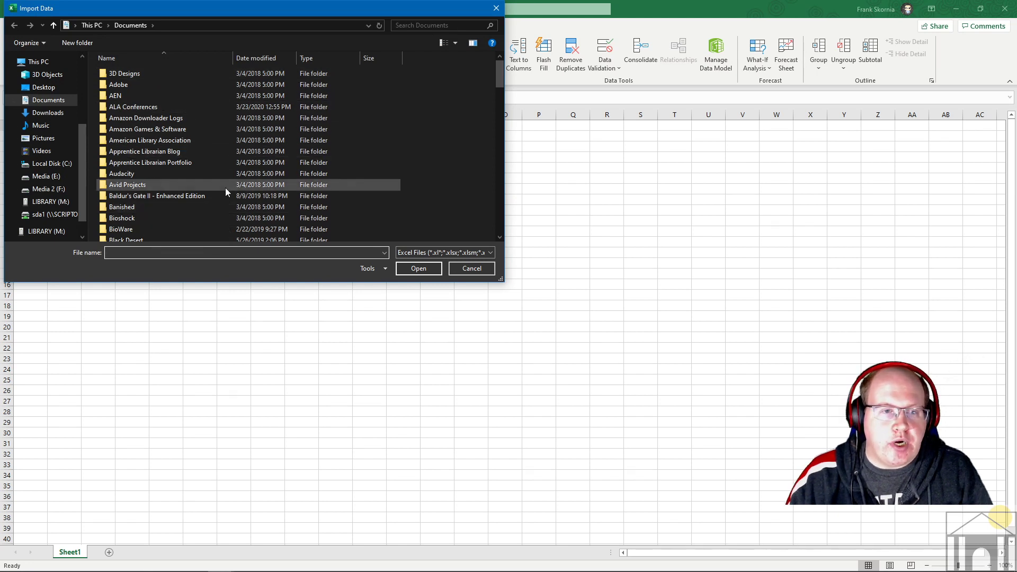
{"action": "left_click", "coordinate": [53, 203]}
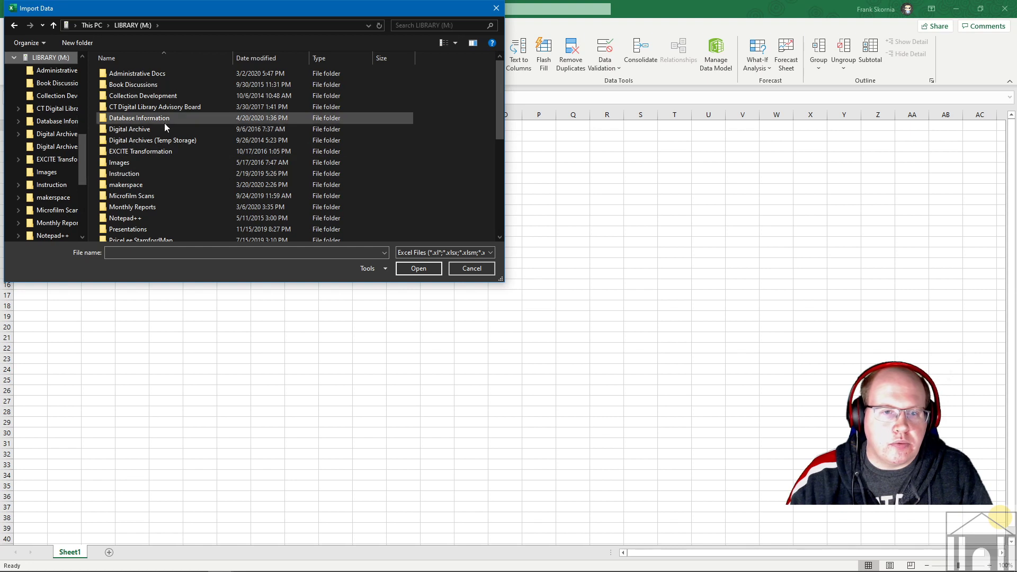
{"action": "double_click", "coordinate": [141, 173]}
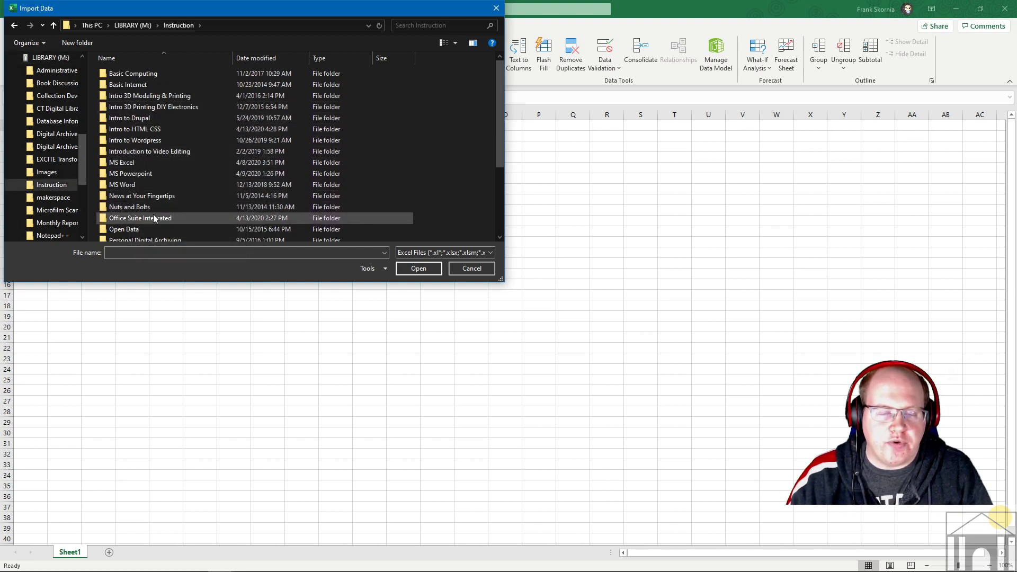
{"action": "scroll", "coordinate": [166, 209], "scroll_direction": "down", "scroll_amount": 1}
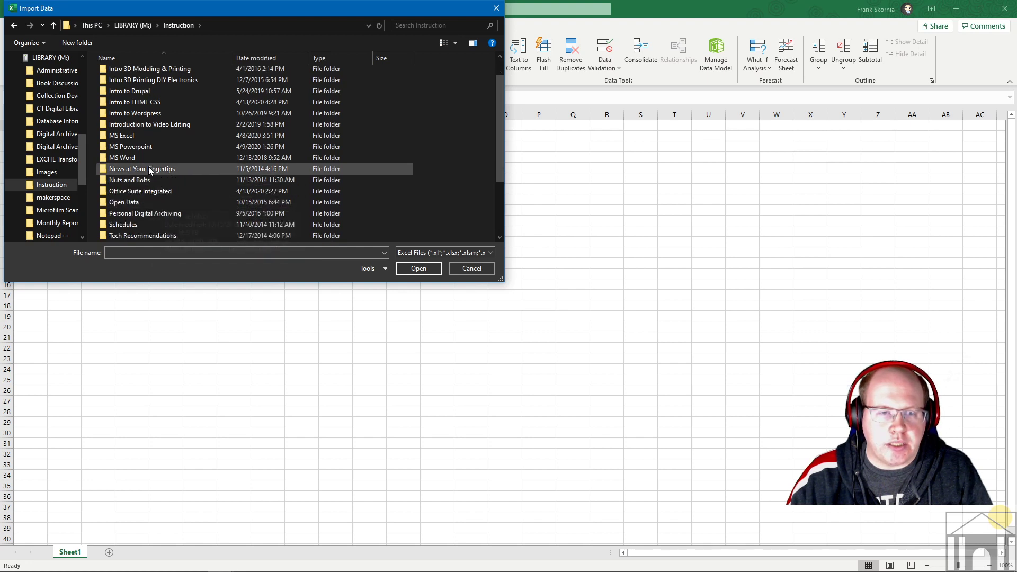
{"action": "double_click", "coordinate": [150, 192]}
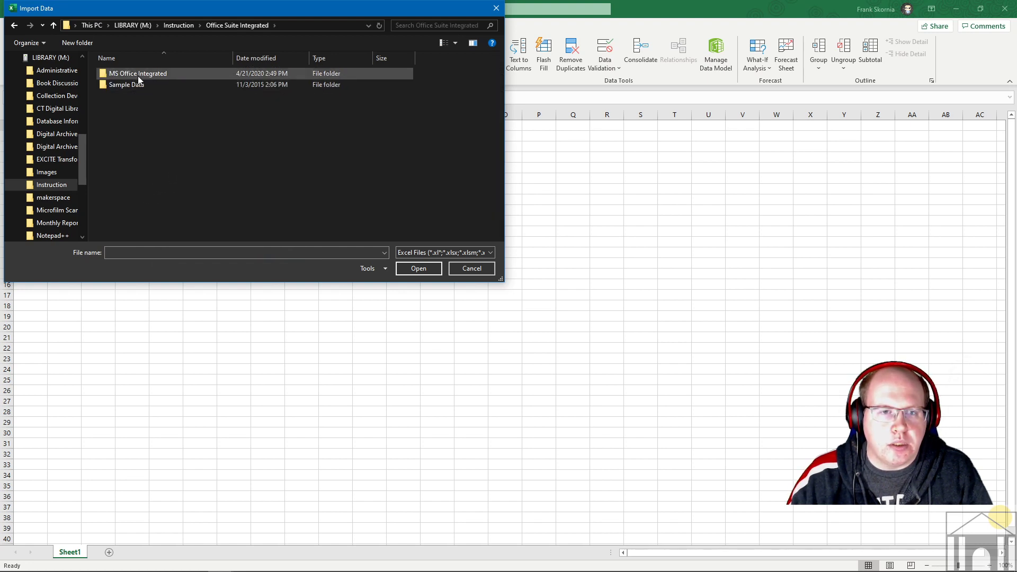
{"action": "double_click", "coordinate": [138, 75]}
{"action": "left_click", "coordinate": [159, 72]}
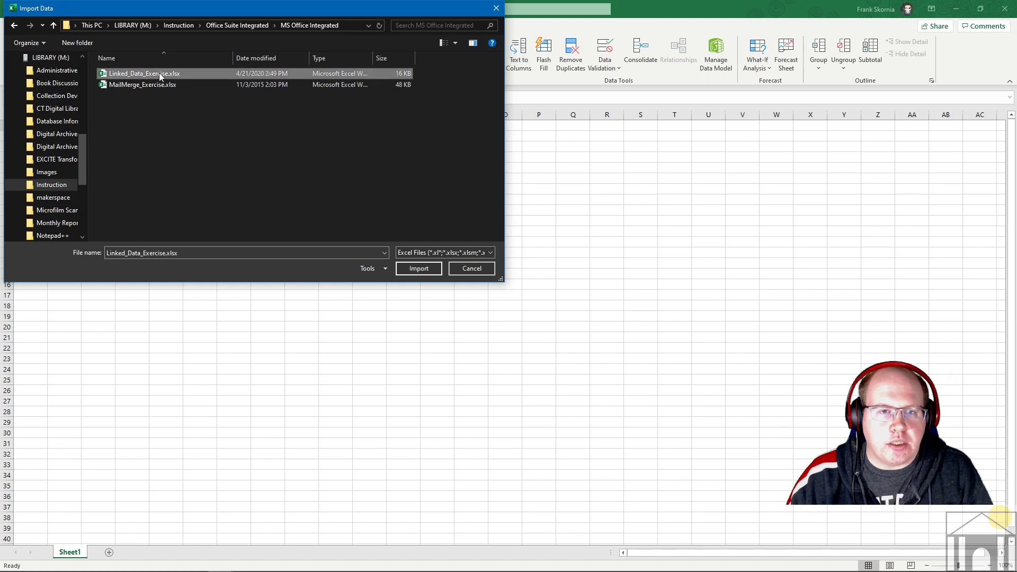
{"action": "left_click", "coordinate": [430, 269]}
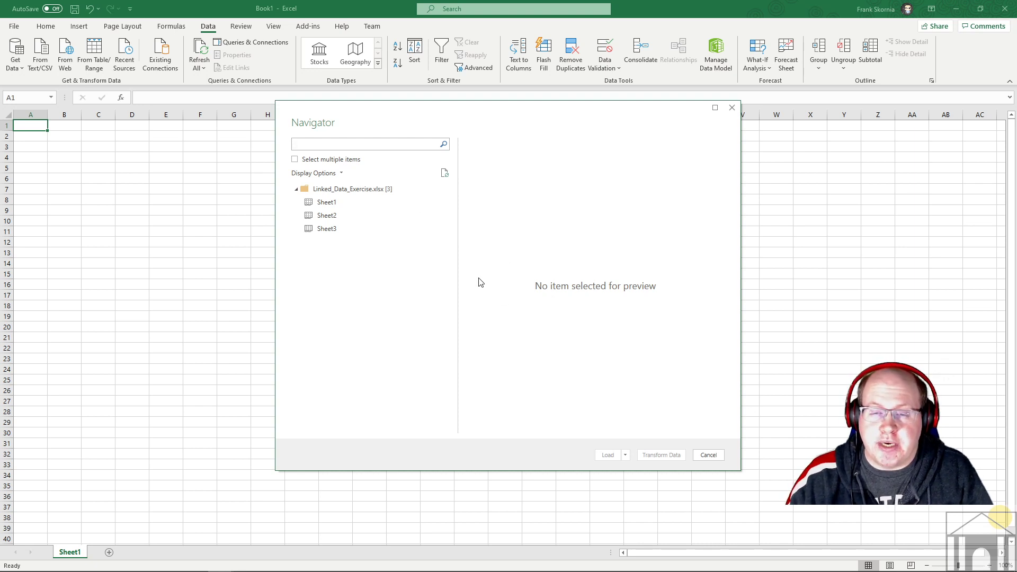
Load Sheet1 of the source workbook into the new workbook as a table, and check its January values
{"action": "left_click", "coordinate": [324, 205]}
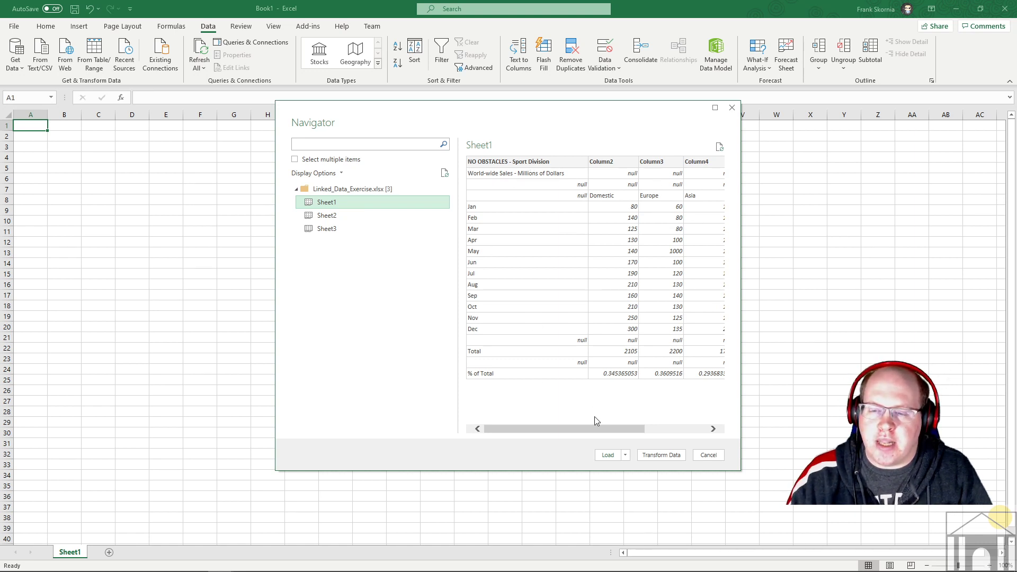
{"action": "left_click", "coordinate": [607, 455]}
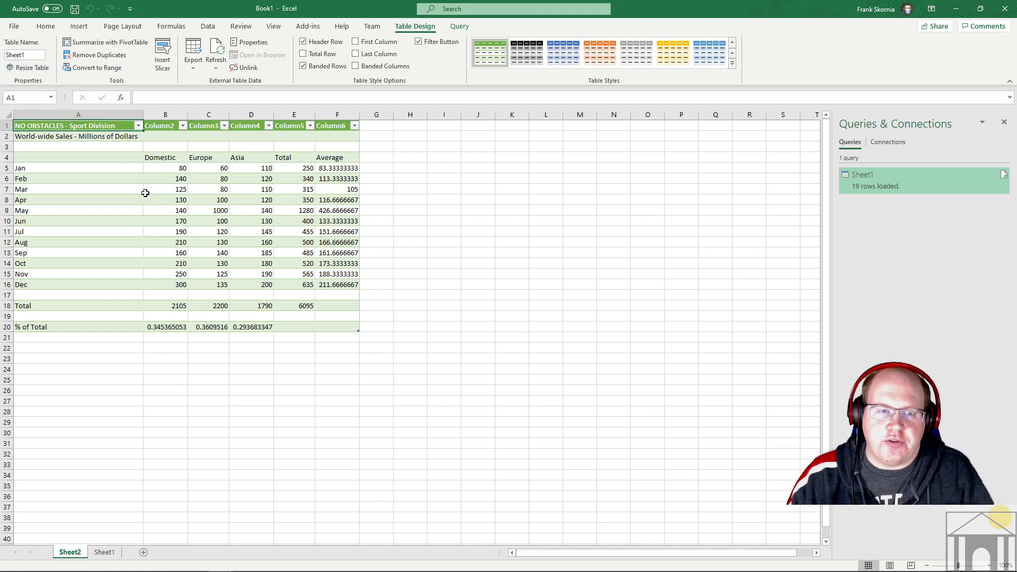
{"action": "left_click", "coordinate": [179, 167]}
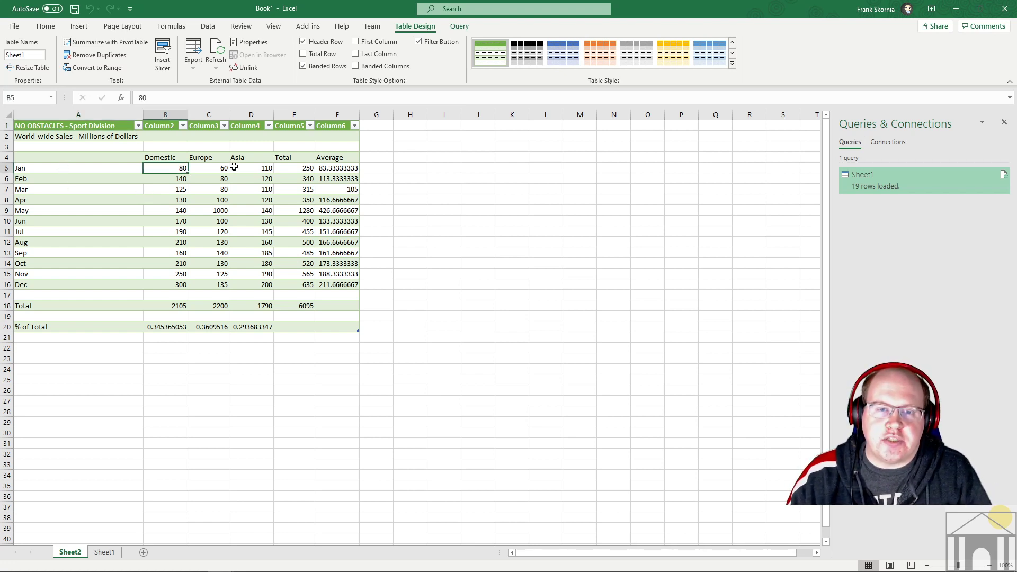
{"action": "left_click", "coordinate": [233, 167]}
Set the May Europe value in cell C9 of the imported table to 400
{"action": "left_click", "coordinate": [218, 211]}
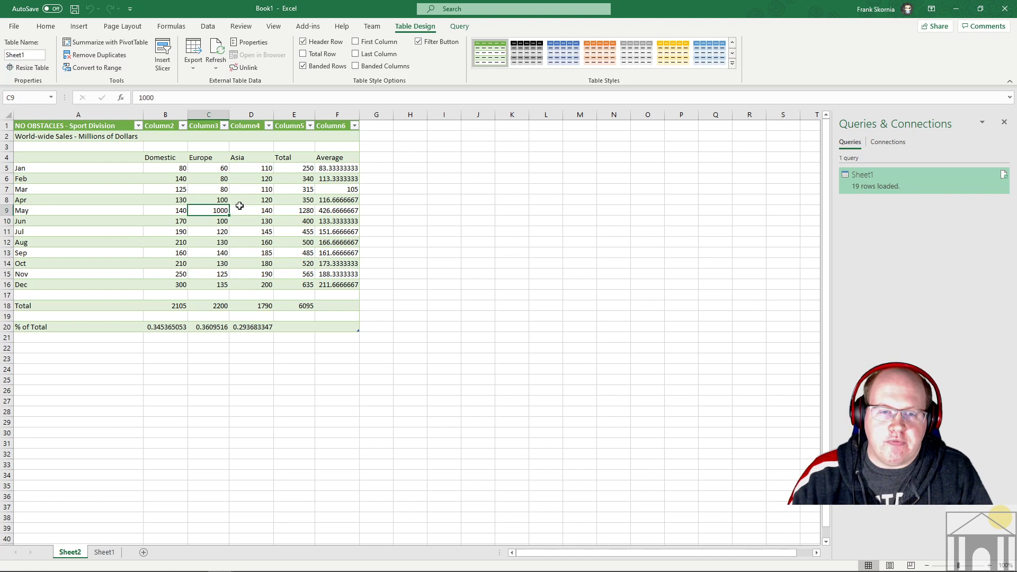
{"action": "type", "text": "4"}
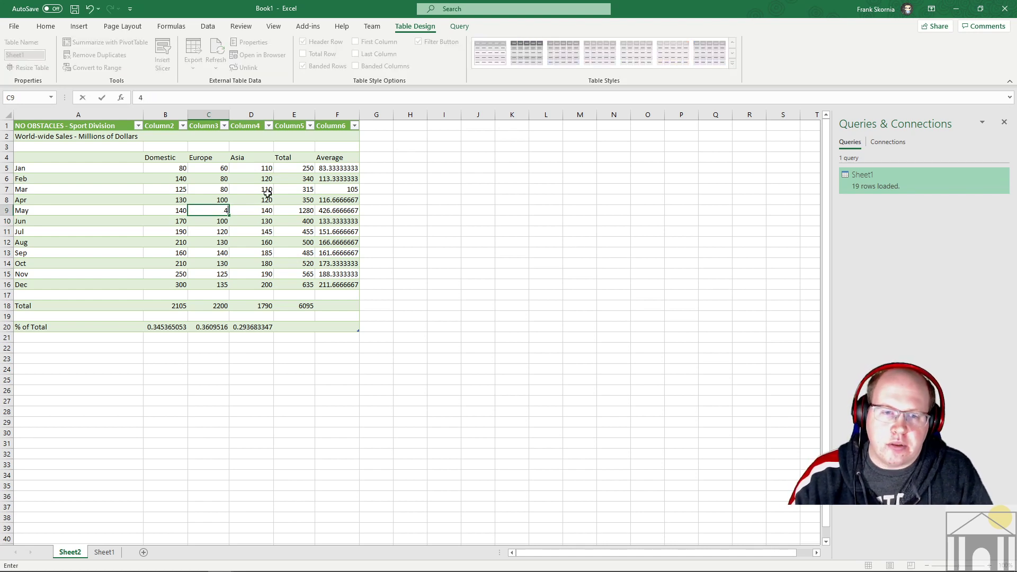
{"action": "key", "text": "Return"}
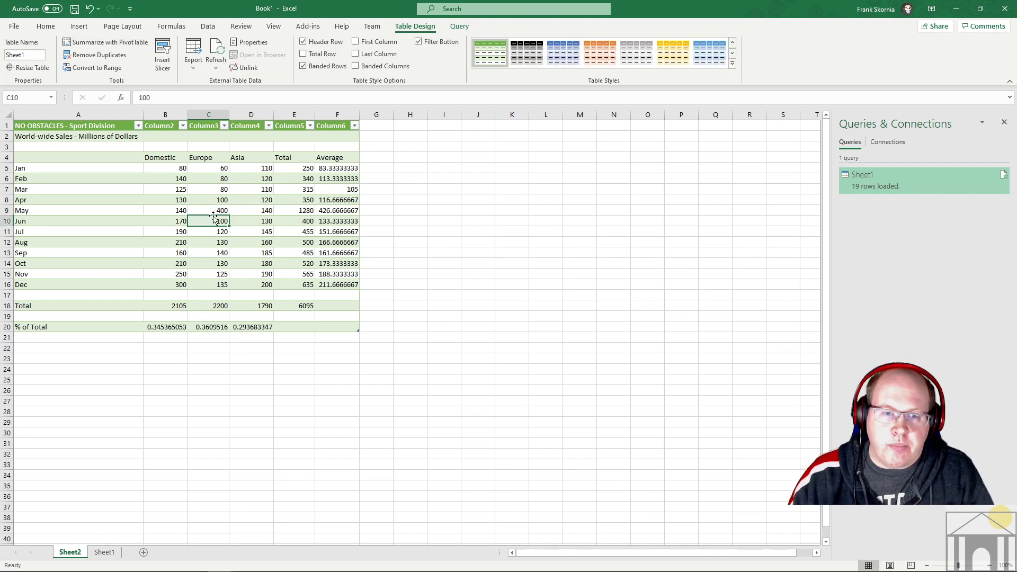
Inspect the Europe total in C18 and the averages in F5:F16, and switch to Linked_Data_Exercise.xlsx for comparison
{"action": "left_click", "coordinate": [218, 307]}
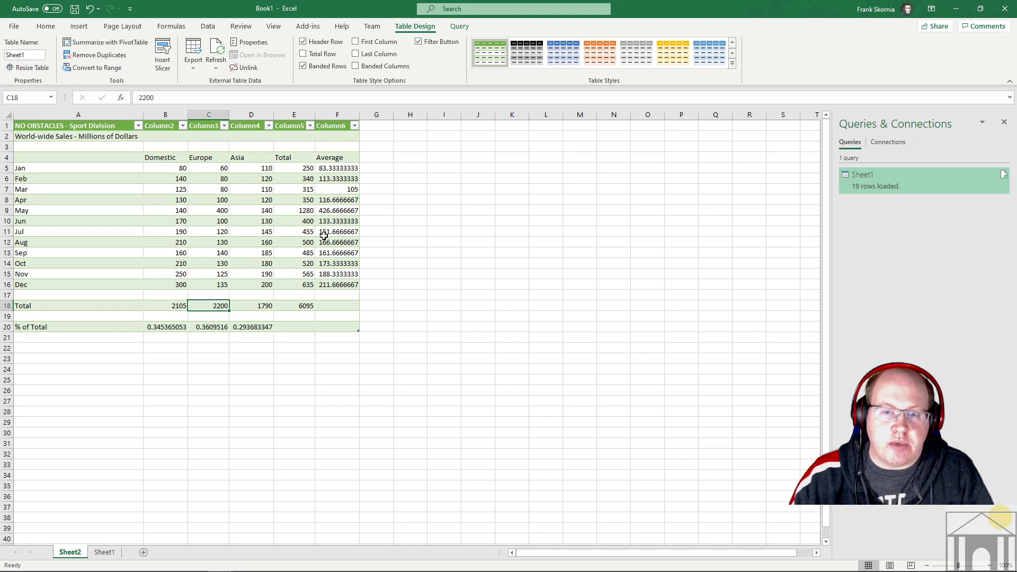
{"action": "left_click_drag", "start_coordinate": [339, 168], "coordinate": [340, 196]}
{"action": "left_click_drag", "start_coordinate": [331, 278], "coordinate": [331, 286]}
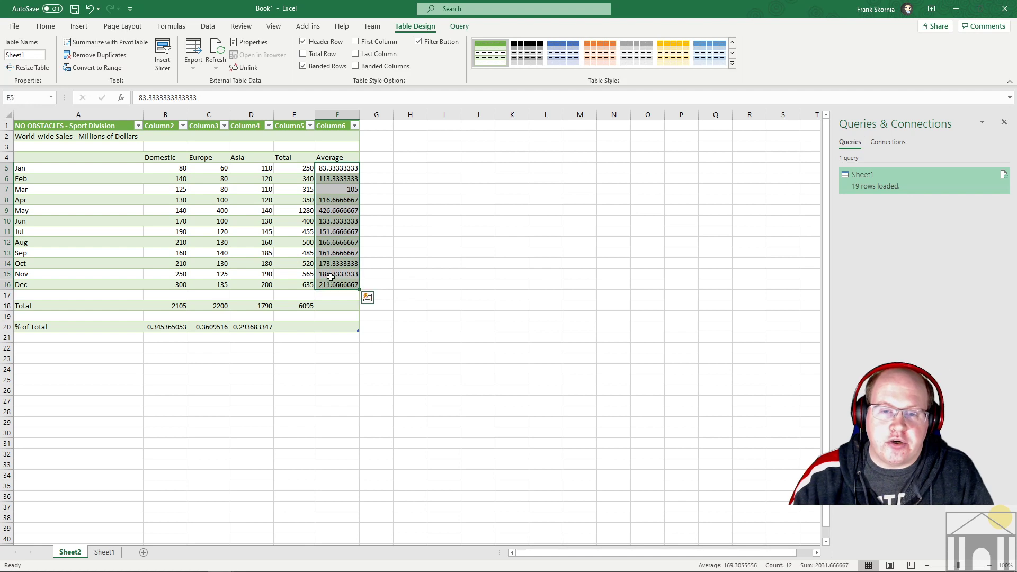
{"action": "mouse_move", "coordinate": [176, 550]}
{"action": "mouse_move", "coordinate": [220, 545]}
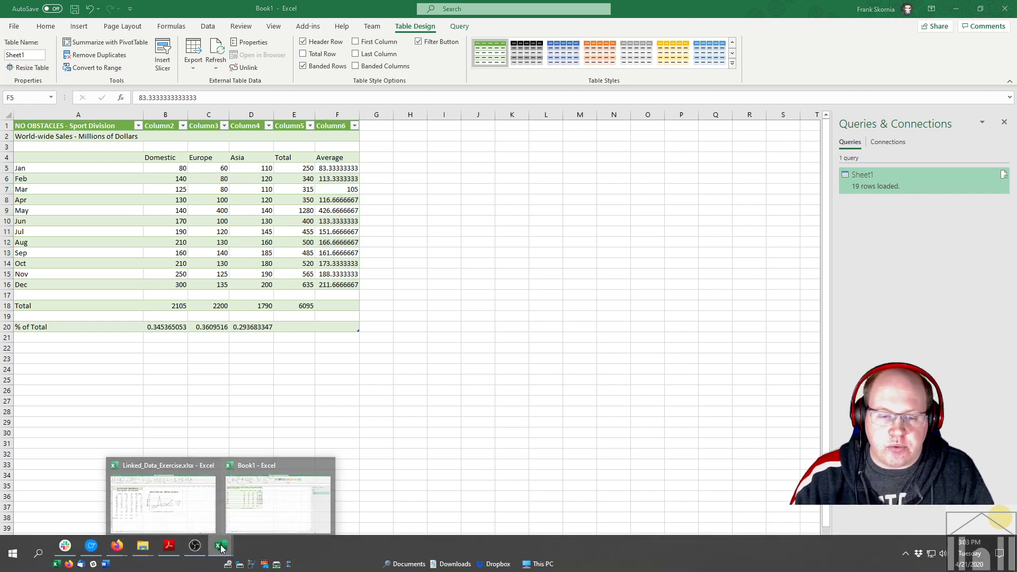
{"action": "left_click", "coordinate": [159, 509]}
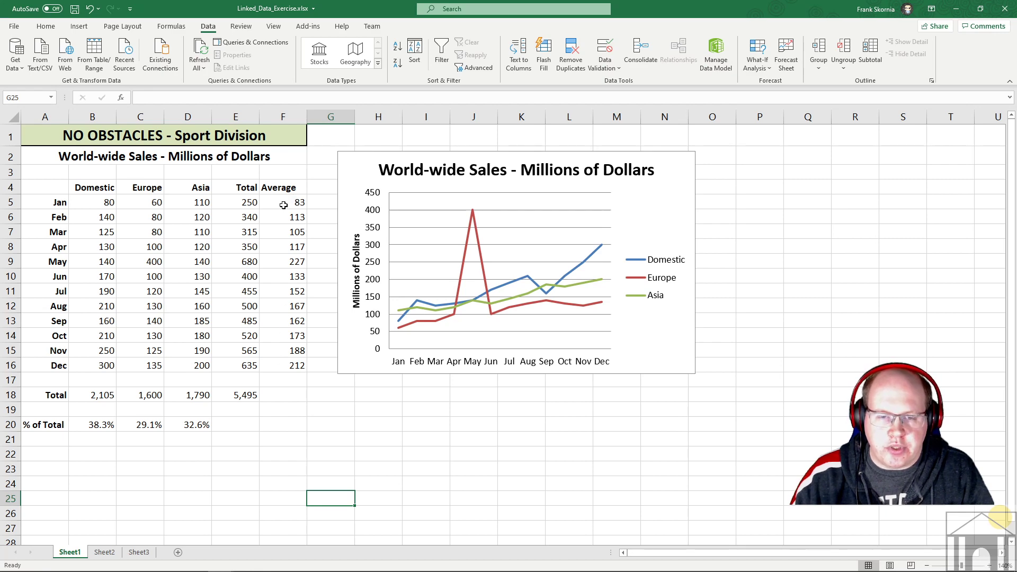
Return to the imported table in Book1 and close the Queries & Connections pane
{"action": "left_click", "coordinate": [223, 554]}
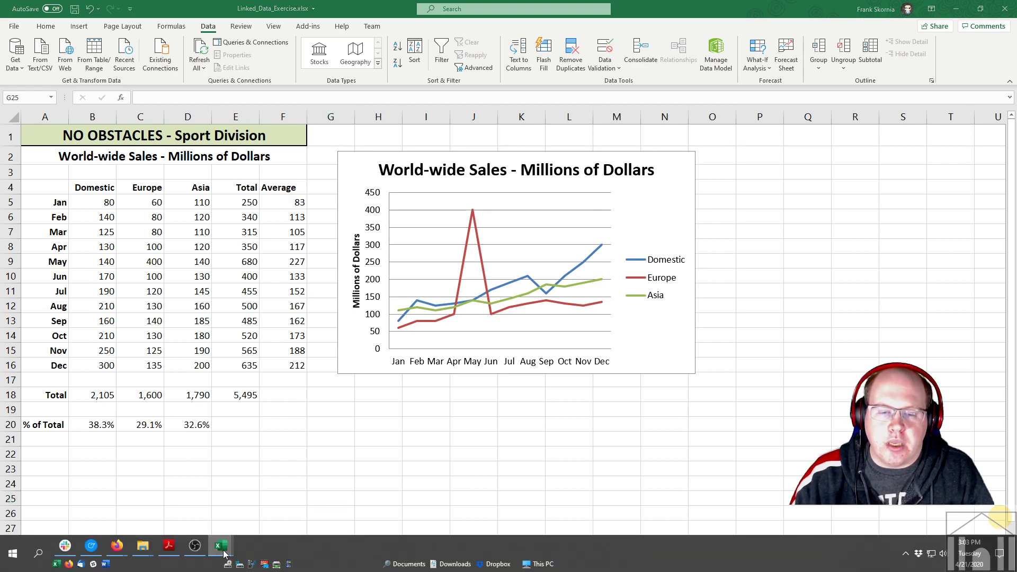
{"action": "left_click", "coordinate": [265, 522]}
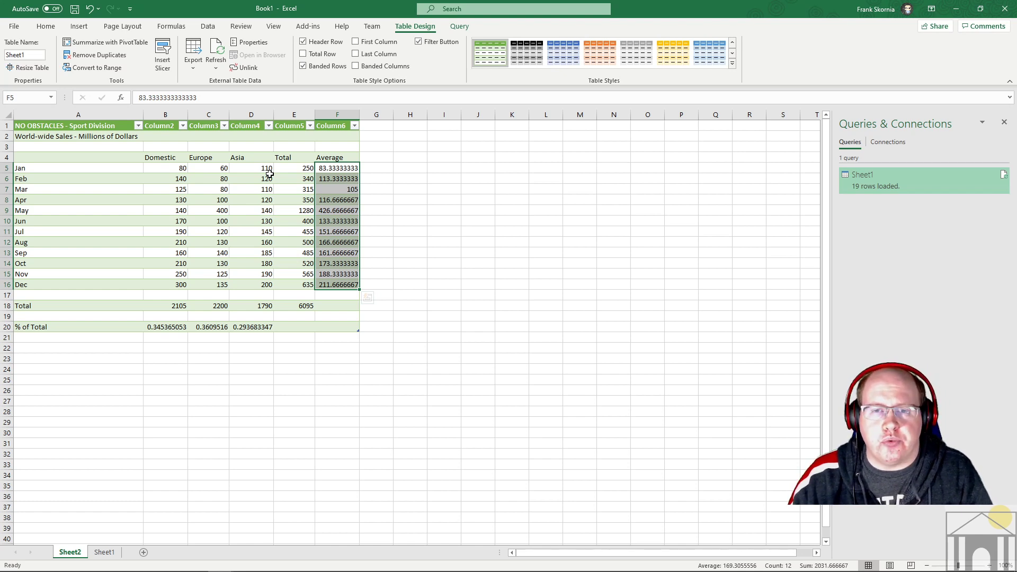
{"action": "left_click", "coordinate": [226, 250]}
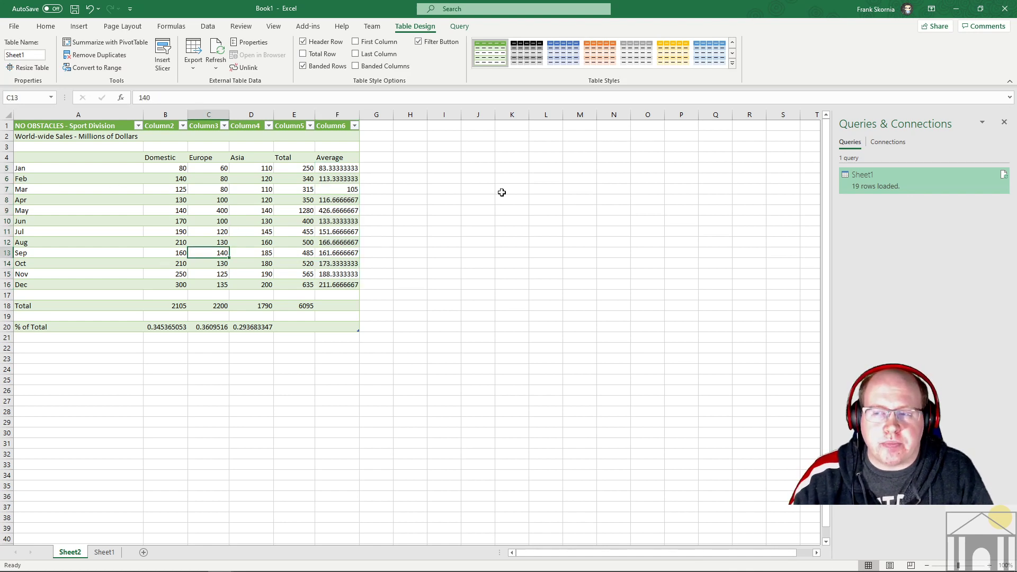
{"action": "left_click", "coordinate": [1003, 123]}
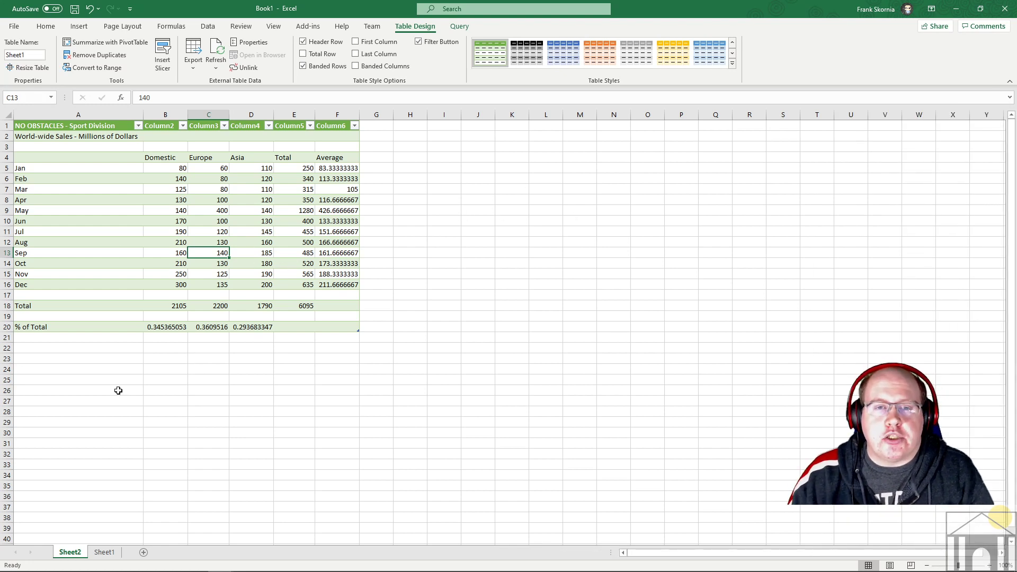
Set the May Europe value in cell C9 of Linked_Data_Exercise.xlsx to 90
{"action": "mouse_move", "coordinate": [202, 566]}
{"action": "mouse_move", "coordinate": [224, 549]}
{"action": "left_click", "coordinate": [166, 513]}
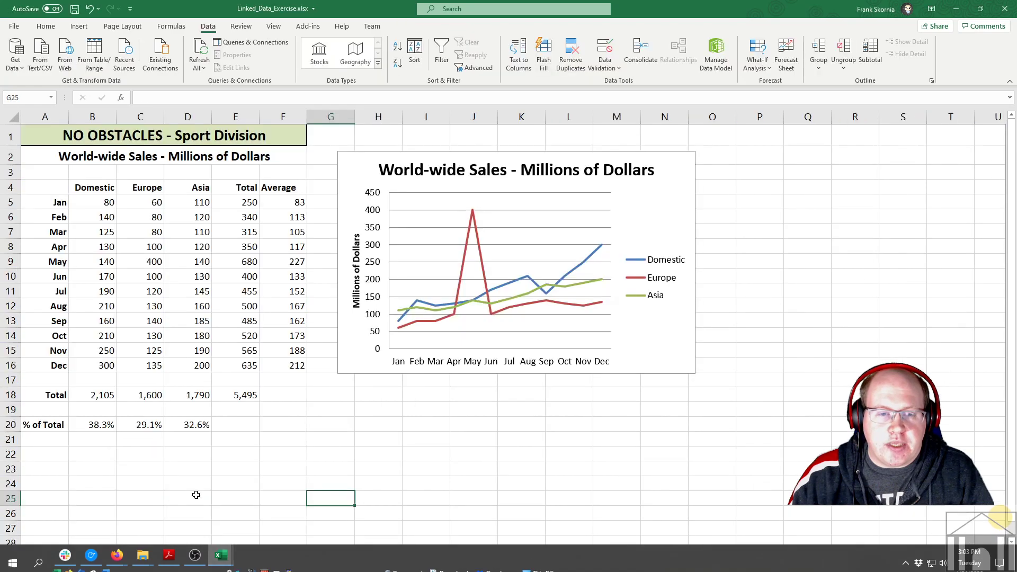
{"action": "left_click", "coordinate": [154, 258]}
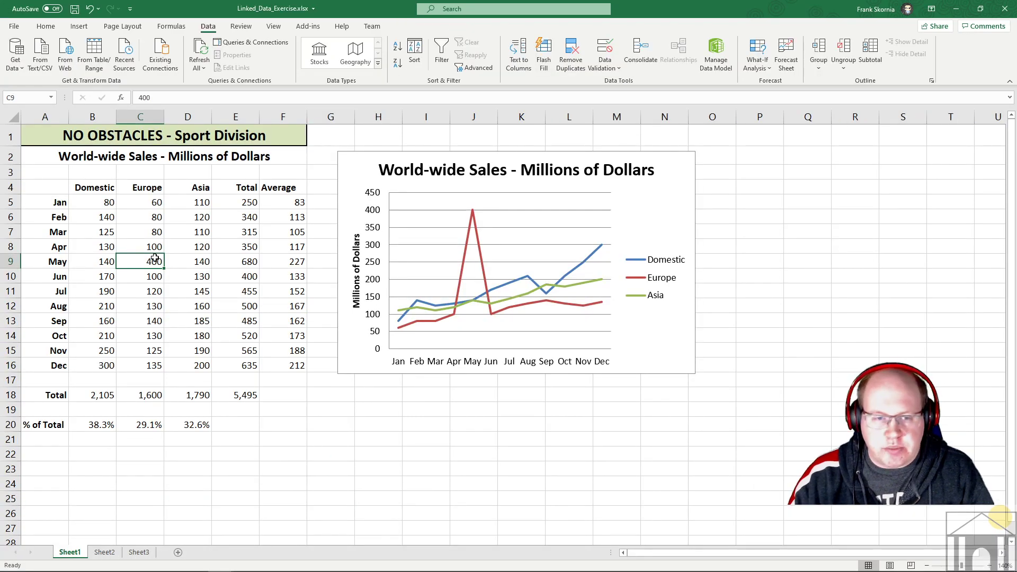
{"action": "type", "text": "90"}
{"action": "key", "text": "Return"}
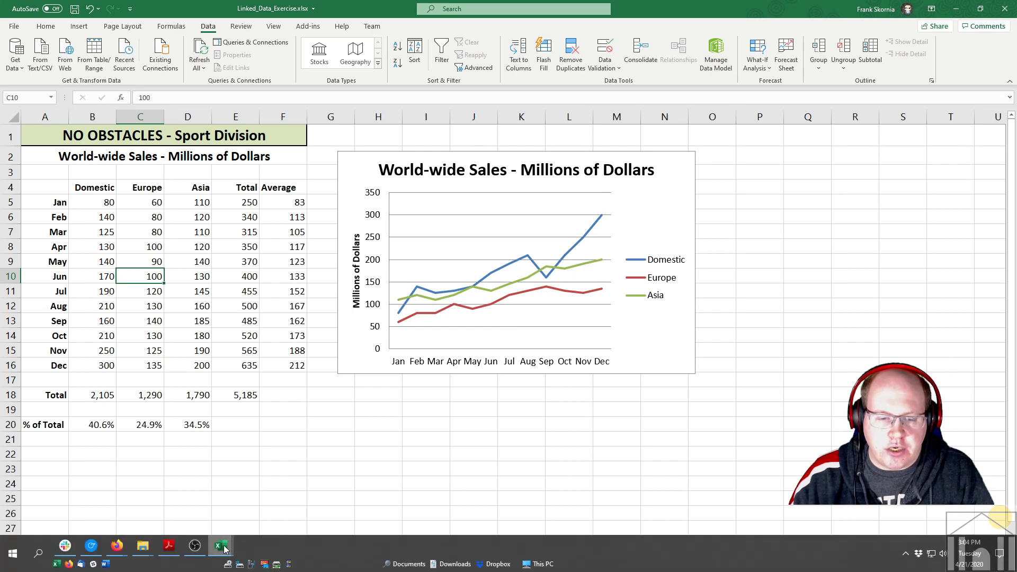
Refresh the imported table in Book1, check its May Europe value, and refresh all the workbook's data connections
{"action": "mouse_move", "coordinate": [225, 553]}
{"action": "left_click", "coordinate": [299, 516]}
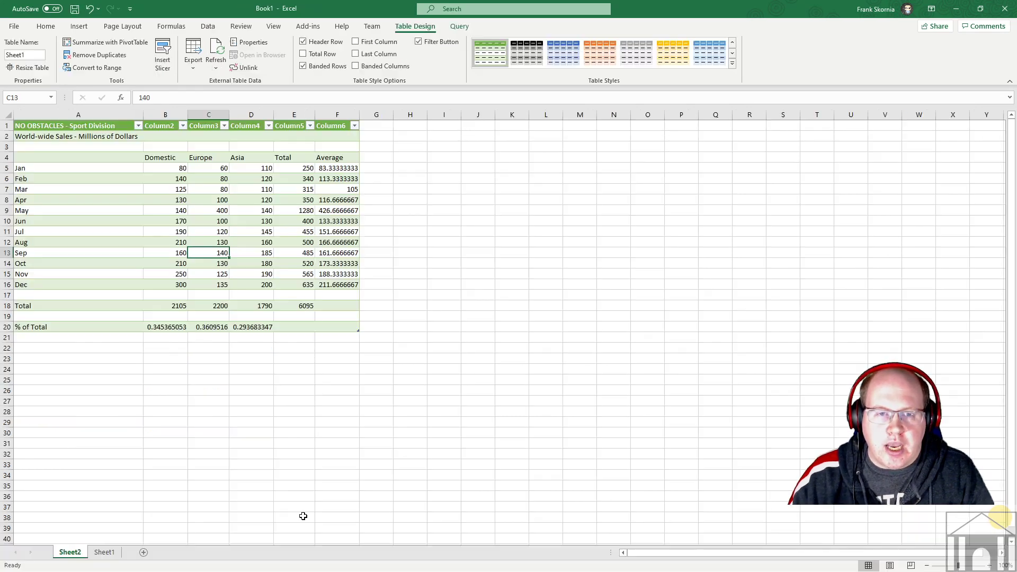
{"action": "left_click", "coordinate": [216, 51]}
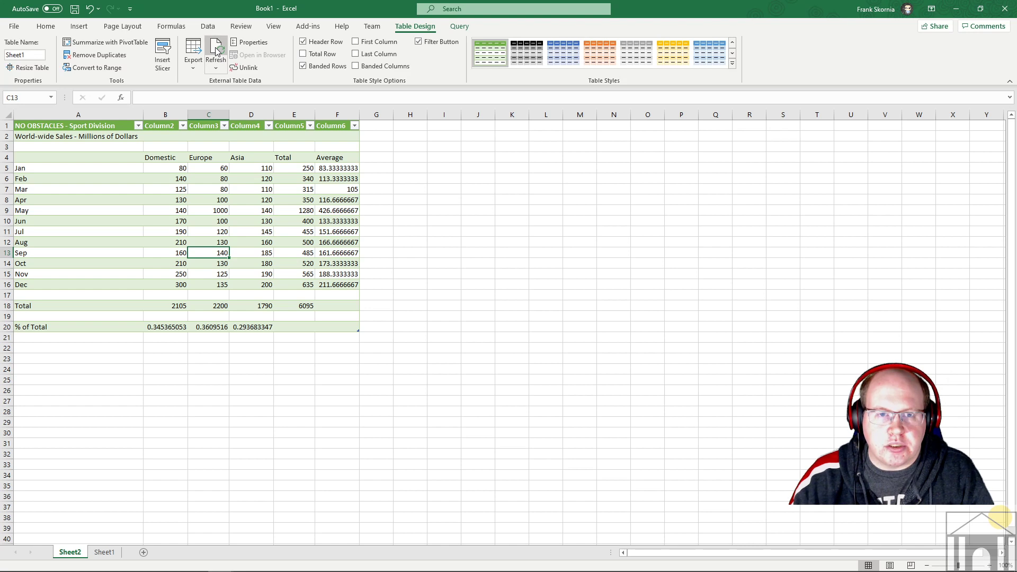
{"action": "left_click", "coordinate": [216, 212]}
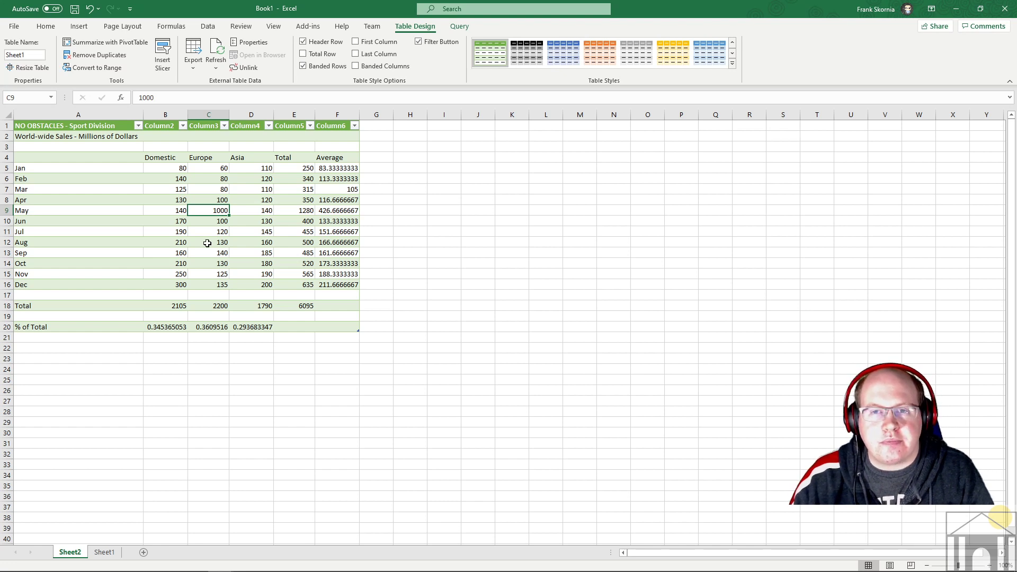
{"action": "left_click", "coordinate": [207, 29]}
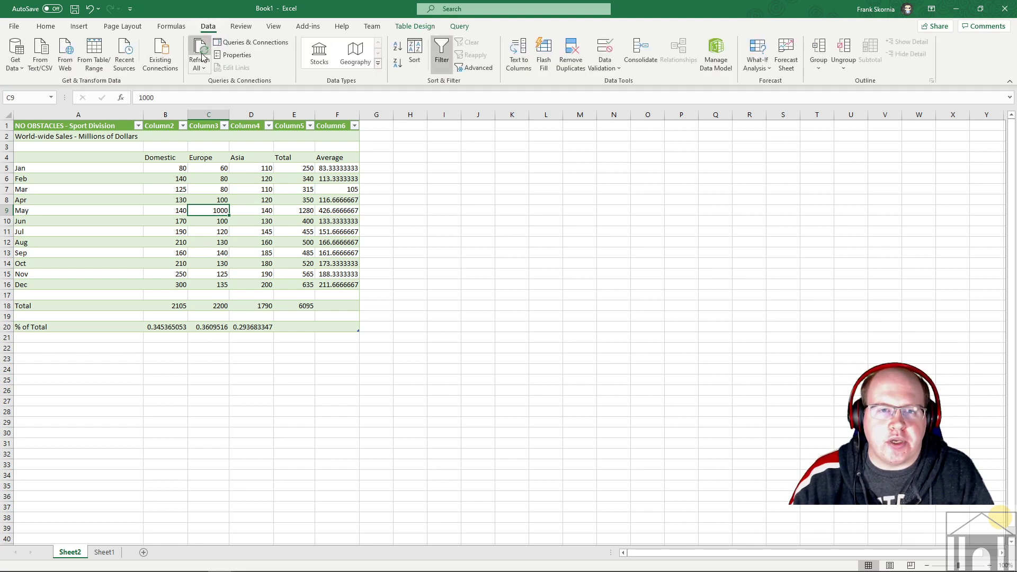
{"action": "left_click", "coordinate": [202, 55]}
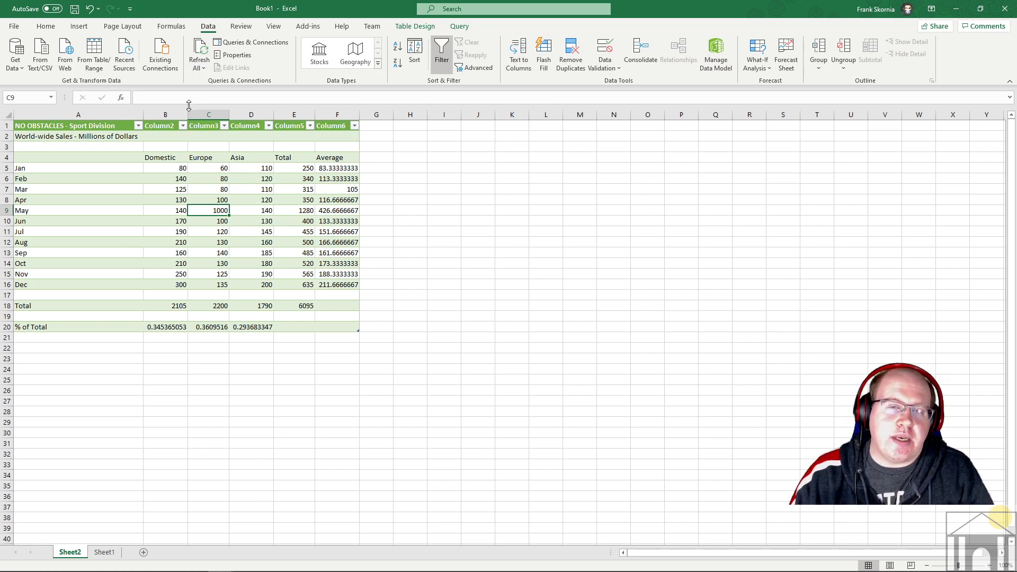
Compare the May Europe value in Linked_Data_Exercise.xlsx with the imported table in Book1
{"action": "left_click", "coordinate": [221, 546]}
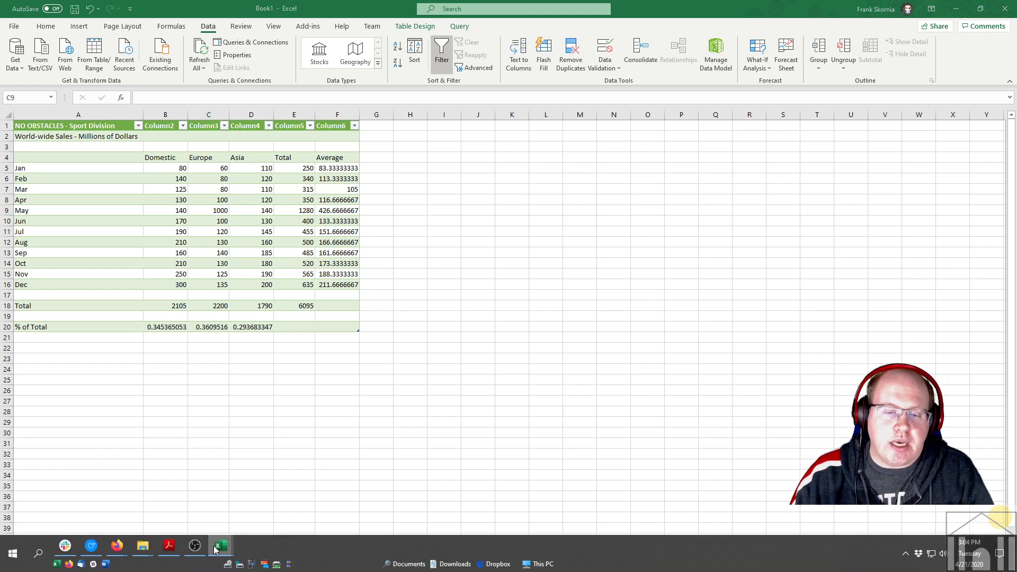
{"action": "left_click", "coordinate": [193, 505]}
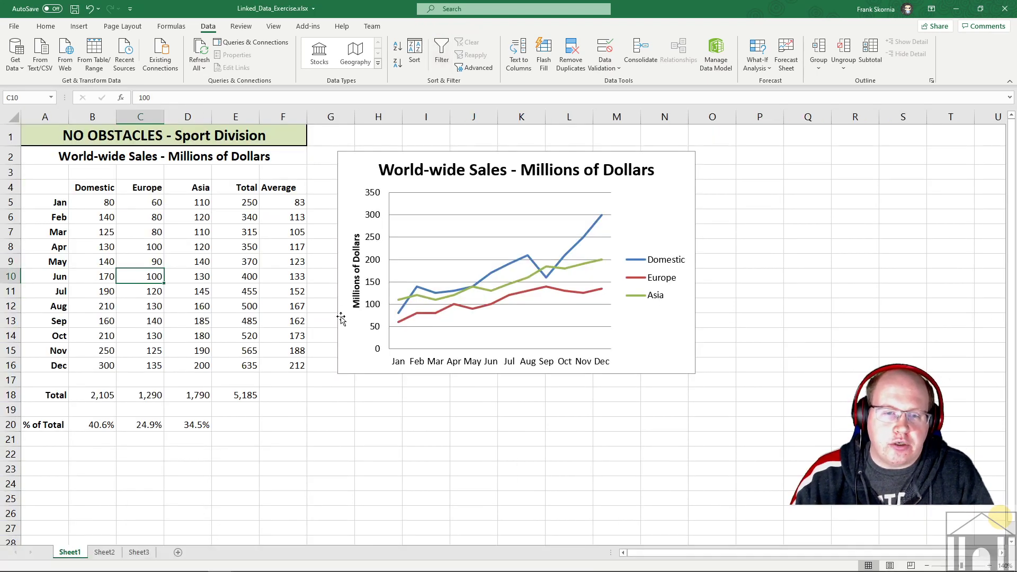
{"action": "left_click", "coordinate": [221, 556]}
{"action": "left_click", "coordinate": [288, 484]}
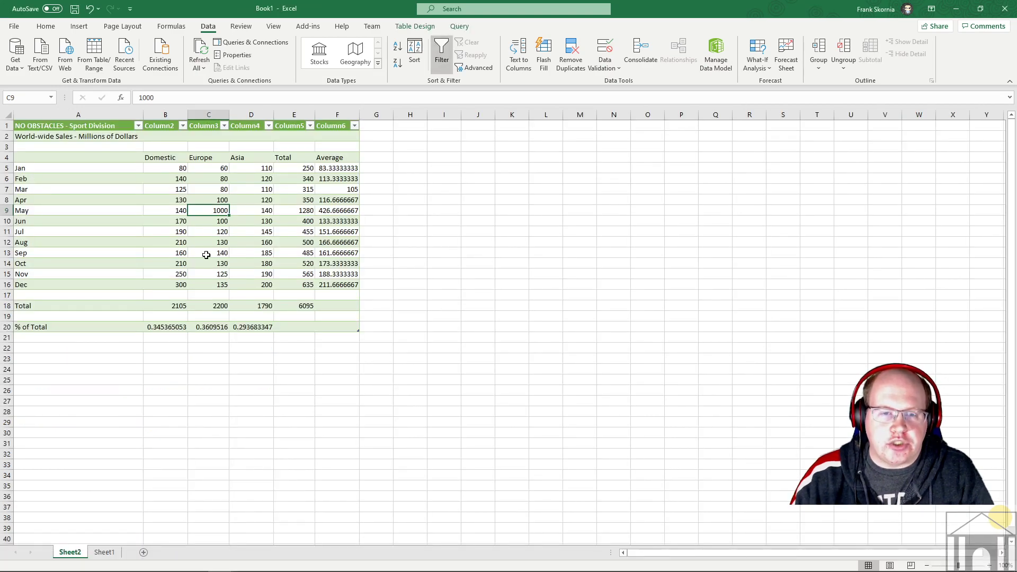
Set the May Europe value in cell C9 of Book1's imported table to 90
{"action": "left_click", "coordinate": [215, 220]}
{"action": "left_click", "coordinate": [221, 210]}
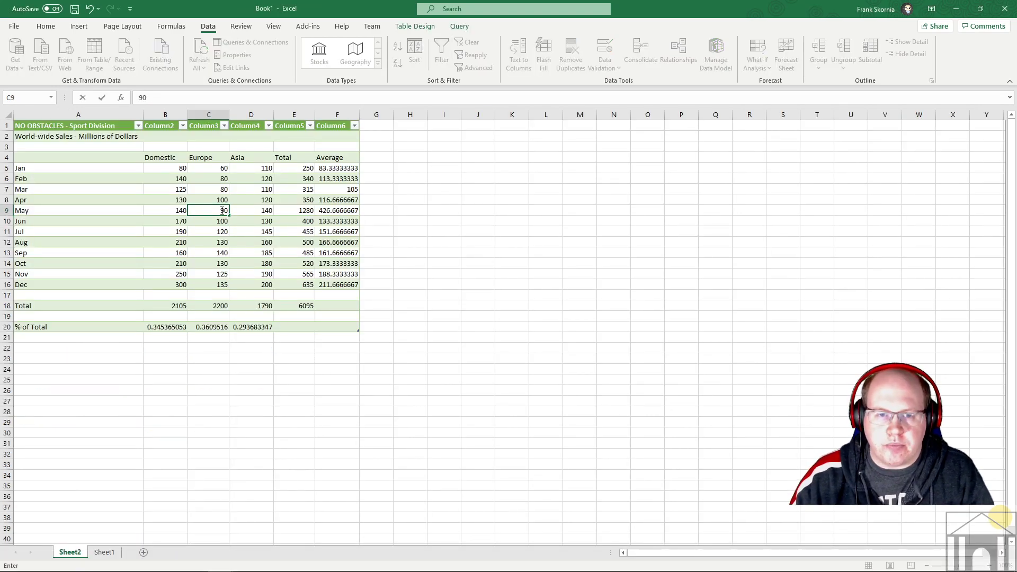
{"action": "key", "text": "Return"}
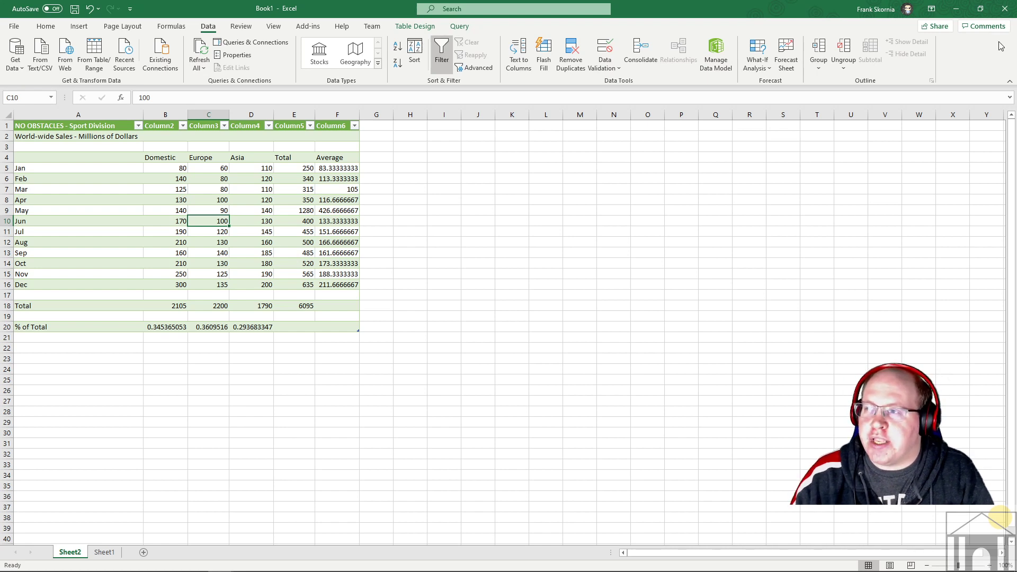
Close Book1, saving it in the MS Office Integrated folder, and close Linked_Data_Exercise.xlsx with its changes saved
{"action": "left_click", "coordinate": [1007, 9]}
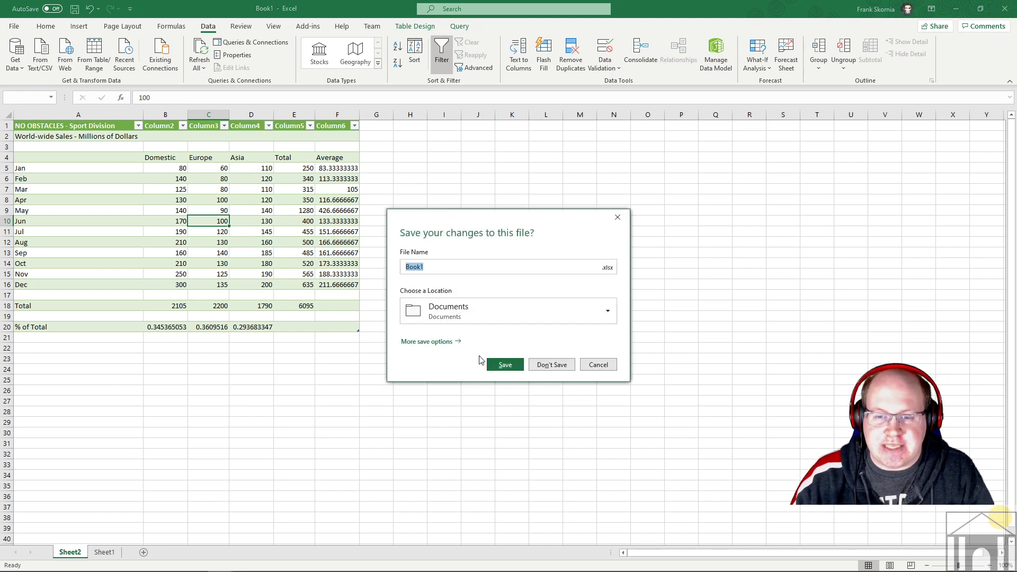
{"action": "left_click", "coordinate": [461, 318]}
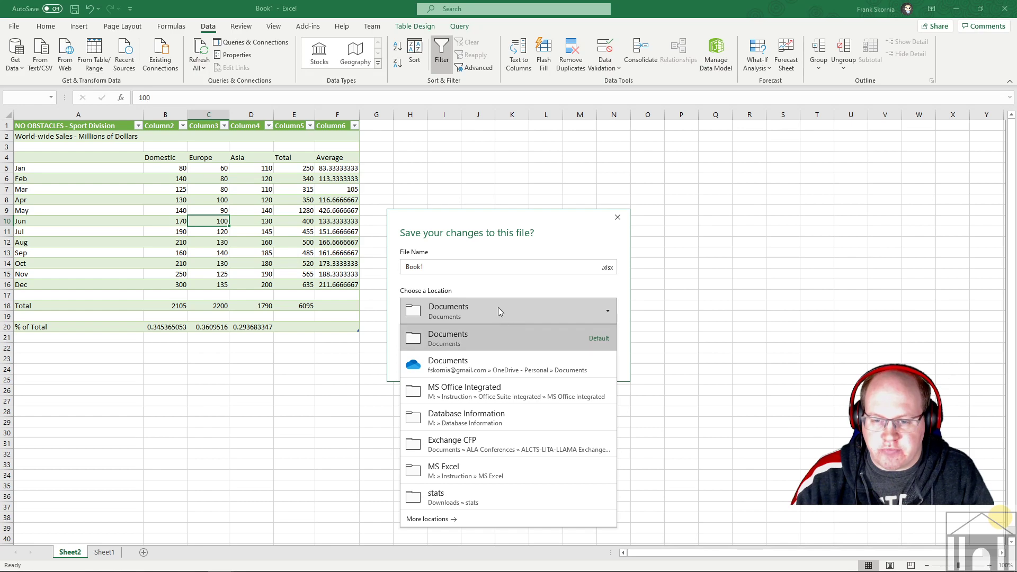
{"action": "left_click", "coordinate": [455, 400]}
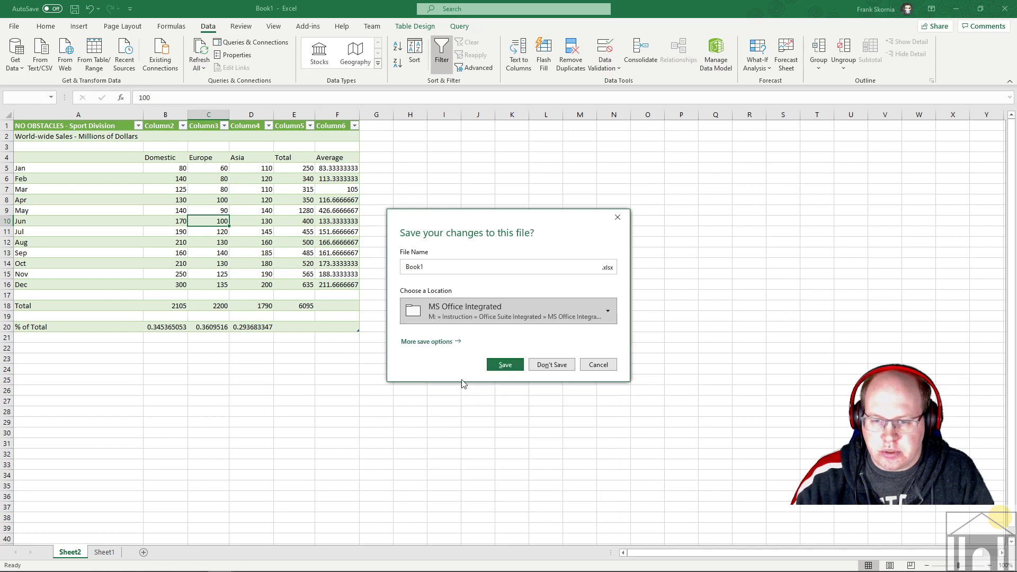
{"action": "left_click", "coordinate": [504, 365]}
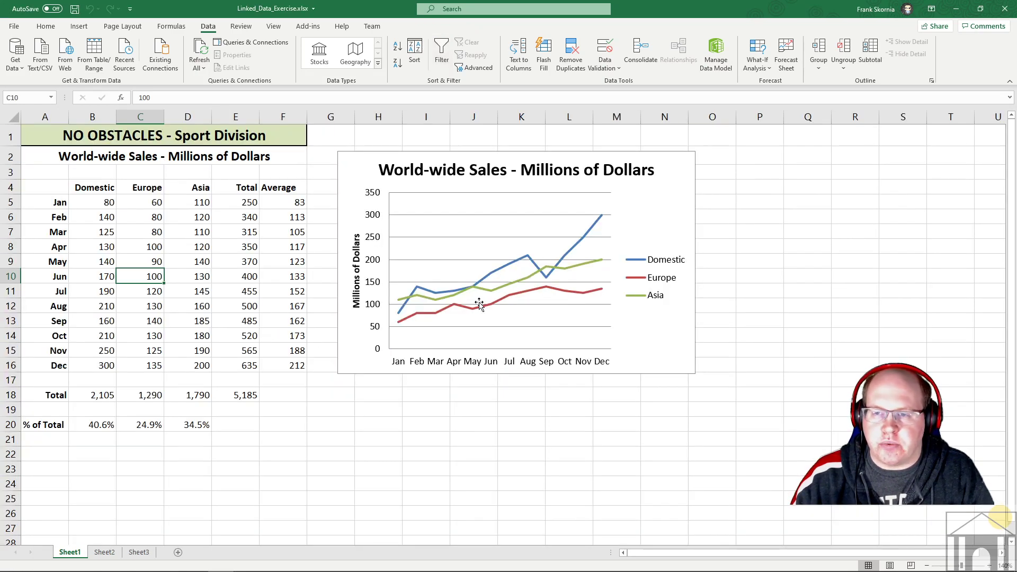
{"action": "left_click", "coordinate": [1004, 8]}
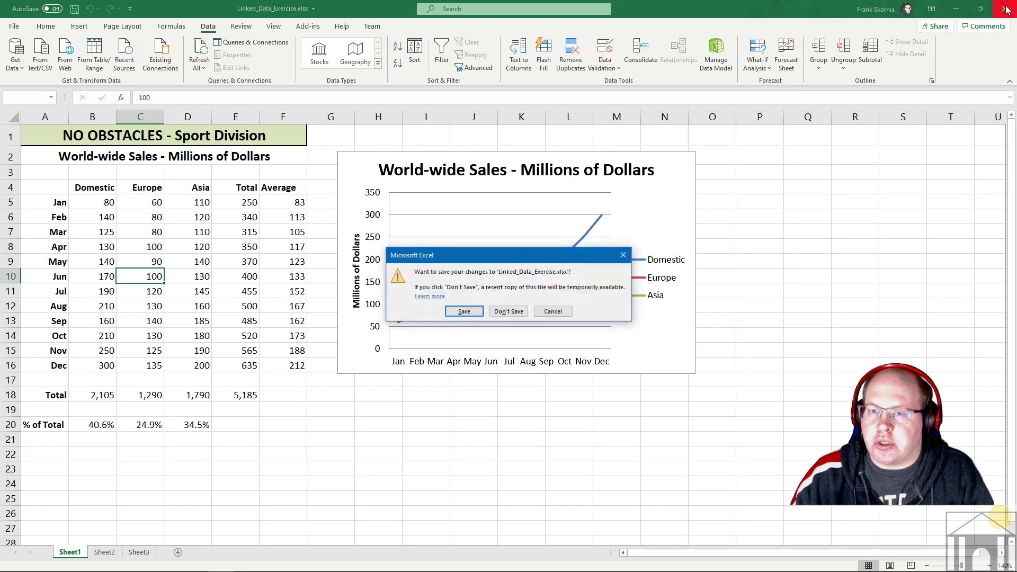
{"action": "left_click", "coordinate": [463, 312]}
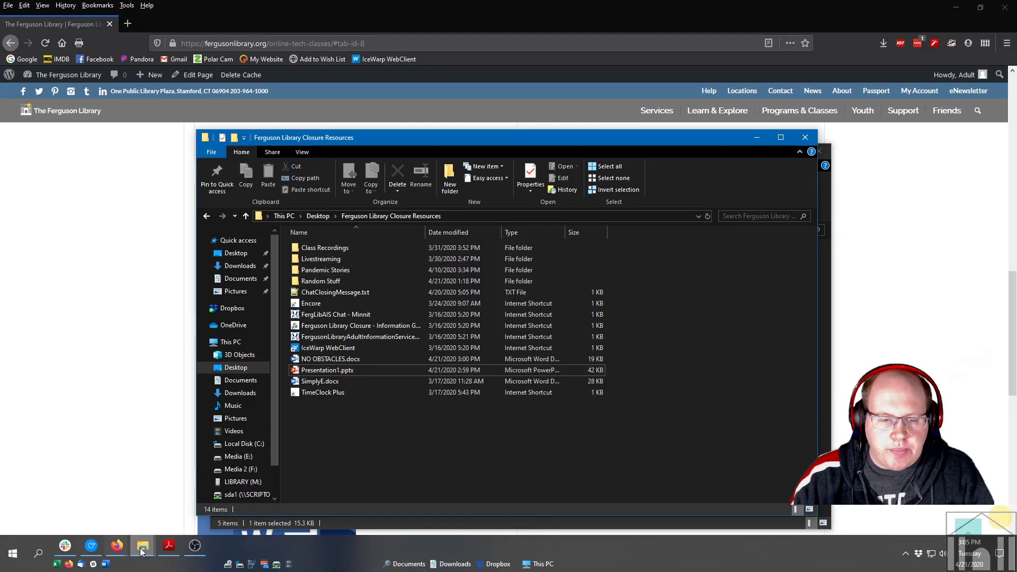
Open Book1.xlsx from the MS Office Integrated folder and enable its external data connections
{"action": "left_click", "coordinate": [143, 545]}
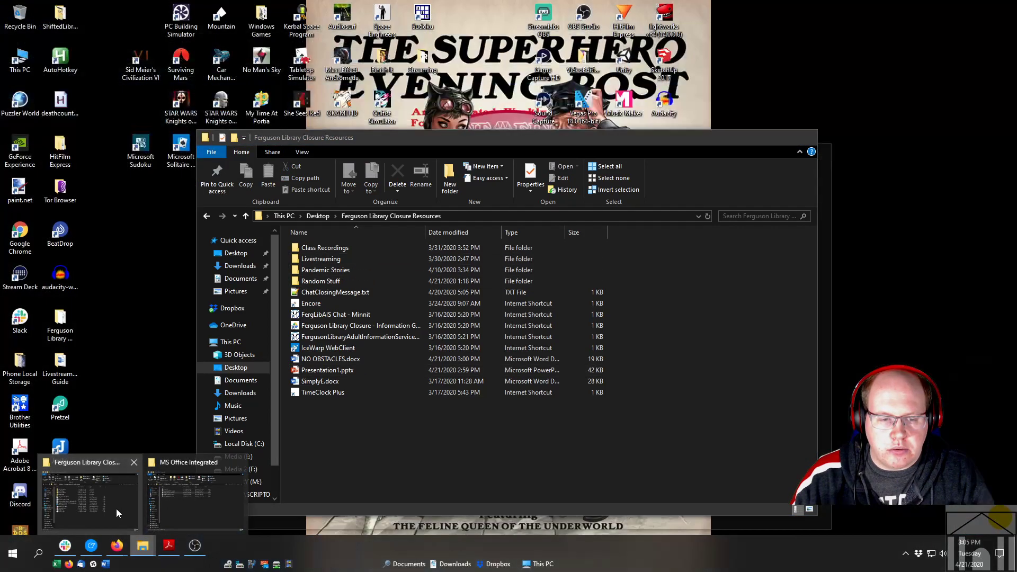
{"action": "left_click", "coordinate": [116, 508]}
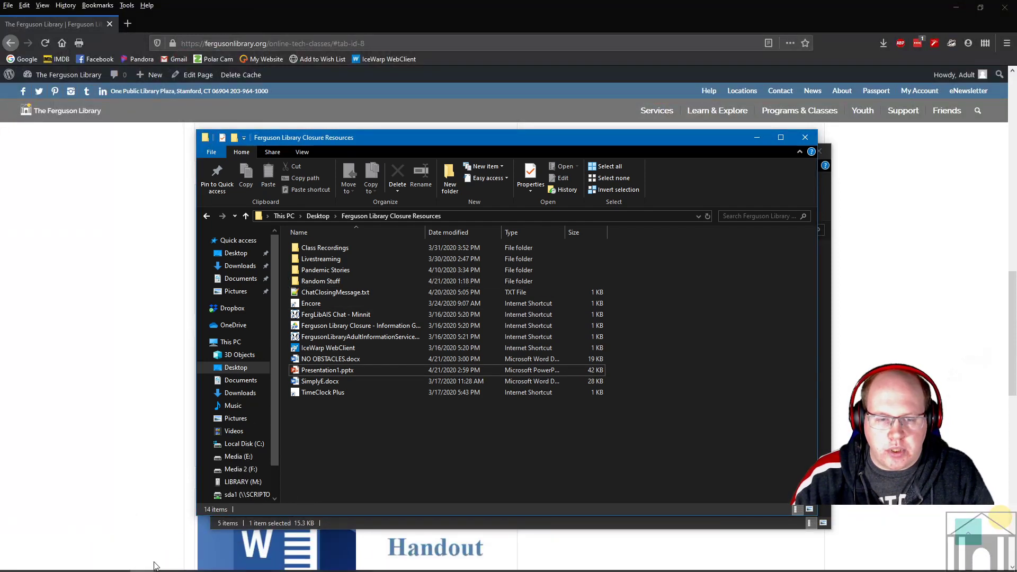
{"action": "left_click", "coordinate": [117, 549]}
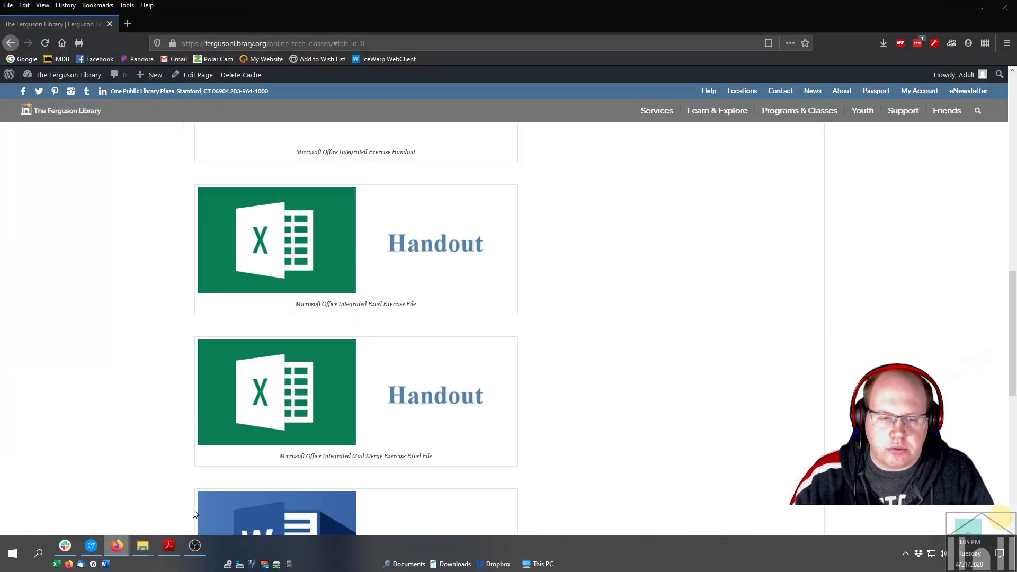
{"action": "mouse_move", "coordinate": [142, 550]}
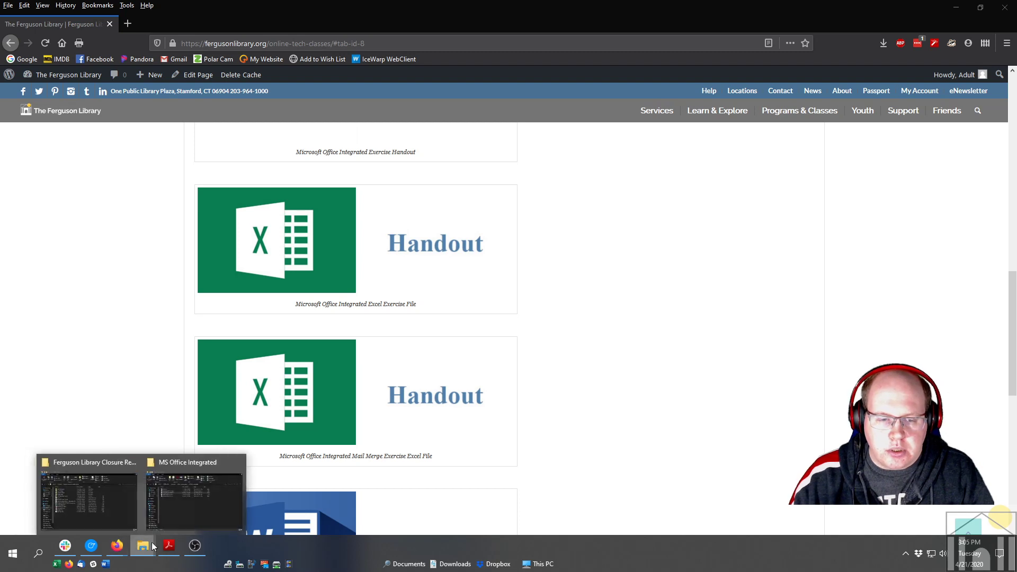
{"action": "left_click", "coordinate": [177, 498]}
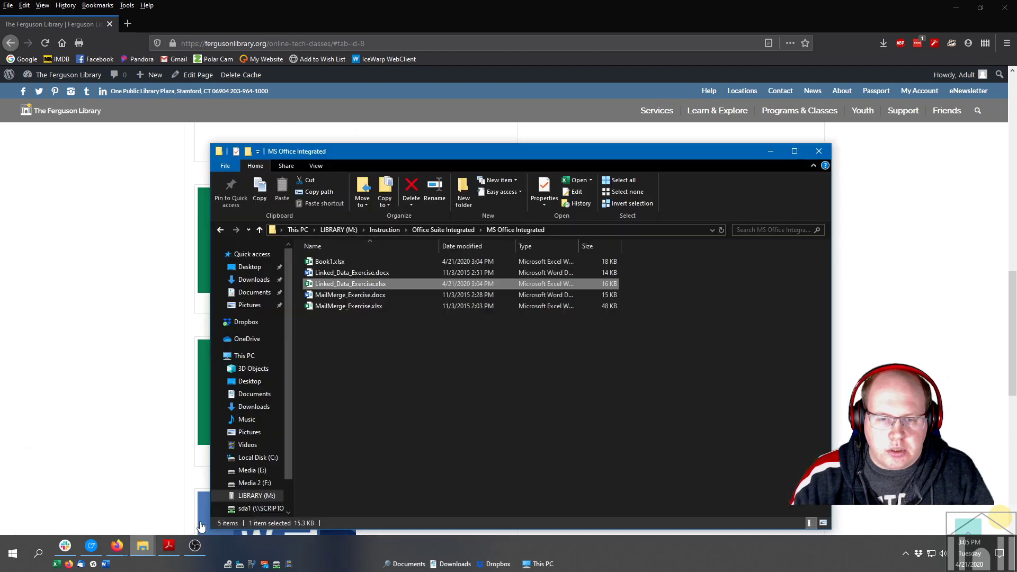
{"action": "double_click", "coordinate": [335, 261]}
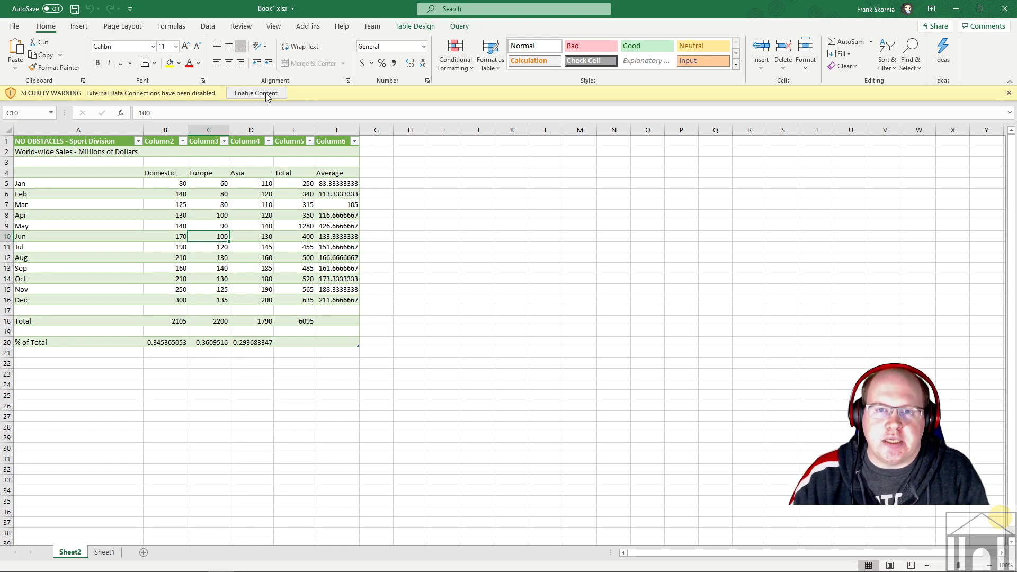
{"action": "left_click", "coordinate": [256, 93]}
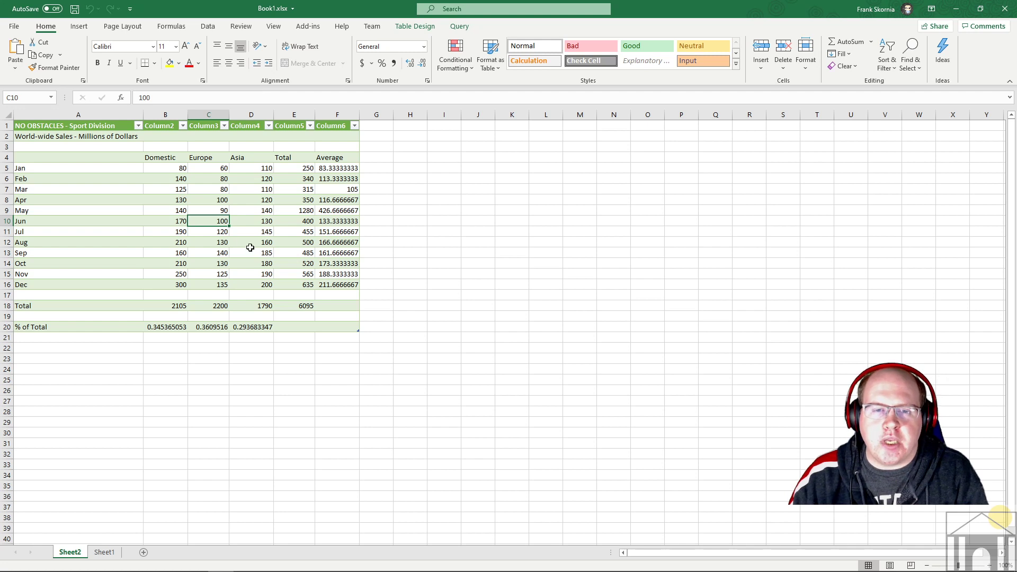
Inspect the May and June Europe values in cells C9 and C10 of the reopened table
{"action": "left_click", "coordinate": [223, 211]}
{"action": "left_click", "coordinate": [221, 223]}
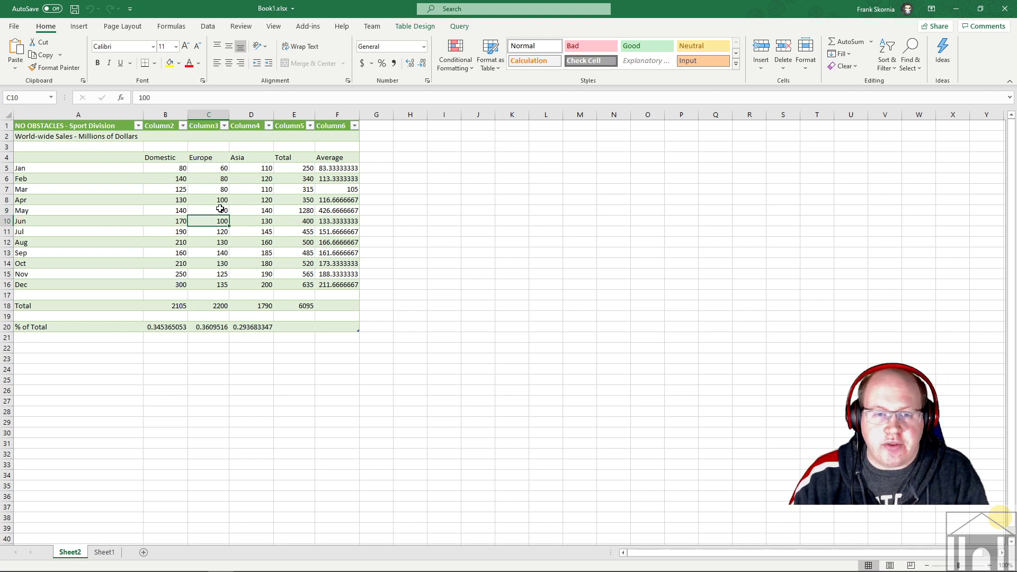
{"action": "left_click", "coordinate": [222, 210]}
{"action": "left_click", "coordinate": [220, 221]}
{"action": "left_click", "coordinate": [219, 209]}
{"action": "left_click", "coordinate": [218, 222]}
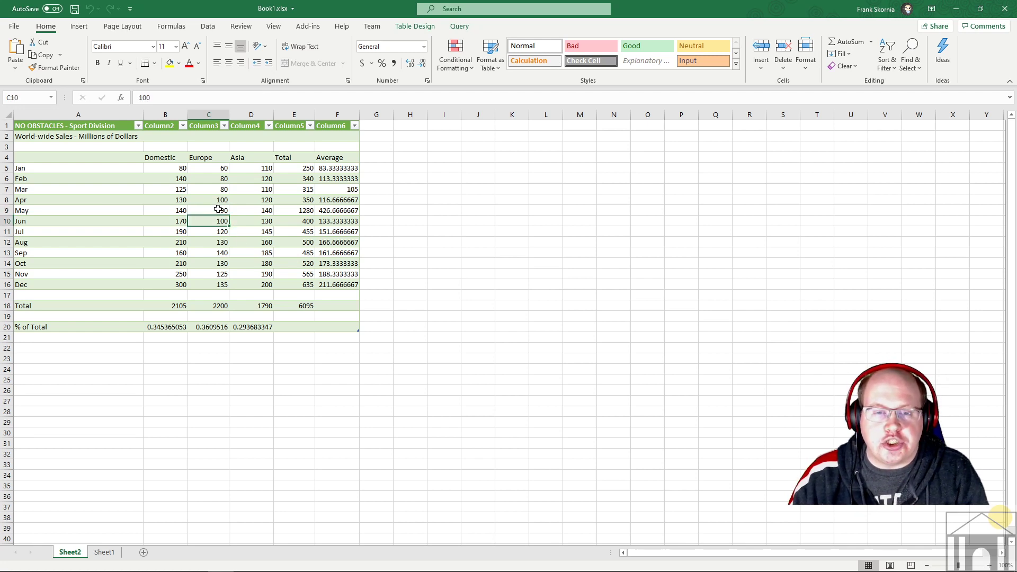
{"action": "left_click", "coordinate": [218, 209]}
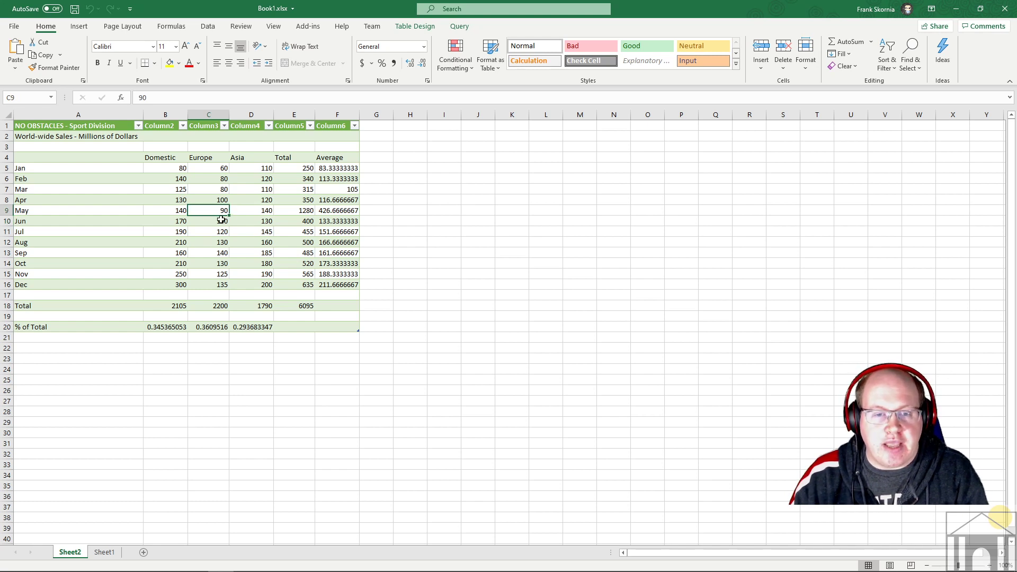
Open Linked_Data_Exercise.xlsx from the MS Office Integrated folder
{"action": "mouse_move", "coordinate": [228, 554]}
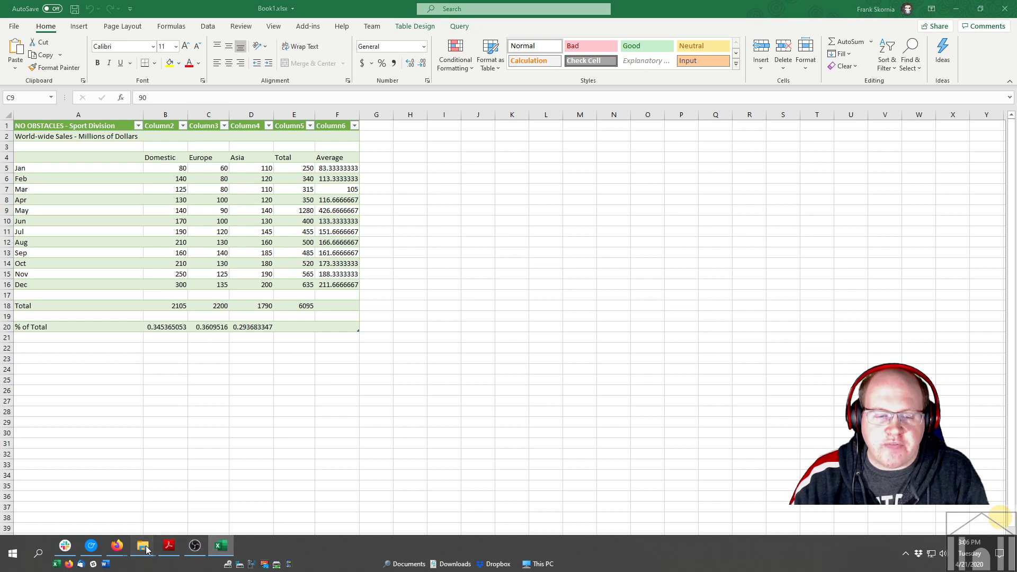
{"action": "mouse_move", "coordinate": [142, 546]}
{"action": "left_click", "coordinate": [174, 507]}
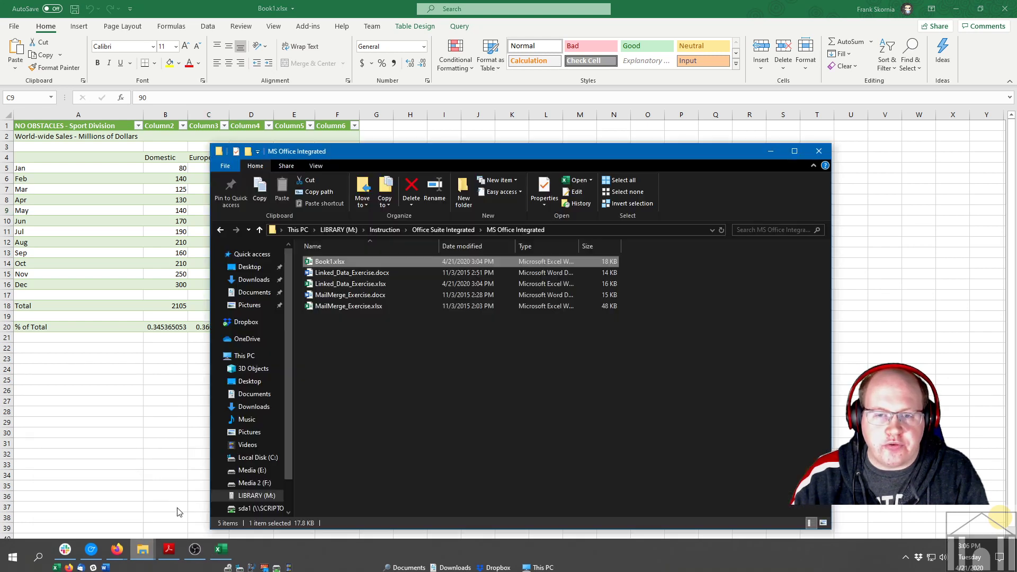
{"action": "left_click", "coordinate": [363, 285]}
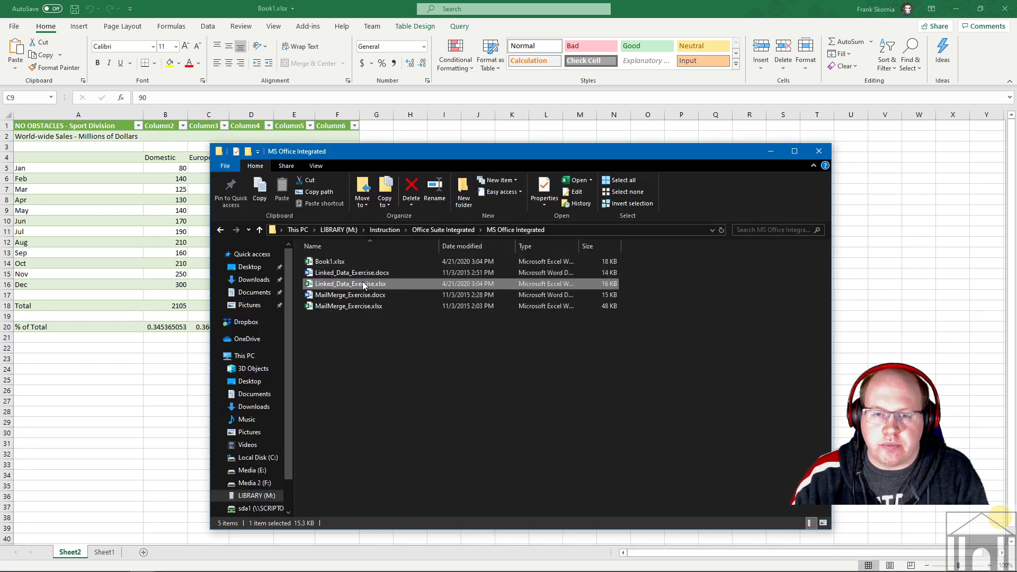
{"action": "double_click", "coordinate": [363, 285]}
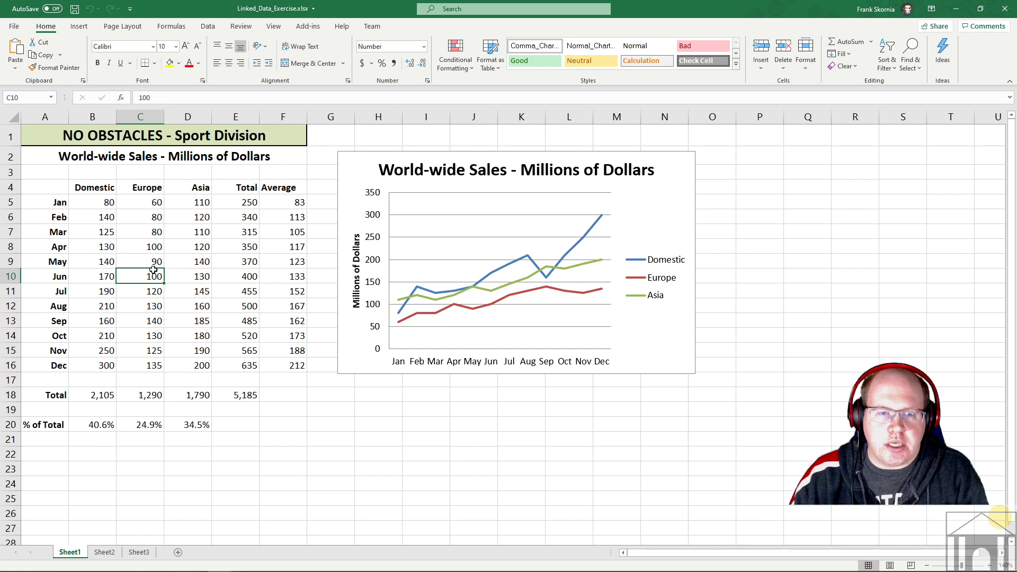
Set the May Europe value in cell C9 of Linked_Data_Exercise.xlsx to 1,000
{"action": "left_click", "coordinate": [157, 265]}
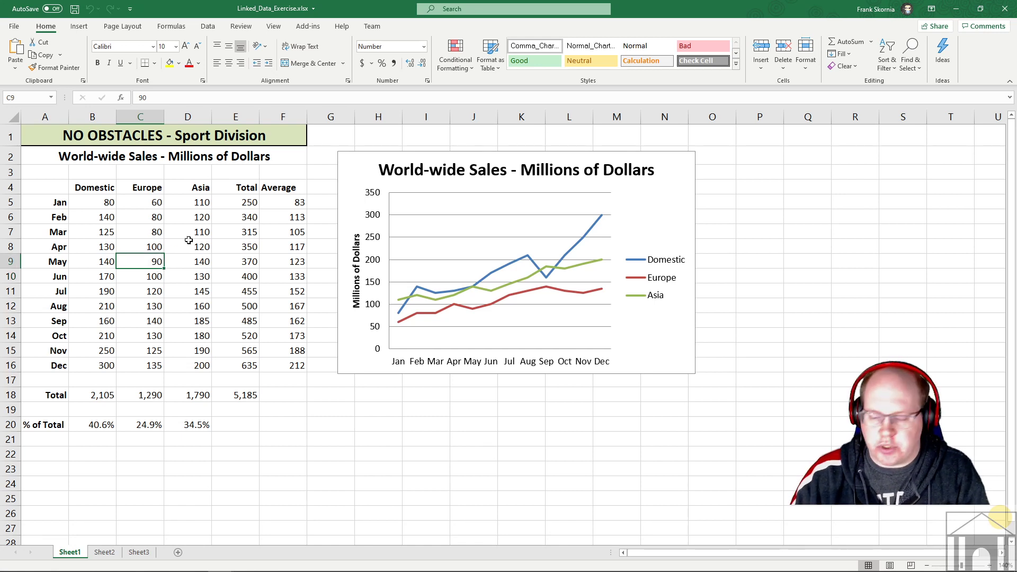
{"action": "type", "text": "1,000"}
{"action": "key", "text": "Return"}
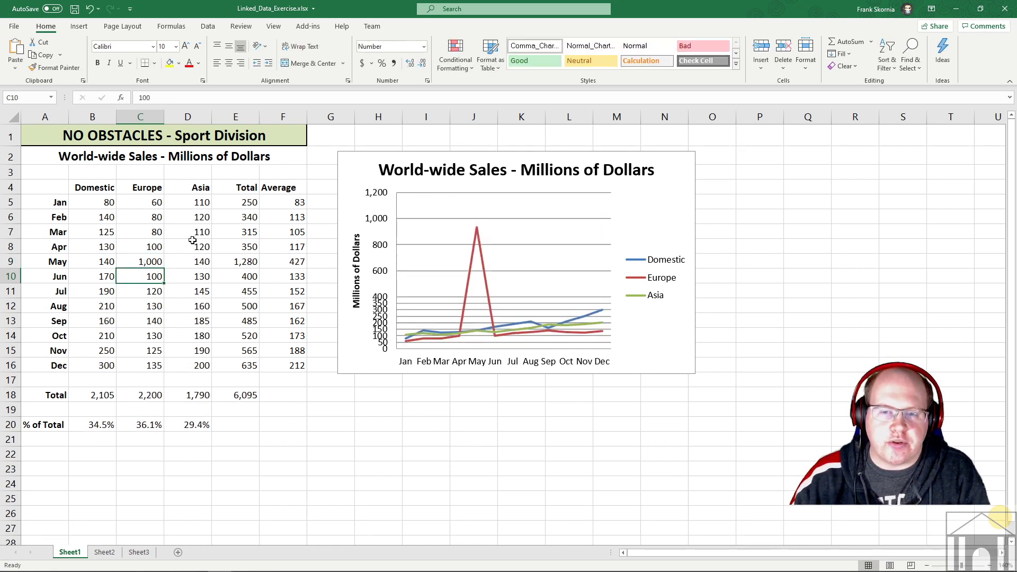
Switch to Book1.xlsx and refresh all of its data connections
{"action": "mouse_move", "coordinate": [221, 545]}
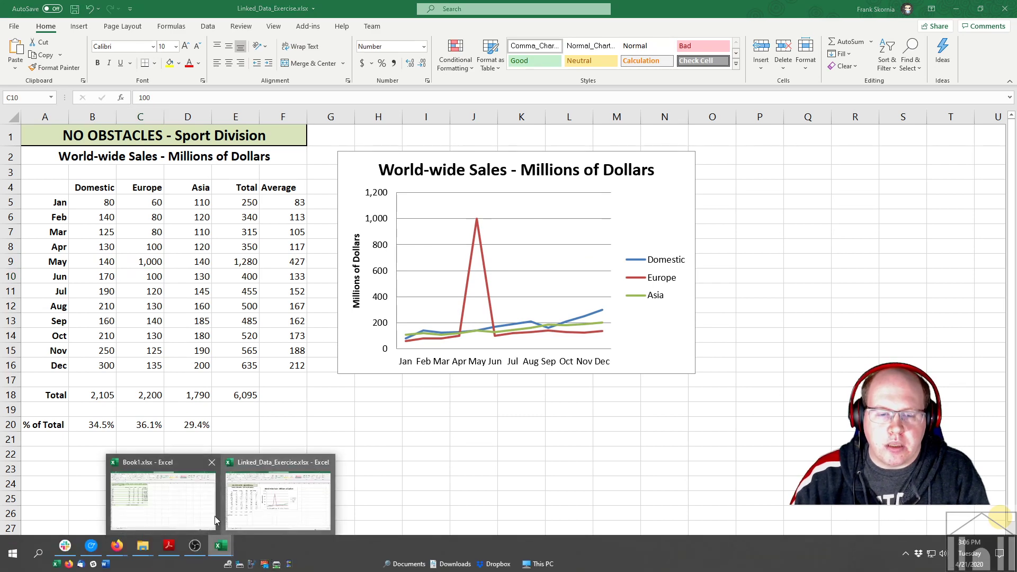
{"action": "left_click", "coordinate": [159, 490]}
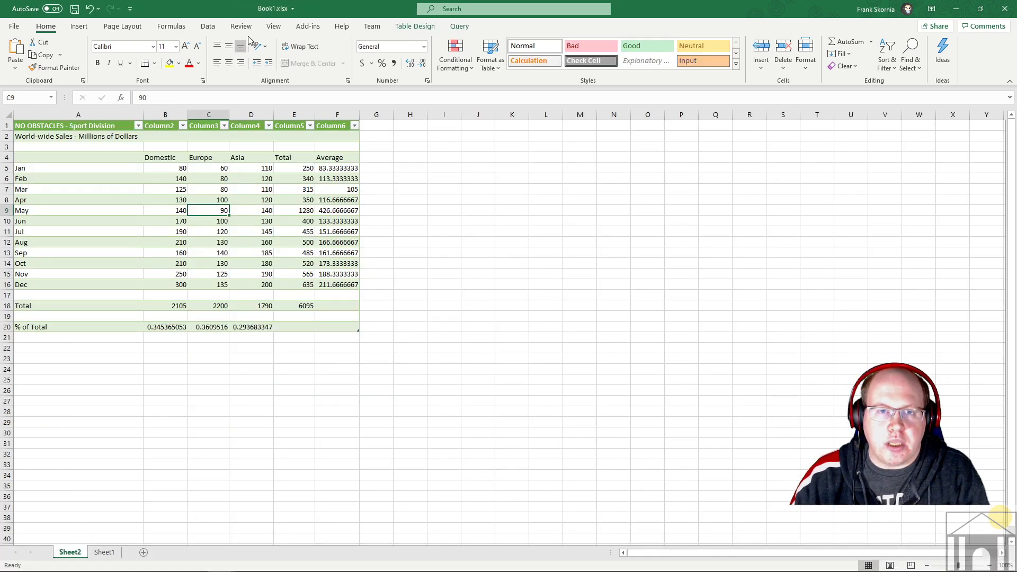
{"action": "left_click", "coordinate": [207, 26]}
{"action": "left_click", "coordinate": [197, 48]}
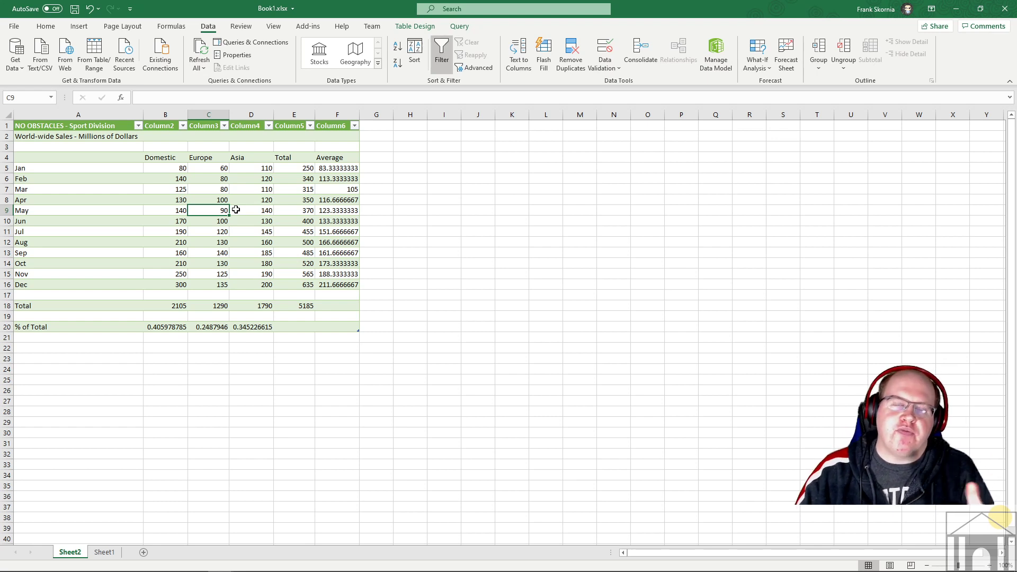
Close Book1.xlsx and Linked_Data_Exercise.xlsx, saving the changes in both workbooks
{"action": "left_click", "coordinate": [1004, 9]}
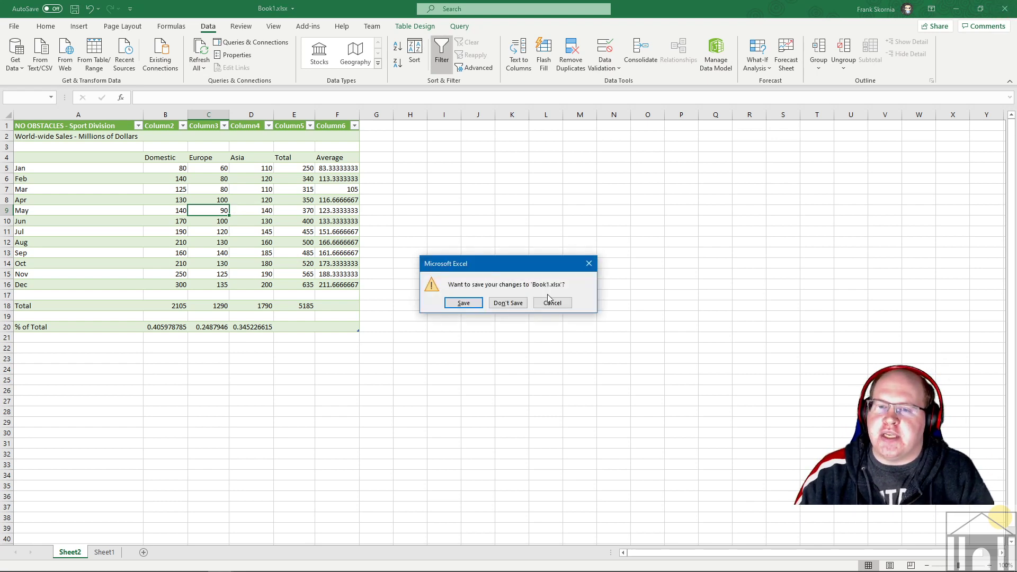
{"action": "left_click", "coordinate": [463, 303]}
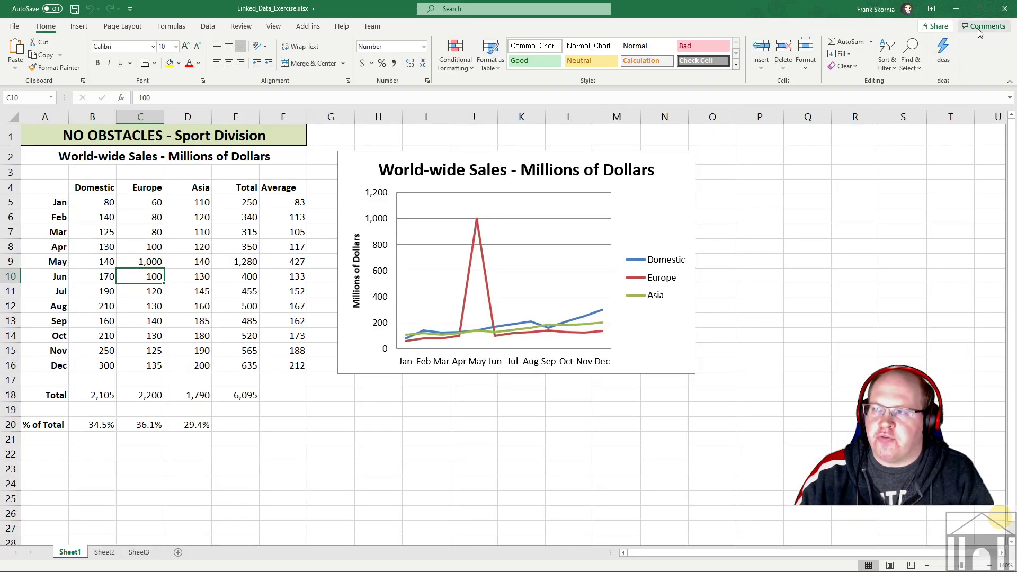
{"action": "left_click", "coordinate": [1006, 9]}
{"action": "left_click", "coordinate": [466, 310]}
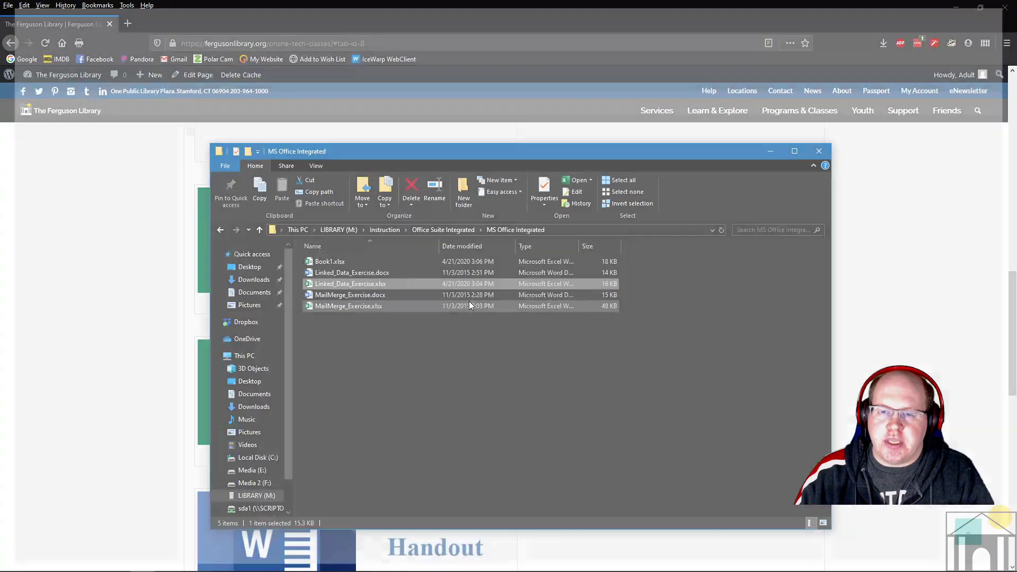
Reopen Book1.xlsx, refresh all of its data connections and check the May Europe value in cell C9
{"action": "double_click", "coordinate": [350, 263]}
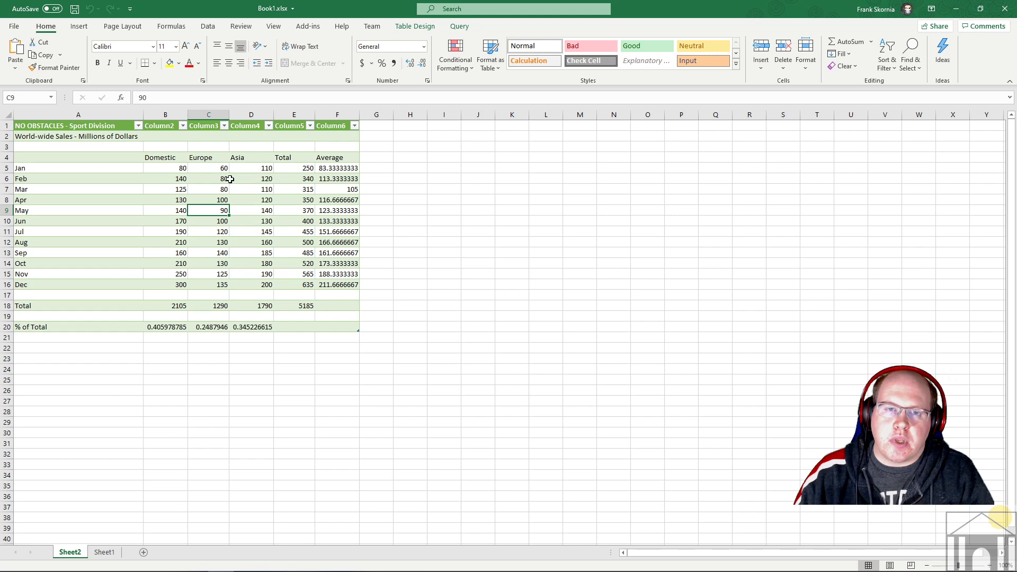
{"action": "left_click", "coordinate": [208, 27]}
{"action": "left_click", "coordinate": [204, 50]}
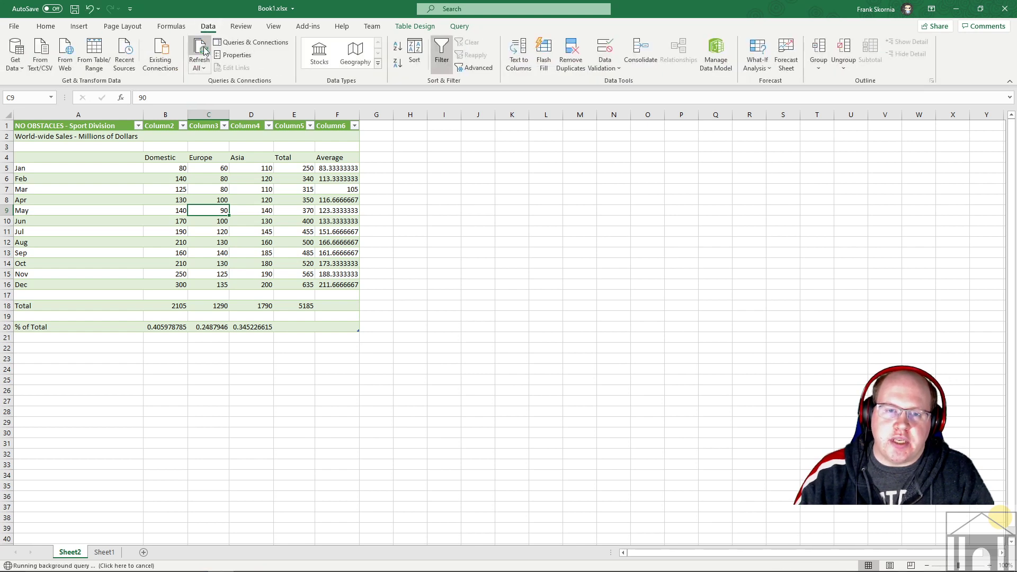
{"action": "left_click", "coordinate": [216, 211]}
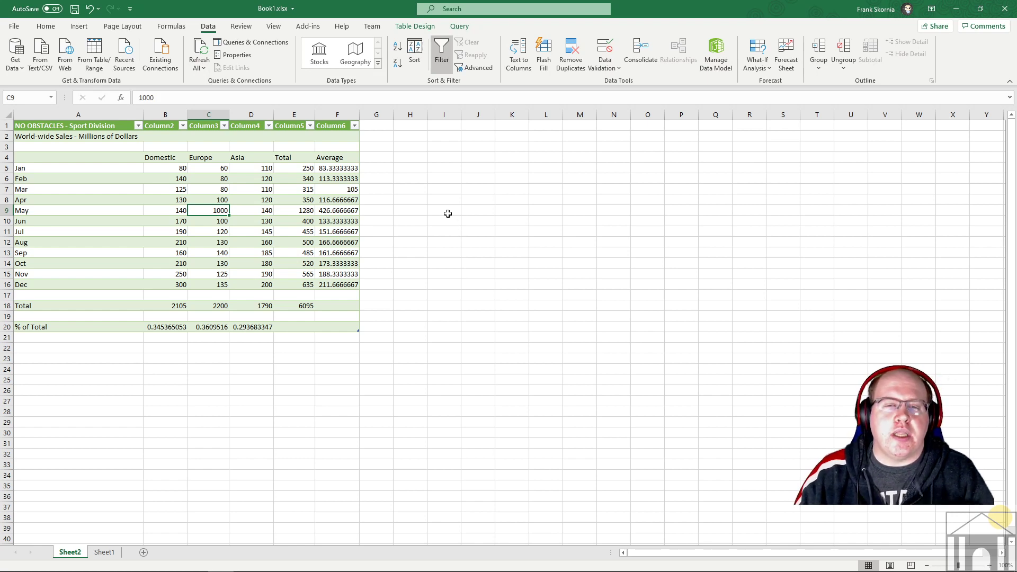
Check the last page of the exercises PDF in Adobe Acrobat Reader and return to Book1.xlsx in Excel
{"action": "mouse_move", "coordinate": [235, 556]}
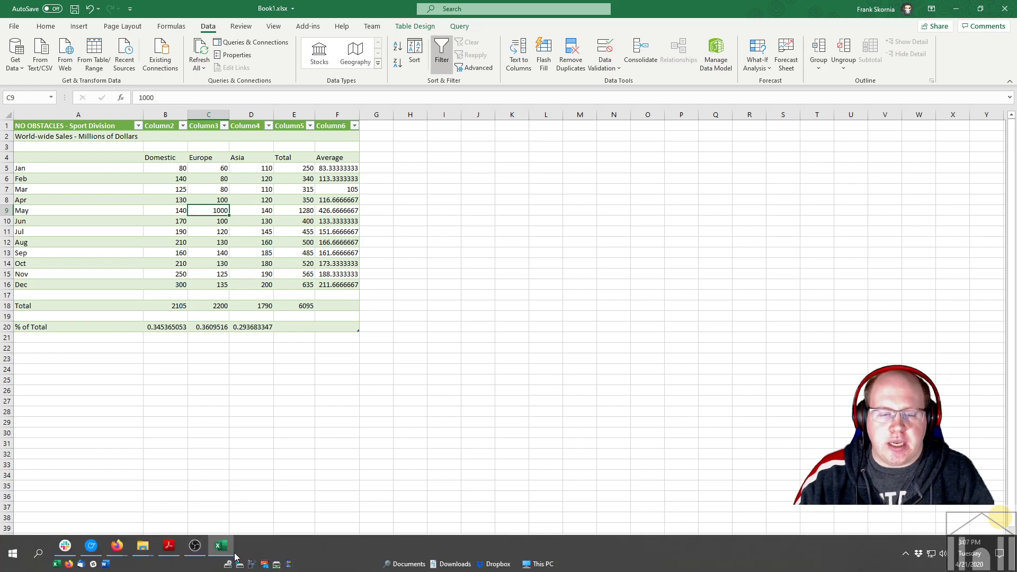
{"action": "left_click", "coordinate": [169, 546]}
{"action": "scroll", "coordinate": [568, 306], "scroll_direction": "down", "scroll_amount": 15}
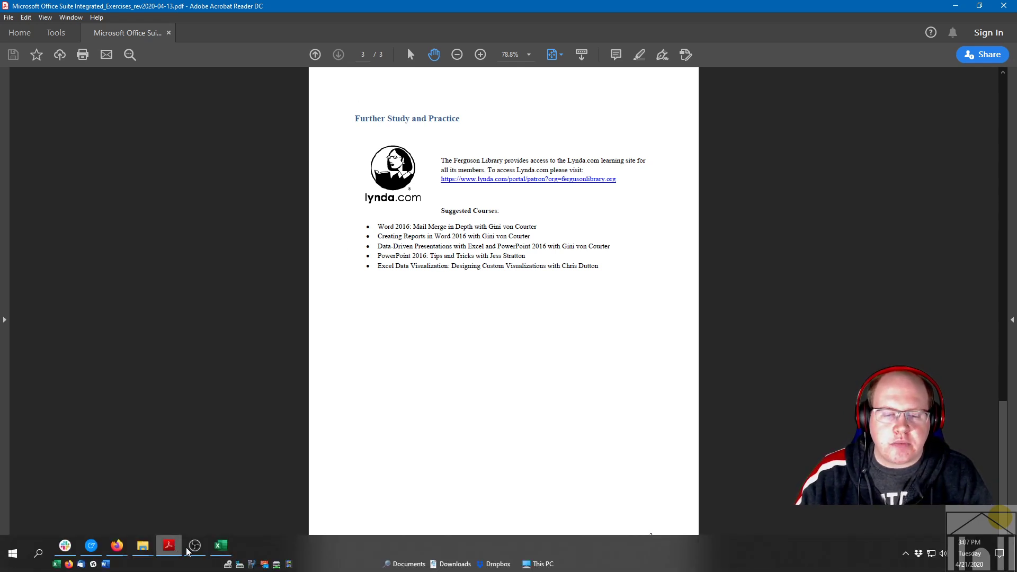
{"action": "left_click", "coordinate": [217, 547]}
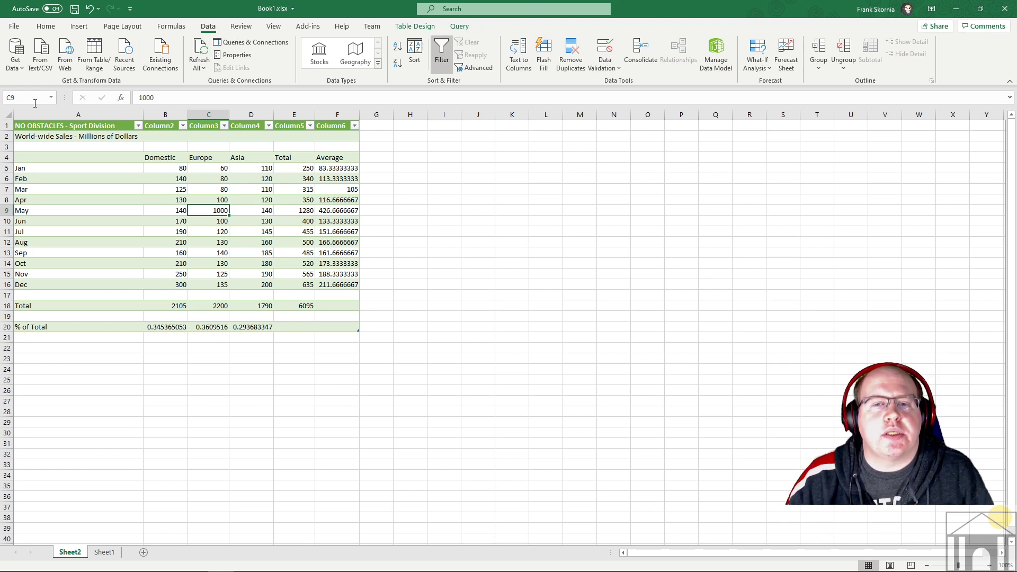
Close Book1.xlsx without saving and show the mail merge exercises on page 2 of the exercises PDF
{"action": "left_click", "coordinate": [533, 284]}
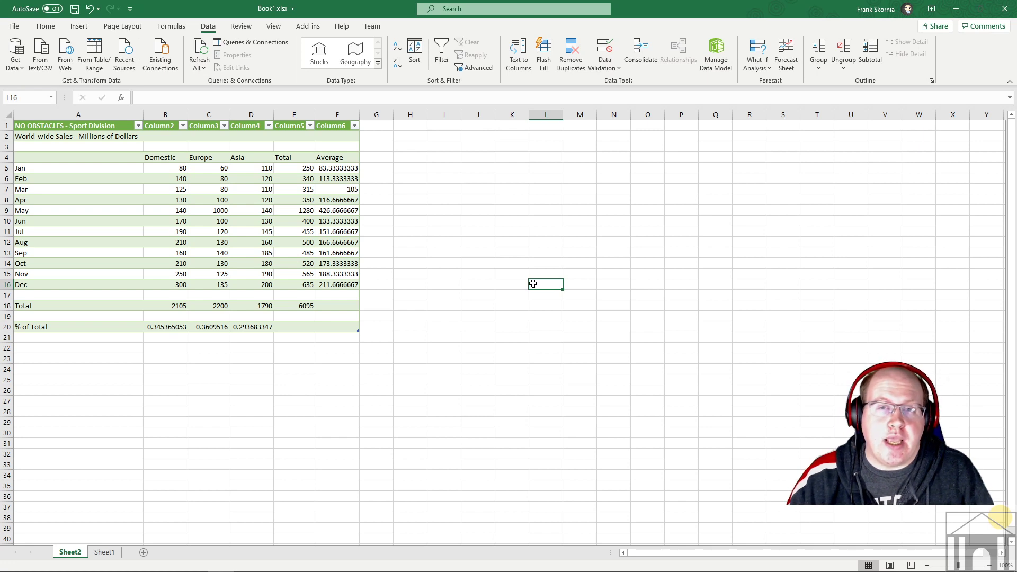
{"action": "left_click", "coordinate": [1005, 16]}
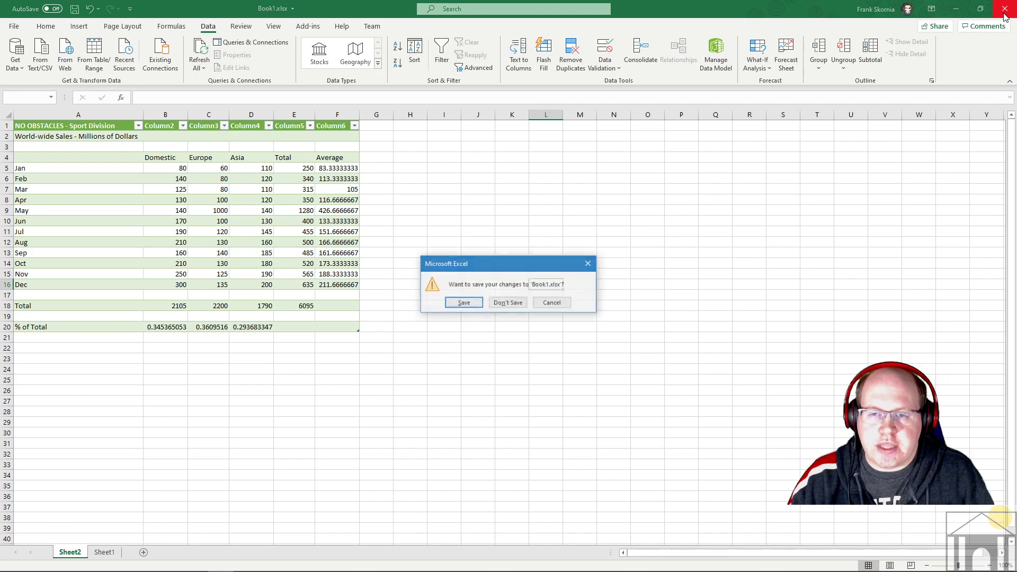
{"action": "left_click", "coordinate": [507, 303]}
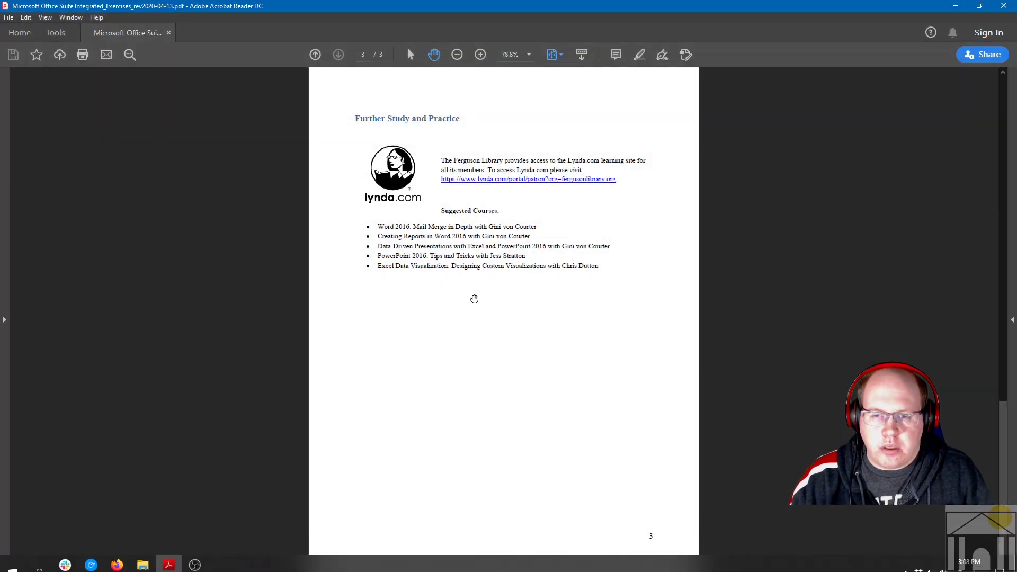
{"action": "scroll", "coordinate": [474, 298], "scroll_direction": "up", "scroll_amount": 5}
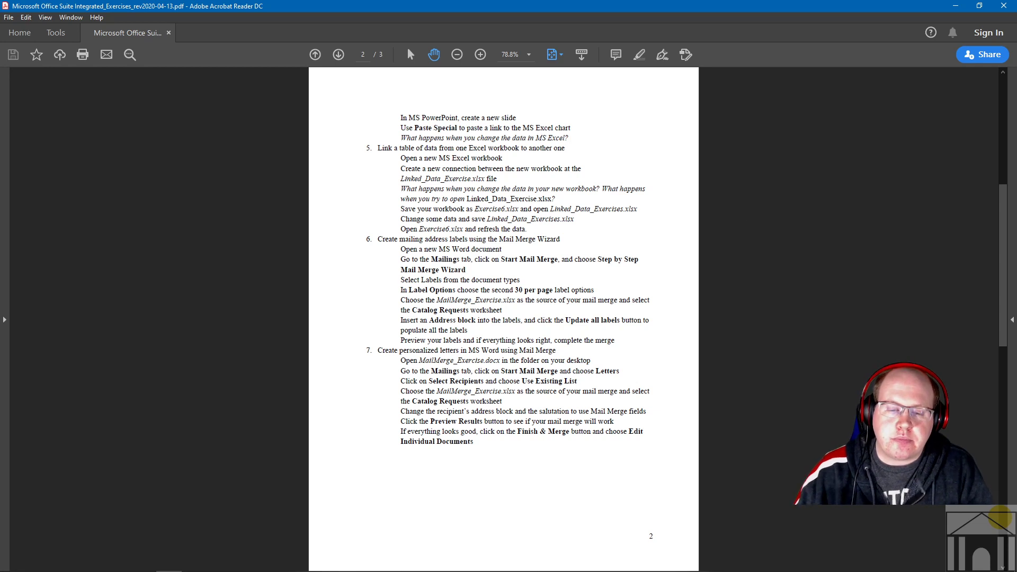
Locate the mail merge exercise files in the MS Office Integrated folder and on the Ferguson Library's online classes page in Firefox
{"action": "mouse_move", "coordinate": [155, 559]}
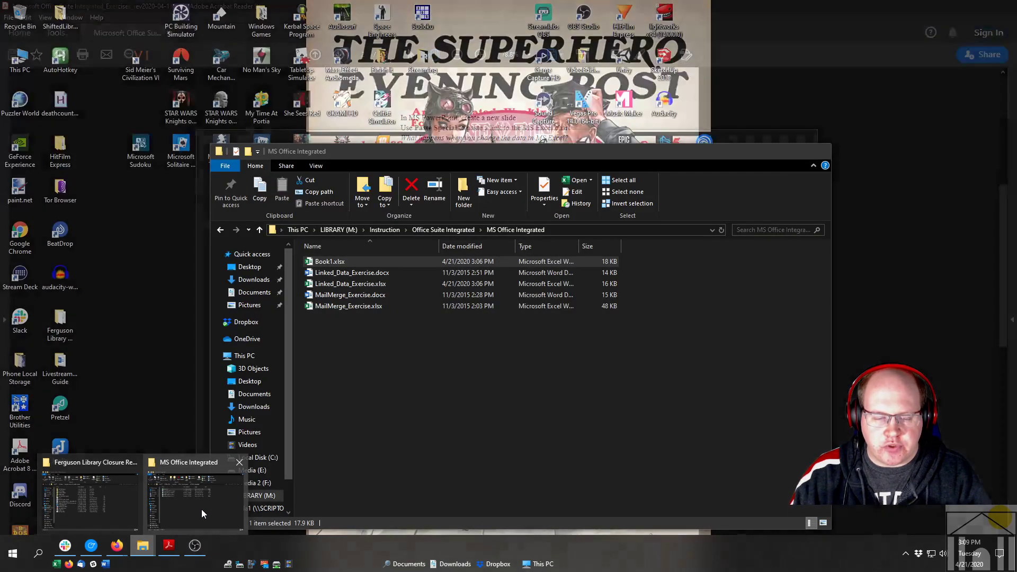
{"action": "left_click", "coordinate": [208, 509]}
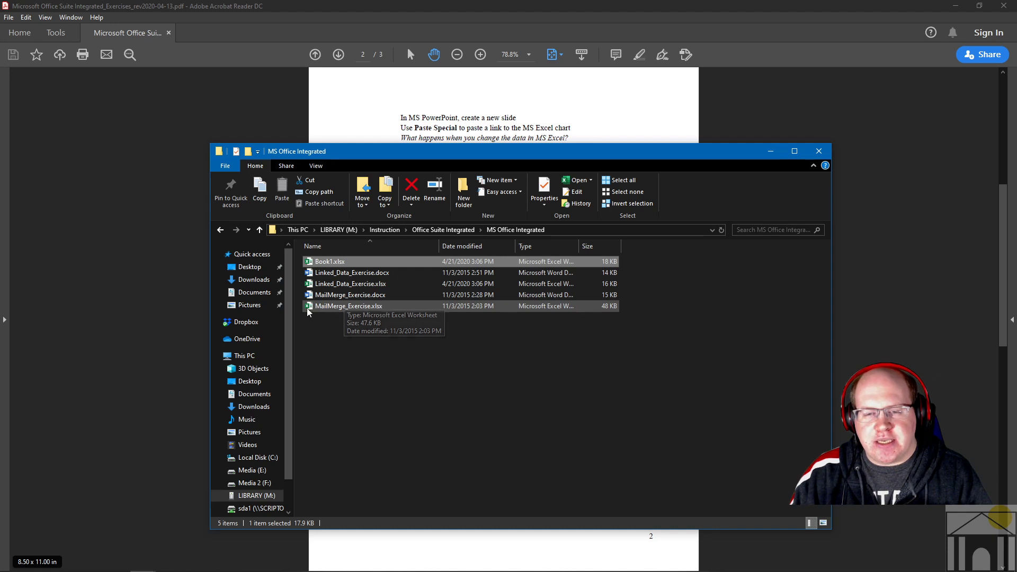
{"action": "left_click", "coordinate": [126, 549]}
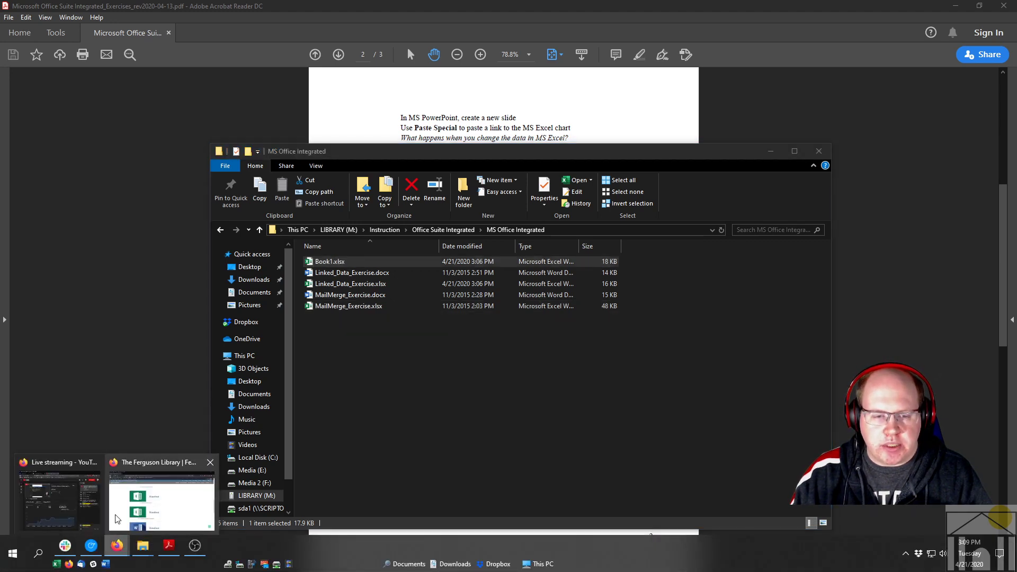
{"action": "left_click", "coordinate": [143, 510]}
{"action": "scroll", "coordinate": [554, 343], "scroll_direction": "down", "scroll_amount": 2}
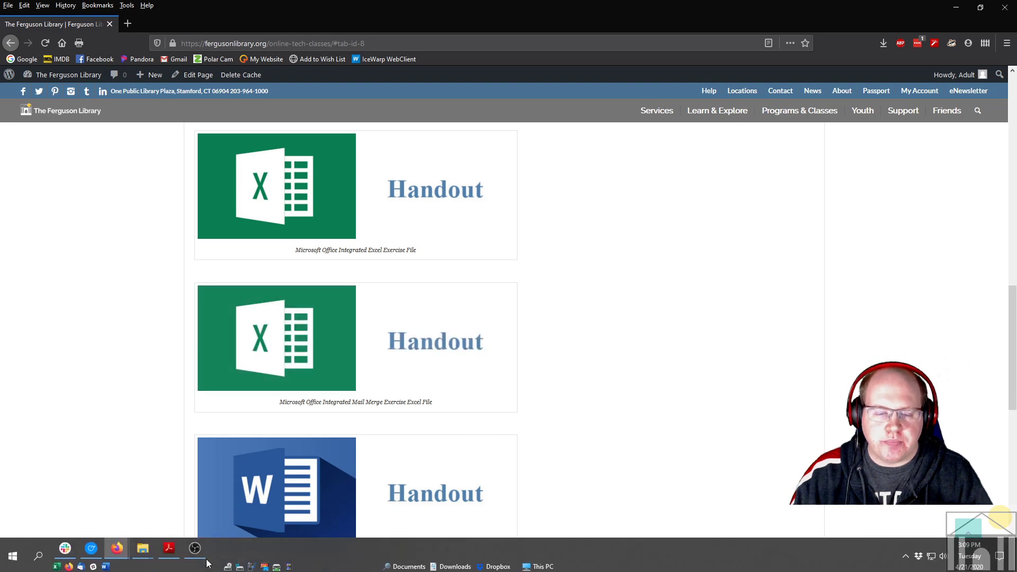
Open MailMerge_Exercise.xlsx from the MS Office Integrated folder
{"action": "mouse_move", "coordinate": [143, 548]}
{"action": "left_click", "coordinate": [212, 493]}
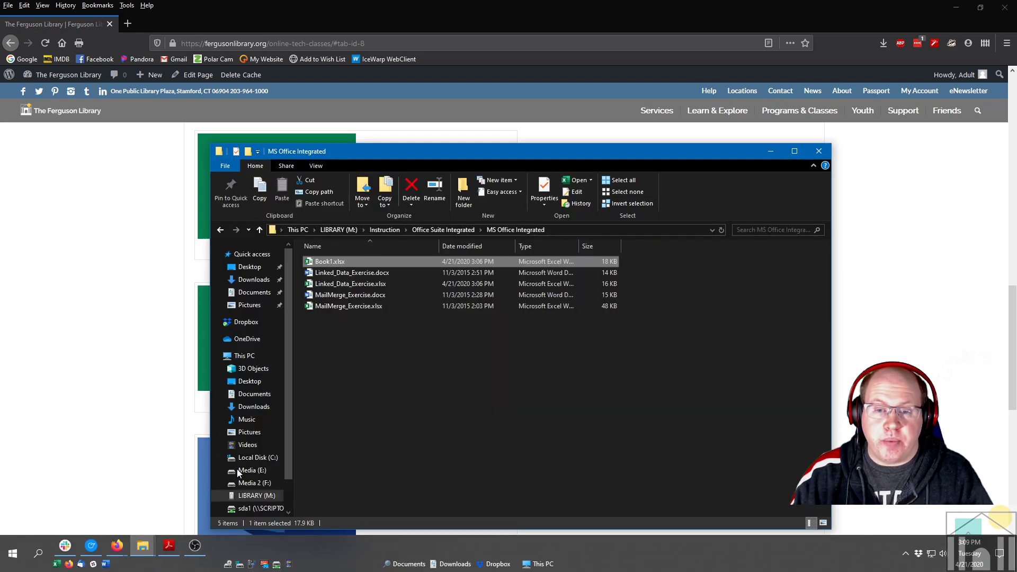
{"action": "left_click", "coordinate": [337, 306]}
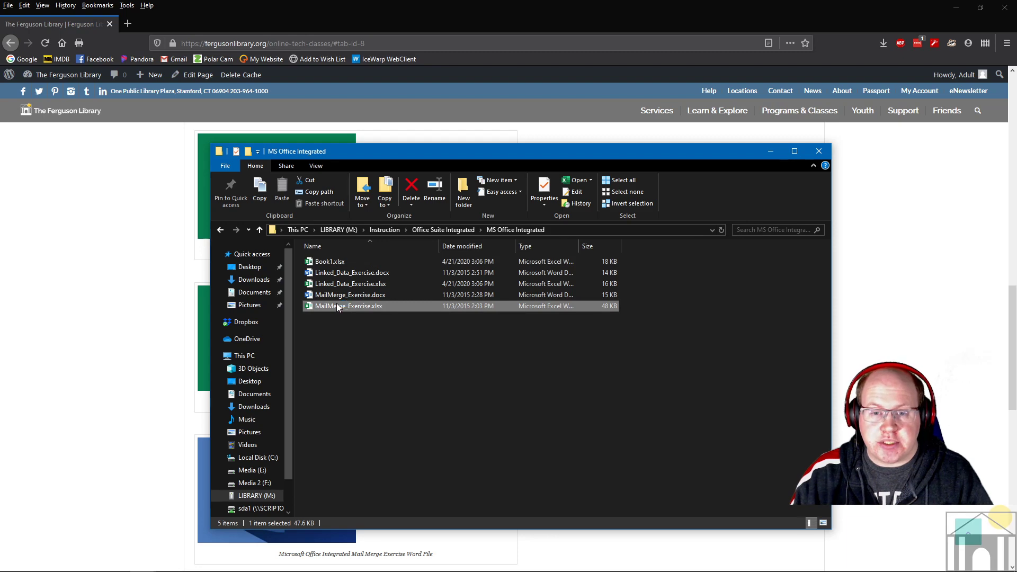
{"action": "double_click", "coordinate": [336, 305]}
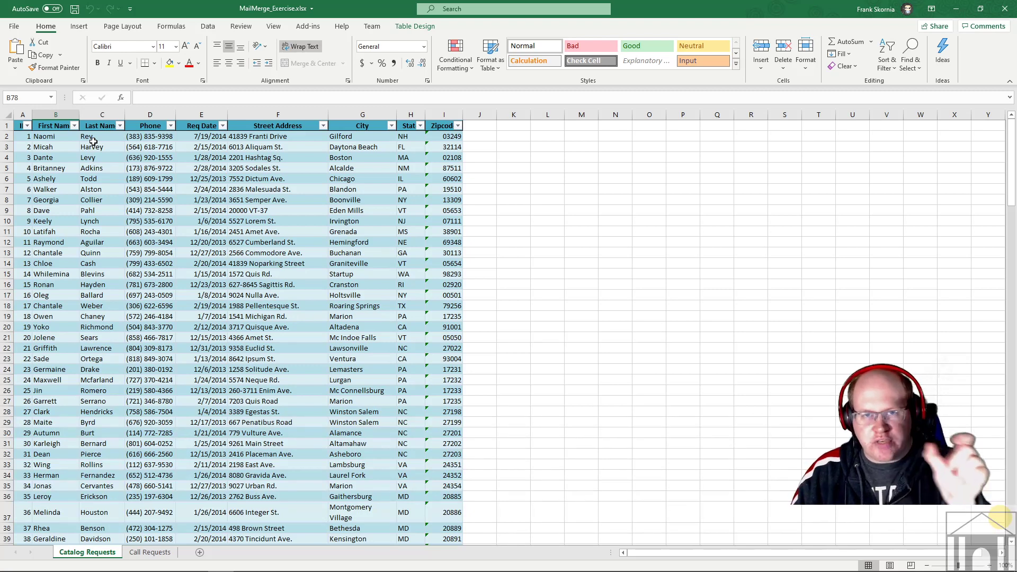
Examine the column headers and the first record's ID and name fields on the Catalog Requests sheet, enlarged for reading
{"action": "left_click", "coordinate": [50, 126]}
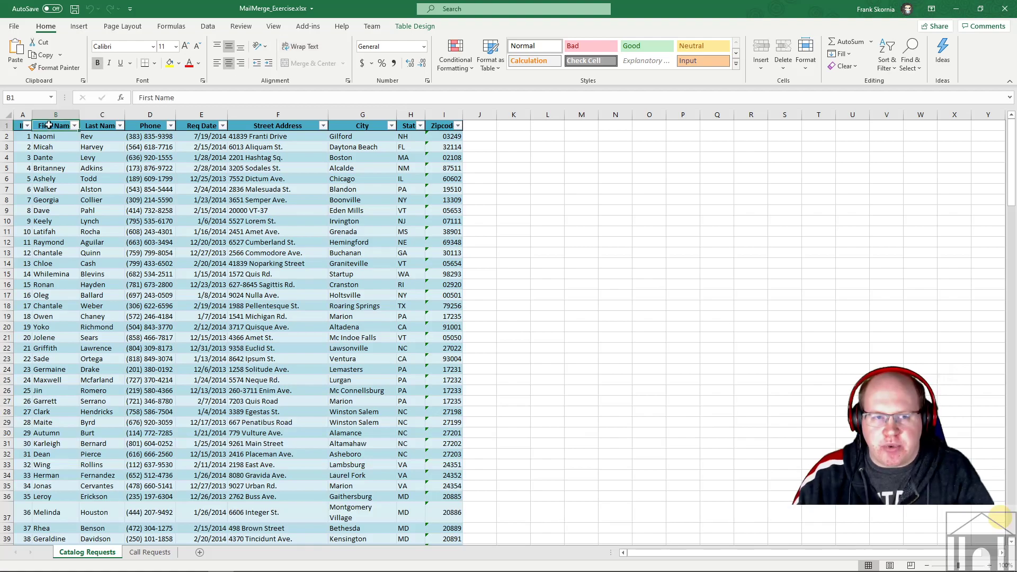
{"action": "left_click", "coordinate": [97, 127]}
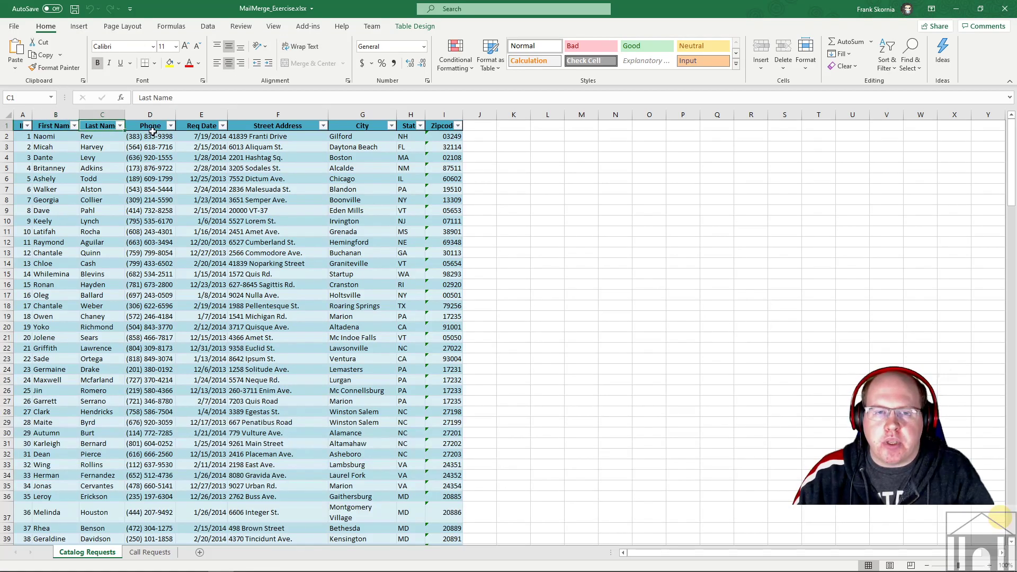
{"action": "left_click", "coordinate": [990, 565]}
{"action": "left_click", "coordinate": [990, 565]}
{"action": "left_click", "coordinate": [990, 565]}
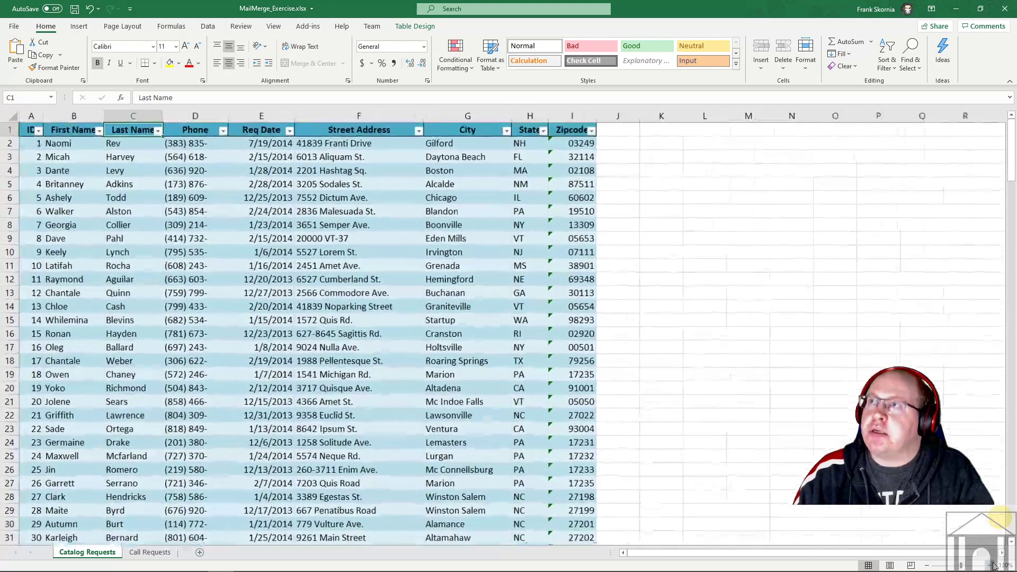
{"action": "left_click", "coordinate": [990, 565]}
{"action": "left_click", "coordinate": [989, 565]}
{"action": "left_click", "coordinate": [990, 565]}
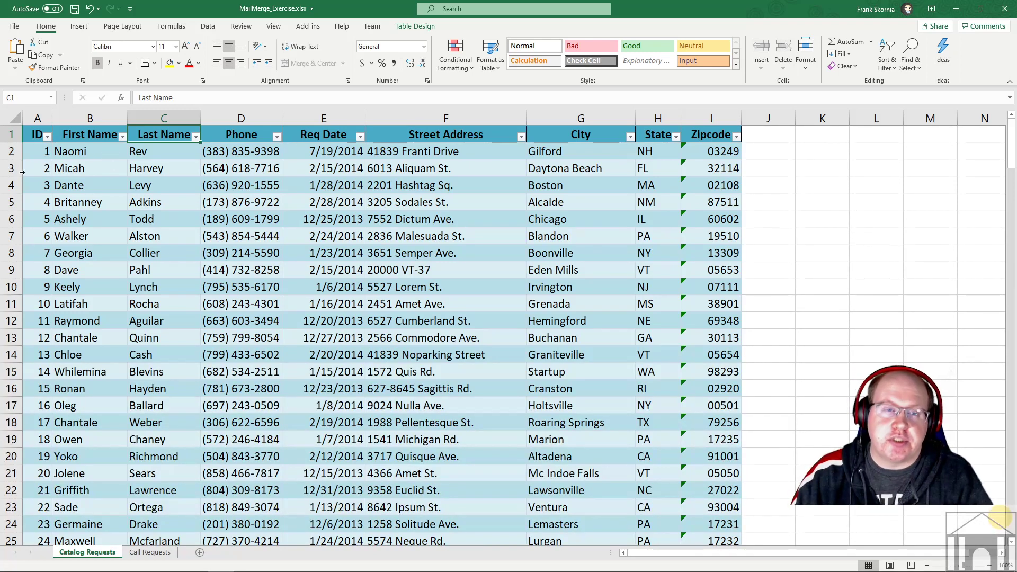
{"action": "left_click", "coordinate": [48, 151]}
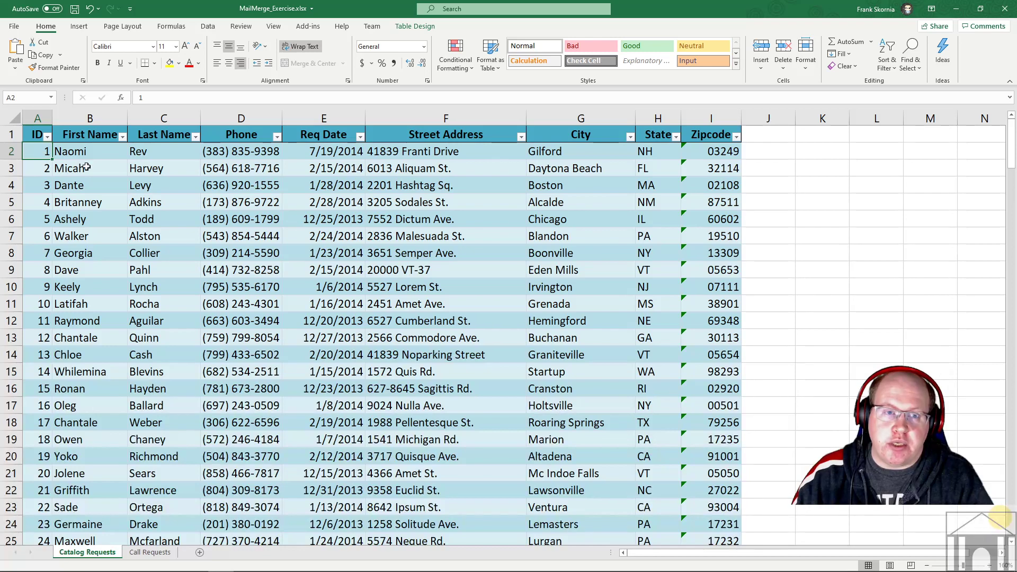
{"action": "left_click", "coordinate": [89, 151]}
{"action": "left_click", "coordinate": [152, 148]}
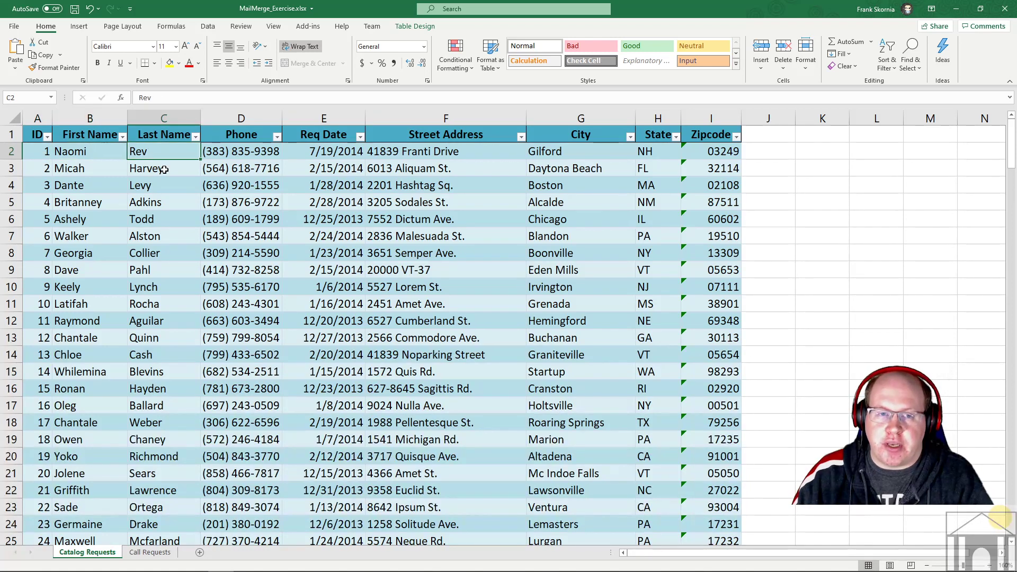
Examine the Phone, Street Address and Req Date columns on the Catalog Requests sheet and close the MailMerge_Exercise.xlsx workbook
{"action": "left_click", "coordinate": [235, 146]}
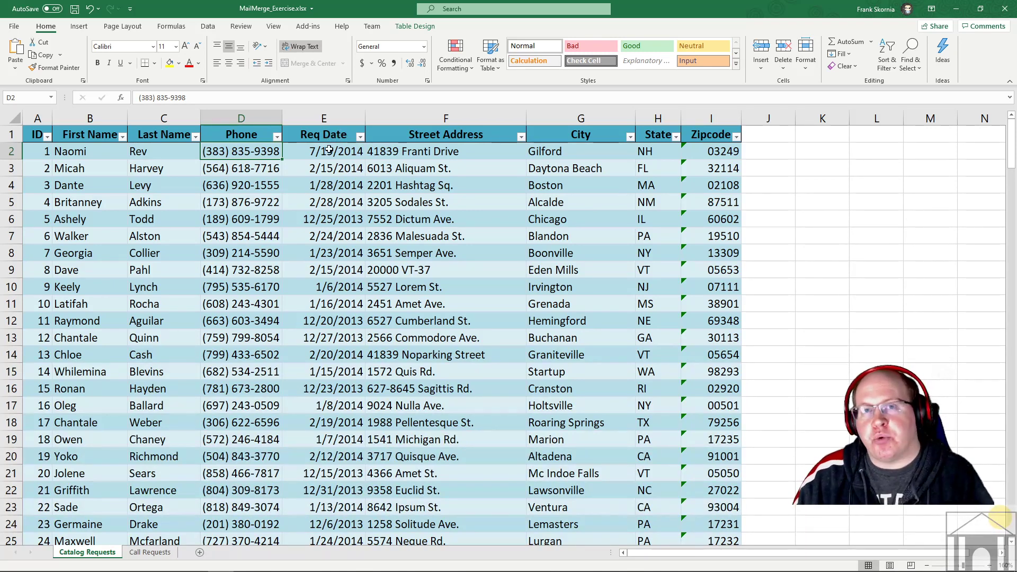
{"action": "left_click", "coordinate": [434, 133]}
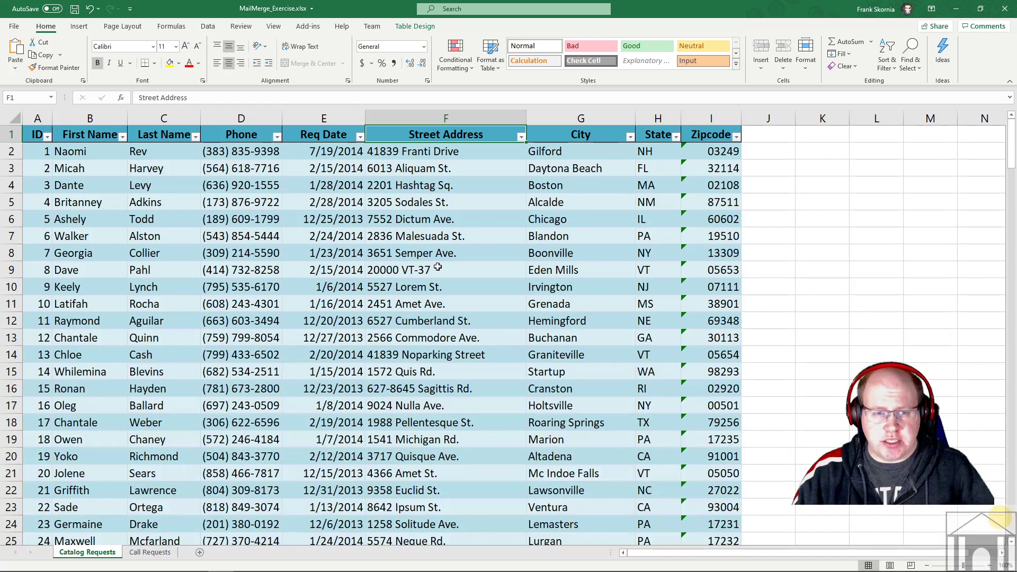
{"action": "left_click", "coordinate": [325, 152]}
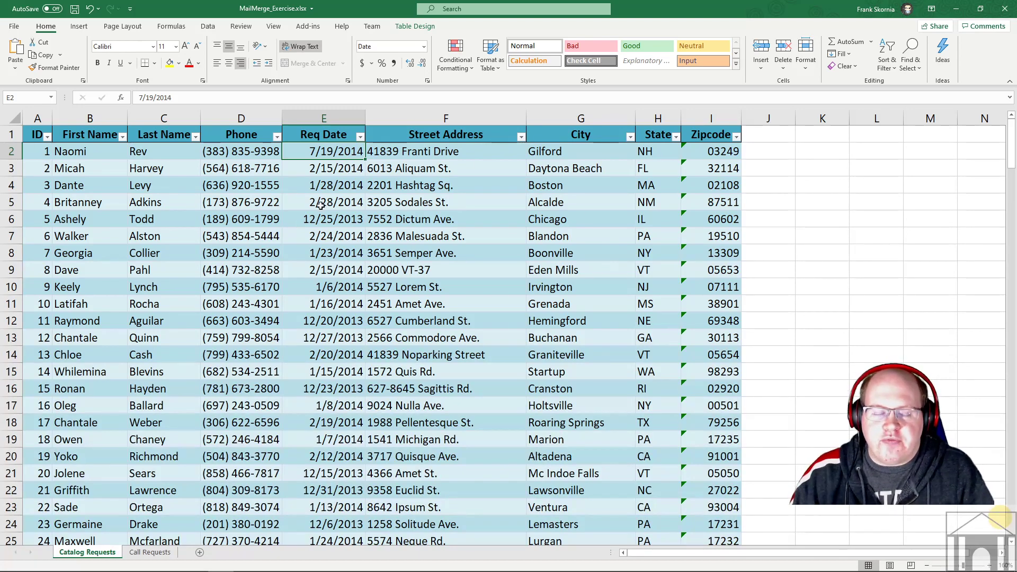
{"action": "scroll", "coordinate": [321, 205], "scroll_direction": "down", "scroll_amount": 1}
{"action": "scroll", "coordinate": [172, 339], "scroll_direction": "up", "scroll_amount": 1}
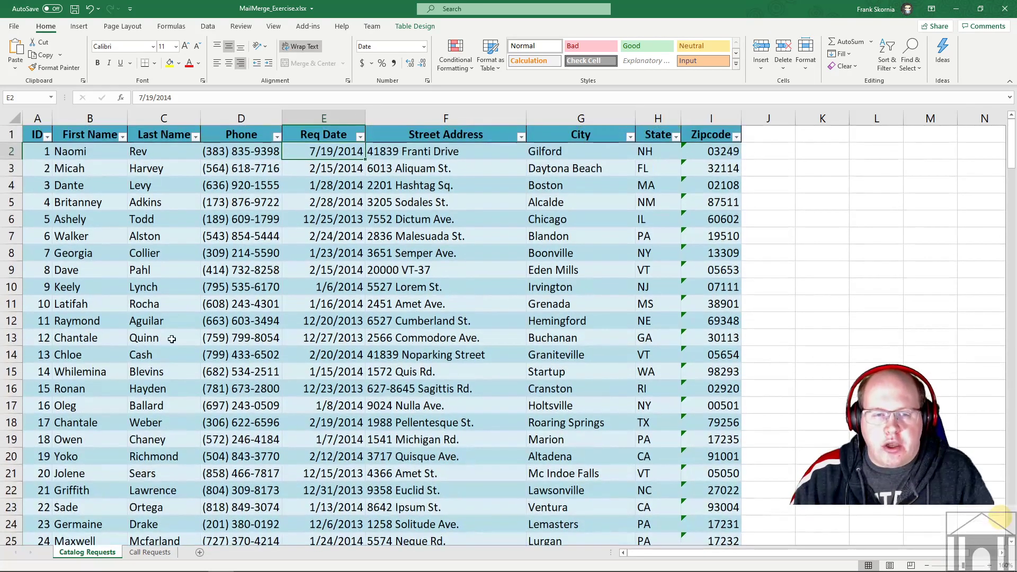
{"action": "scroll", "coordinate": [358, 294], "scroll_direction": "down", "scroll_amount": 1}
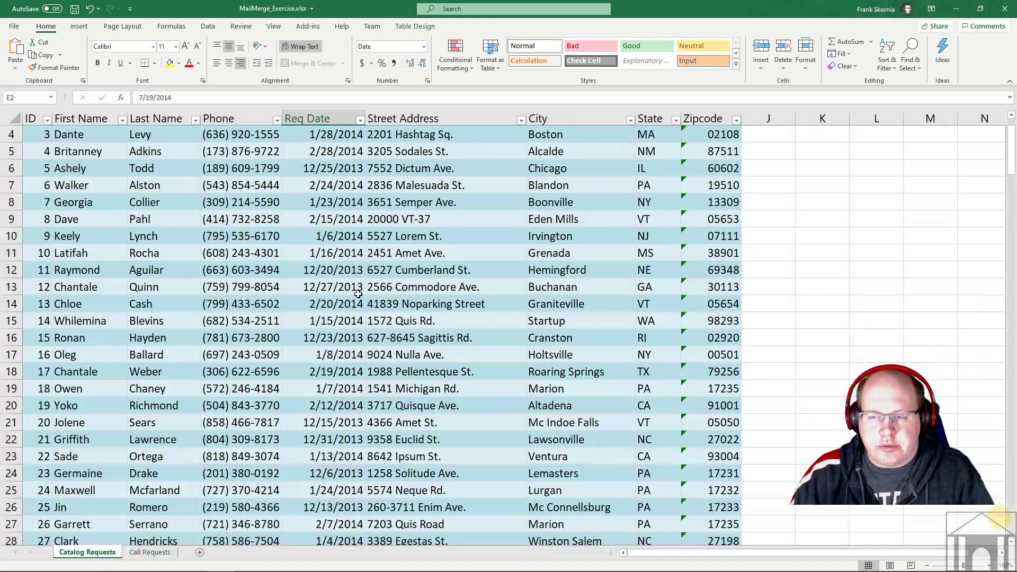
{"action": "scroll", "coordinate": [413, 293], "scroll_direction": "up", "scroll_amount": 1}
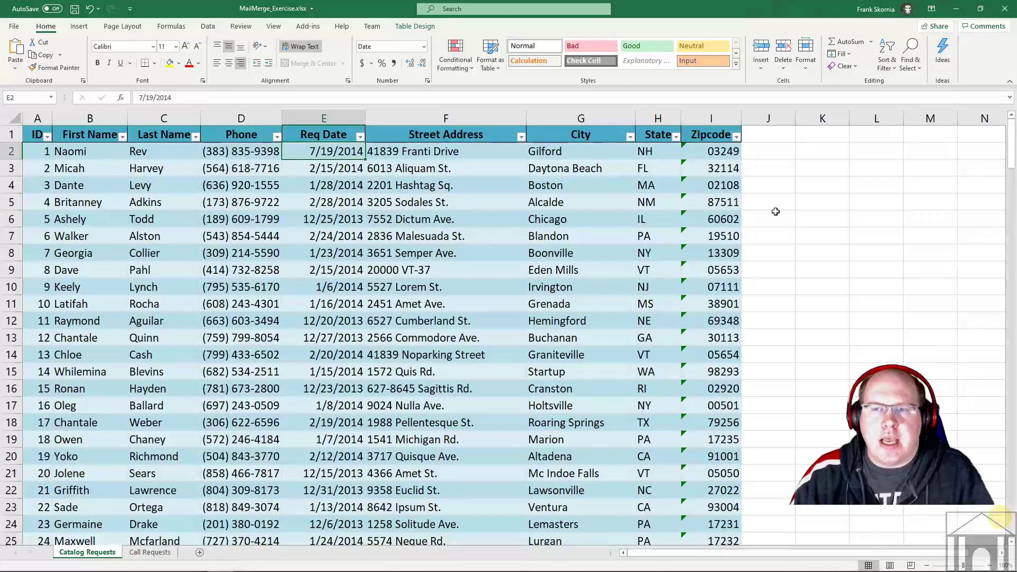
{"action": "left_click", "coordinate": [1004, 8]}
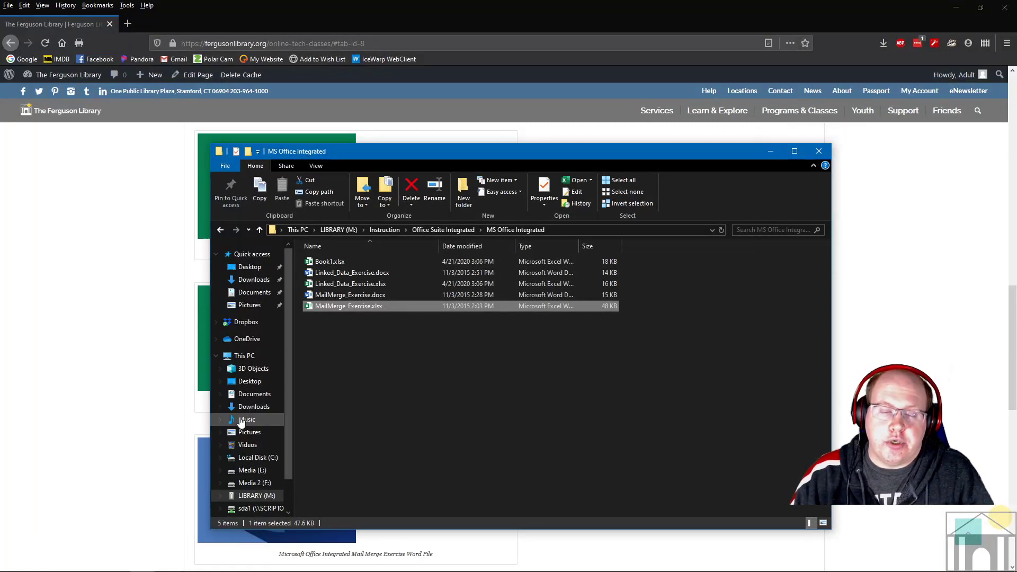
Switch to Word, create a blank document and maximize its window
{"action": "mouse_move", "coordinate": [144, 569]}
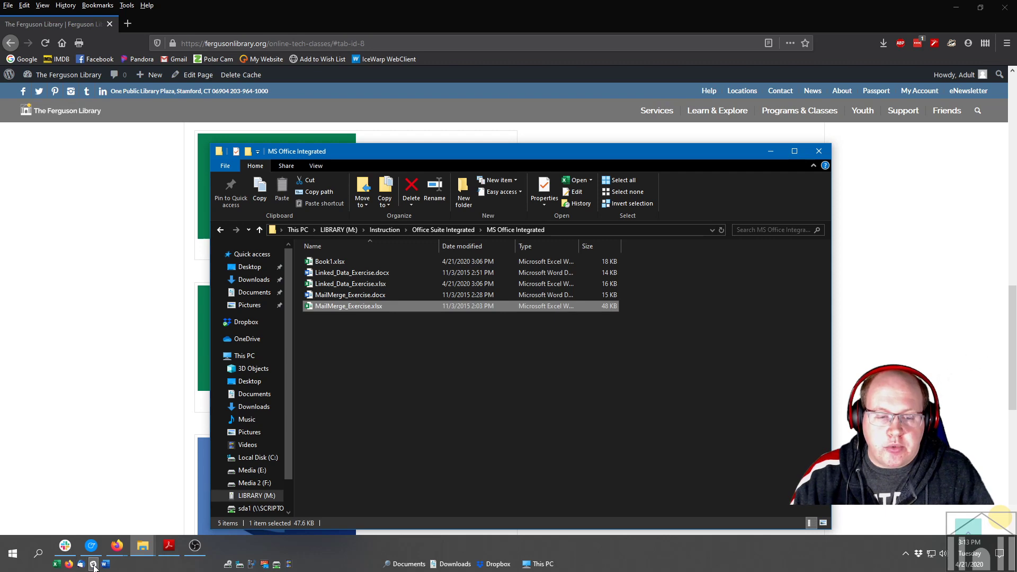
{"action": "left_click", "coordinate": [106, 563]}
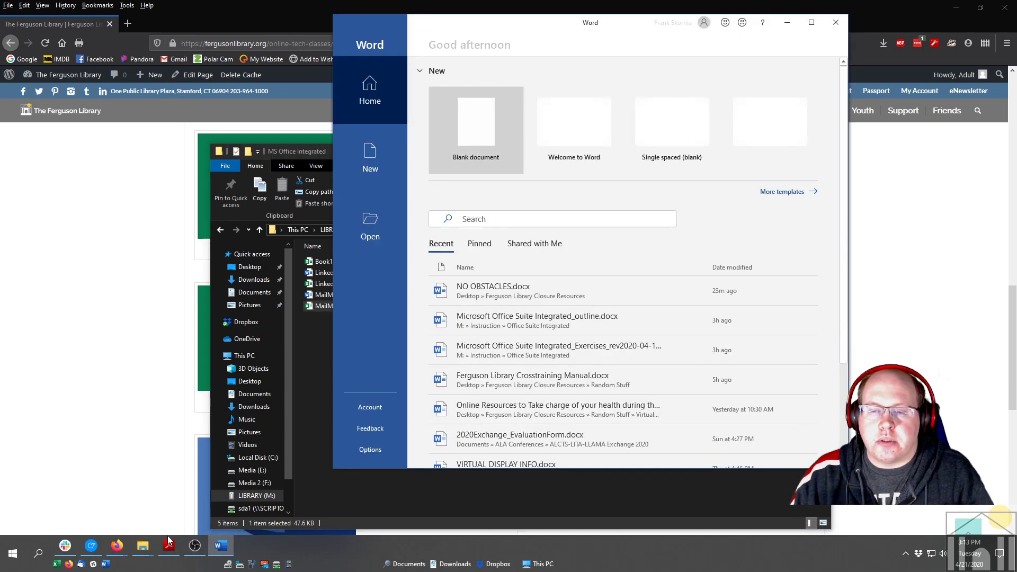
{"action": "left_click", "coordinate": [477, 136]}
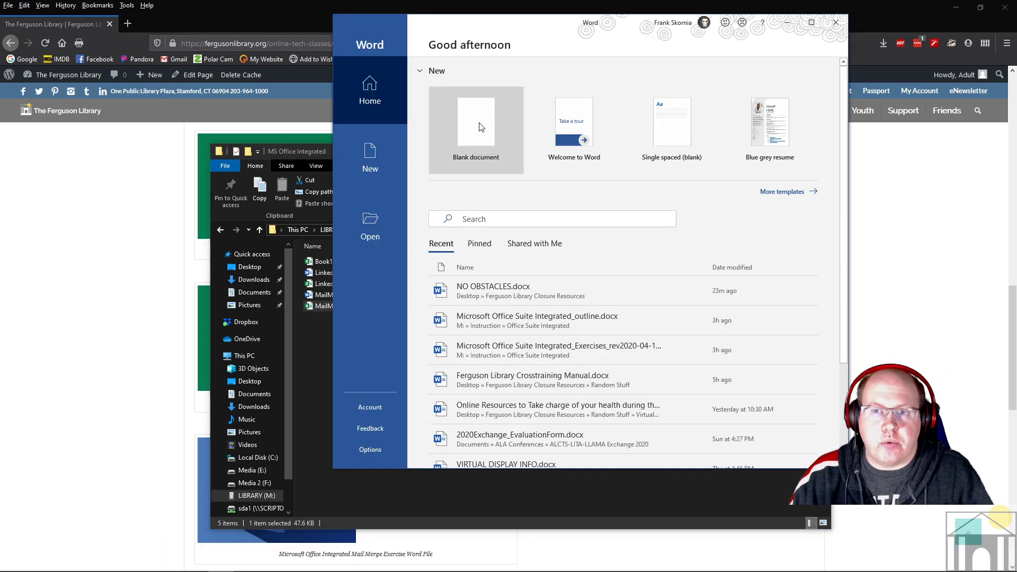
{"action": "left_click", "coordinate": [810, 23]}
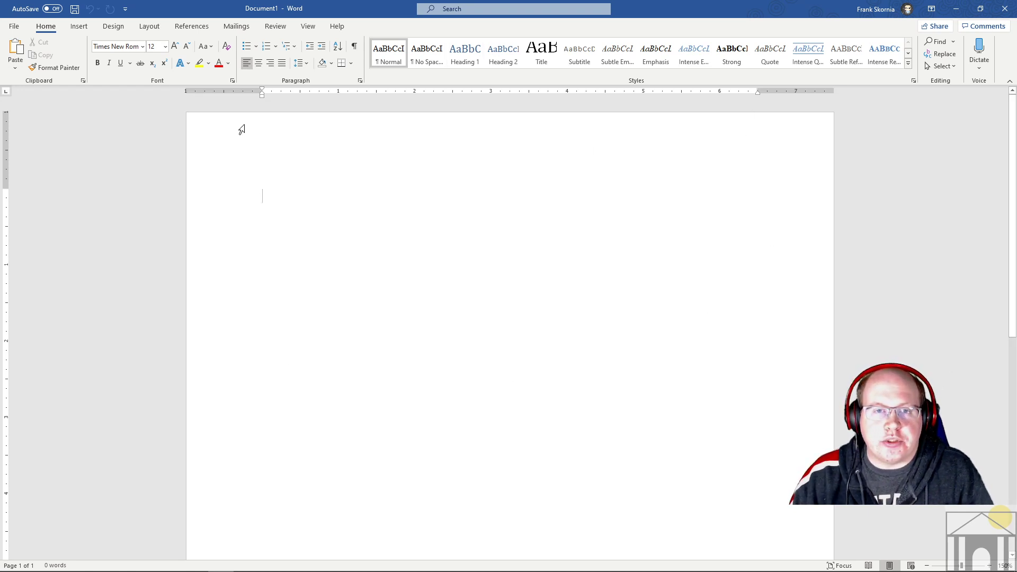
Start the Step-by-Step Mail Merge Wizard, choose Labels as the document type and continue to the starting document stage
{"action": "left_click", "coordinate": [237, 26]}
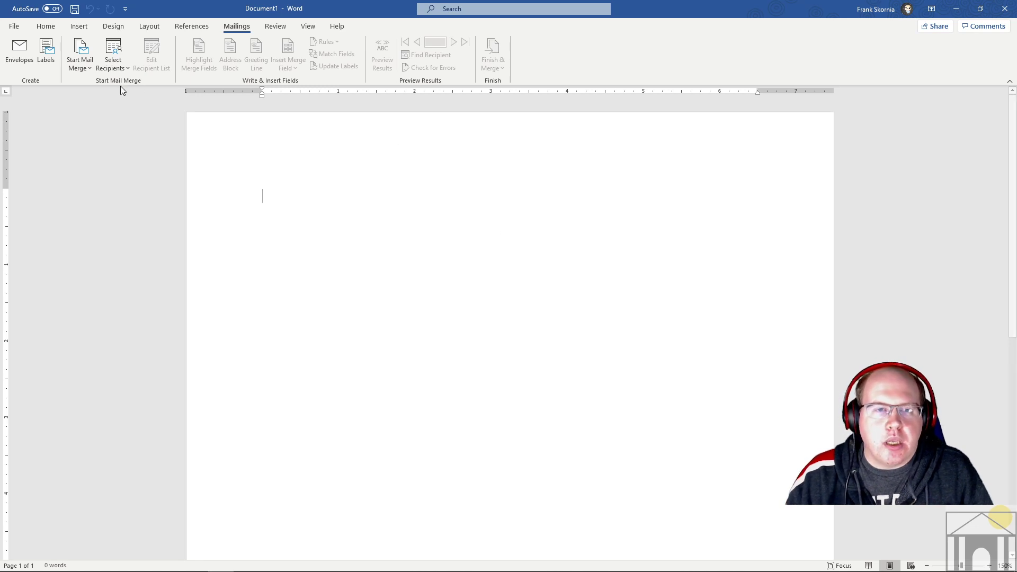
{"action": "left_click", "coordinate": [86, 66]}
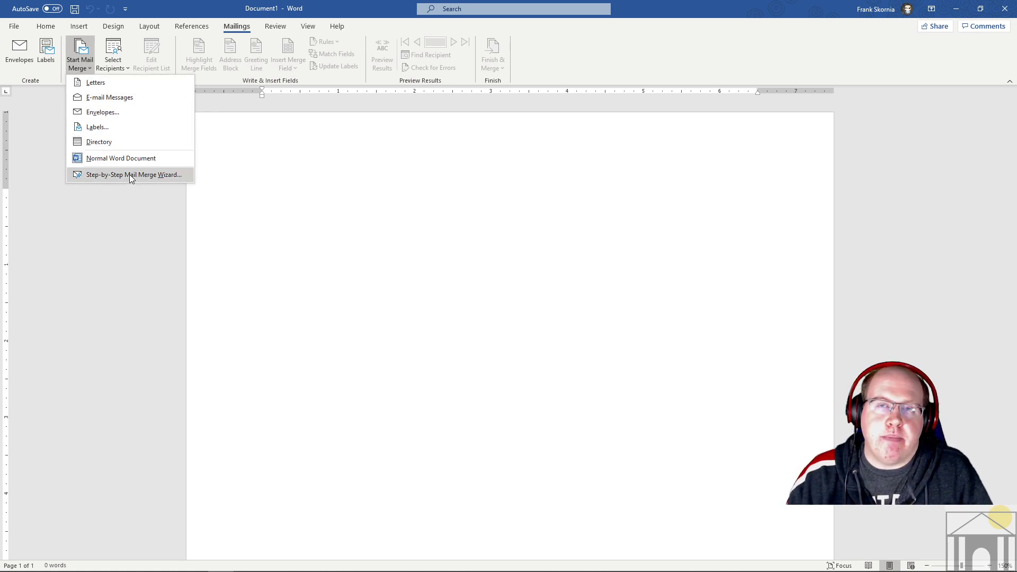
{"action": "left_click", "coordinate": [157, 177]}
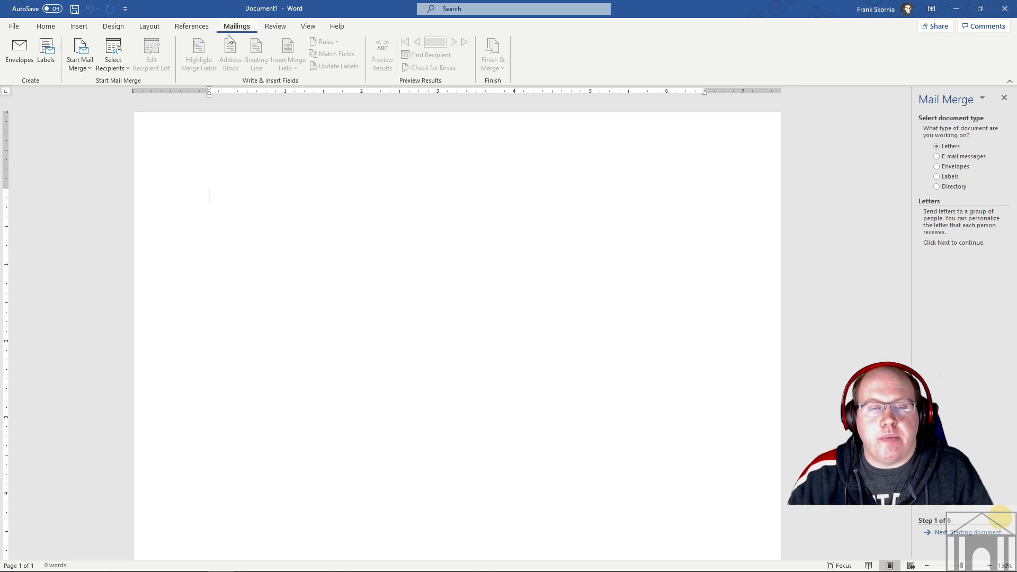
{"action": "left_click", "coordinate": [80, 65]}
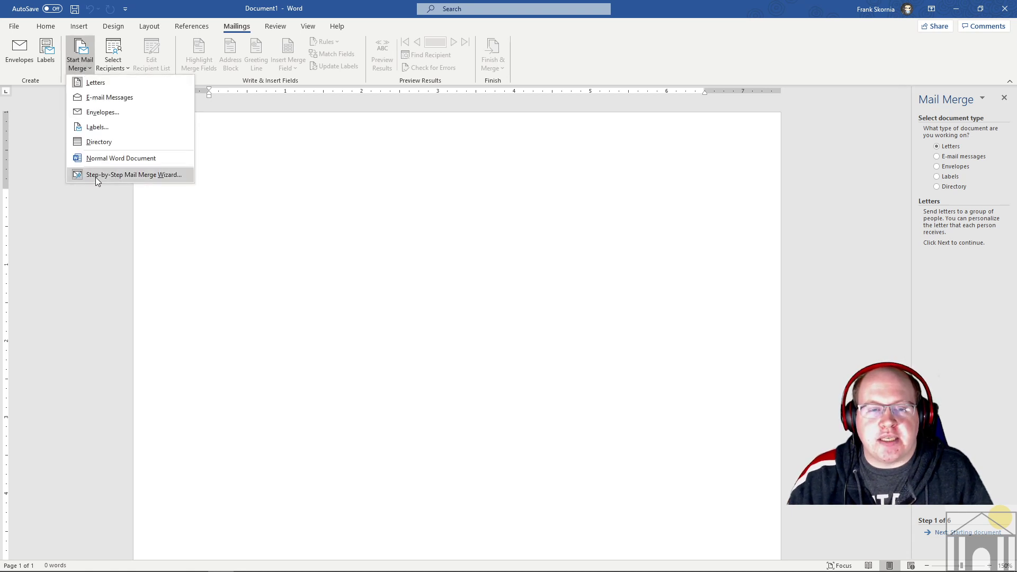
{"action": "left_click", "coordinate": [97, 206]}
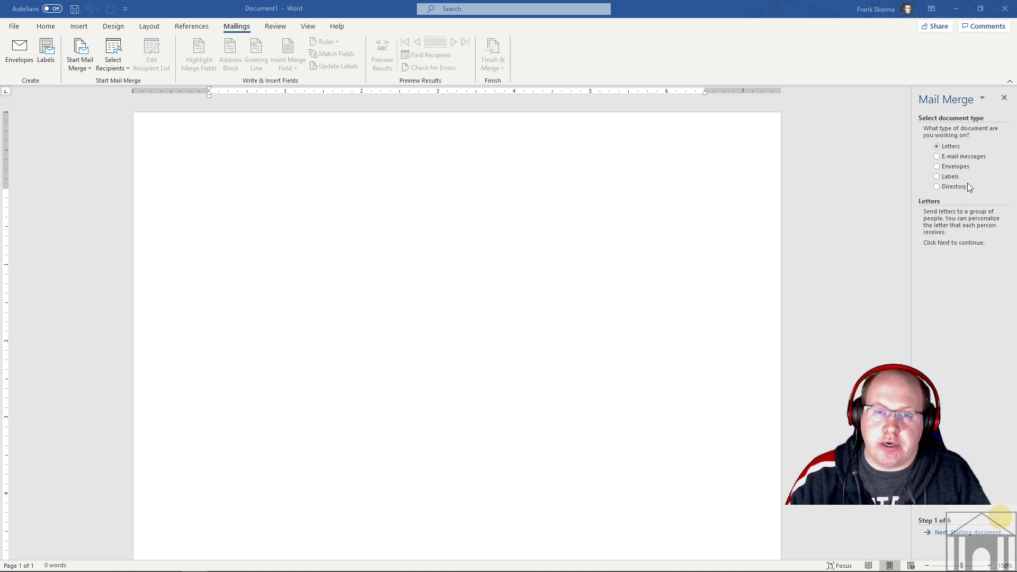
{"action": "left_click", "coordinate": [936, 177]}
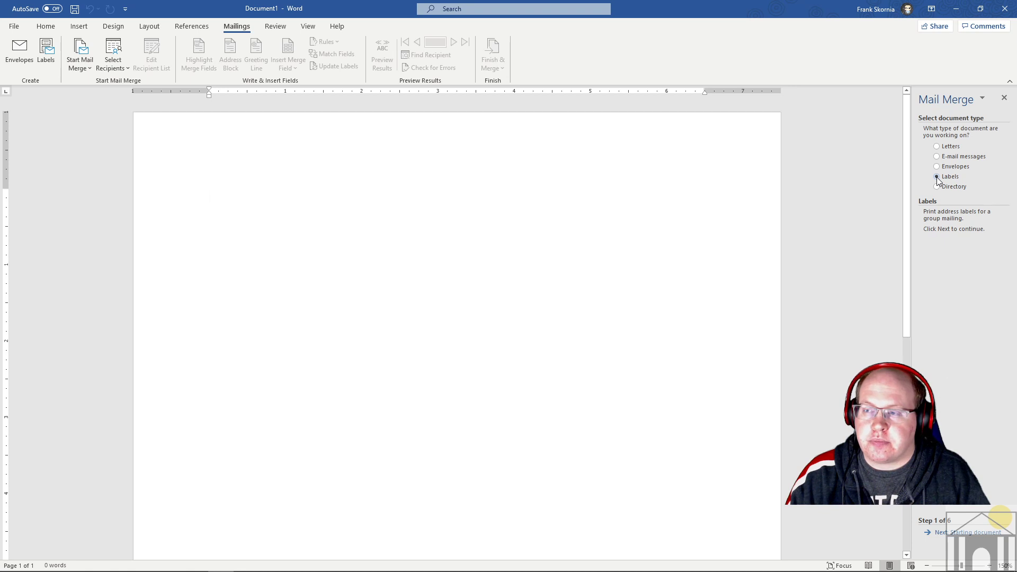
{"action": "left_click", "coordinate": [960, 533]}
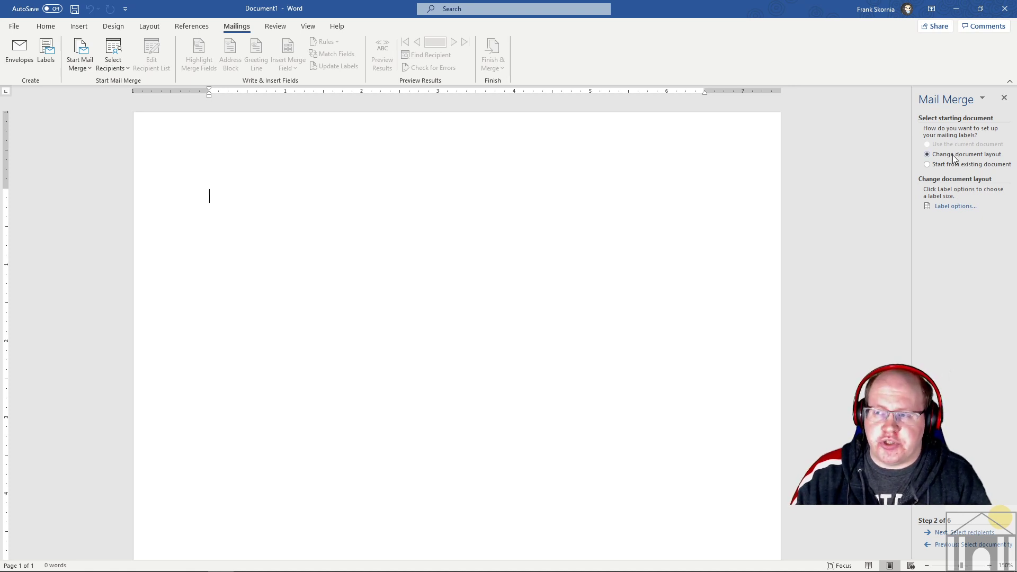
Open the label options for the changed document layout and keep Manual as the page printer tray
{"action": "left_click", "coordinate": [953, 207]}
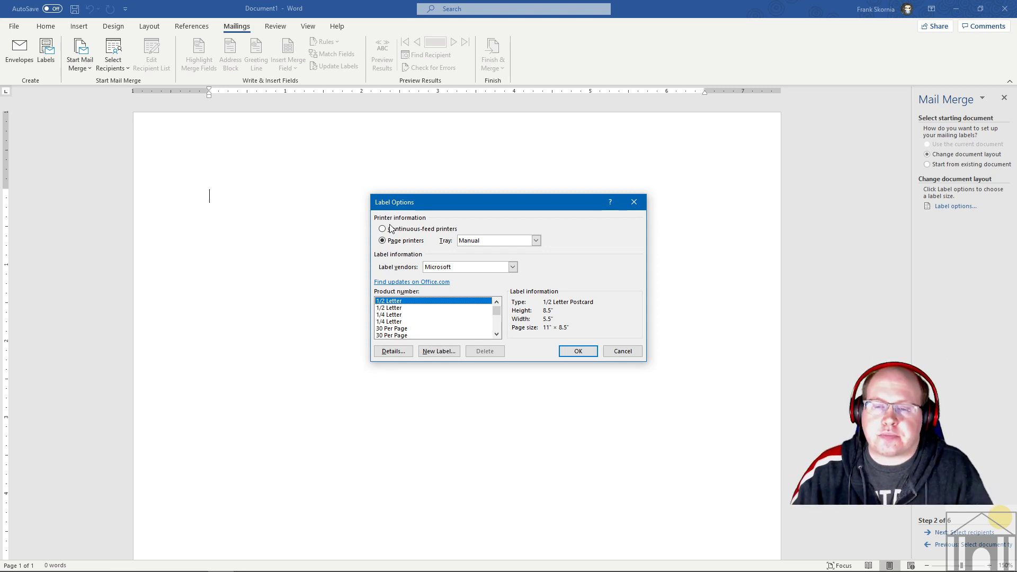
{"action": "left_click", "coordinate": [507, 241]}
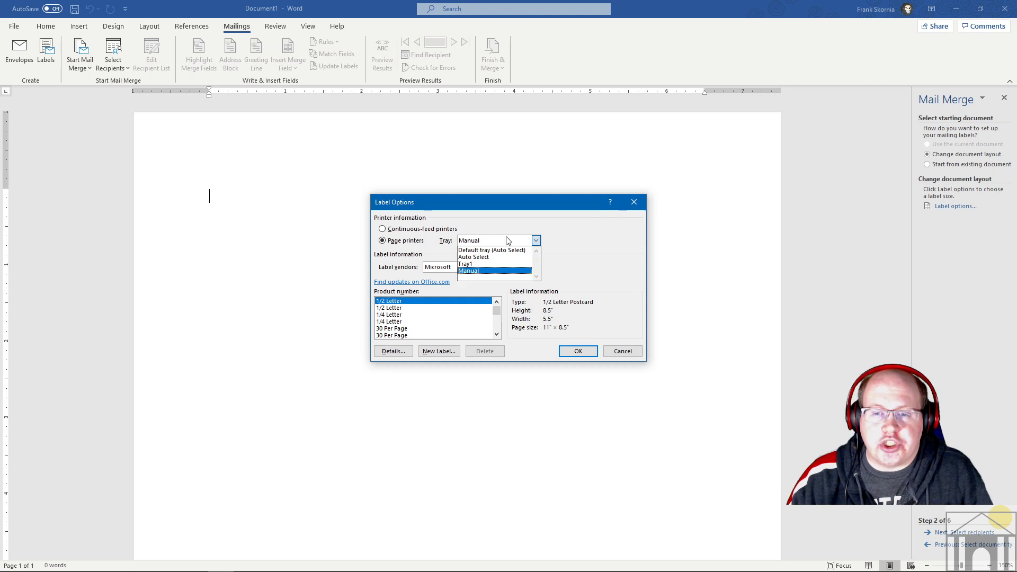
{"action": "left_click", "coordinate": [476, 271]}
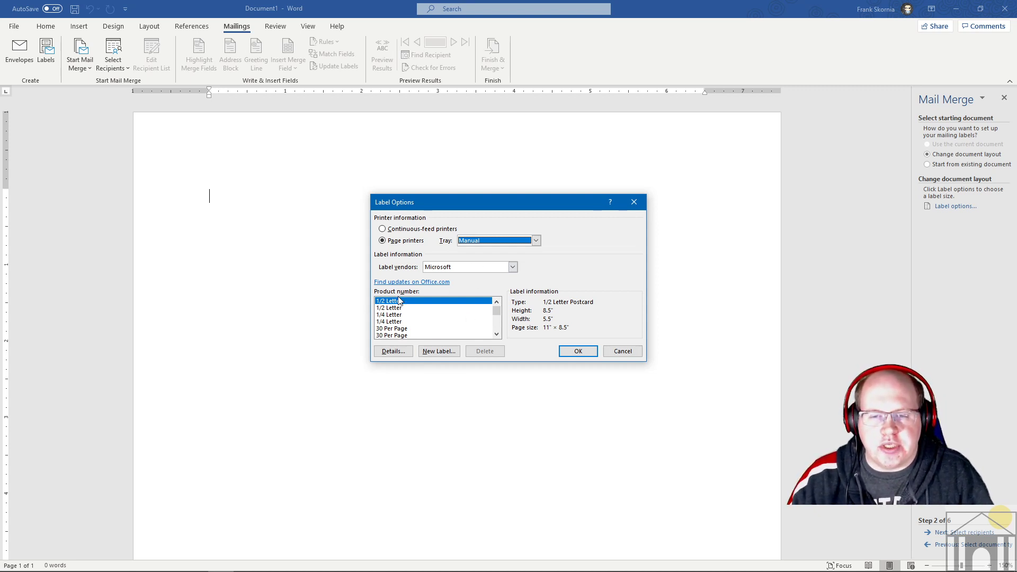
Choose Avery US Letter as the label vendor and select the 5660 Address Labels product
{"action": "left_click", "coordinate": [513, 267]}
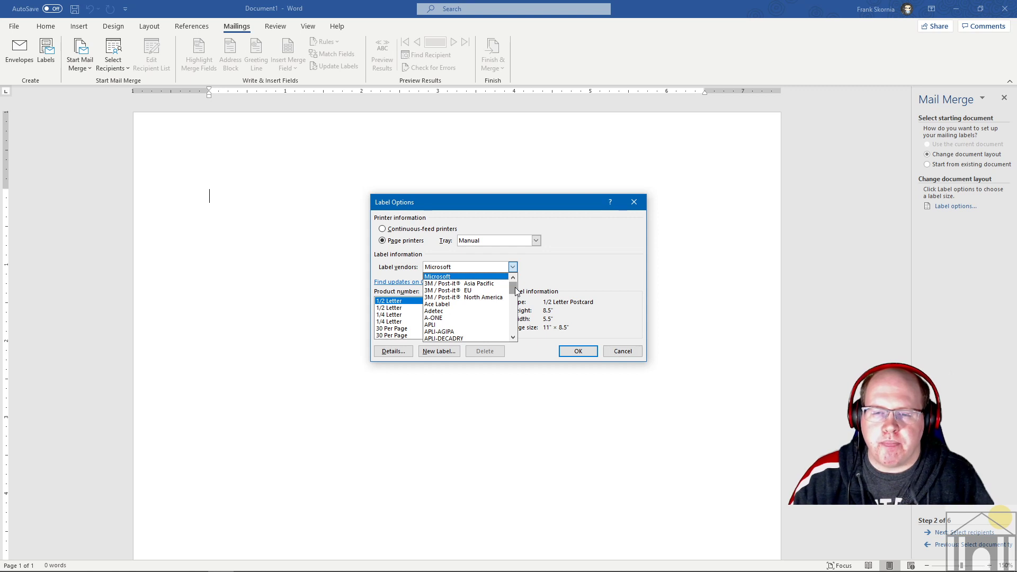
{"action": "scroll", "coordinate": [514, 292], "scroll_direction": "down", "scroll_amount": 3}
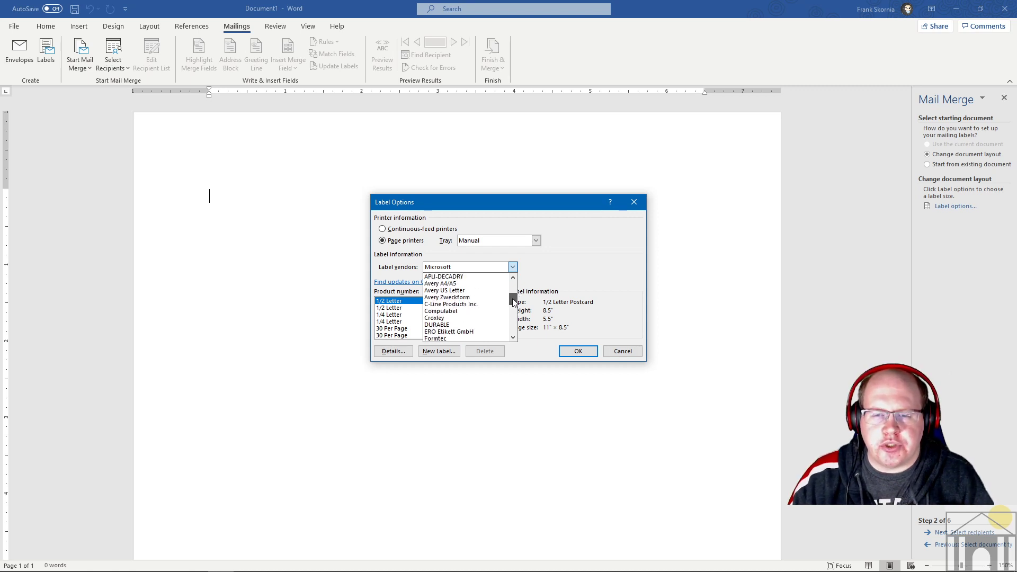
{"action": "left_click", "coordinate": [447, 291]}
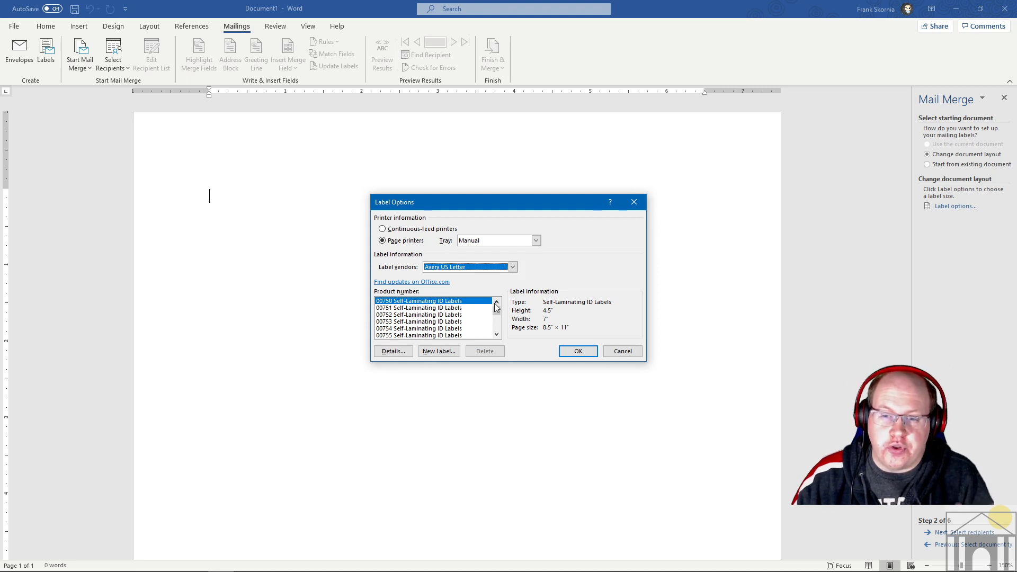
{"action": "left_click_drag", "start_coordinate": [499, 311], "coordinate": [497, 323]}
{"action": "left_click", "coordinate": [398, 328]}
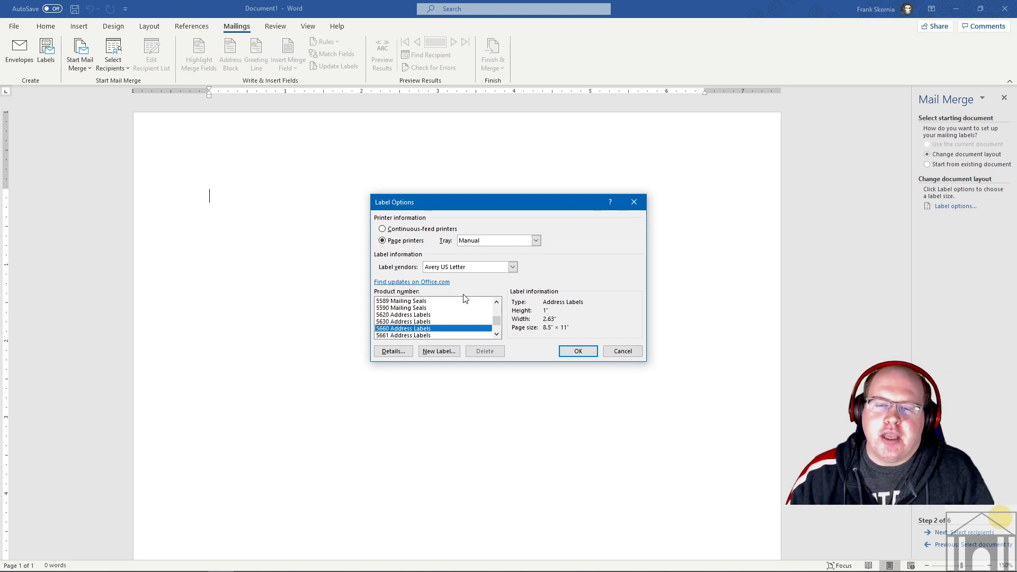
Look through the label vendors again and set the vendor back to Microsoft
{"action": "left_click", "coordinate": [512, 267]}
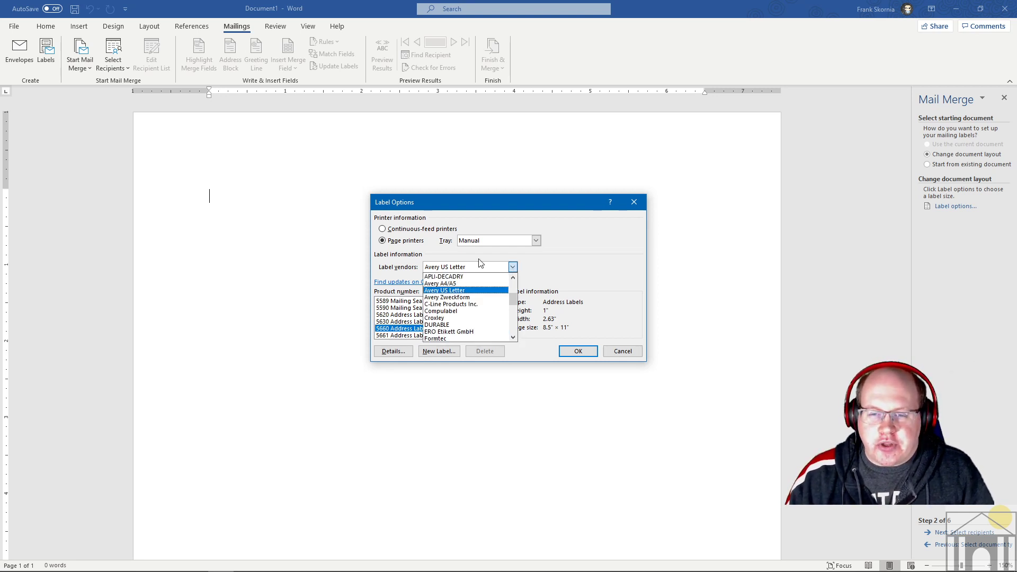
{"action": "left_click_drag", "start_coordinate": [515, 298], "coordinate": [515, 279]}
{"action": "left_click", "coordinate": [451, 271]}
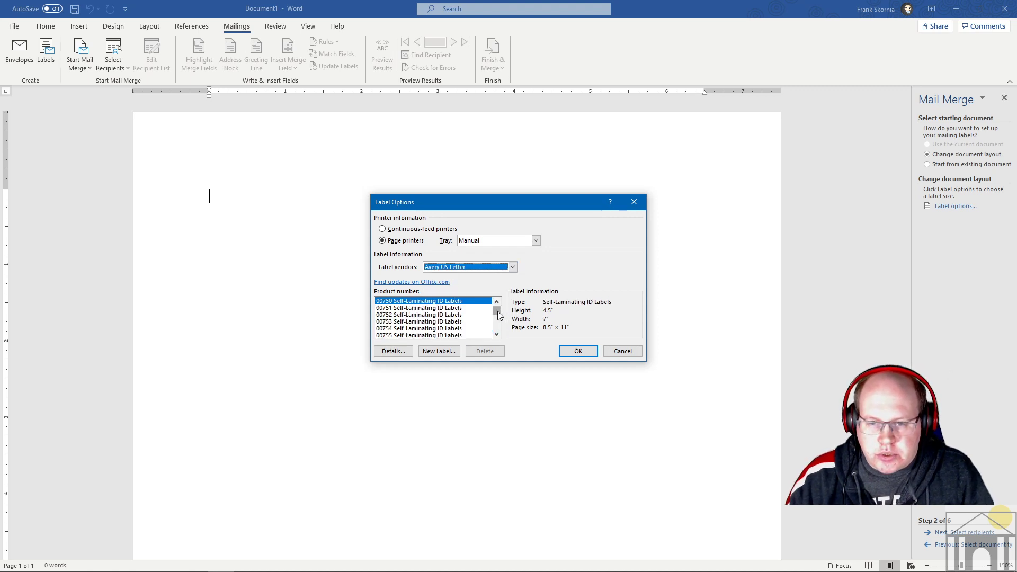
{"action": "left_click_drag", "start_coordinate": [497, 310], "coordinate": [516, 282]}
{"action": "left_click", "coordinate": [513, 266]}
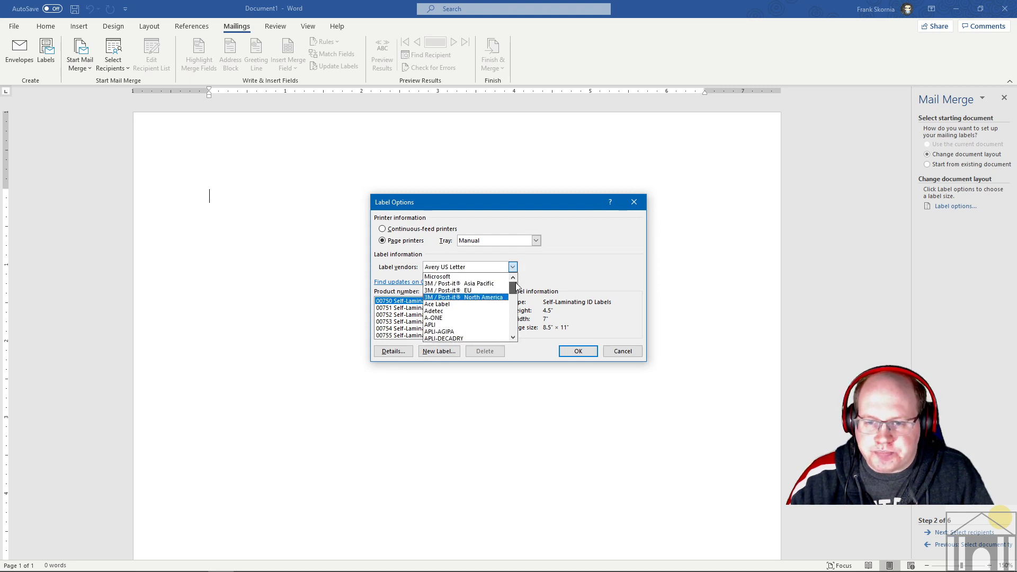
{"action": "left_click", "coordinate": [469, 276]}
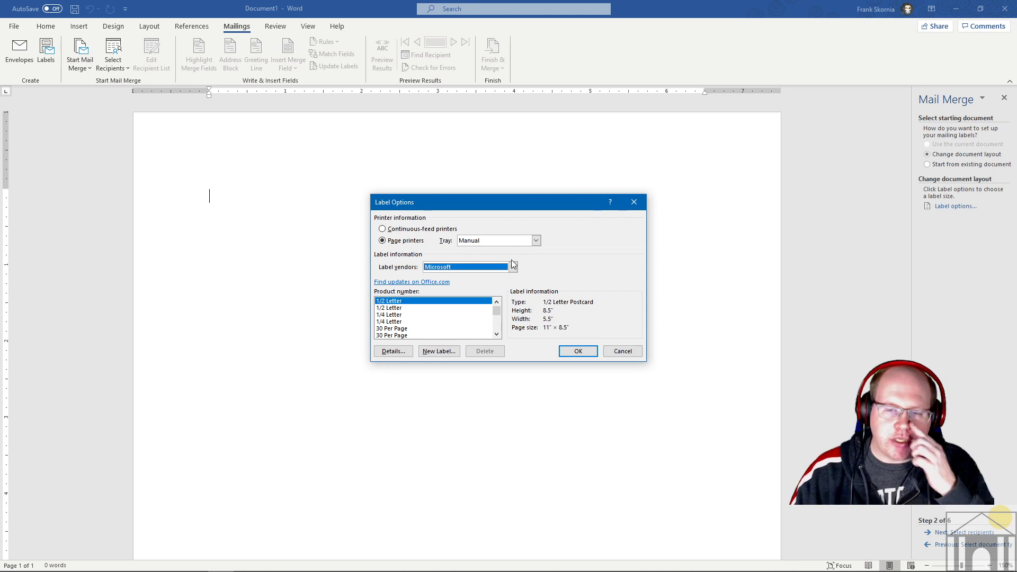
Compare the two 30 Per Page products and select the 1" high, 2.63" wide address label on an 8.5" × 11" page
{"action": "left_click", "coordinate": [401, 328]}
{"action": "left_click", "coordinate": [402, 335]}
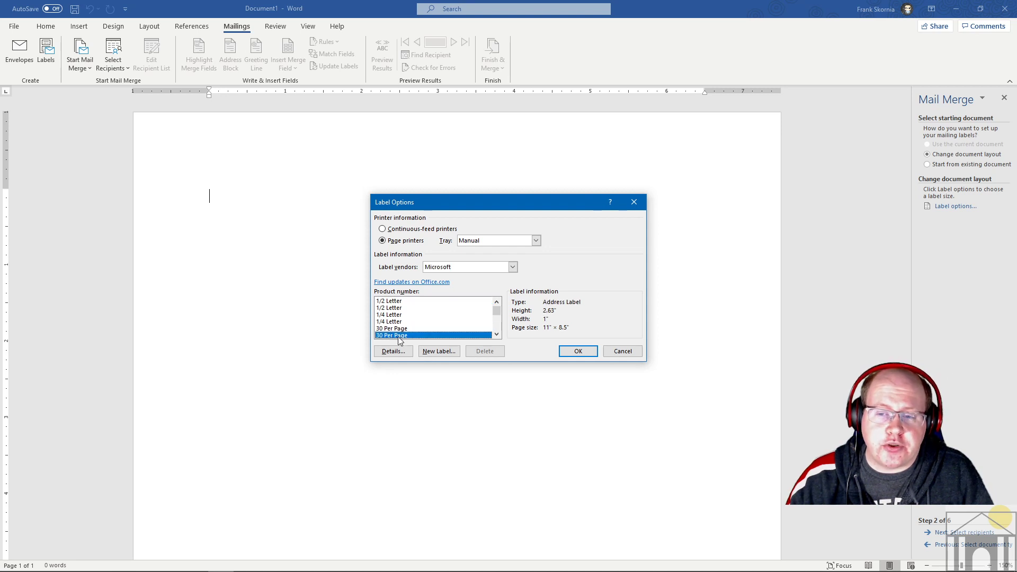
{"action": "left_click", "coordinate": [402, 328]}
{"action": "left_click", "coordinate": [401, 335]}
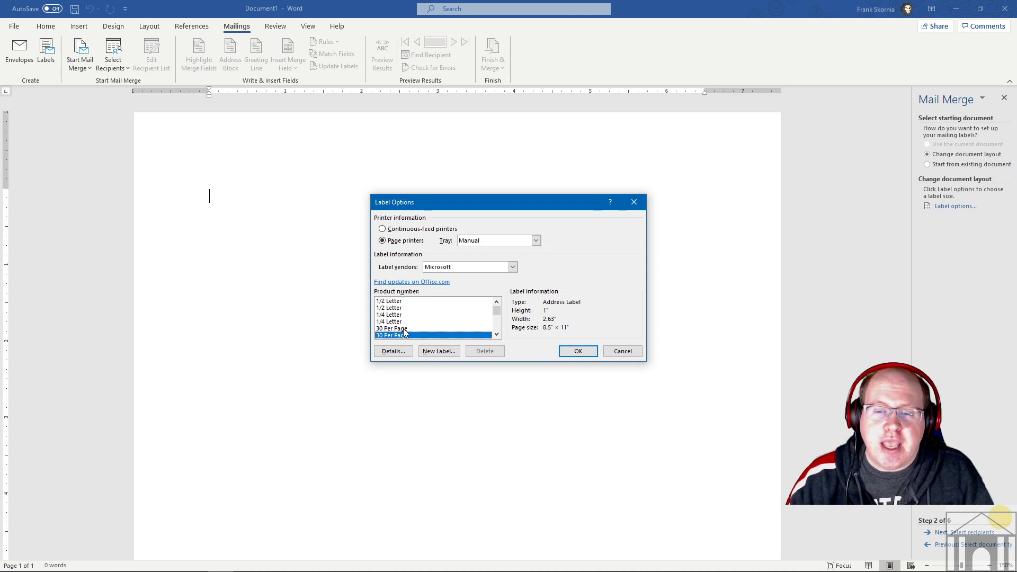
{"action": "left_click", "coordinate": [404, 329]}
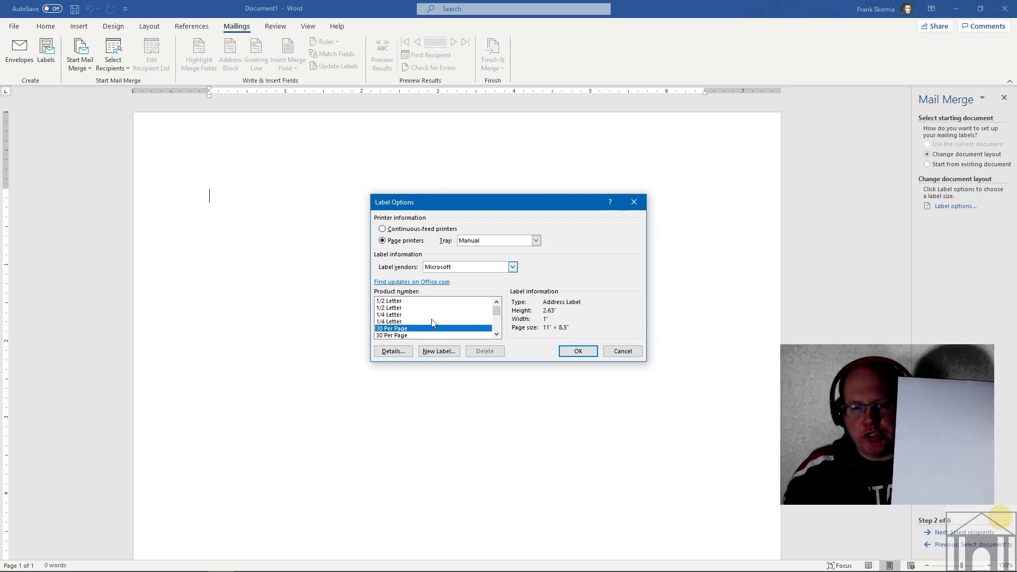
{"action": "left_click", "coordinate": [404, 335]}
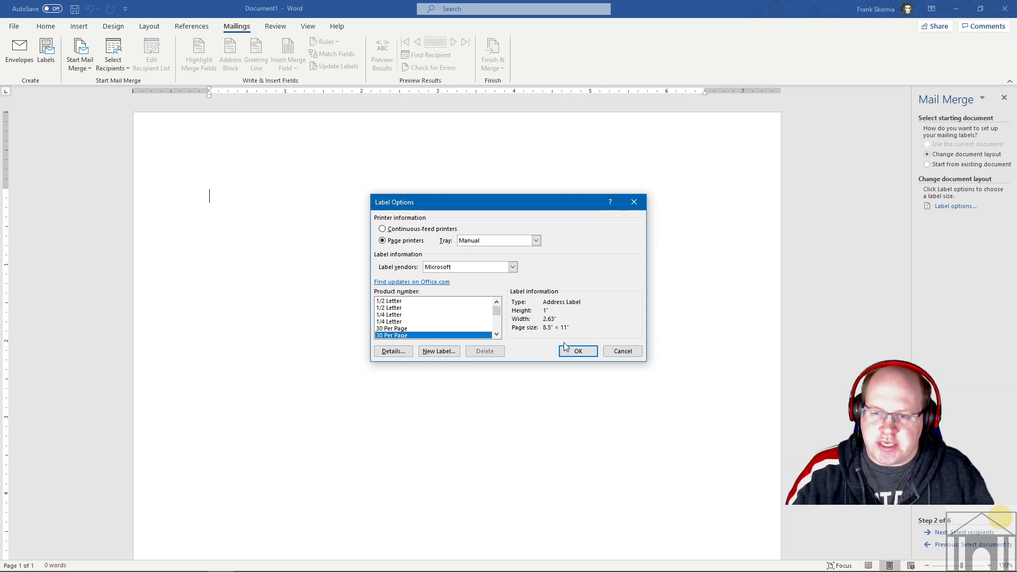
Review the selected label's detailed dimensions without changing them, and apply the label options to the document
{"action": "left_click", "coordinate": [547, 328]}
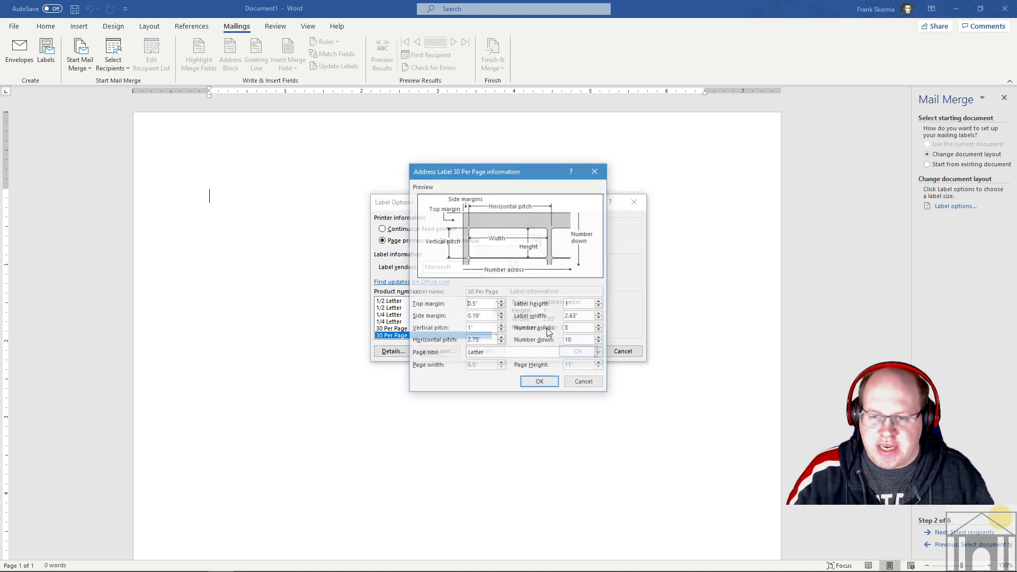
{"action": "left_click", "coordinate": [580, 384]}
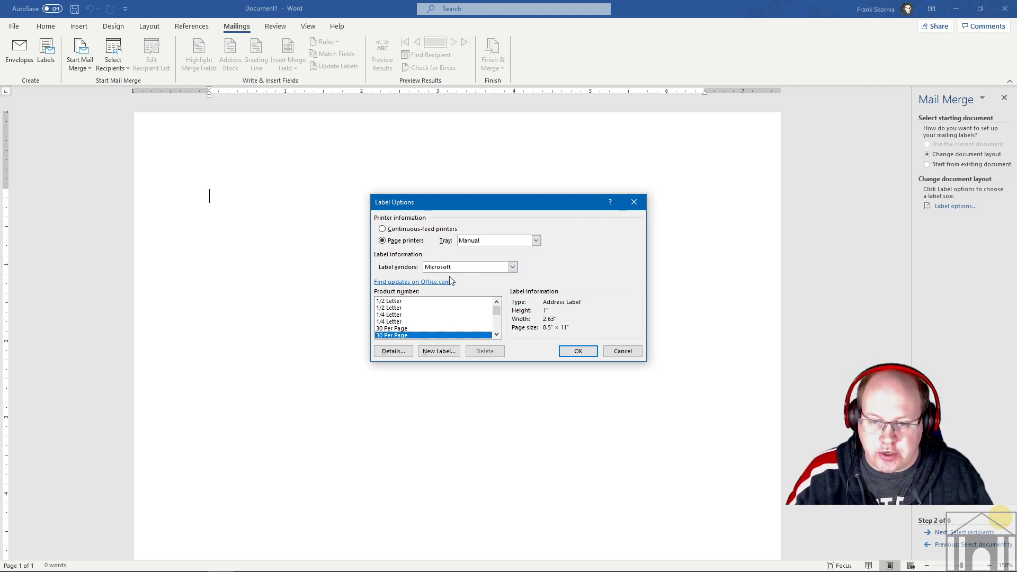
{"action": "left_click", "coordinate": [579, 351]}
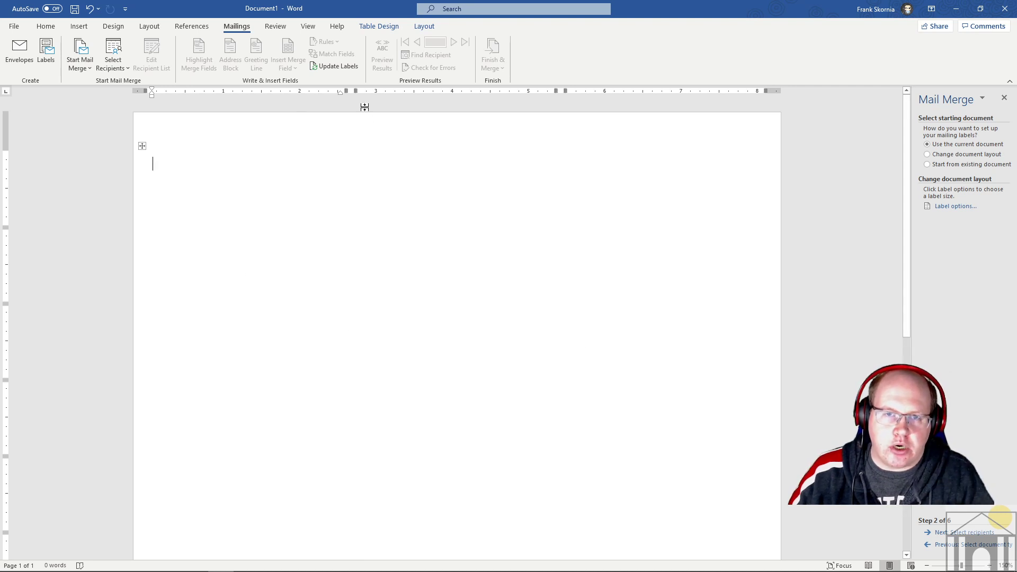
Try showing the document's page gridlines and turn them off again
{"action": "left_click", "coordinate": [310, 27]}
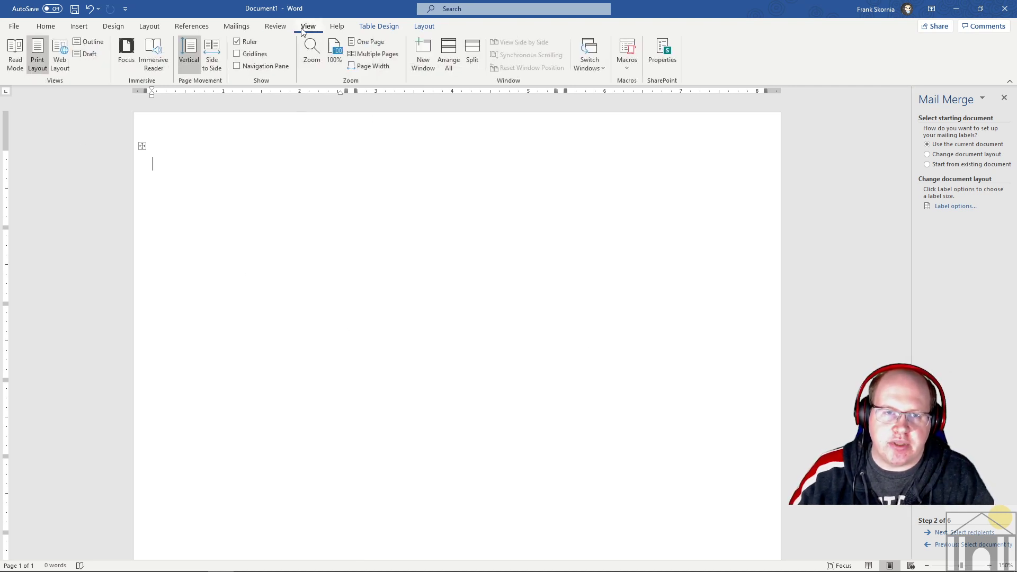
{"action": "left_click", "coordinate": [237, 55]}
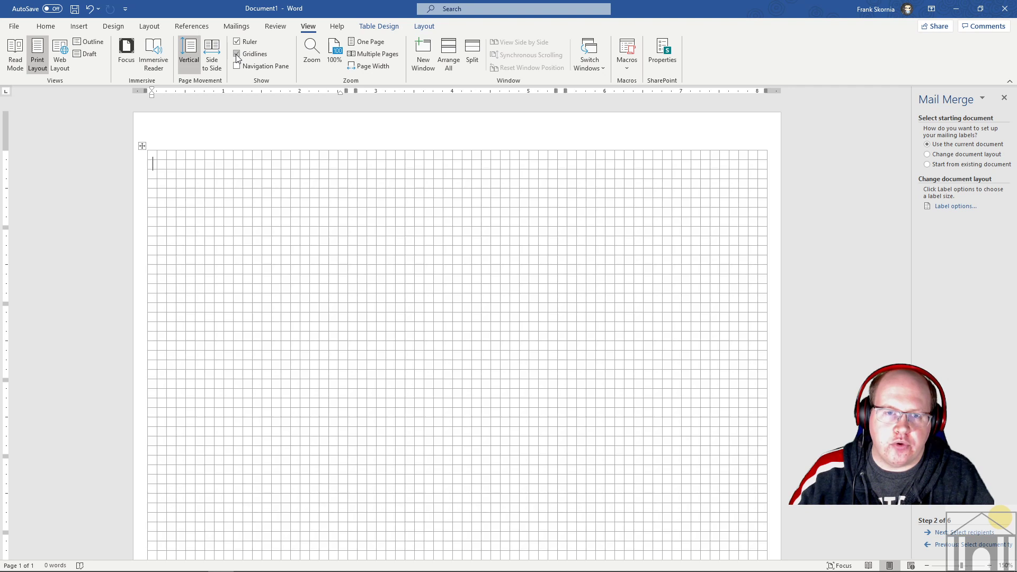
{"action": "left_click", "coordinate": [236, 55]}
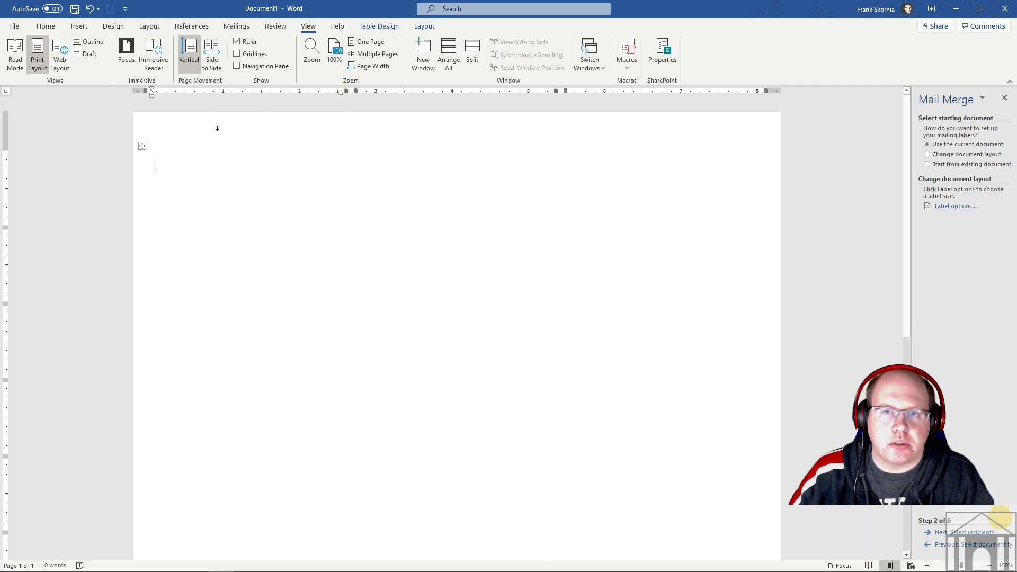
Show the table gridlines so the individual label cells are outlined on the page
{"action": "left_click", "coordinate": [379, 28]}
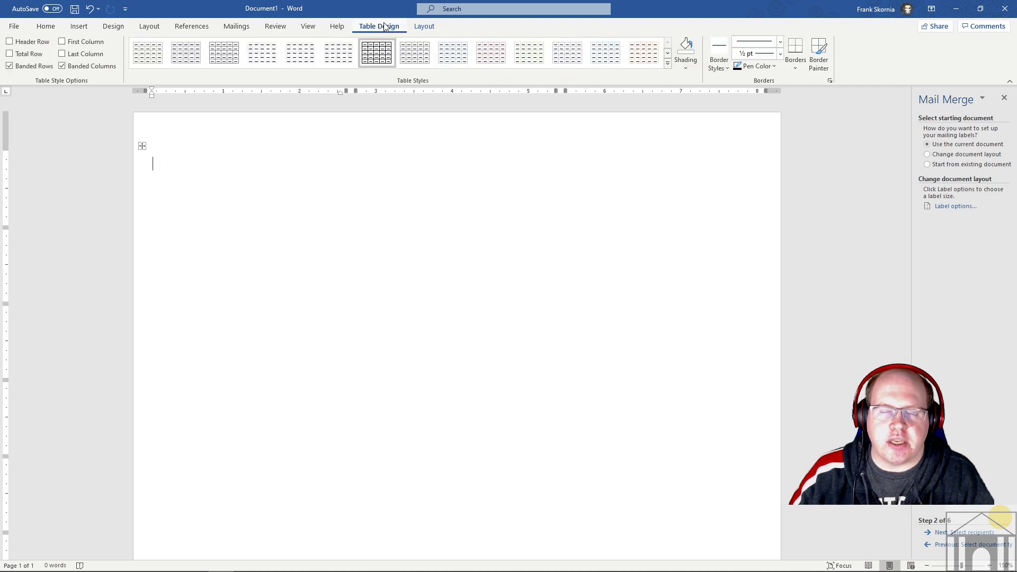
{"action": "left_click", "coordinate": [424, 28]}
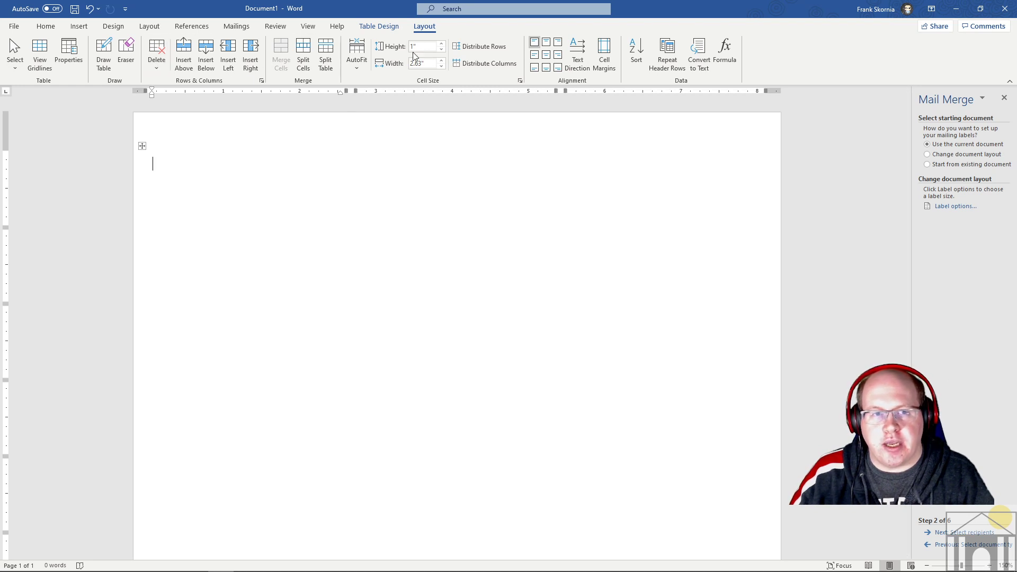
{"action": "left_click", "coordinate": [40, 53]}
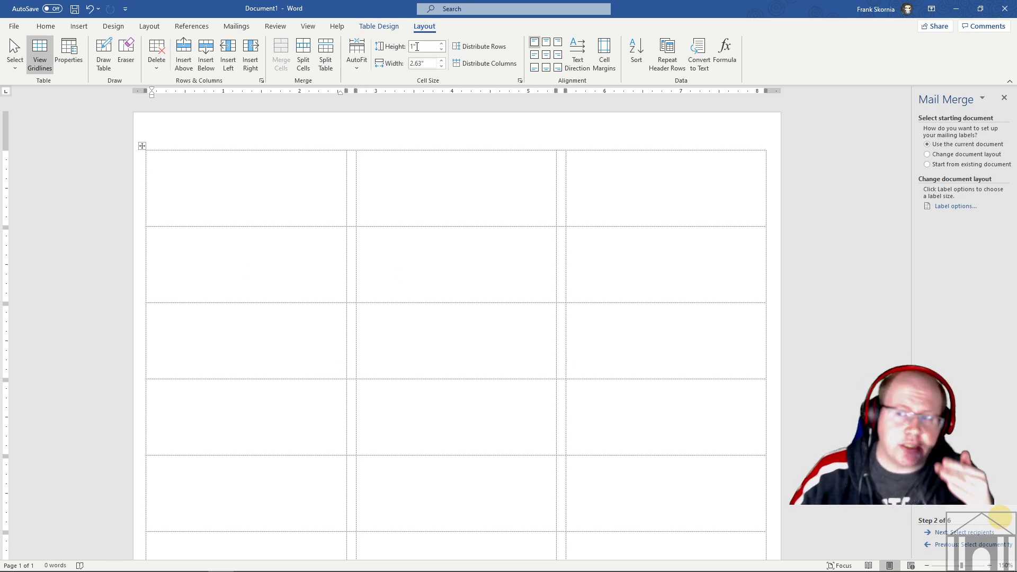
Review the mail merge document type, the label options and the label table's layout settings without changing them
{"action": "left_click", "coordinate": [237, 26]}
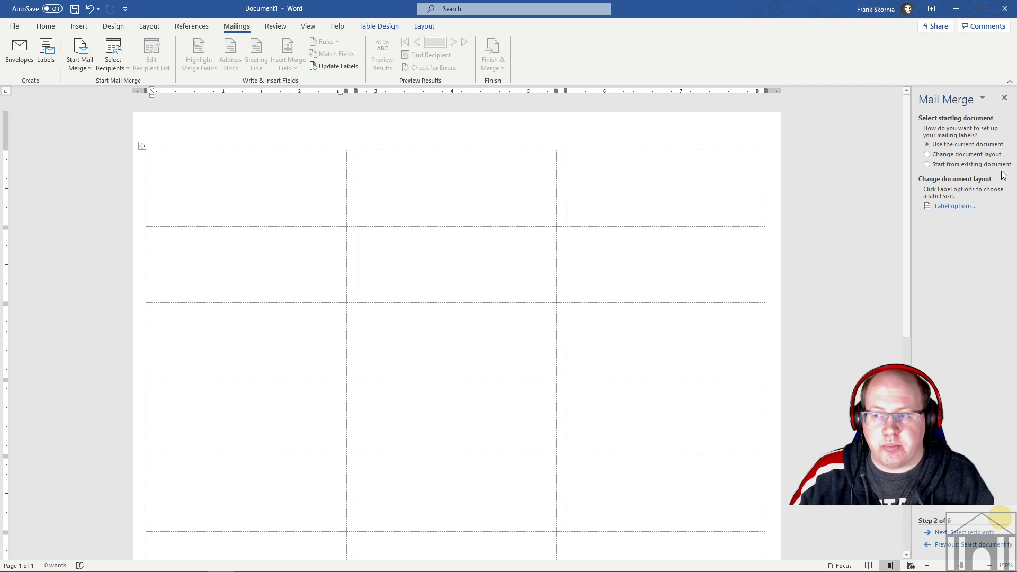
{"action": "left_click", "coordinate": [945, 544]}
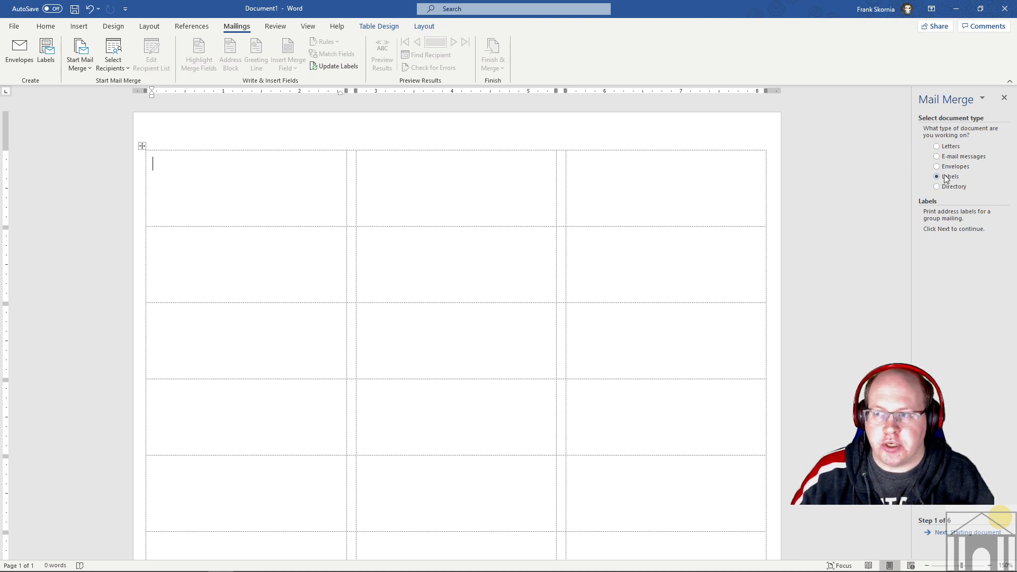
{"action": "left_click", "coordinate": [968, 532]}
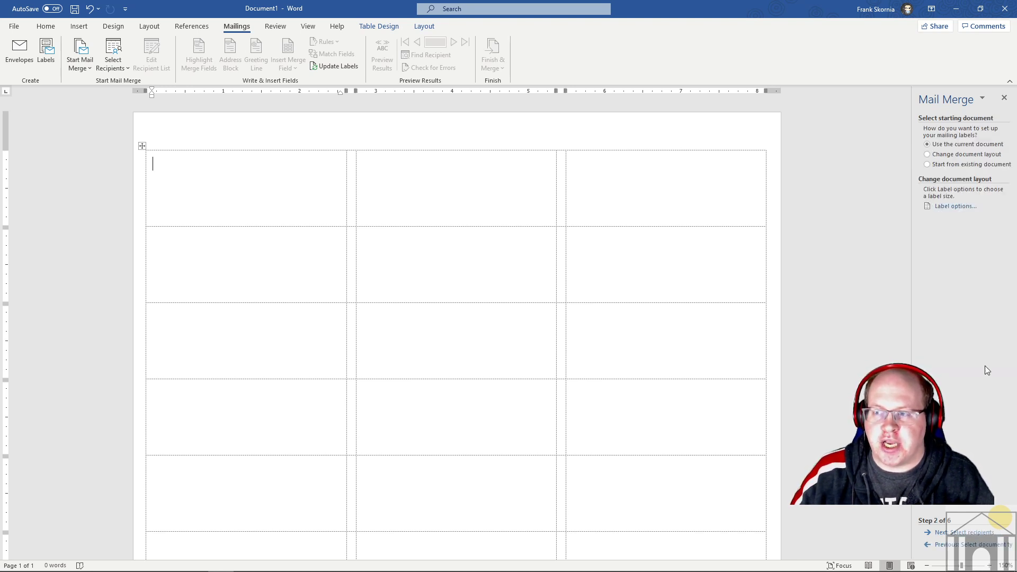
{"action": "left_click", "coordinate": [943, 208]}
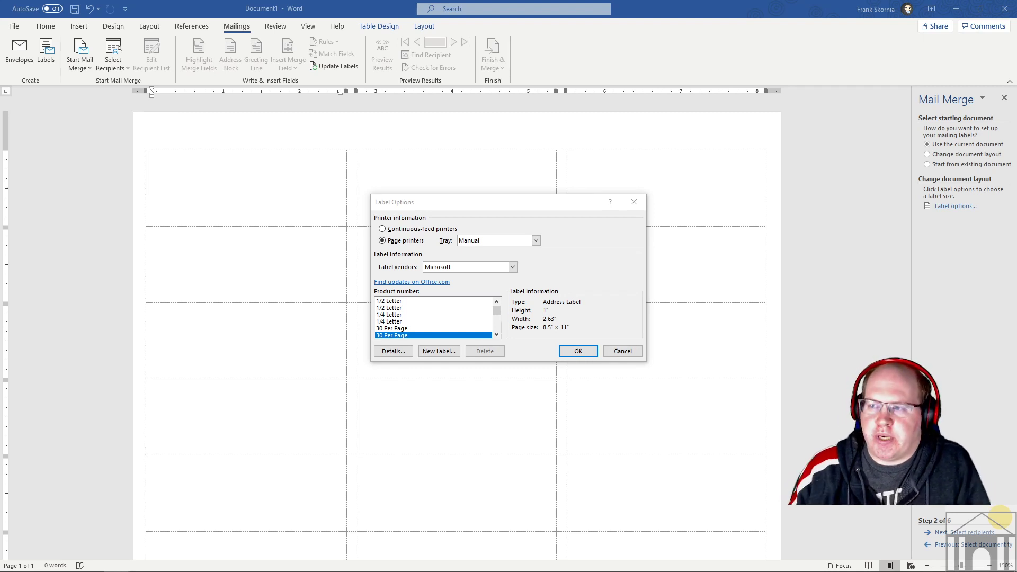
{"action": "left_click", "coordinate": [619, 351]}
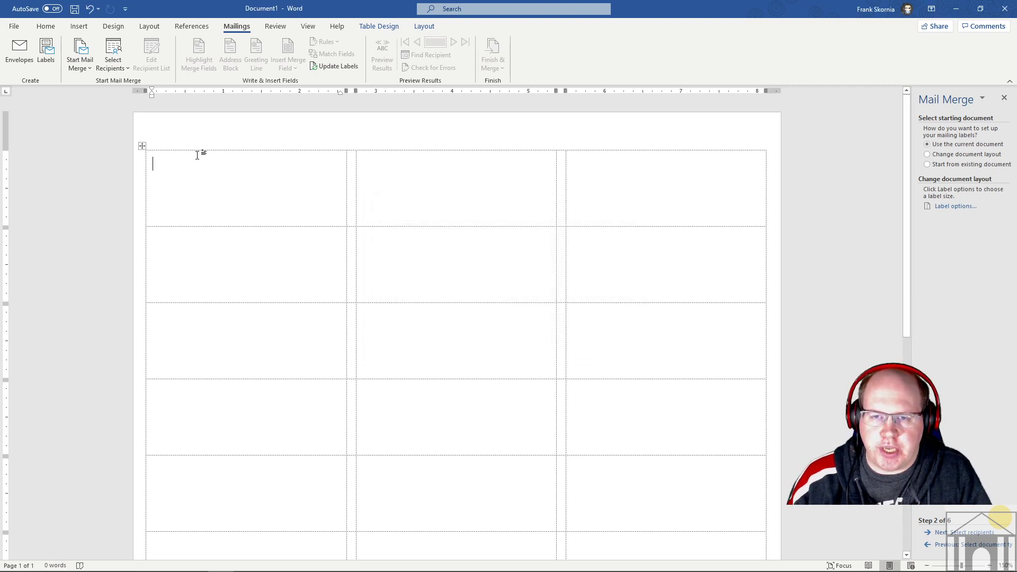
{"action": "left_click", "coordinate": [426, 30]}
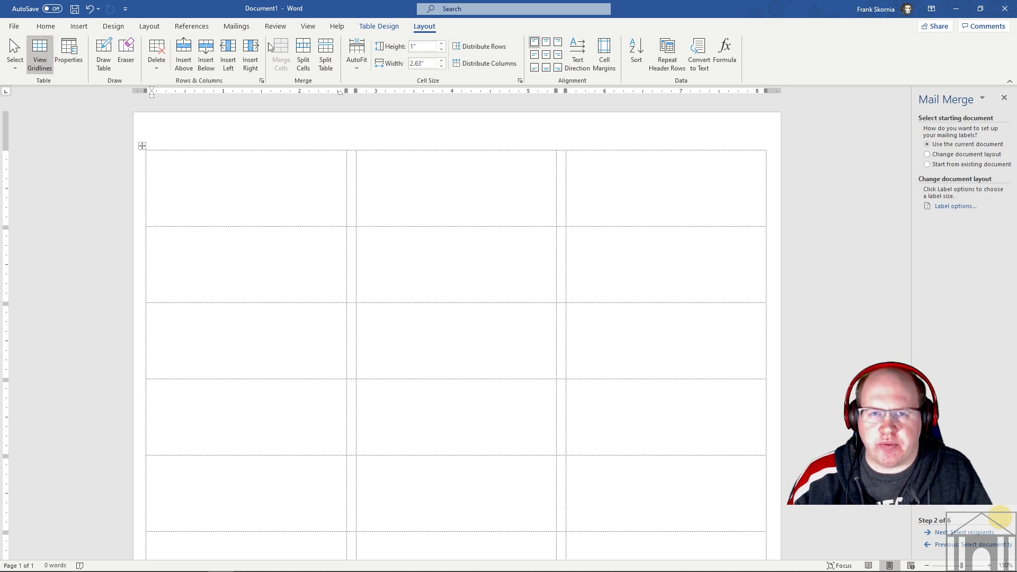
Advance the mail merge wizard to recipient selection and widen the Mail Merge pane
{"action": "left_click", "coordinate": [236, 26]}
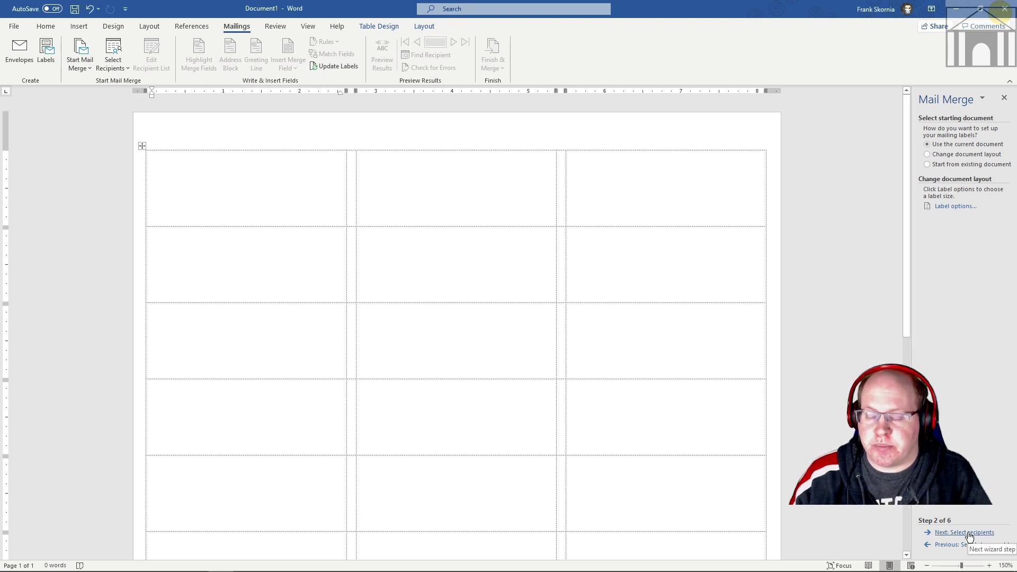
{"action": "left_click", "coordinate": [968, 533]}
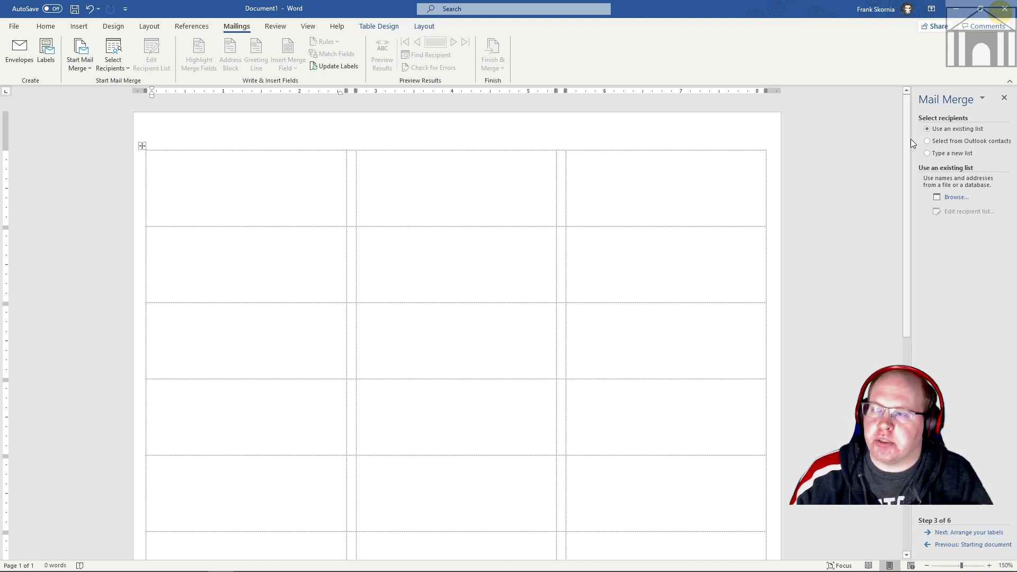
{"action": "left_click_drag", "start_coordinate": [910, 142], "coordinate": [837, 140]}
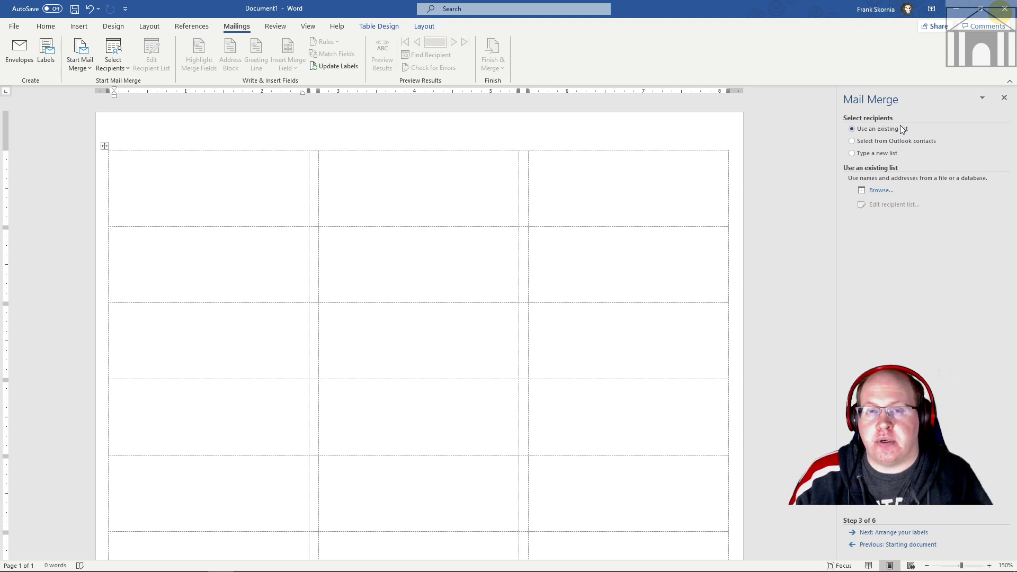
Use the Catalog Requests$ table of MailMerge_Exercise.xlsx, from Instruction > Office Suite Integrated > MS Office Integrated on LIBRARY (M:), as the existing recipient list
{"action": "left_click", "coordinate": [881, 191]}
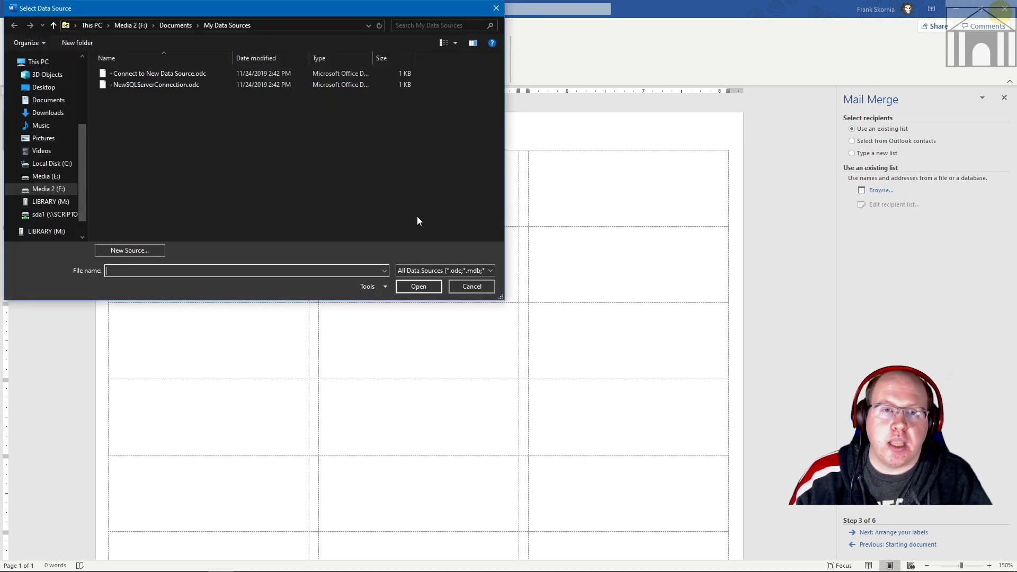
{"action": "left_click", "coordinate": [68, 204]}
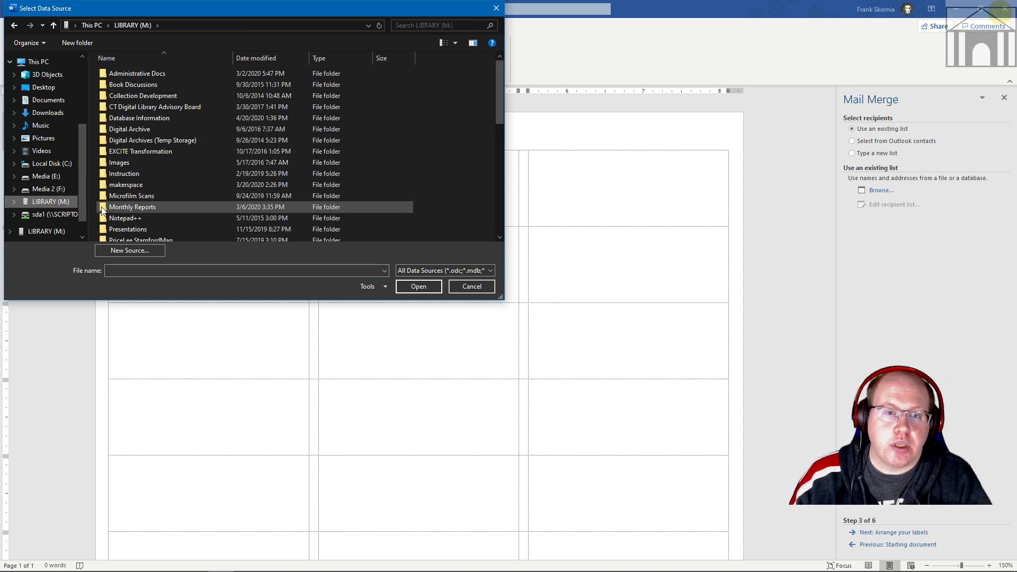
{"action": "double_click", "coordinate": [135, 174]}
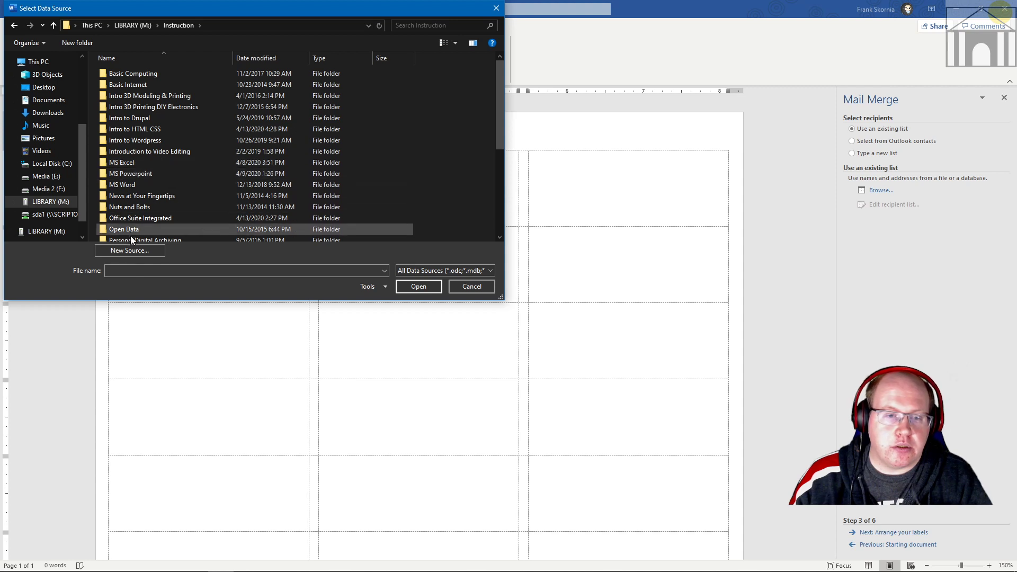
{"action": "double_click", "coordinate": [149, 216]}
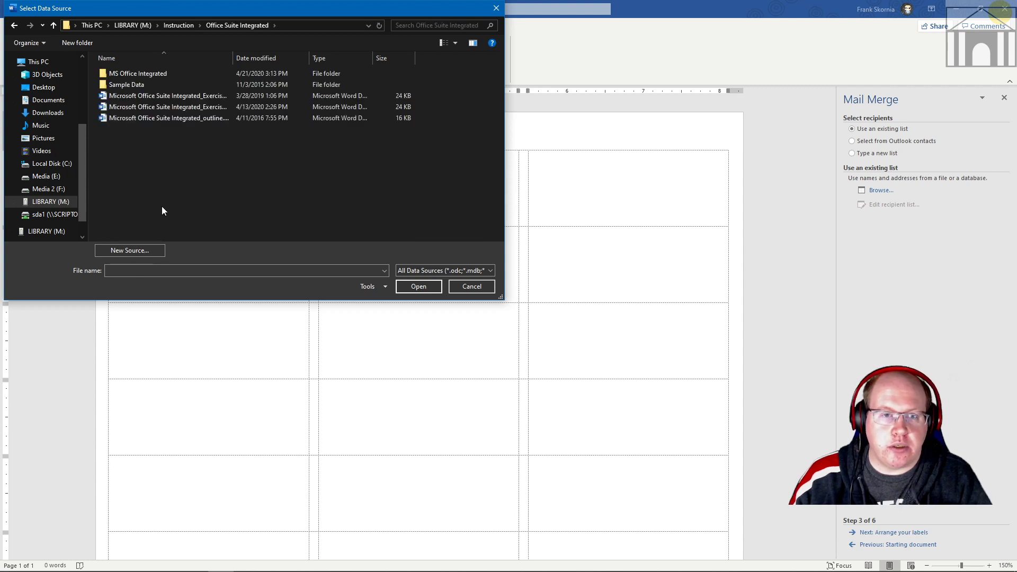
{"action": "double_click", "coordinate": [138, 75]}
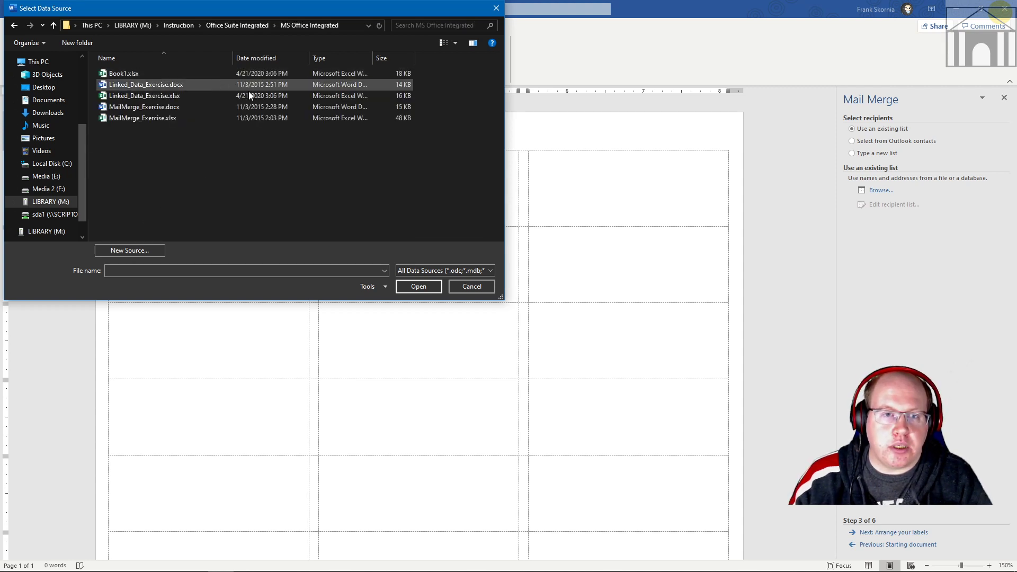
{"action": "left_click", "coordinate": [173, 118]}
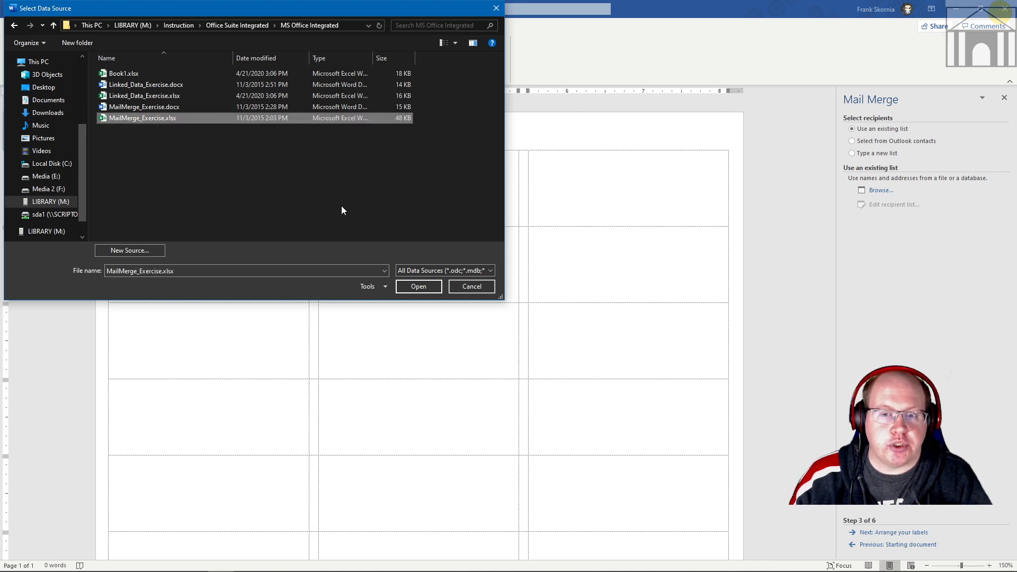
{"action": "left_click", "coordinate": [418, 286]}
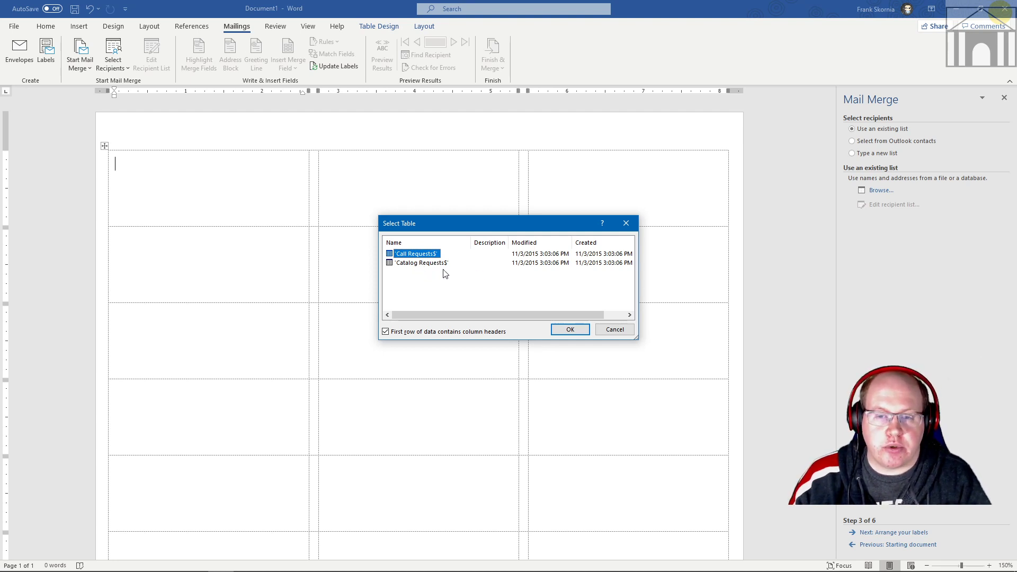
{"action": "left_click", "coordinate": [423, 264]}
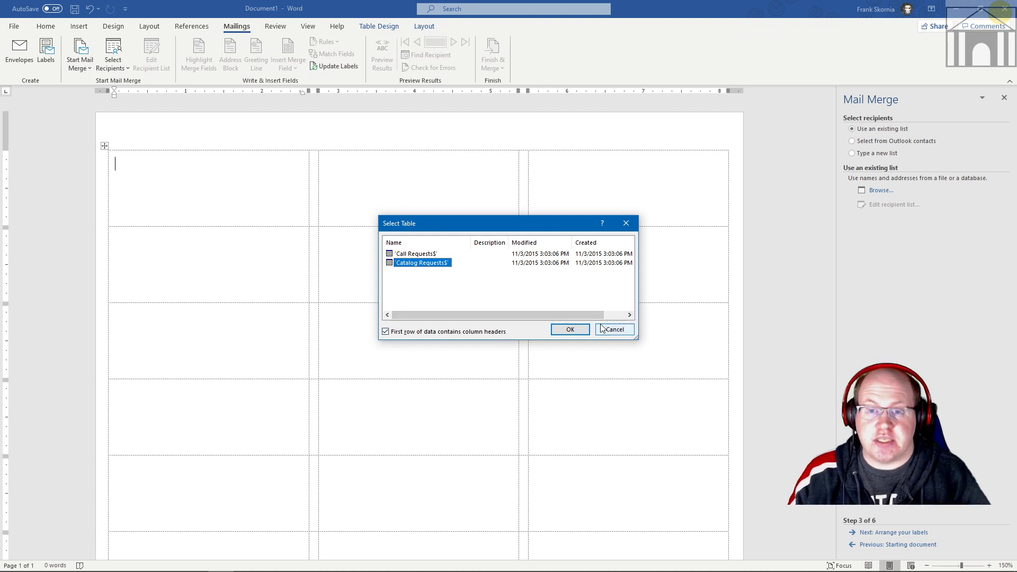
{"action": "left_click", "coordinate": [572, 330]}
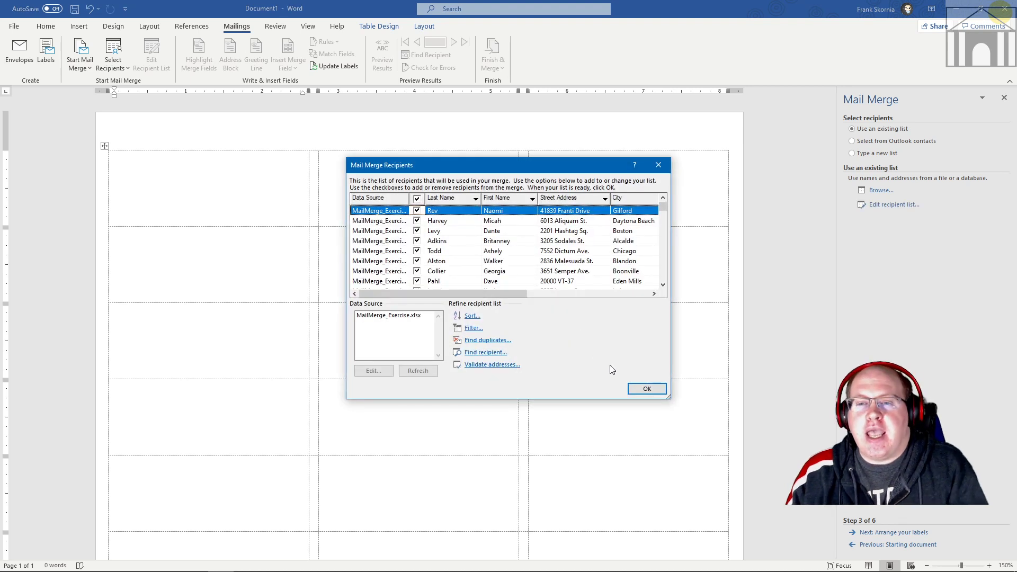
Enlarge the Mail Merge Recipients dialog to show more columns and rows of the list
{"action": "left_click_drag", "start_coordinate": [345, 174], "coordinate": [271, 174]}
{"action": "left_click_drag", "start_coordinate": [393, 136], "coordinate": [392, 124]}
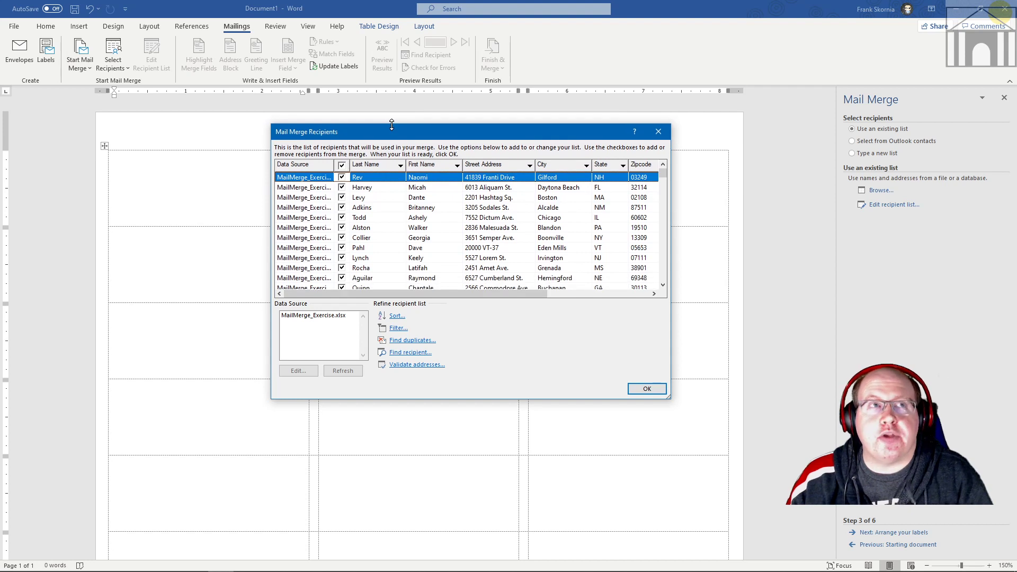
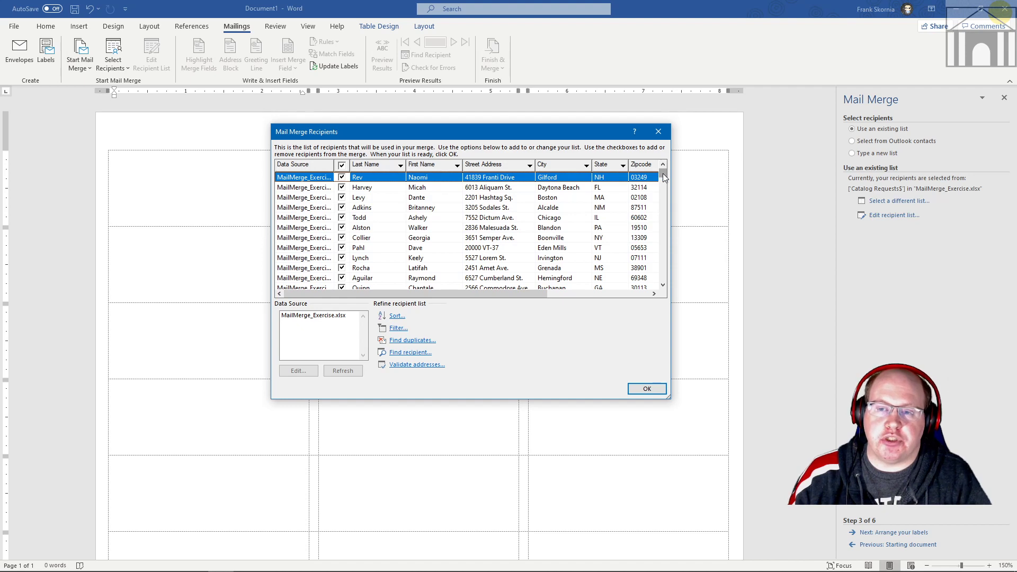
{"action": "mouse_move", "coordinate": [664, 178]}
{"action": "left_mouse_down"}
{"action": "mouse_move", "coordinate": [662, 267]}
{"action": "mouse_move", "coordinate": [662, 168]}
{"action": "left_mouse_up"}
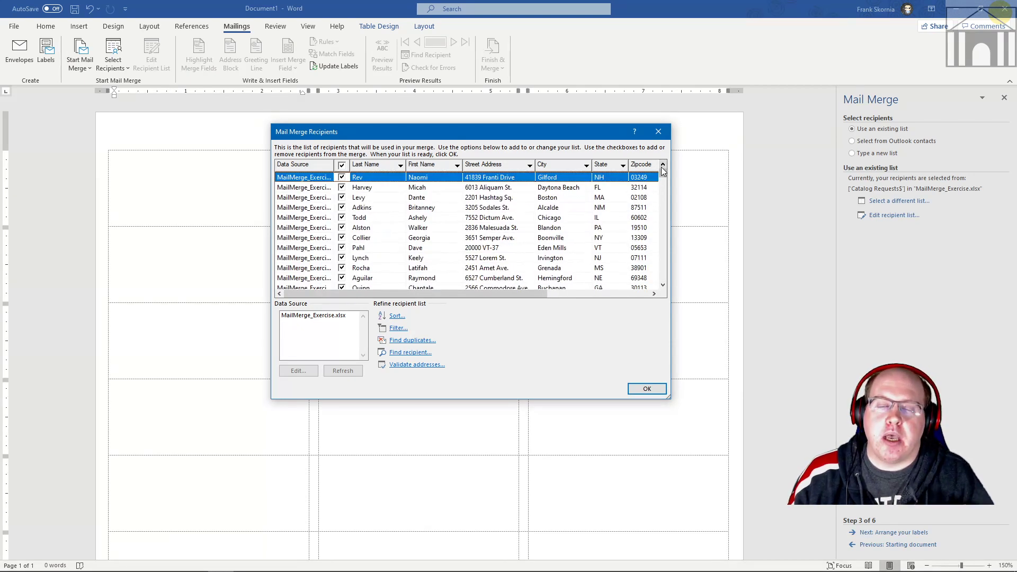
Try excluding and including single recipients and the whole list, and include all recipients again
{"action": "left_click", "coordinate": [343, 178]}
{"action": "left_click", "coordinate": [343, 188]}
{"action": "left_click", "coordinate": [342, 178]}
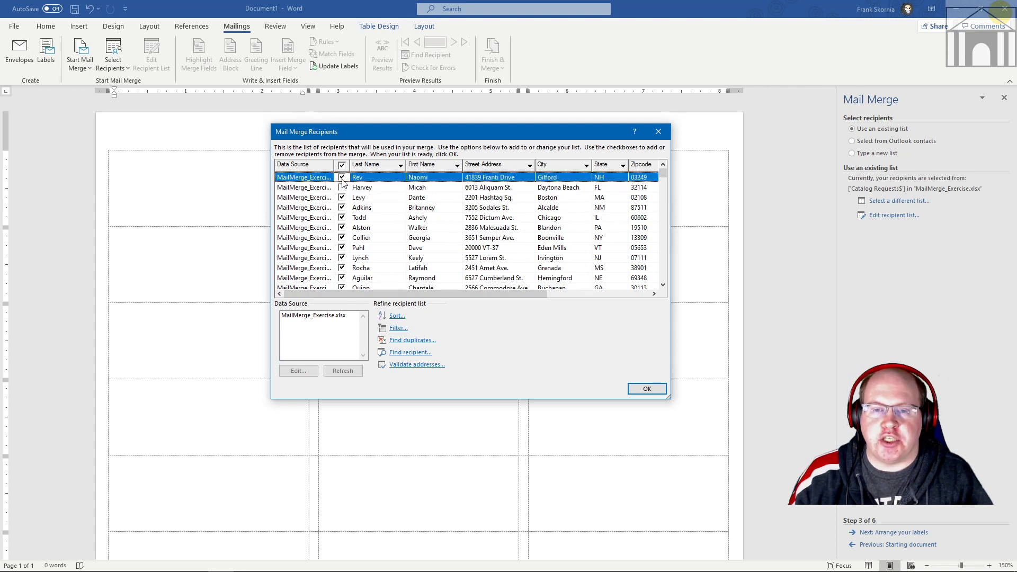
{"action": "left_click", "coordinate": [343, 188]}
{"action": "left_click", "coordinate": [342, 178]}
{"action": "left_click", "coordinate": [342, 188]}
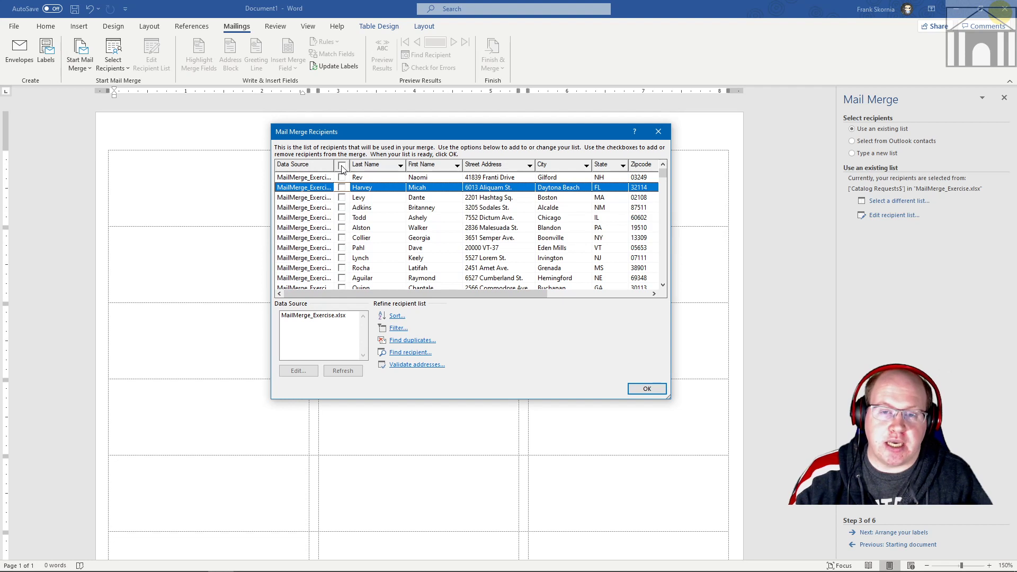
{"action": "left_click", "coordinate": [341, 237]}
{"action": "left_click", "coordinate": [341, 217]}
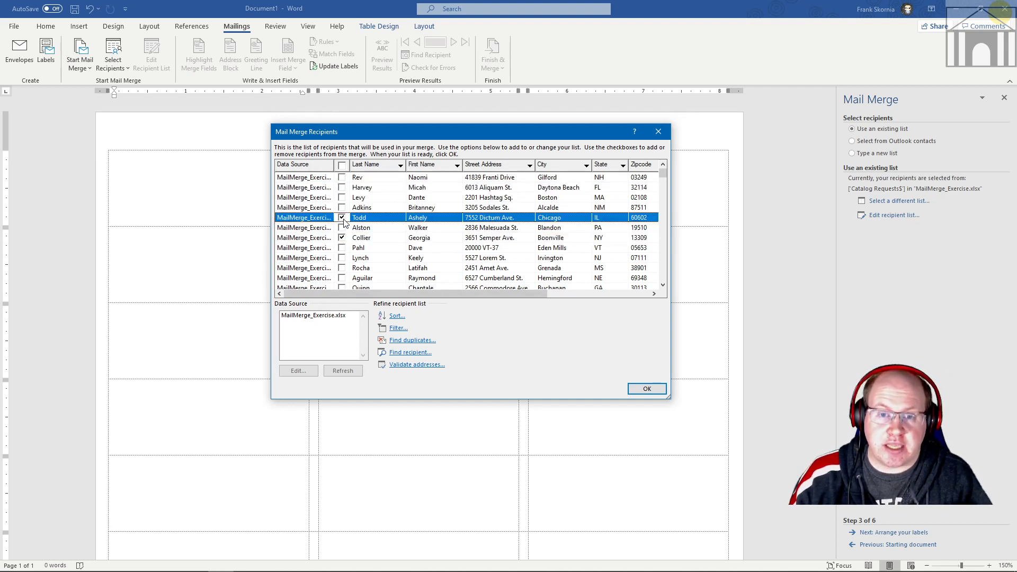
{"action": "left_click", "coordinate": [341, 198]}
{"action": "left_click", "coordinate": [342, 238]}
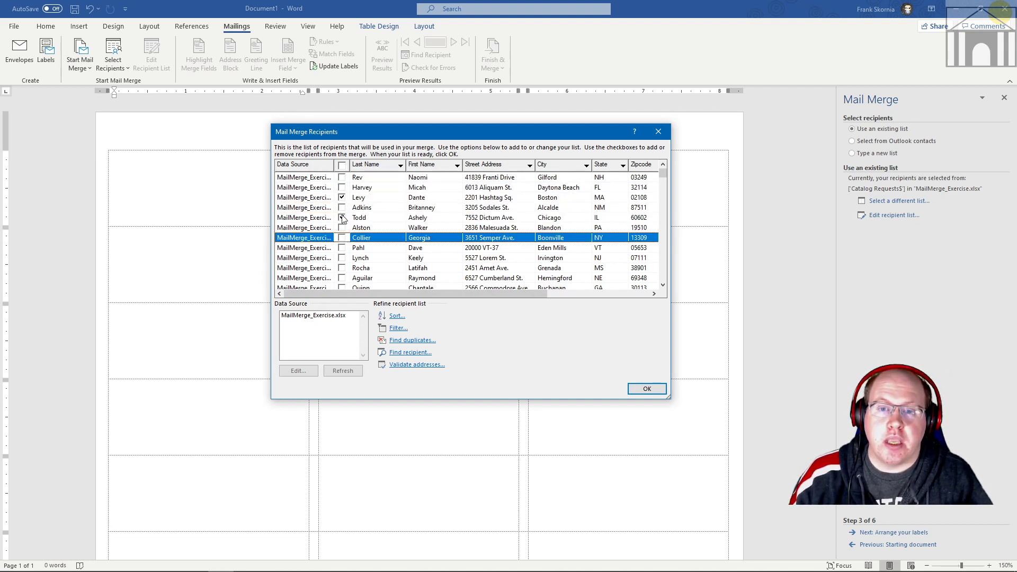
{"action": "left_click", "coordinate": [342, 166]}
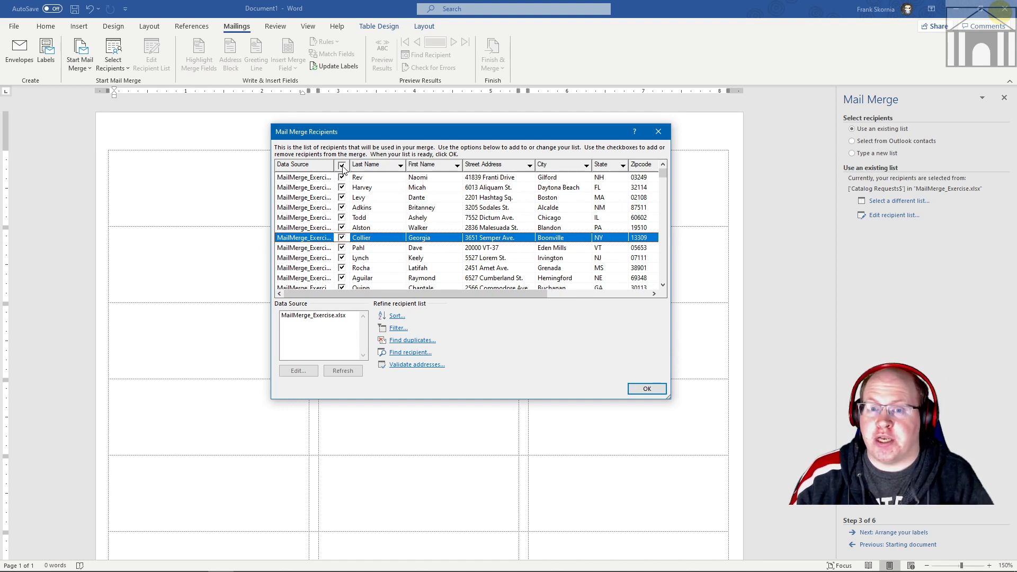
Sort the recipient list by State and by Last Name within each state, both ascending
{"action": "left_click", "coordinate": [396, 317]}
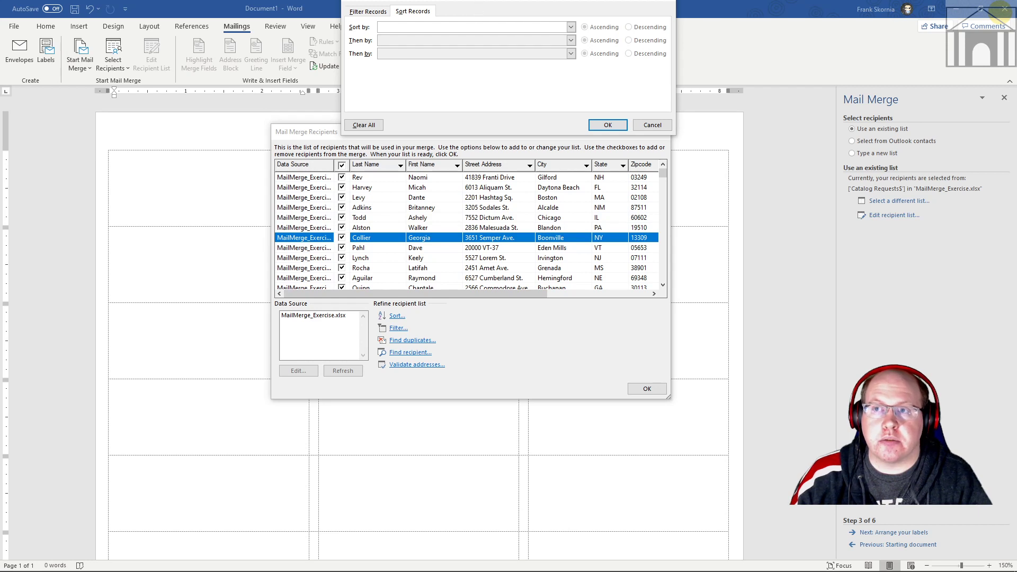
{"action": "left_click_drag", "start_coordinate": [609, 1], "coordinate": [662, 263]}
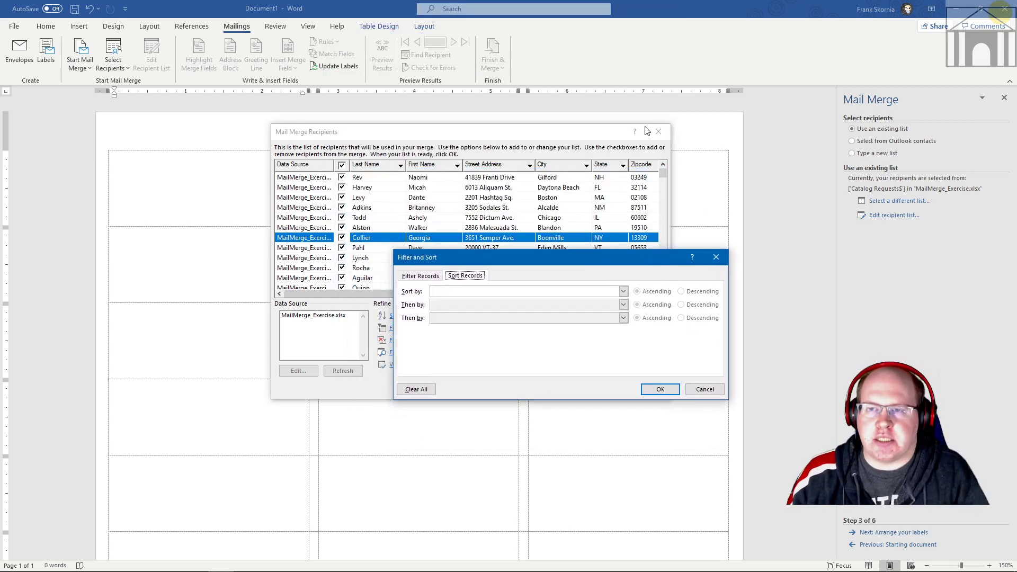
{"action": "left_click_drag", "start_coordinate": [490, 263], "coordinate": [501, 223]}
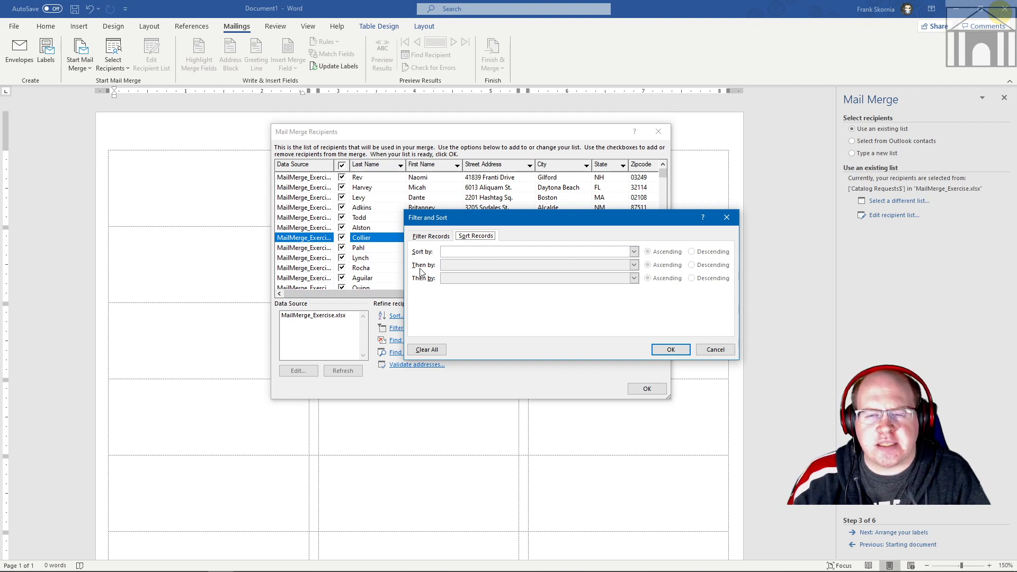
{"action": "left_click", "coordinate": [634, 252]}
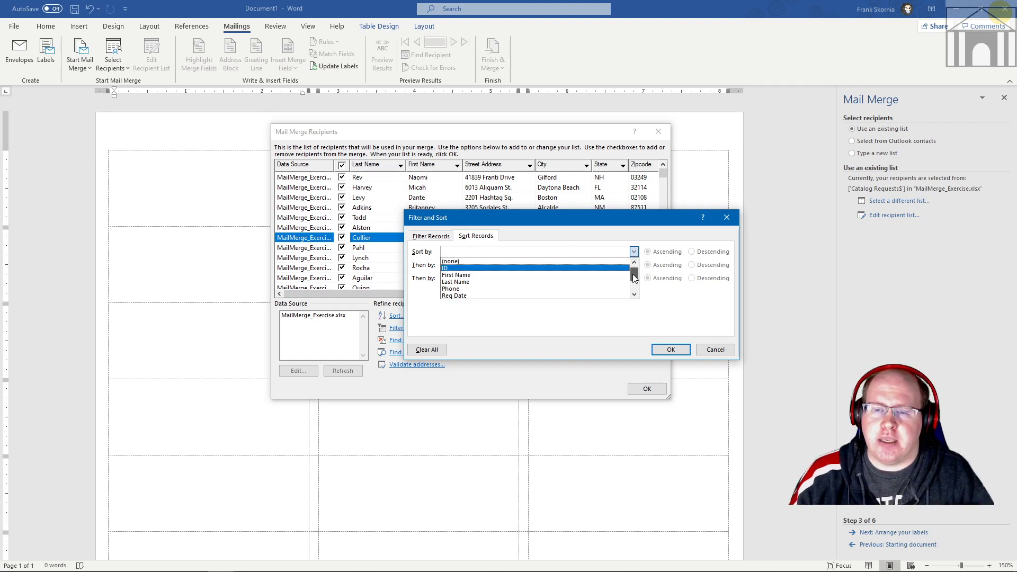
{"action": "scroll", "coordinate": [634, 278], "scroll_direction": "down", "scroll_amount": 2}
{"action": "left_click", "coordinate": [507, 291]}
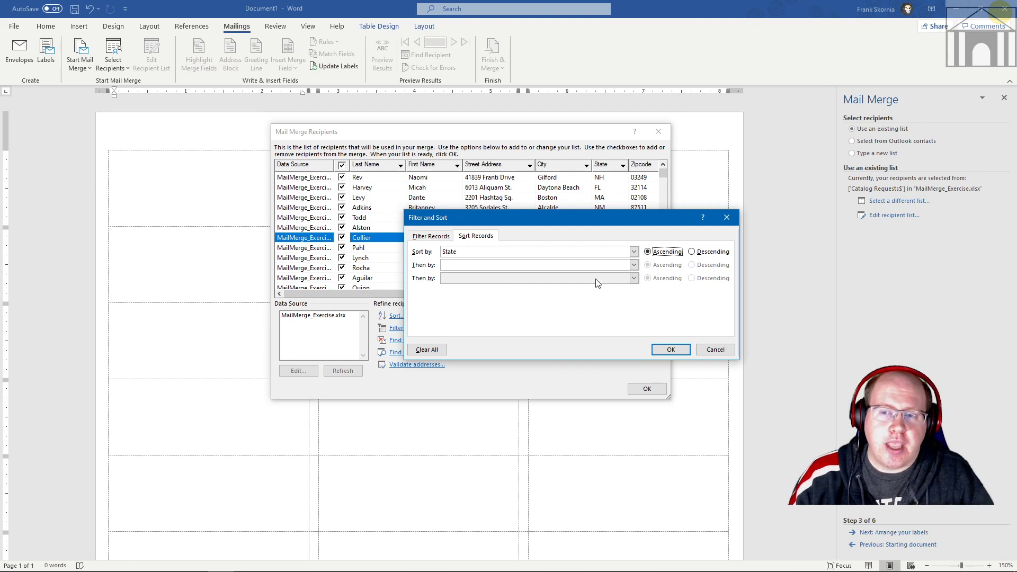
{"action": "left_click", "coordinate": [634, 265]}
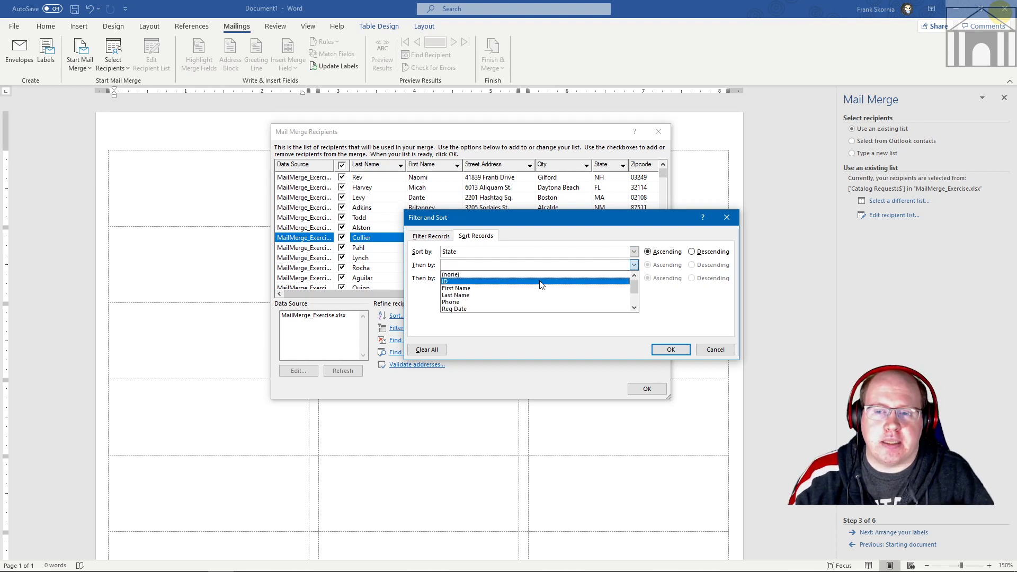
{"action": "left_click", "coordinate": [517, 302]}
{"action": "left_click", "coordinate": [634, 265]}
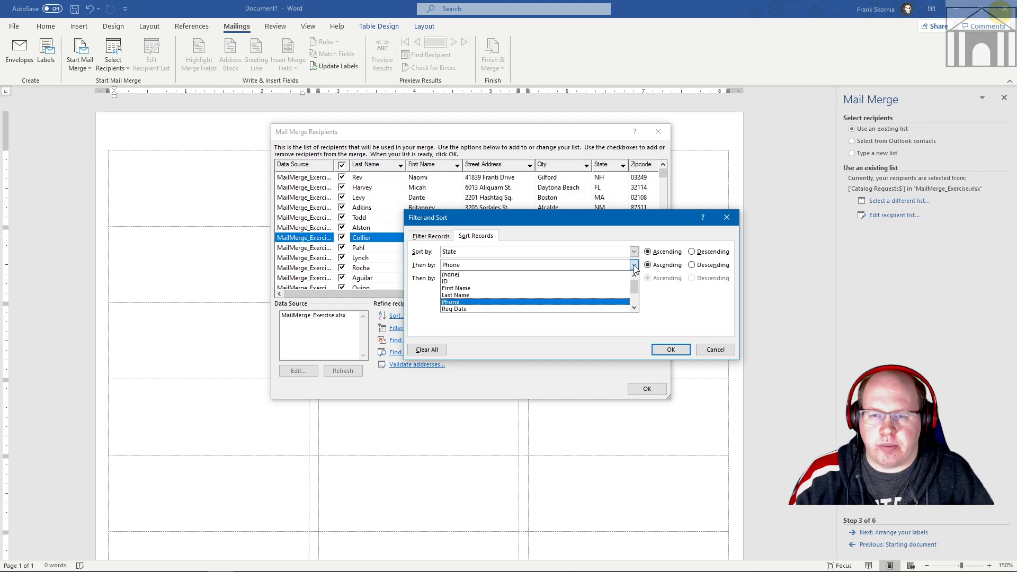
{"action": "left_click", "coordinate": [522, 292]}
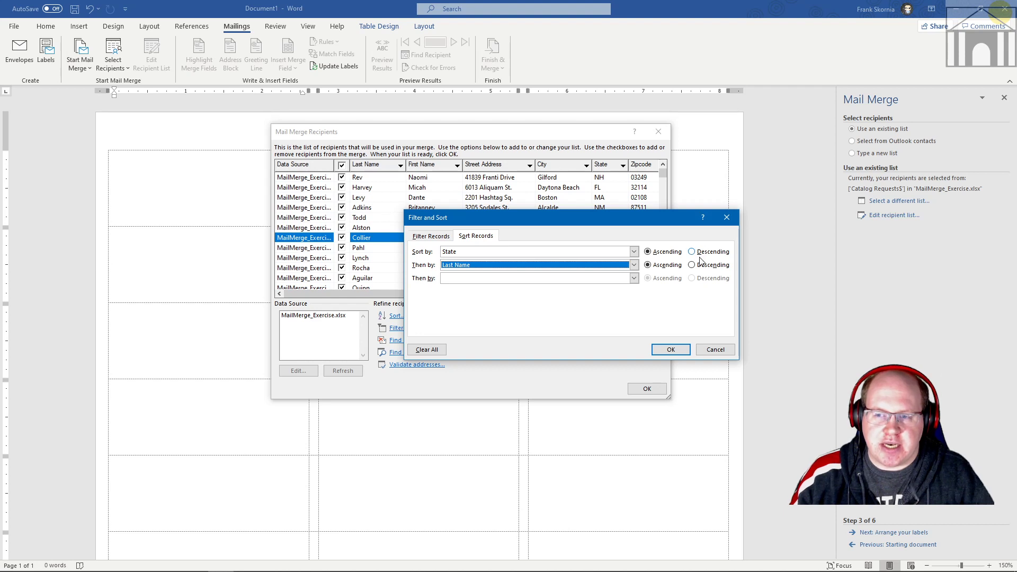
{"action": "left_click", "coordinate": [666, 351]}
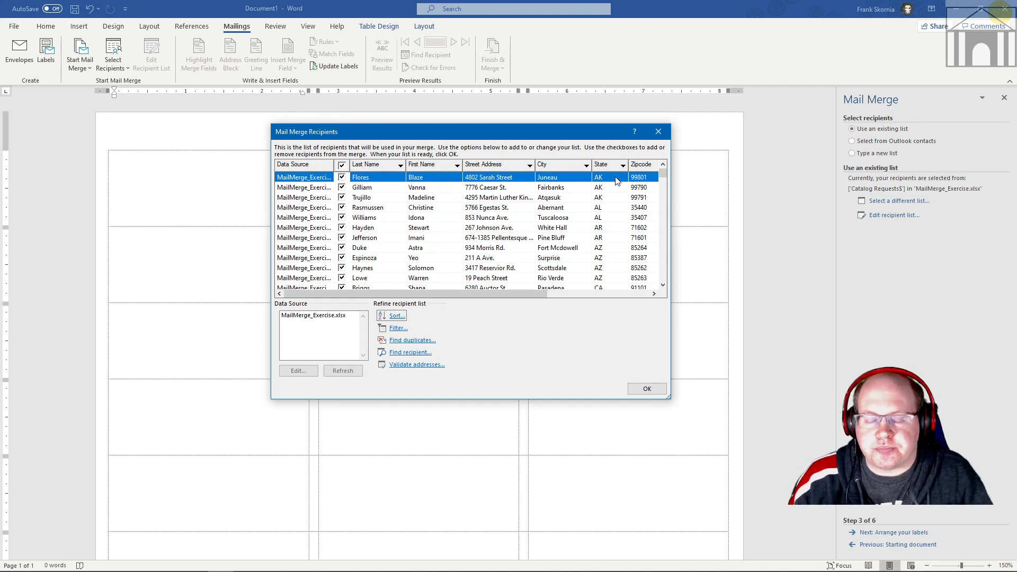
Filter the recipient list to records whose State is equal to CT
{"action": "left_click", "coordinate": [398, 328]}
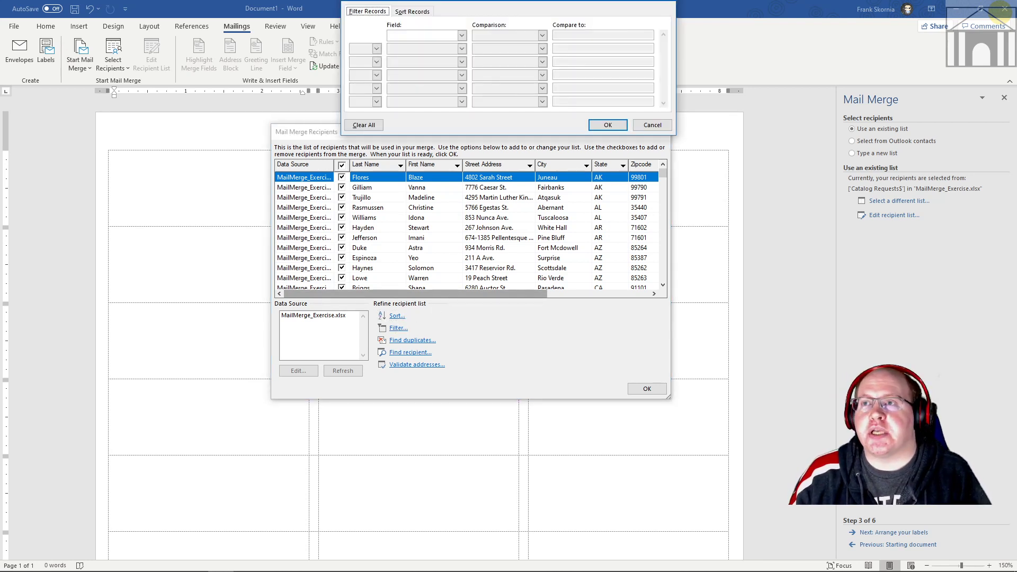
{"action": "left_click_drag", "start_coordinate": [630, 2], "coordinate": [560, 280]}
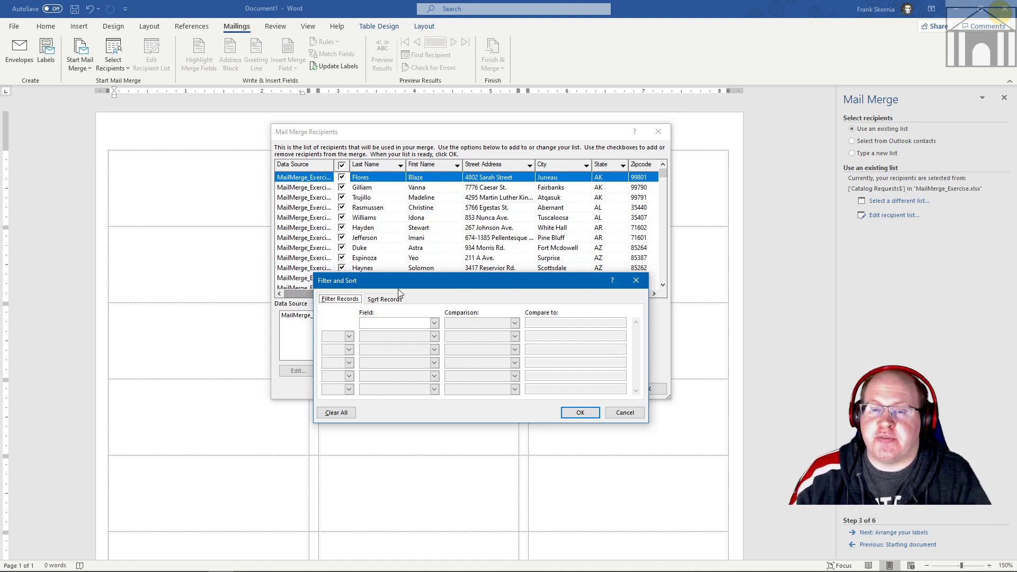
{"action": "left_click", "coordinate": [435, 324]}
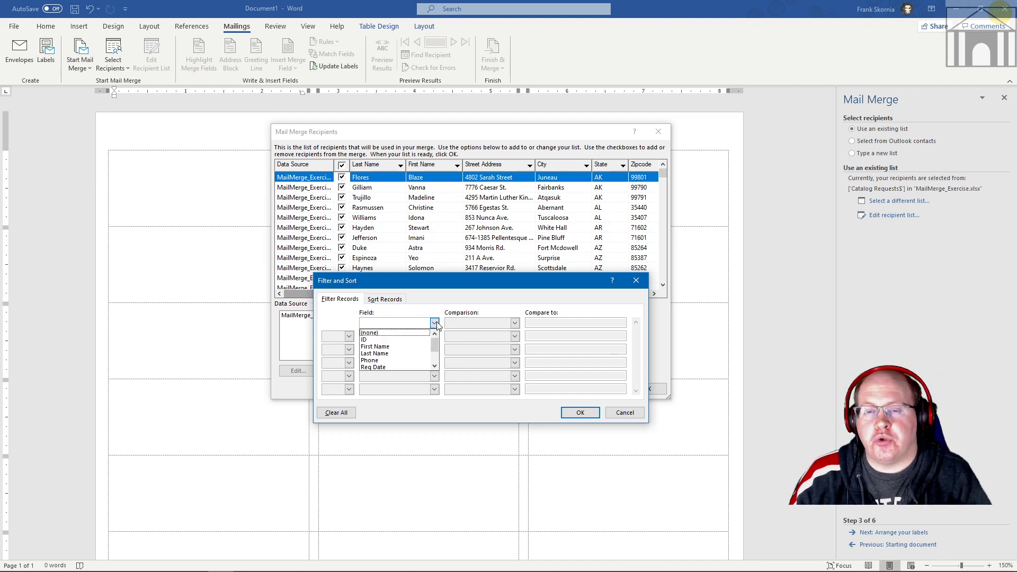
{"action": "left_click", "coordinate": [434, 366]}
{"action": "left_click", "coordinate": [434, 366]}
{"action": "left_click", "coordinate": [434, 366]}
{"action": "left_click", "coordinate": [434, 365]}
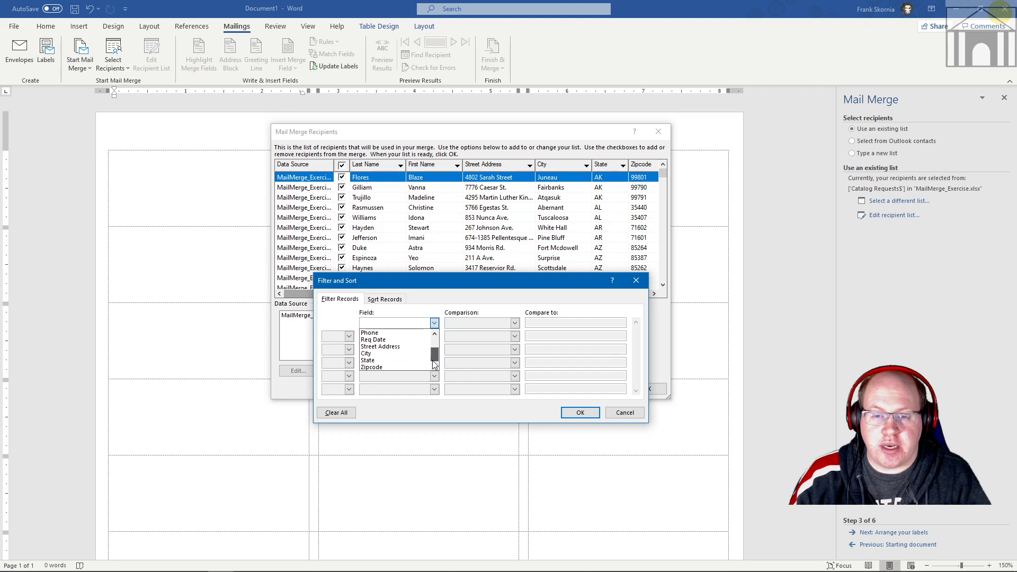
{"action": "left_click", "coordinate": [385, 360]}
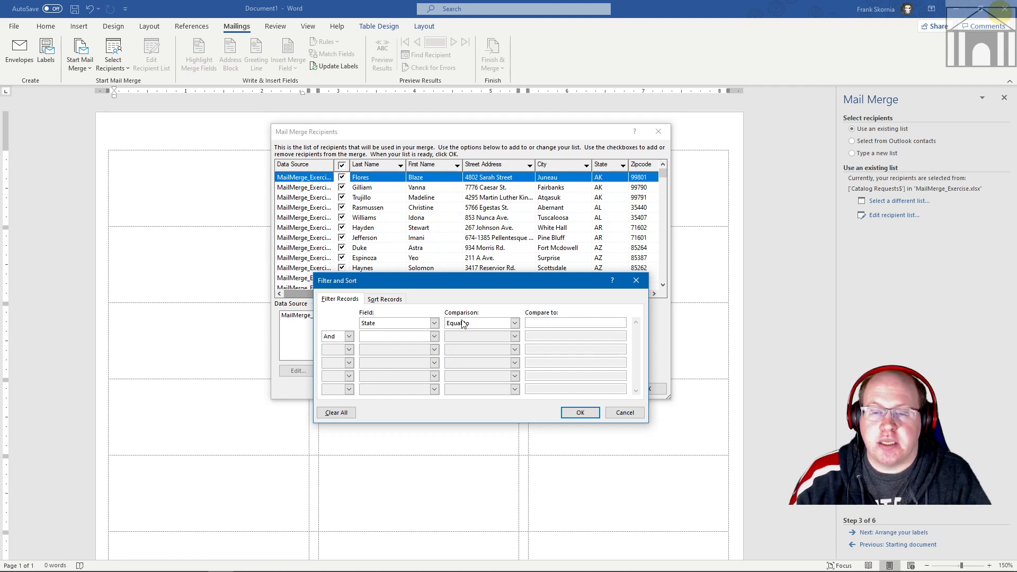
{"action": "left_click", "coordinate": [556, 322]}
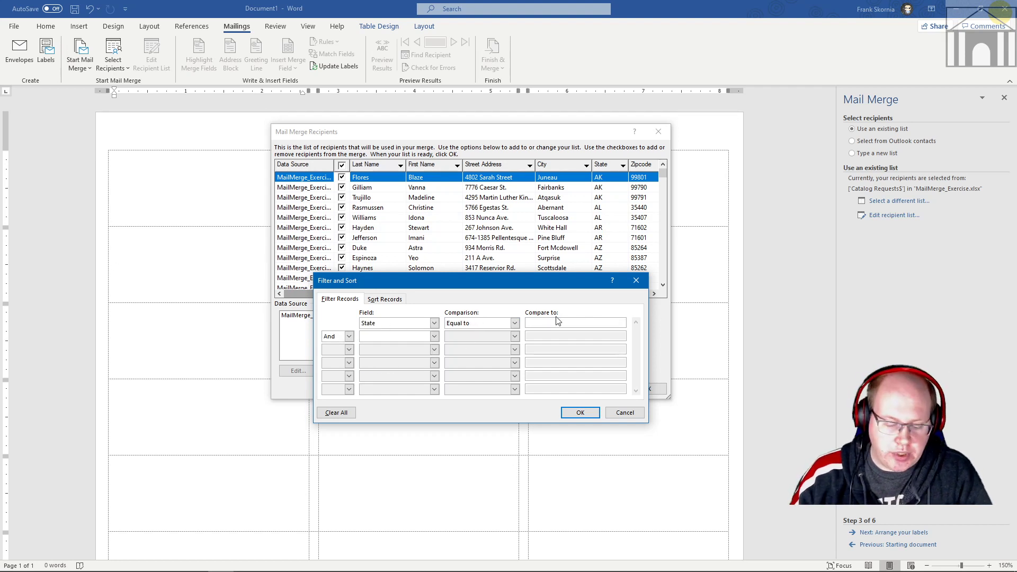
{"action": "type", "text": "CT"}
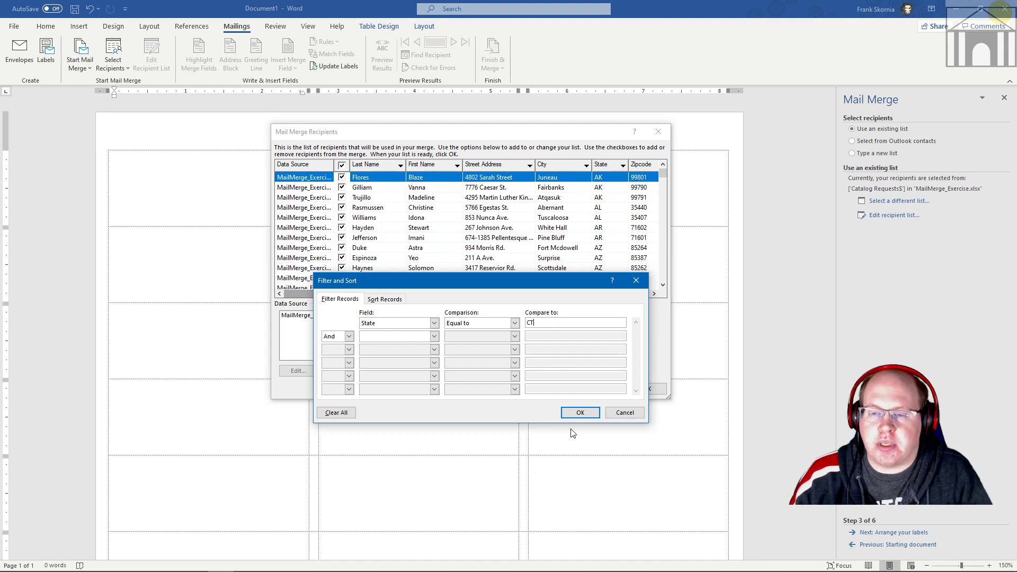
{"action": "left_click", "coordinate": [580, 413]}
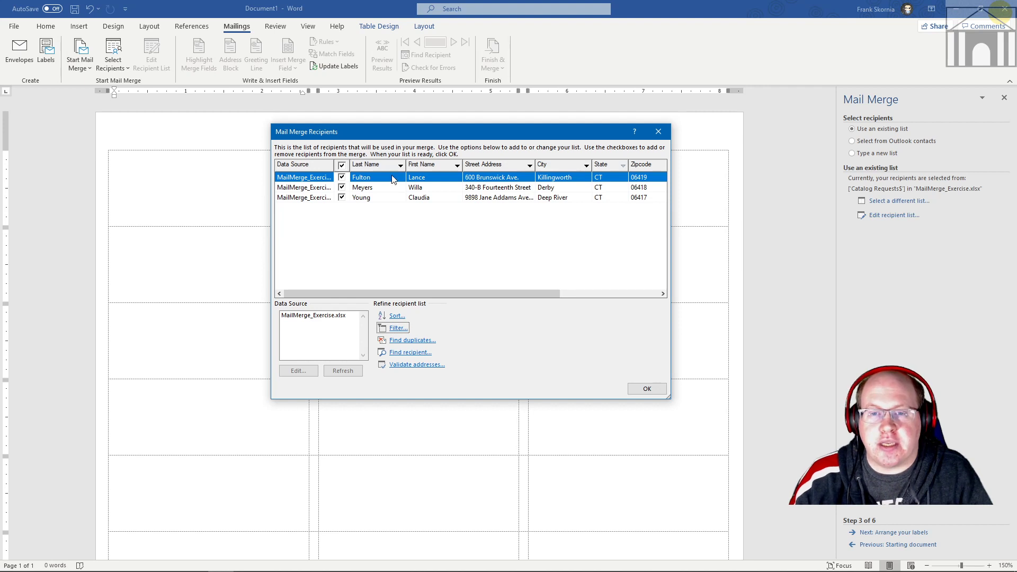
Exclude all the filtered Connecticut recipients at once, and include each of them again individually
{"action": "left_click", "coordinate": [341, 166]}
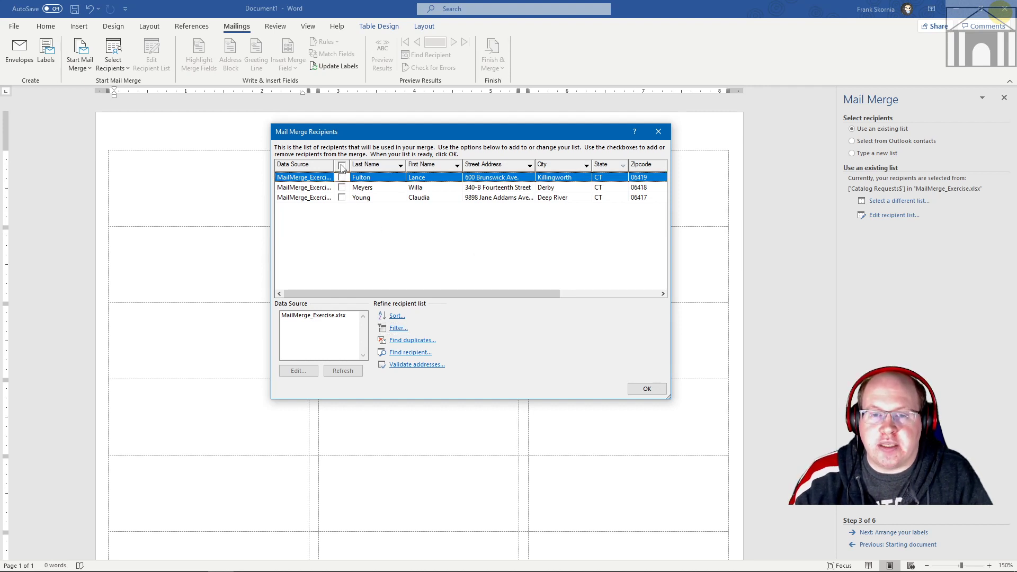
{"action": "left_click", "coordinate": [342, 178]}
{"action": "left_click", "coordinate": [343, 188]}
{"action": "left_click", "coordinate": [342, 197]}
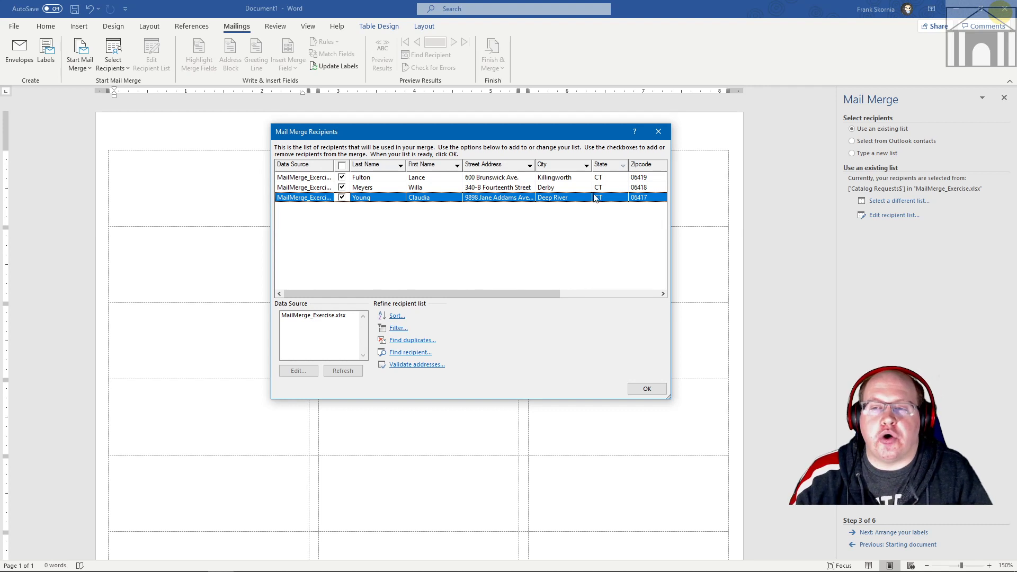
Extend the recipient filter with an Or condition for State equal to NY
{"action": "left_click", "coordinate": [623, 165]}
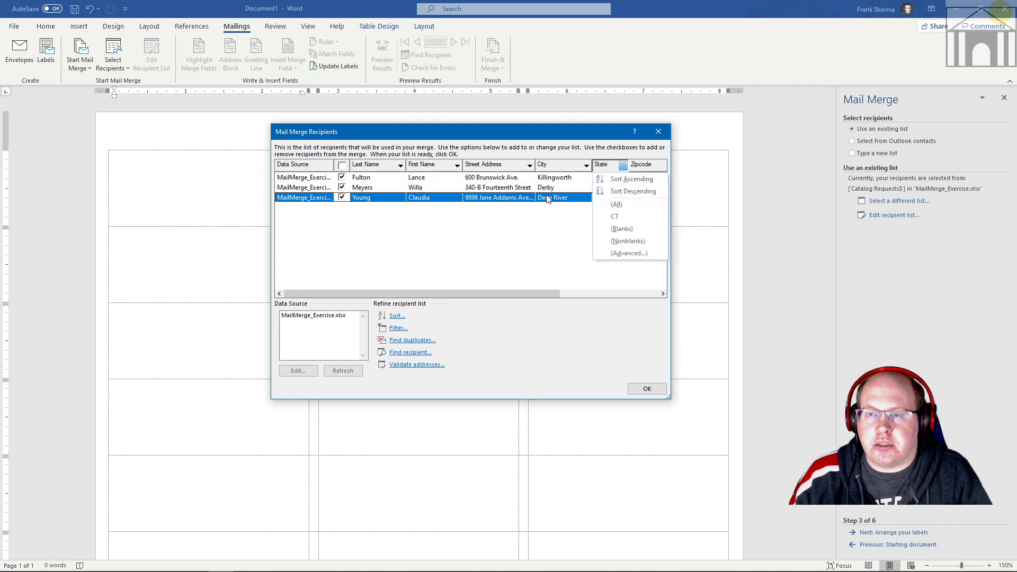
{"action": "left_click", "coordinate": [614, 216]}
{"action": "left_click", "coordinate": [399, 328]}
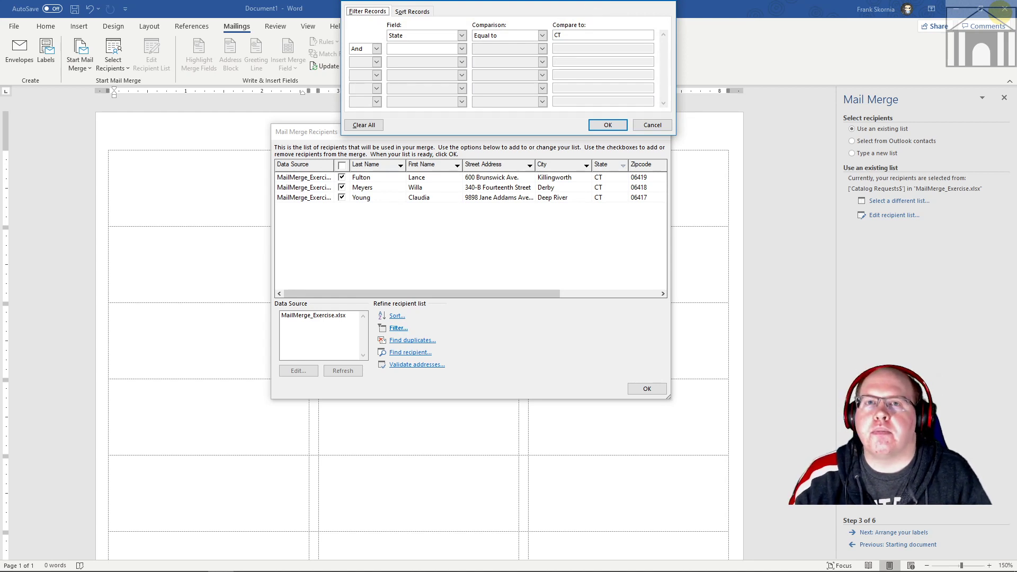
{"action": "left_click_drag", "start_coordinate": [422, 0], "coordinate": [406, 291]}
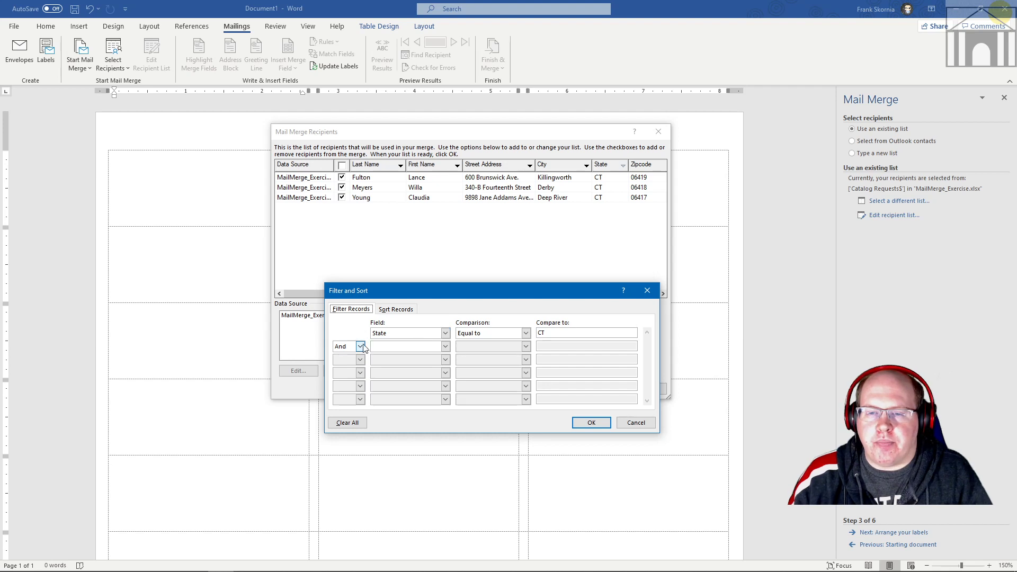
{"action": "left_click", "coordinate": [445, 346]}
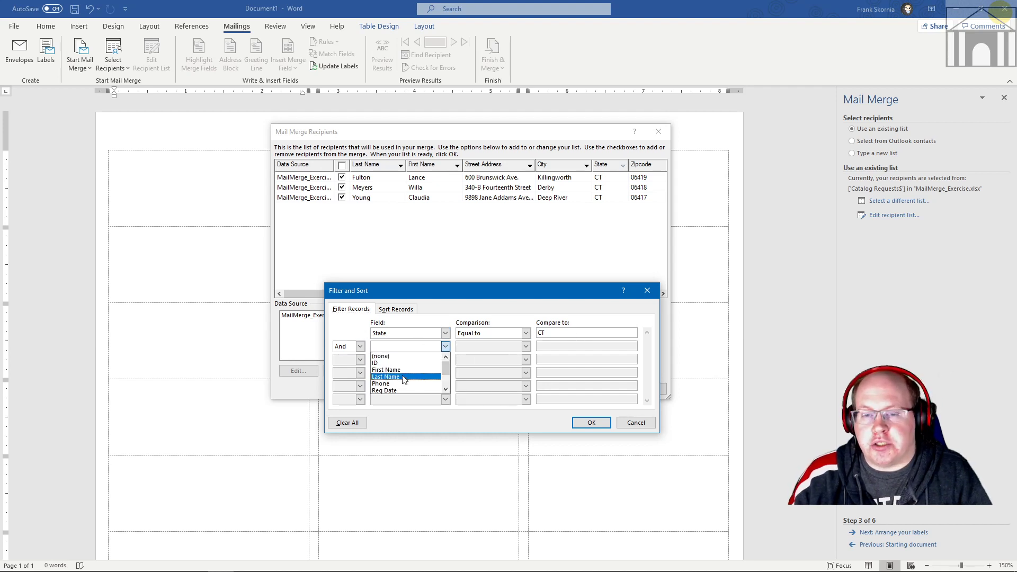
{"action": "scroll", "coordinate": [405, 382], "scroll_direction": "down", "scroll_amount": 1}
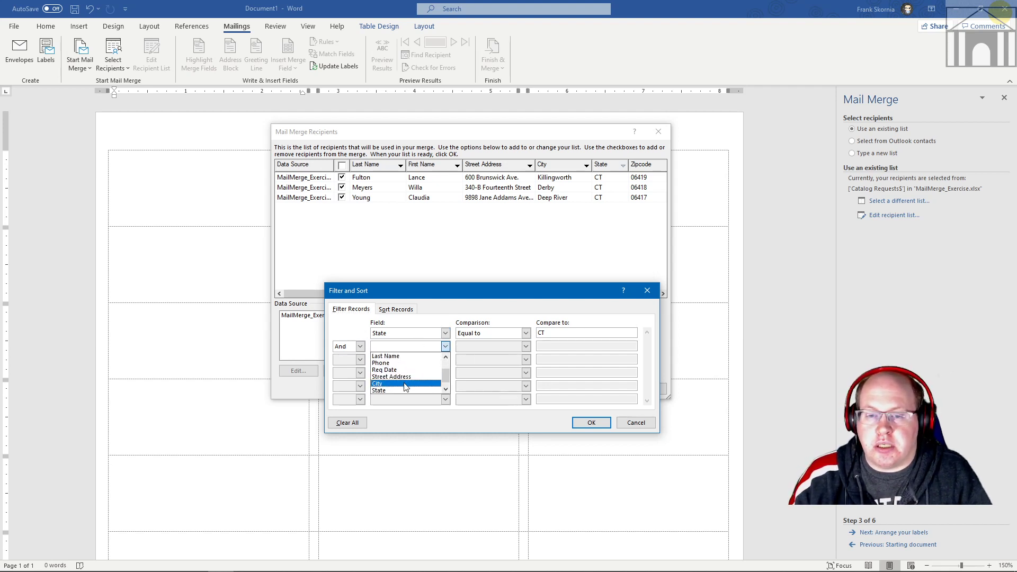
{"action": "left_click", "coordinate": [405, 390]}
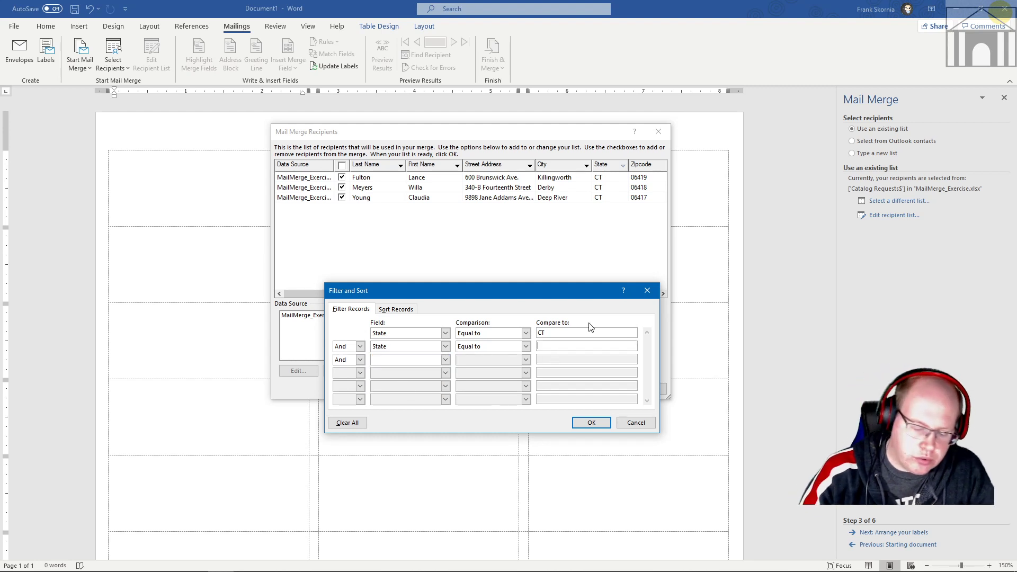
{"action": "type", "text": "NY"}
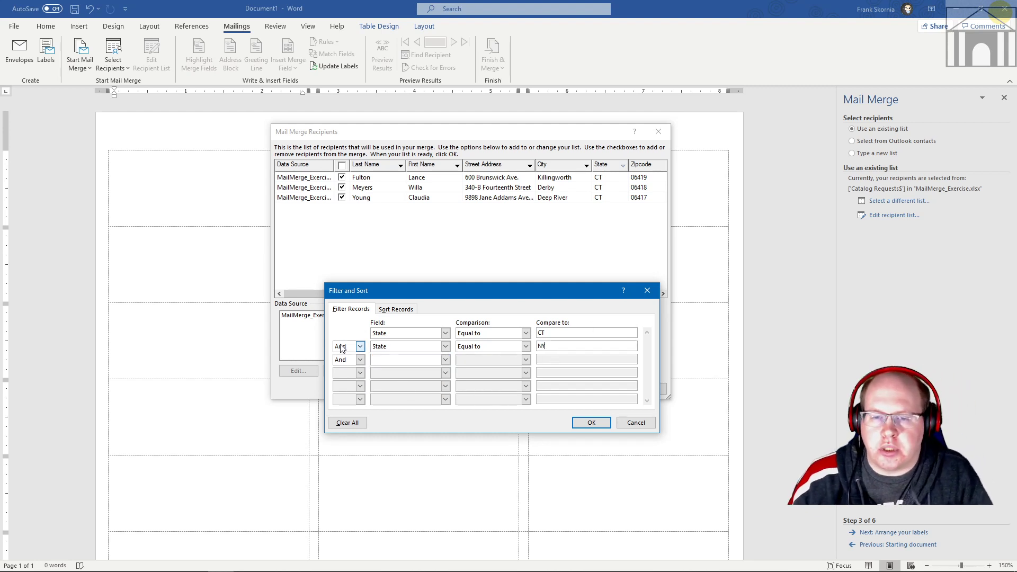
{"action": "left_click", "coordinate": [341, 347]}
{"action": "left_click", "coordinate": [343, 364]}
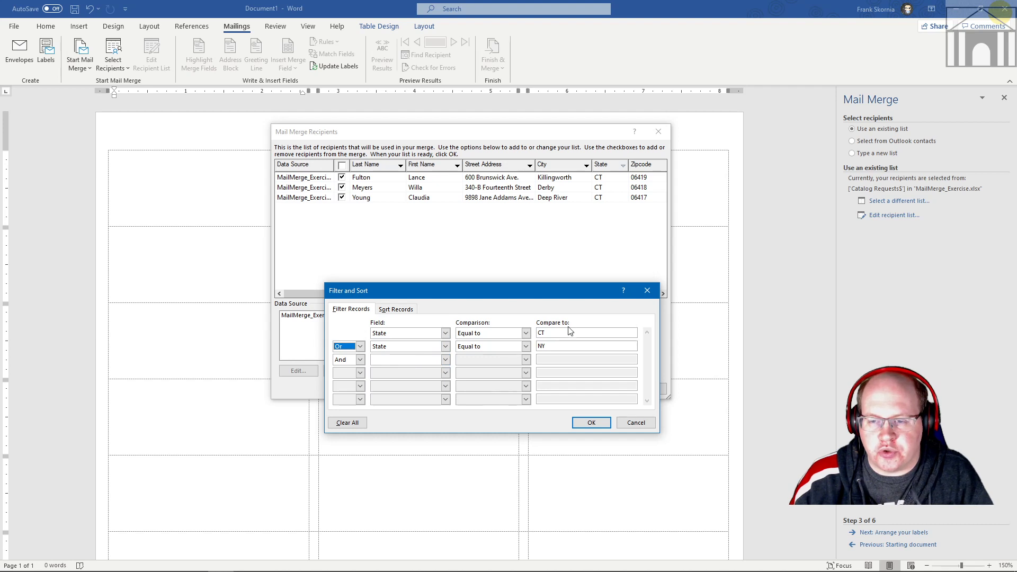
{"action": "left_click", "coordinate": [594, 423]}
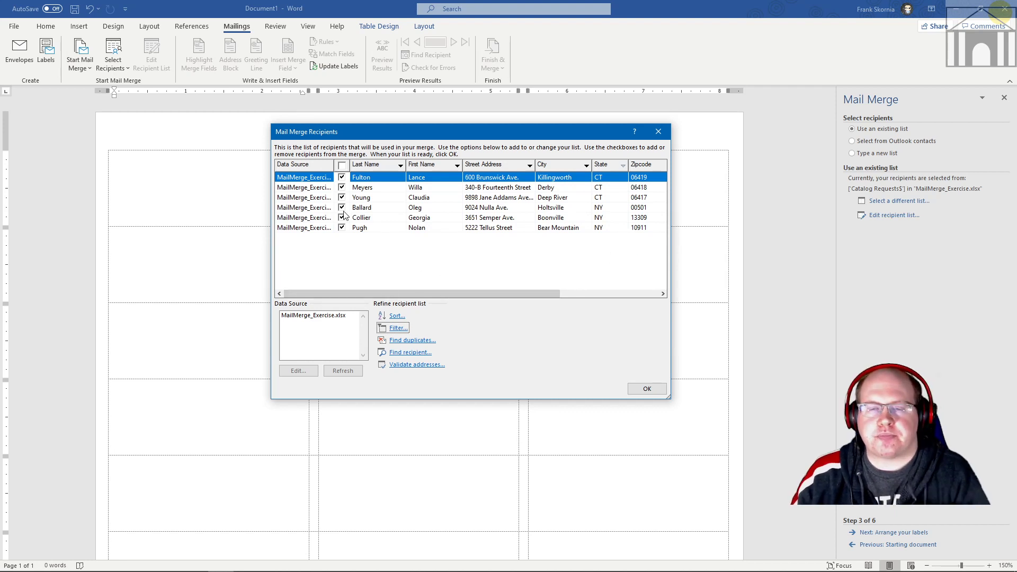
Clear all filter criteria and accept the recipient list with every recipient included
{"action": "left_click", "coordinate": [396, 328]}
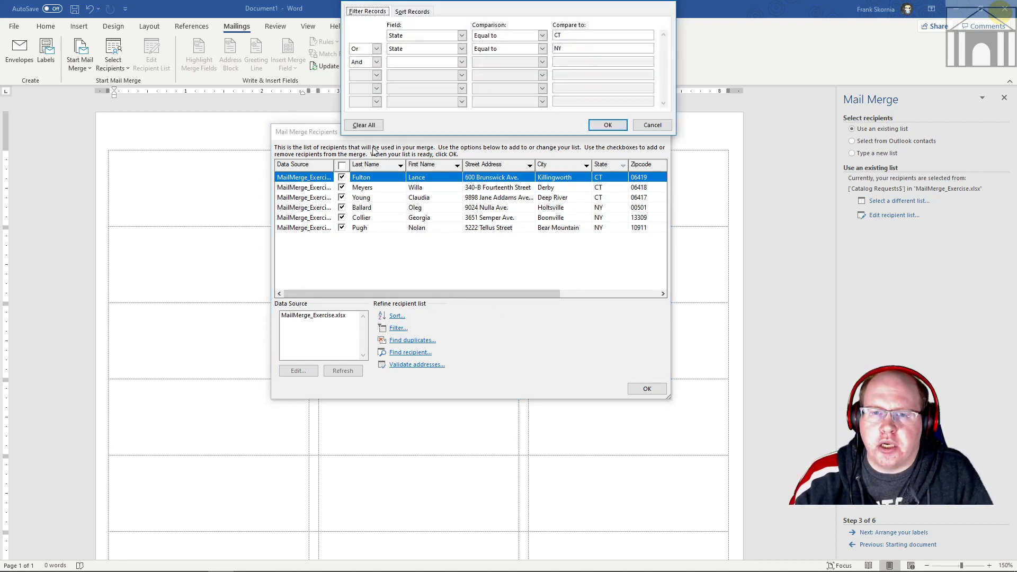
{"action": "left_click", "coordinate": [377, 125]}
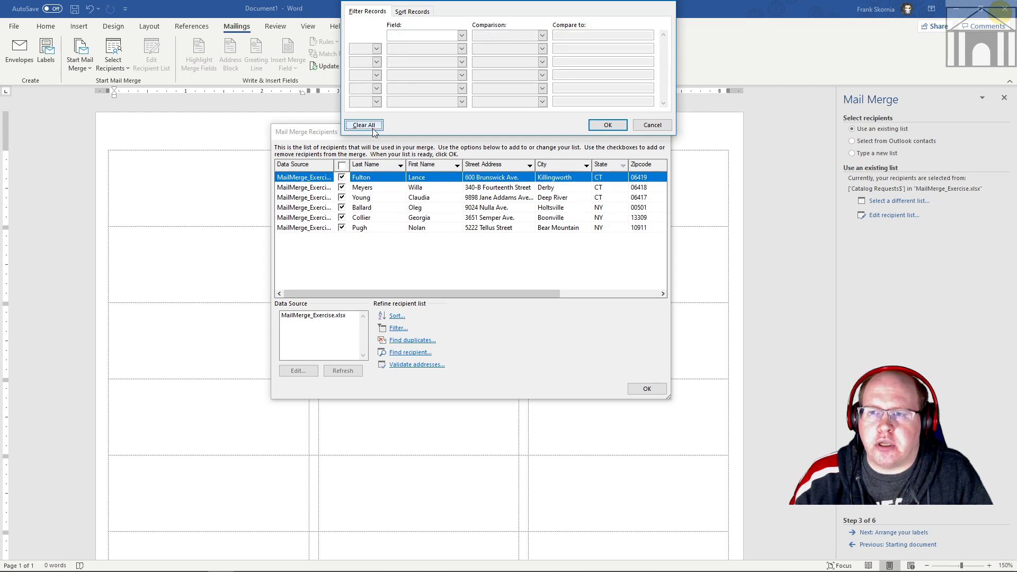
{"action": "left_click", "coordinate": [623, 126]}
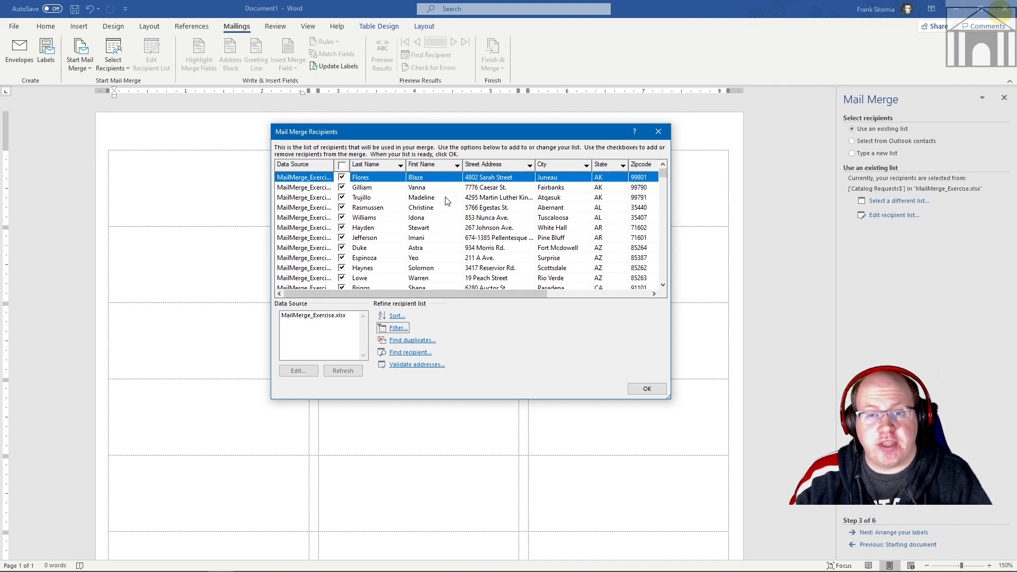
{"action": "left_click_drag", "start_coordinate": [347, 166], "coordinate": [349, 166]}
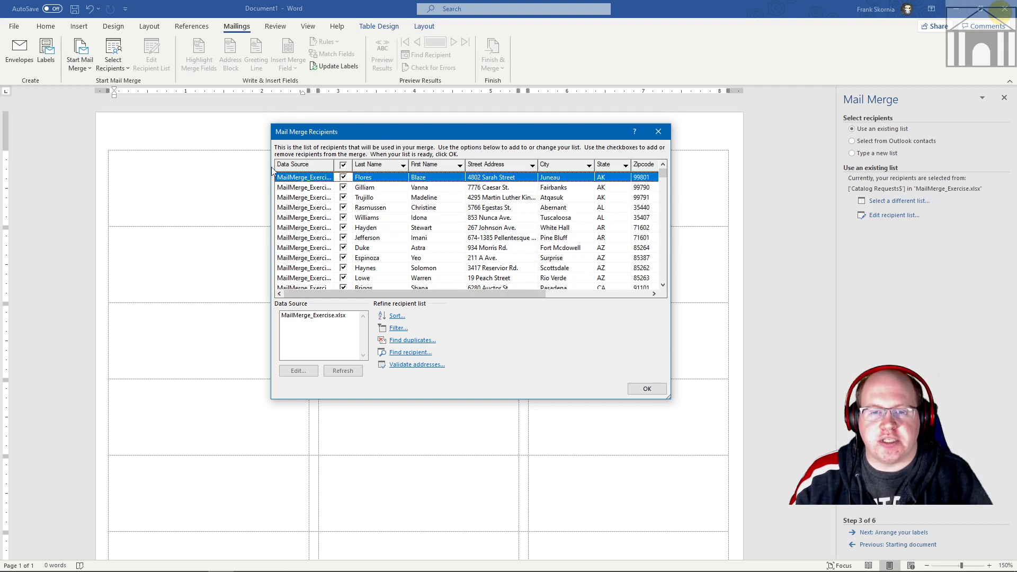
{"action": "left_click", "coordinate": [653, 390]}
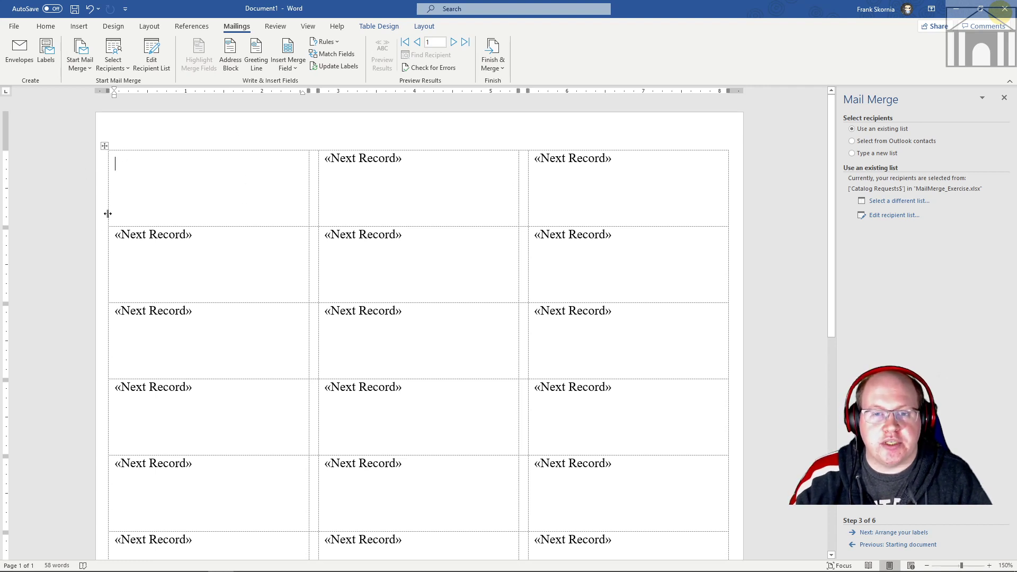
Check the Next Record fields in the first two label rows and advance the mail merge to arranging the labels
{"action": "left_click", "coordinate": [387, 159]}
{"action": "left_click", "coordinate": [577, 159]}
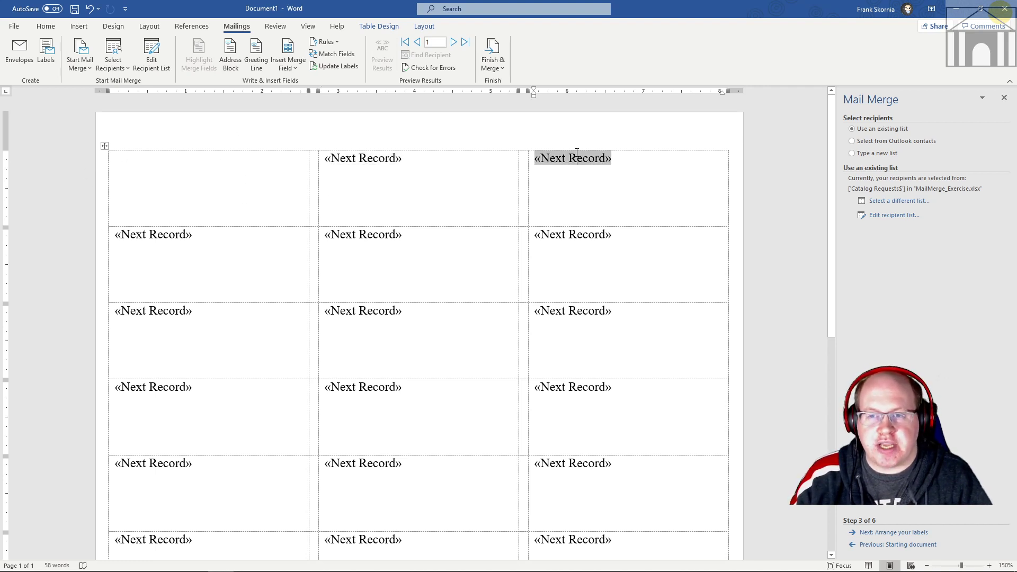
{"action": "left_click", "coordinate": [149, 234]}
{"action": "left_click", "coordinate": [365, 234]}
{"action": "left_click", "coordinate": [568, 234]}
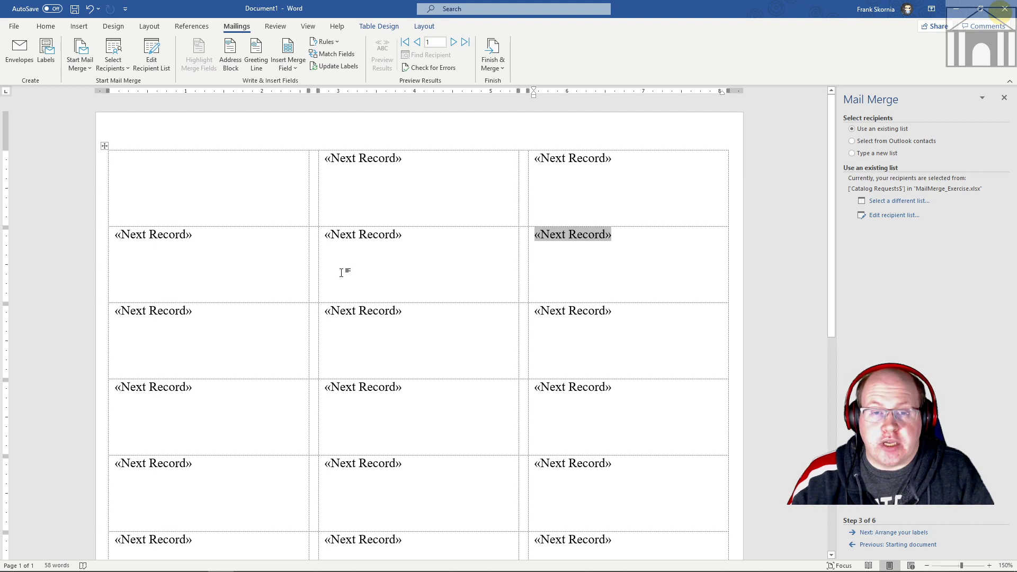
{"action": "left_click", "coordinate": [887, 533]}
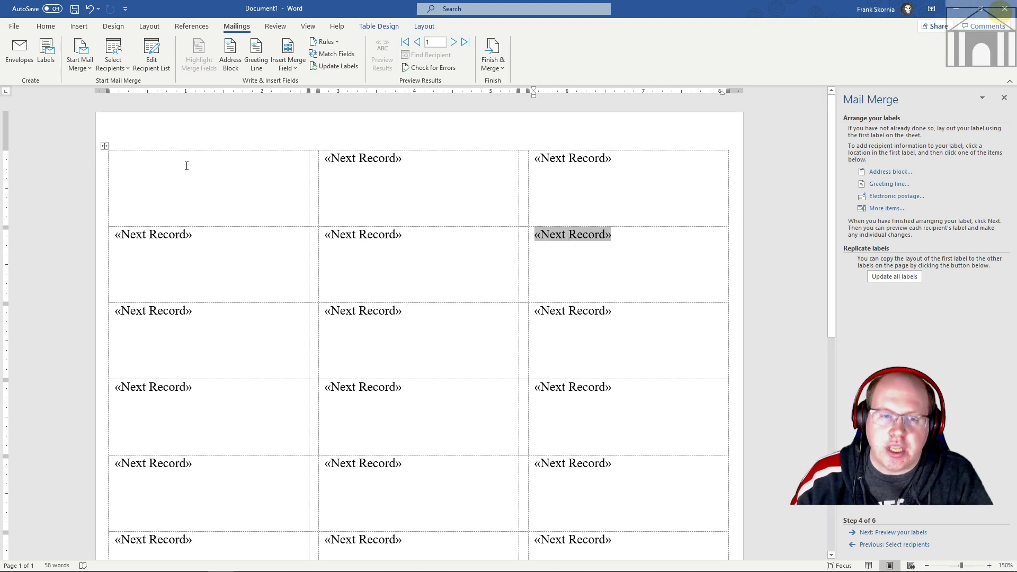
Try entering the text "I can put whatever" in the first label and delete it again
{"action": "left_click", "coordinate": [209, 162]}
{"action": "type", "text": "I c"}
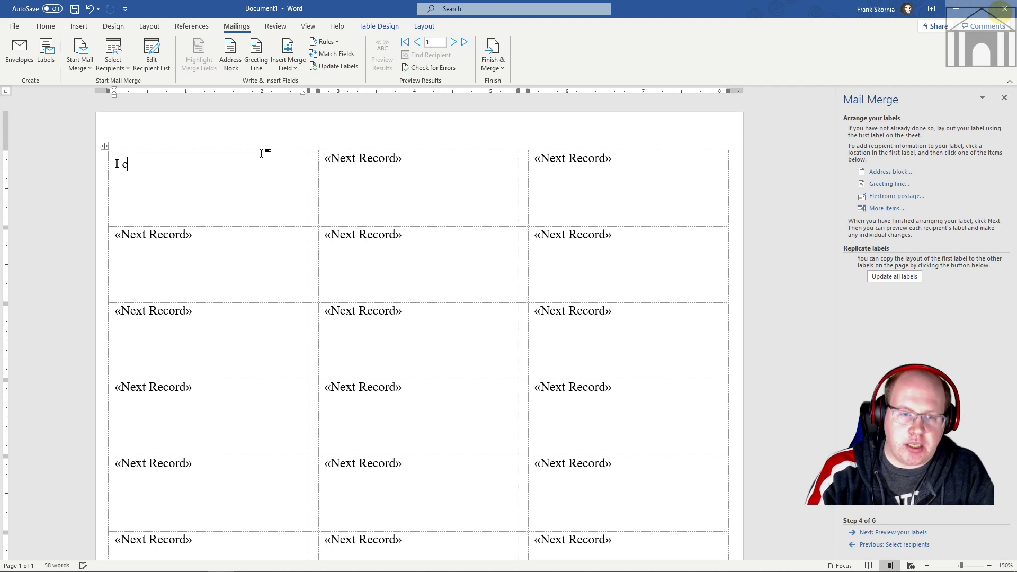
{"action": "type", "text": "an put whatever"}
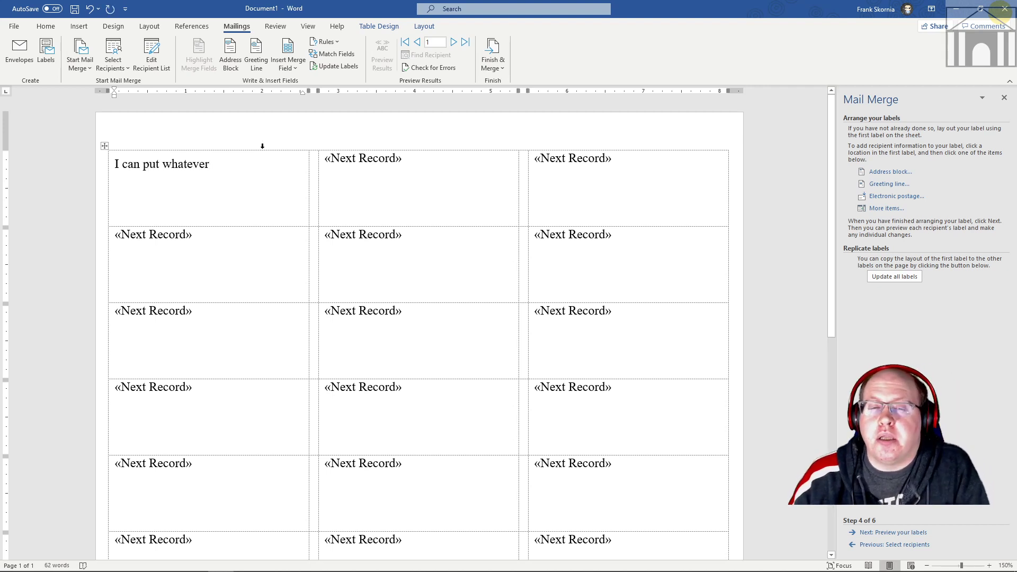
{"action": "left_click", "coordinate": [121, 153], "text": "shift"}
{"action": "left_click", "coordinate": [113, 160], "text": "shift"}
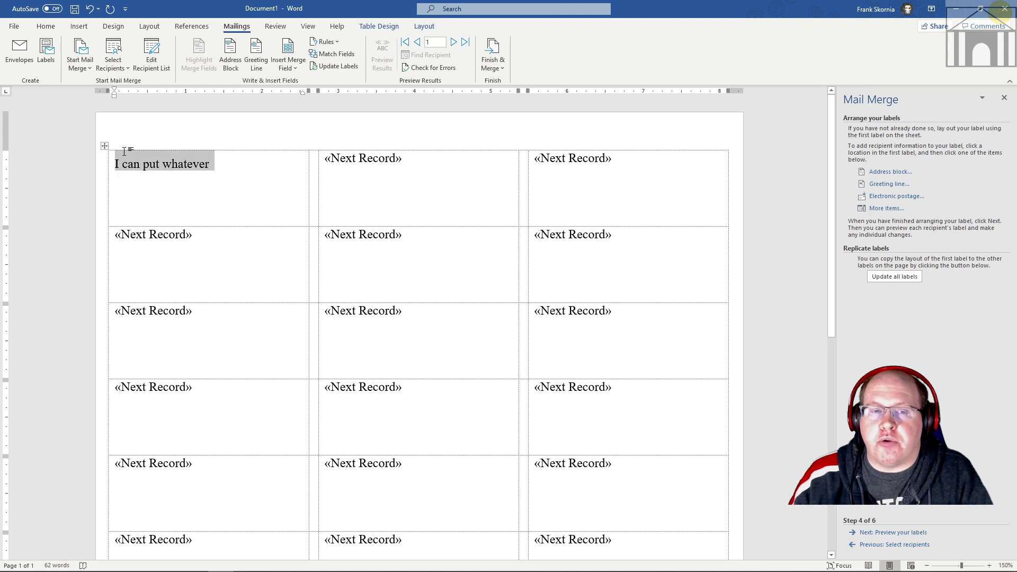
{"action": "key", "text": "Delete"}
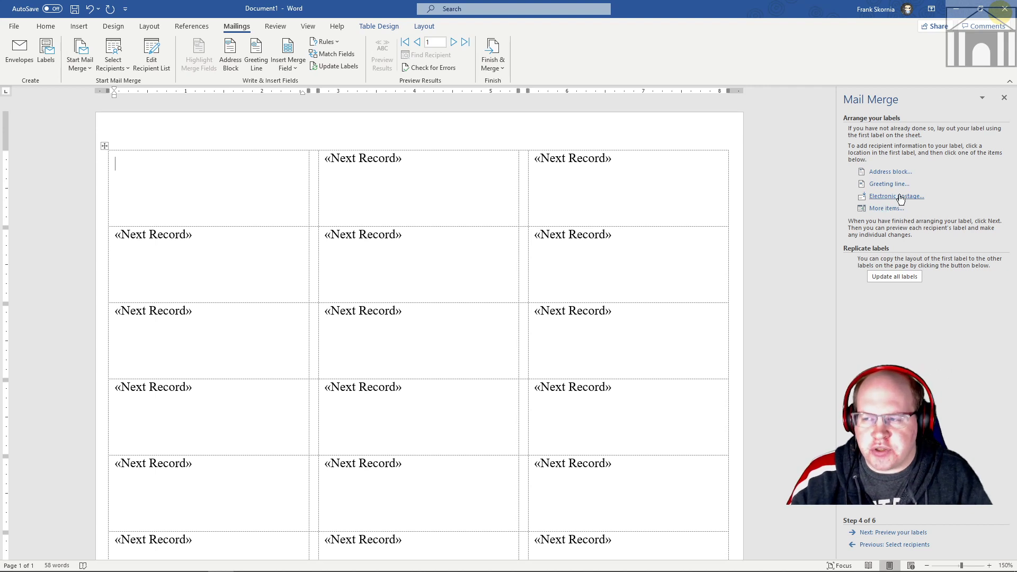
Start an address block for the first label and compare the recipient name formats, choosing full first name, last name and suffix
{"action": "left_click", "coordinate": [881, 173]}
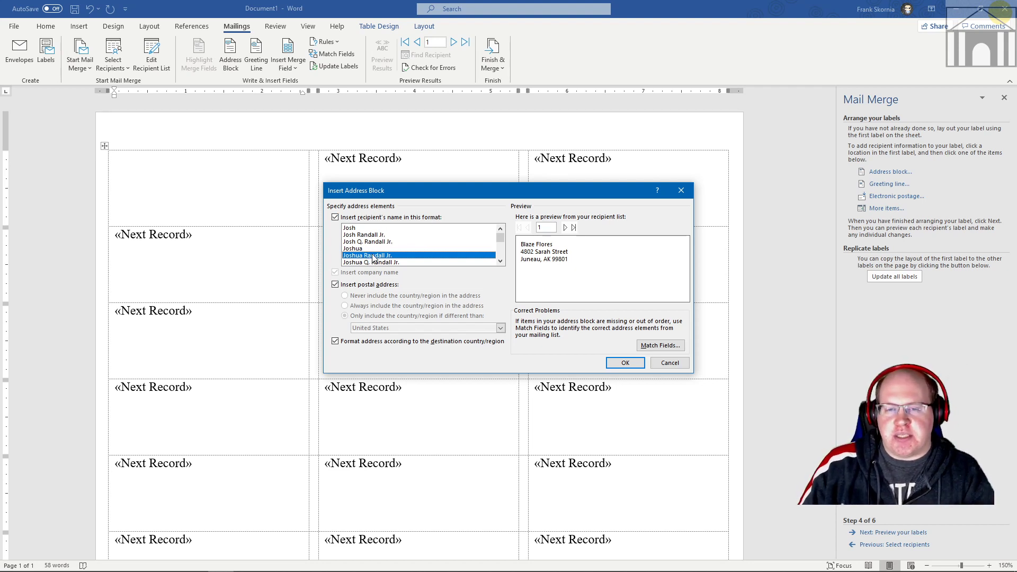
{"action": "left_click", "coordinate": [354, 228]}
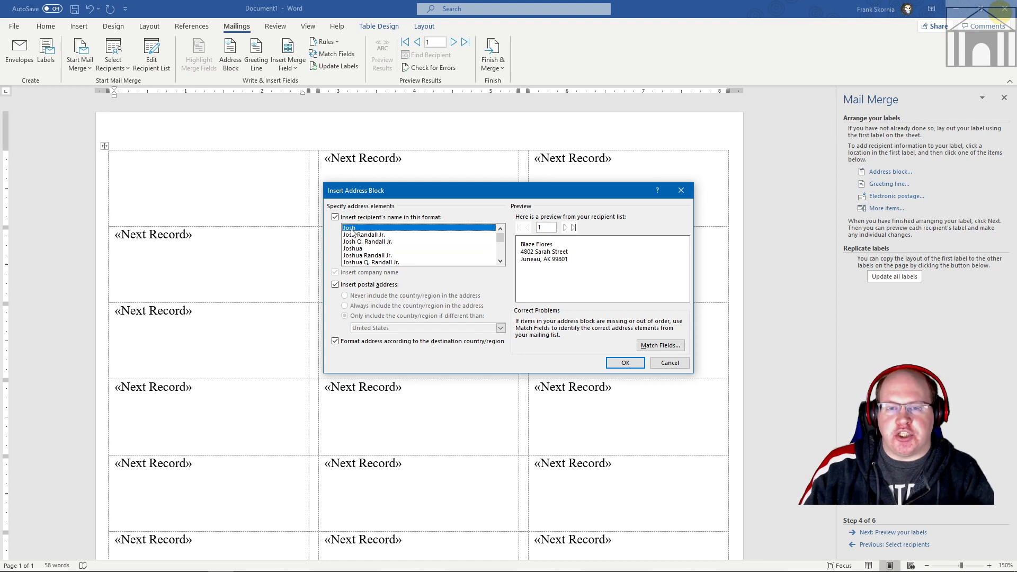
{"action": "left_click", "coordinate": [379, 235]}
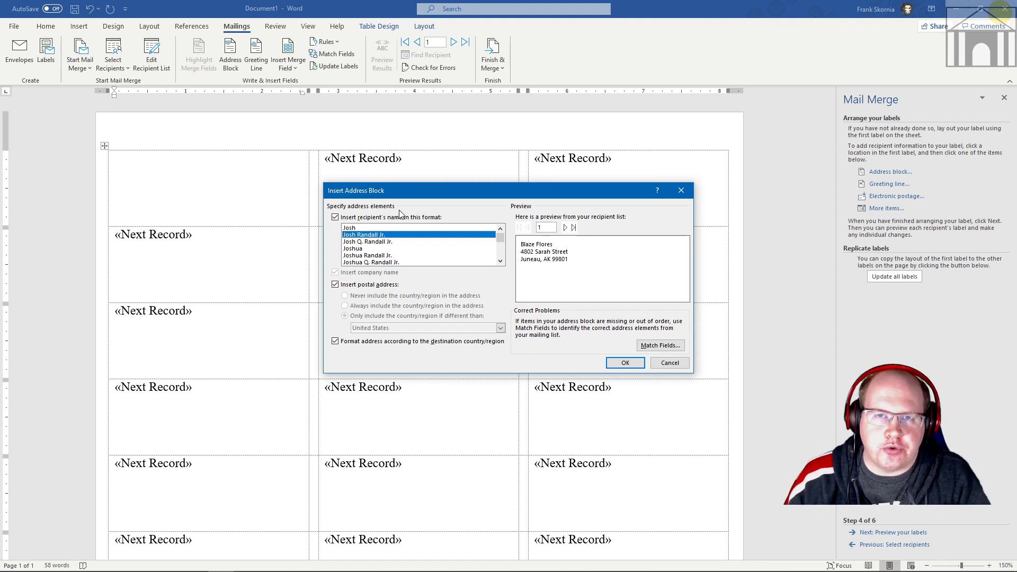
{"action": "left_click", "coordinate": [376, 242]}
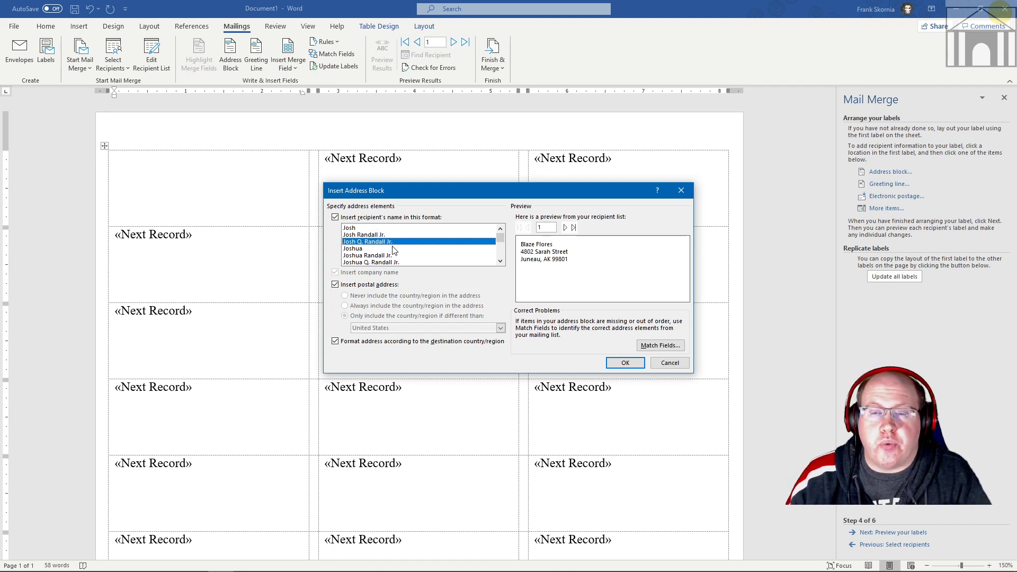
{"action": "left_click", "coordinate": [356, 249]}
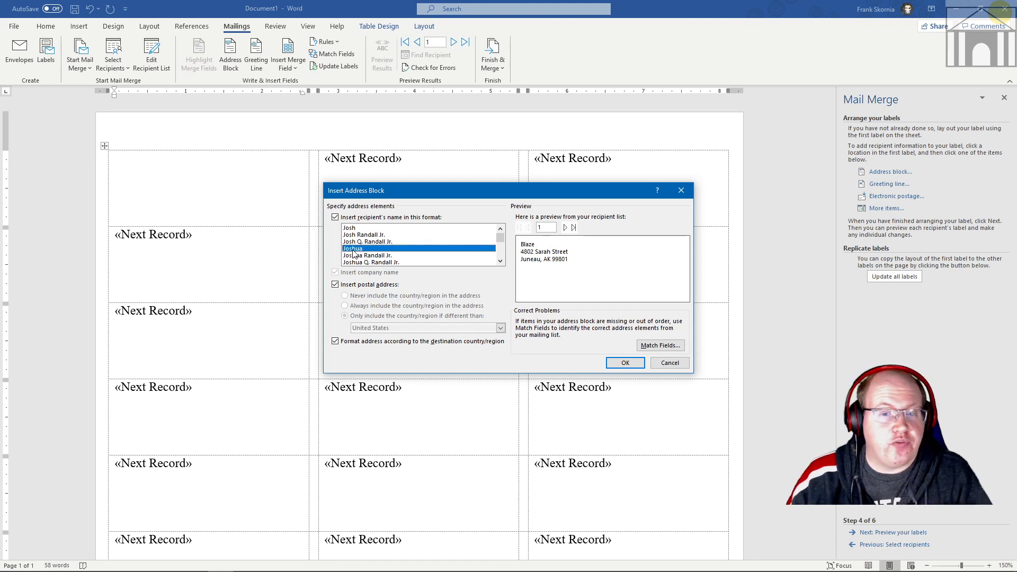
{"action": "left_click", "coordinate": [354, 229]}
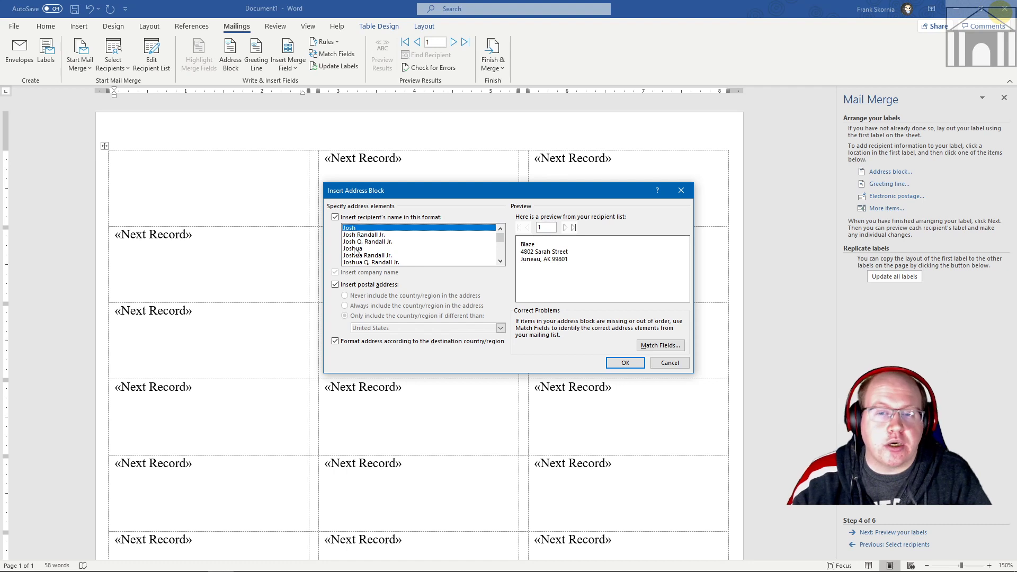
{"action": "left_click", "coordinate": [354, 249]}
{"action": "left_click", "coordinate": [368, 256]}
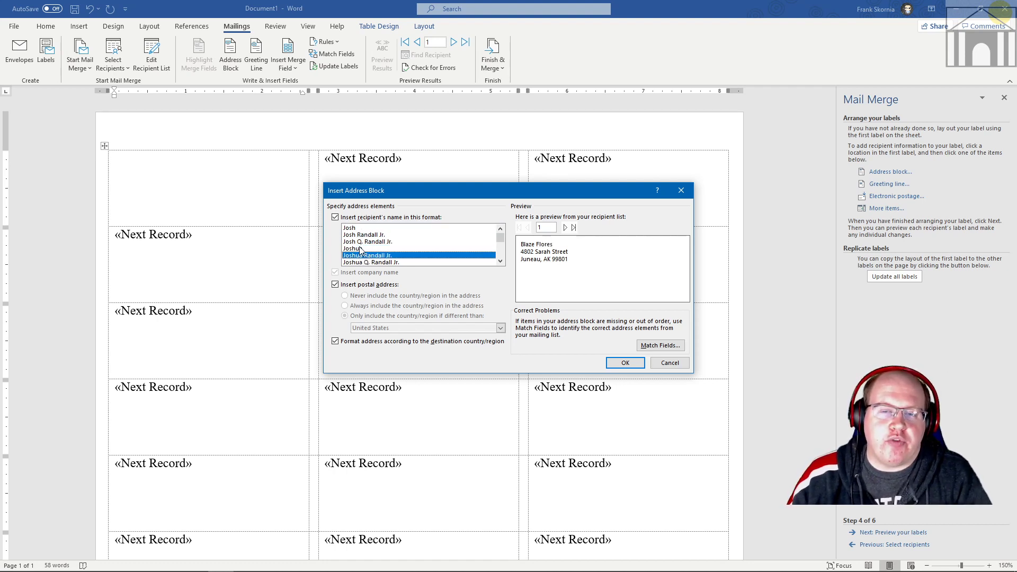
{"action": "left_click", "coordinate": [366, 242]}
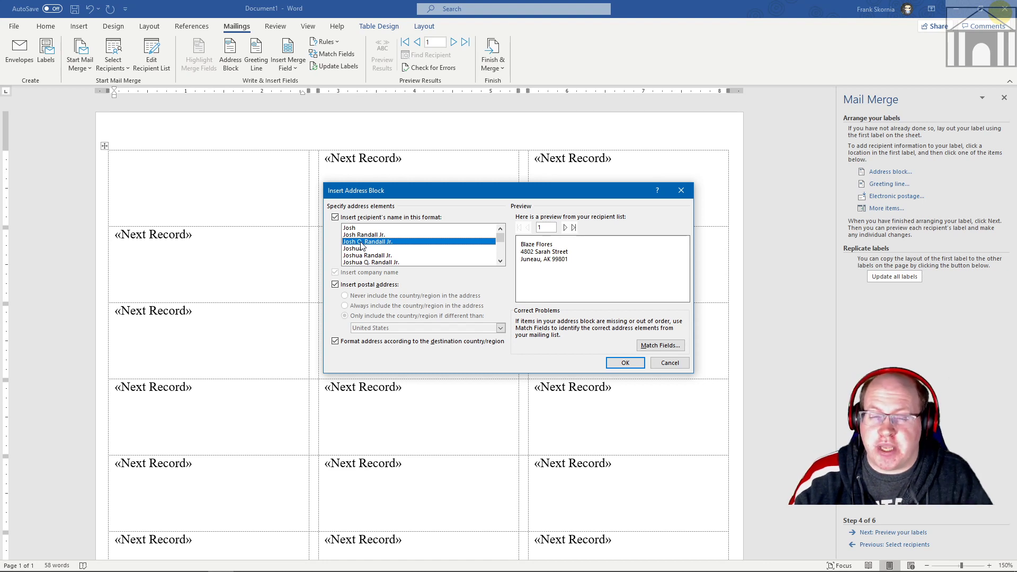
{"action": "left_click", "coordinate": [371, 256]}
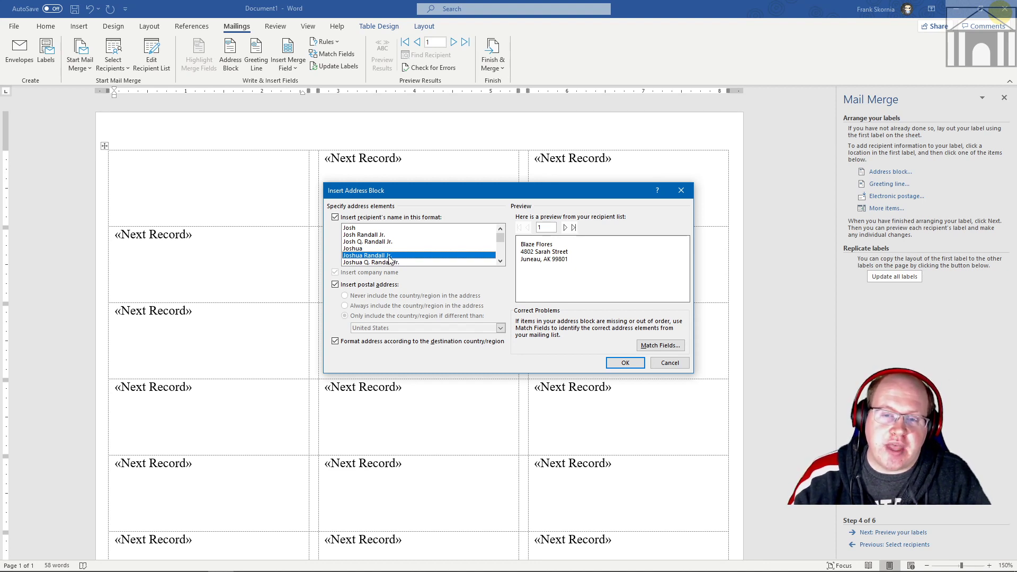
Try the recipient name formats with a courtesy title, then reselect full first name, last name and suffix without a title
{"action": "left_click", "coordinate": [500, 261]}
{"action": "left_click", "coordinate": [499, 261]}
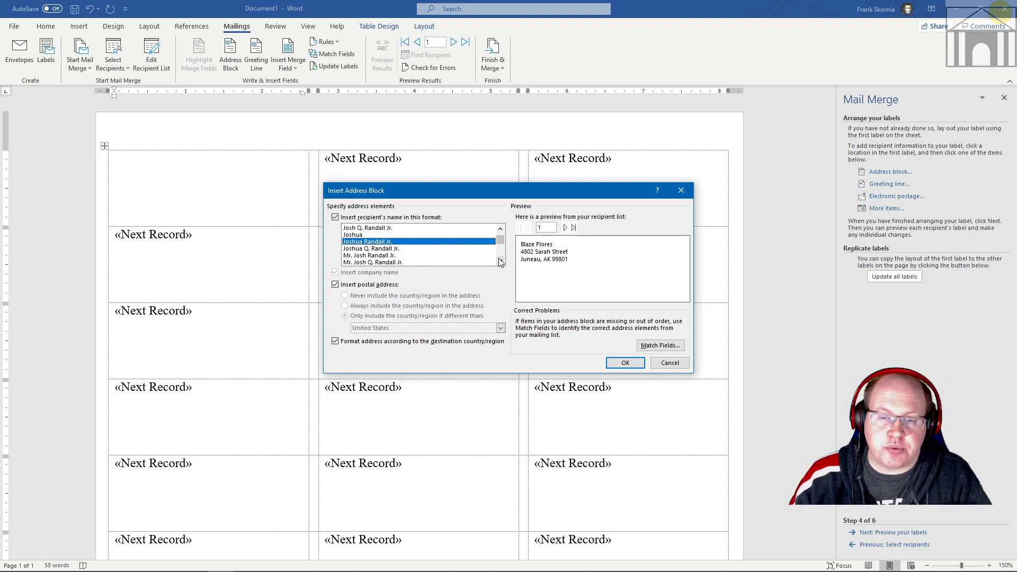
{"action": "left_click", "coordinate": [500, 262]}
{"action": "left_click", "coordinate": [499, 262]}
{"action": "left_click", "coordinate": [500, 262]}
{"action": "left_click", "coordinate": [350, 235]}
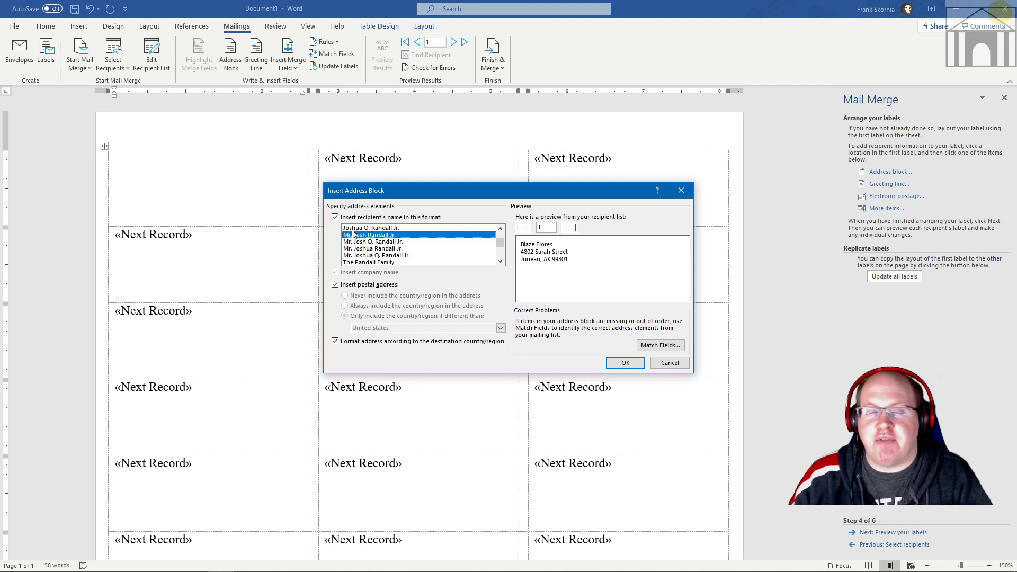
{"action": "left_click", "coordinate": [360, 243]}
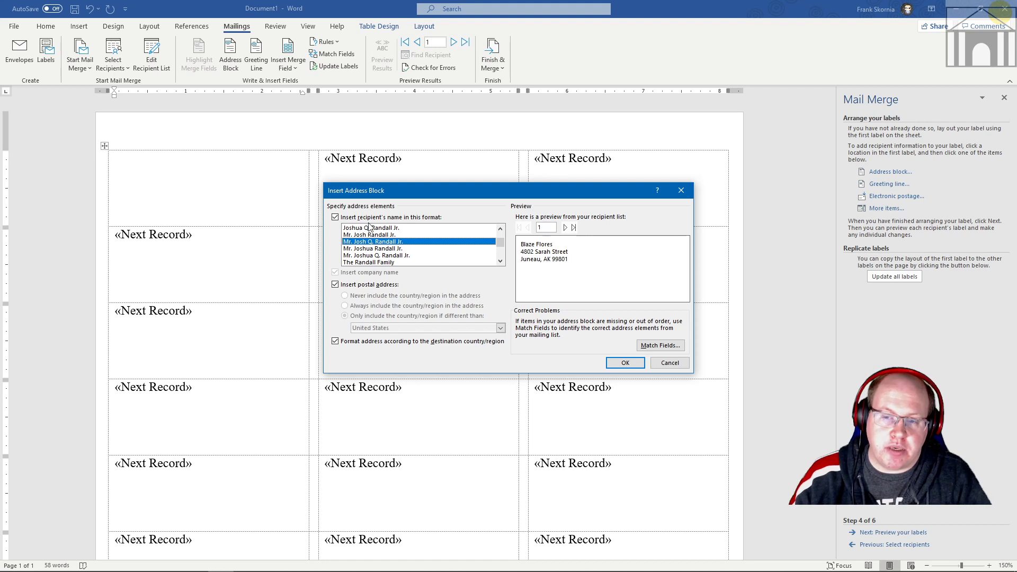
{"action": "left_click", "coordinate": [500, 229]}
{"action": "left_click", "coordinate": [500, 229]}
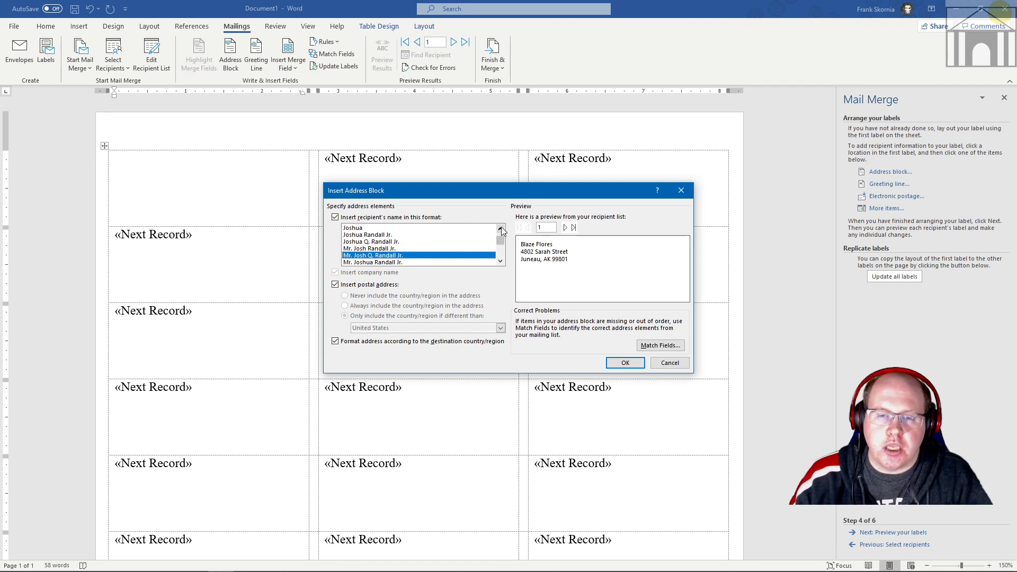
{"action": "left_click", "coordinate": [501, 229]}
{"action": "left_click", "coordinate": [377, 241]}
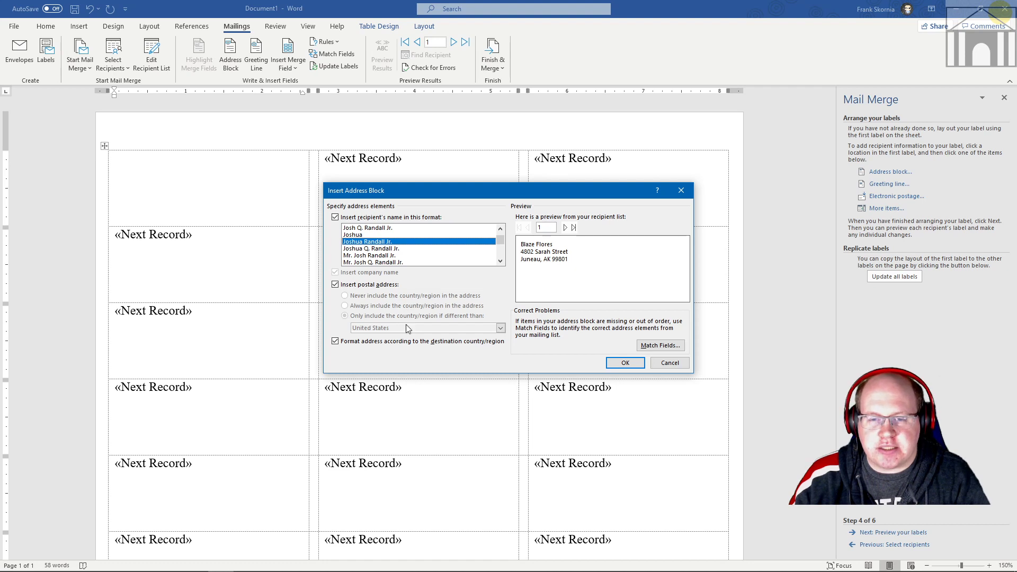
Switch the postal address off and on again, and page through the recipient previews before returning to the first record
{"action": "left_click", "coordinate": [367, 286]}
{"action": "left_click", "coordinate": [362, 289]}
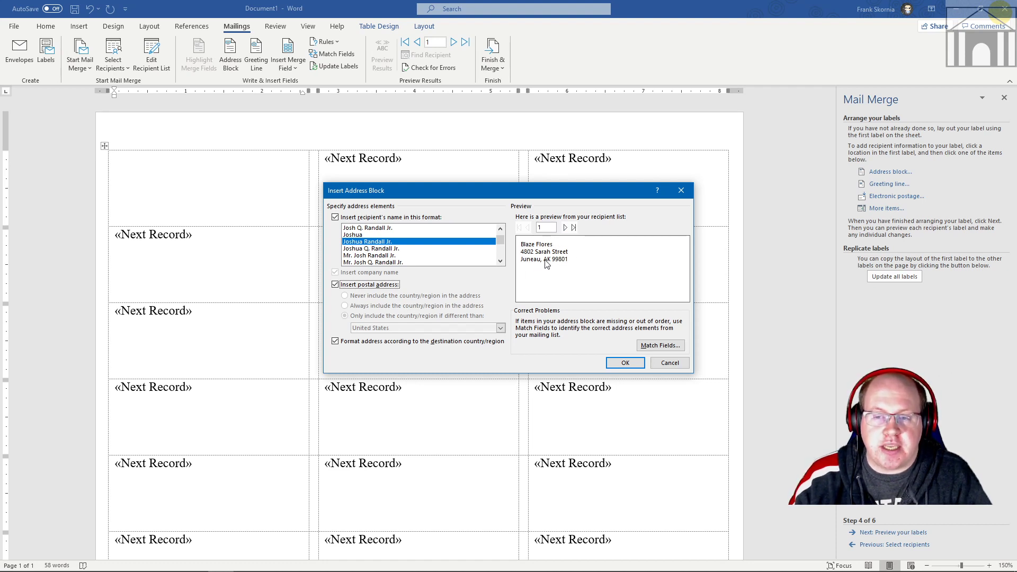
{"action": "left_click", "coordinate": [565, 227]}
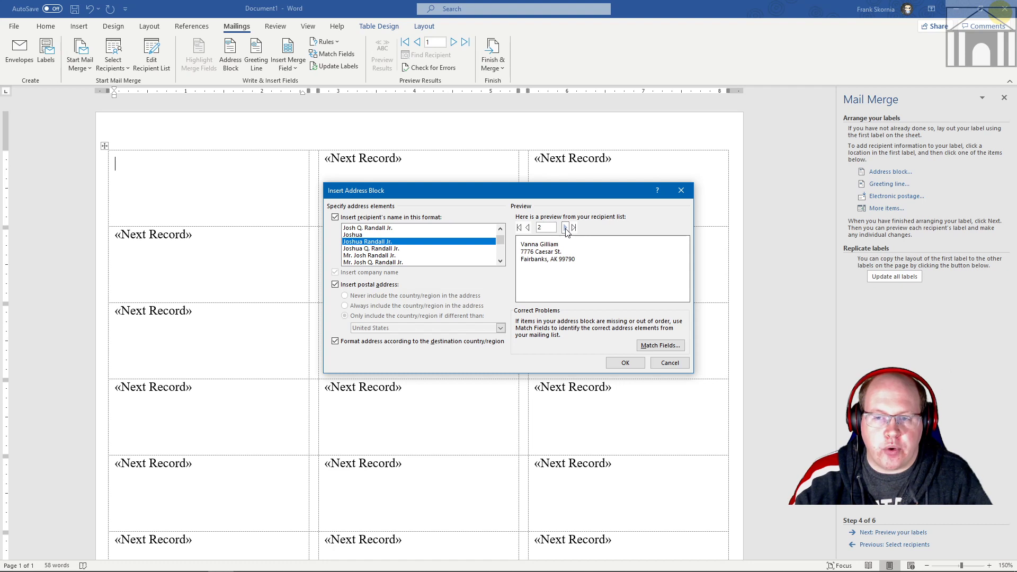
{"action": "left_click", "coordinate": [565, 228]}
{"action": "left_click", "coordinate": [565, 228]}
{"action": "left_click", "coordinate": [565, 228]}
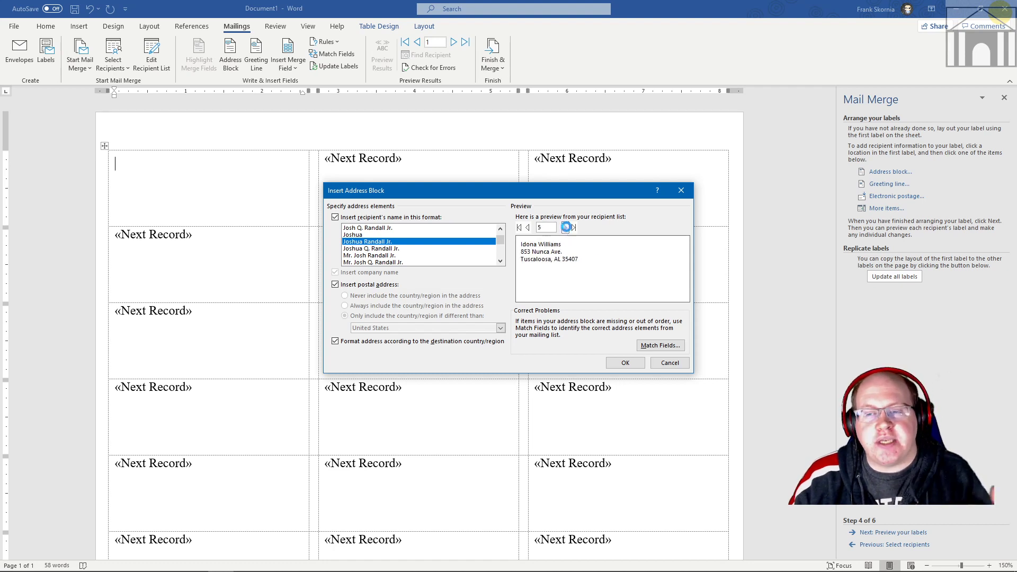
{"action": "left_click", "coordinate": [566, 227]}
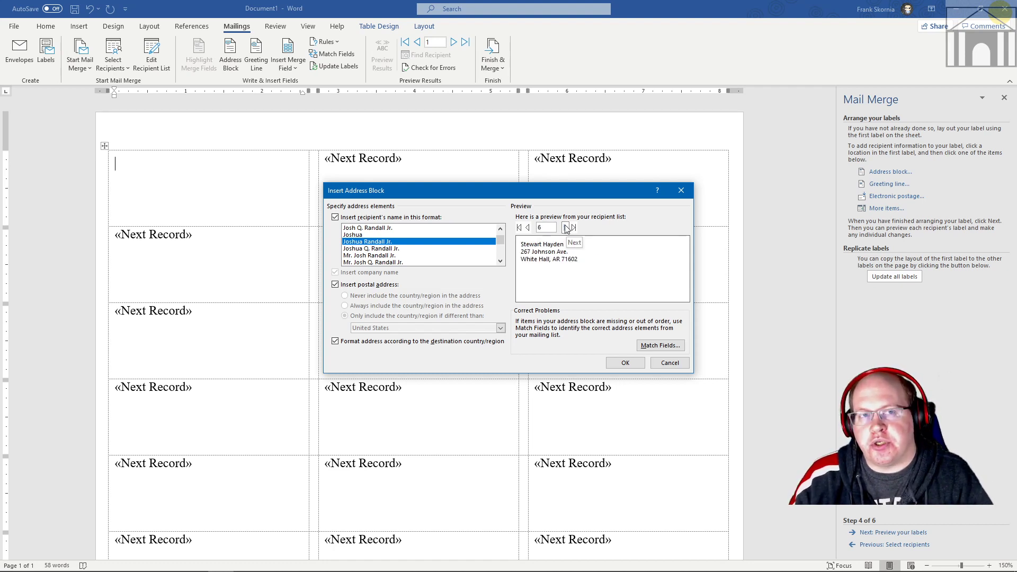
{"action": "left_click", "coordinate": [565, 227]}
{"action": "left_click", "coordinate": [565, 228]}
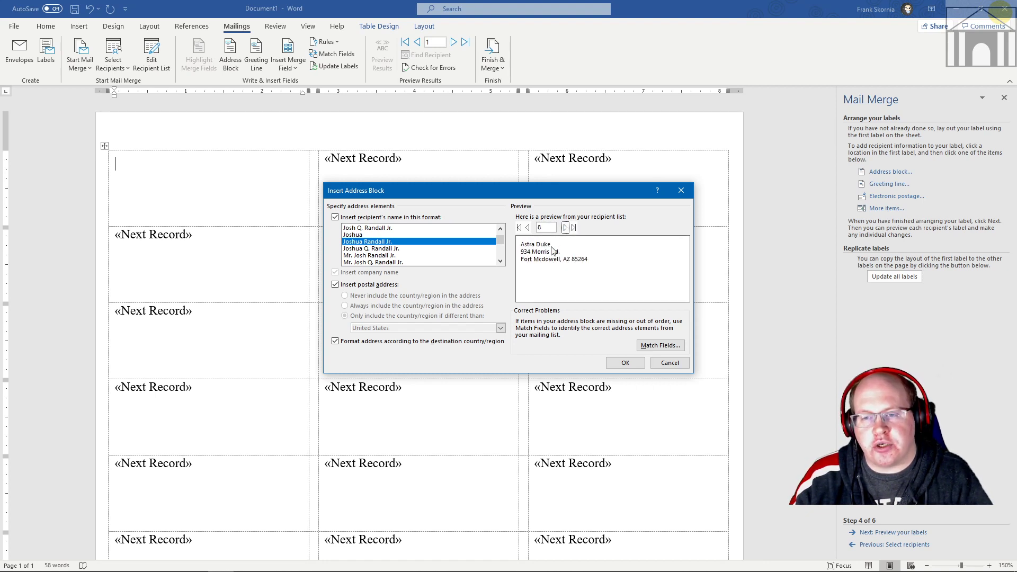
{"action": "left_click", "coordinate": [566, 227]}
{"action": "left_click", "coordinate": [566, 227]}
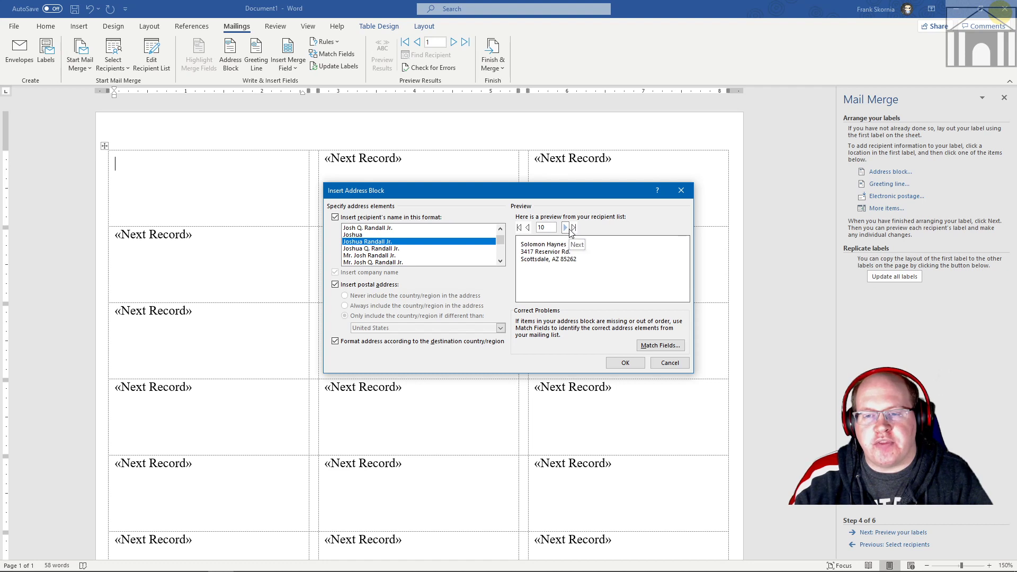
{"action": "left_click", "coordinate": [566, 227]}
{"action": "left_click", "coordinate": [528, 228]}
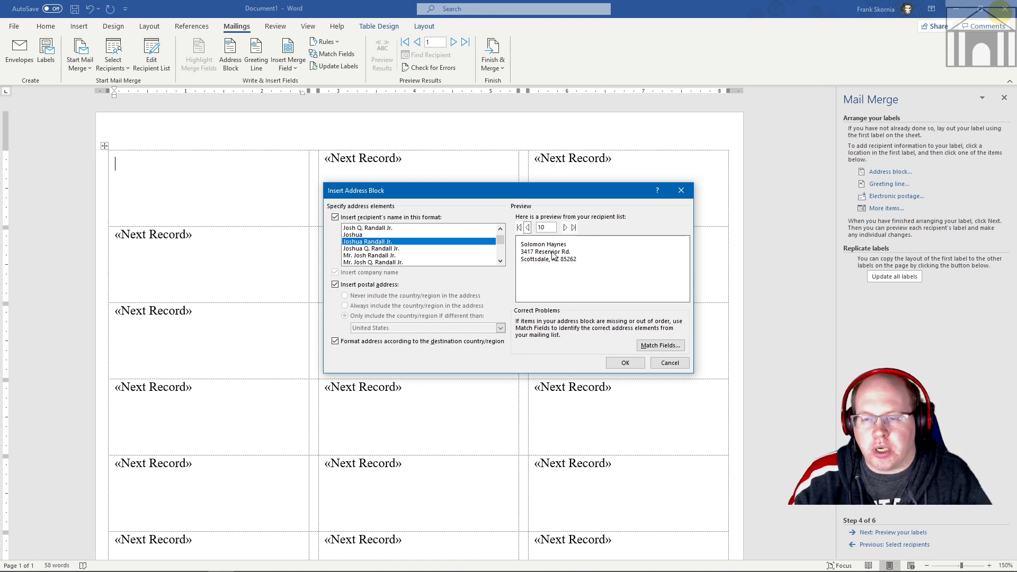
{"action": "left_click", "coordinate": [519, 227]}
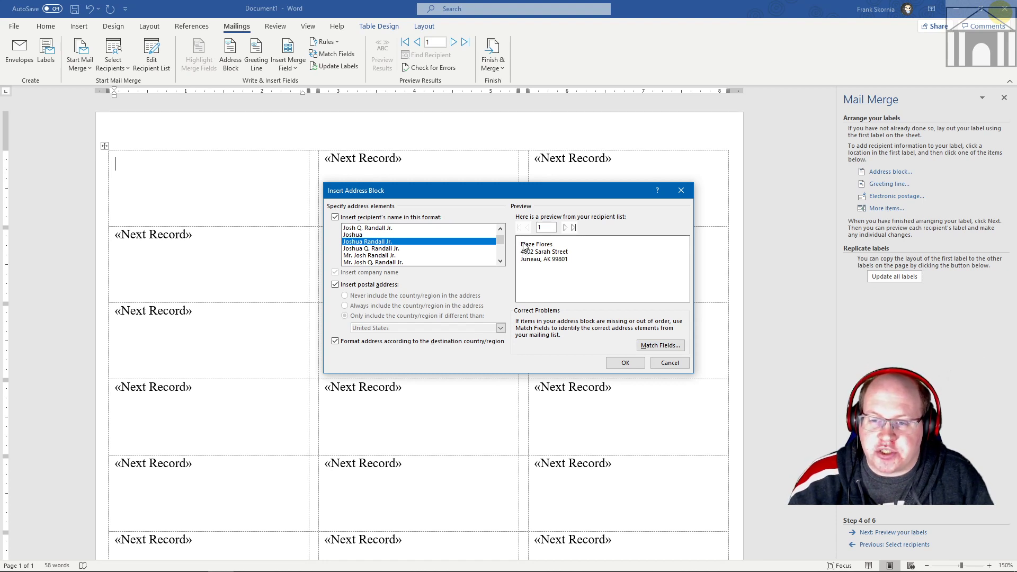
Try matching the Address 1 element to the Phone field and accept the Unique Identifier match
{"action": "left_click", "coordinate": [670, 346]}
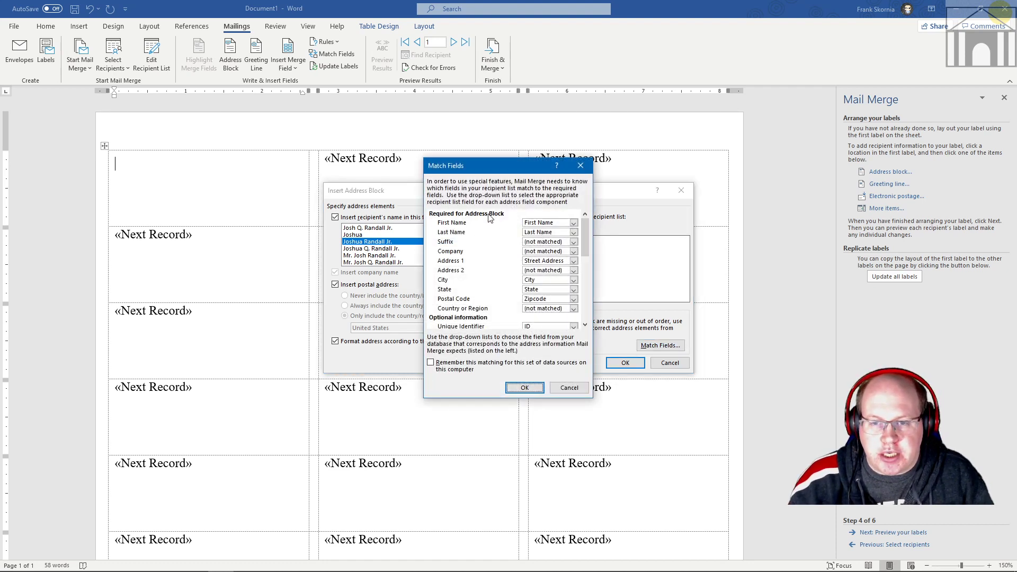
{"action": "left_click", "coordinate": [457, 225]}
{"action": "left_click", "coordinate": [456, 235]}
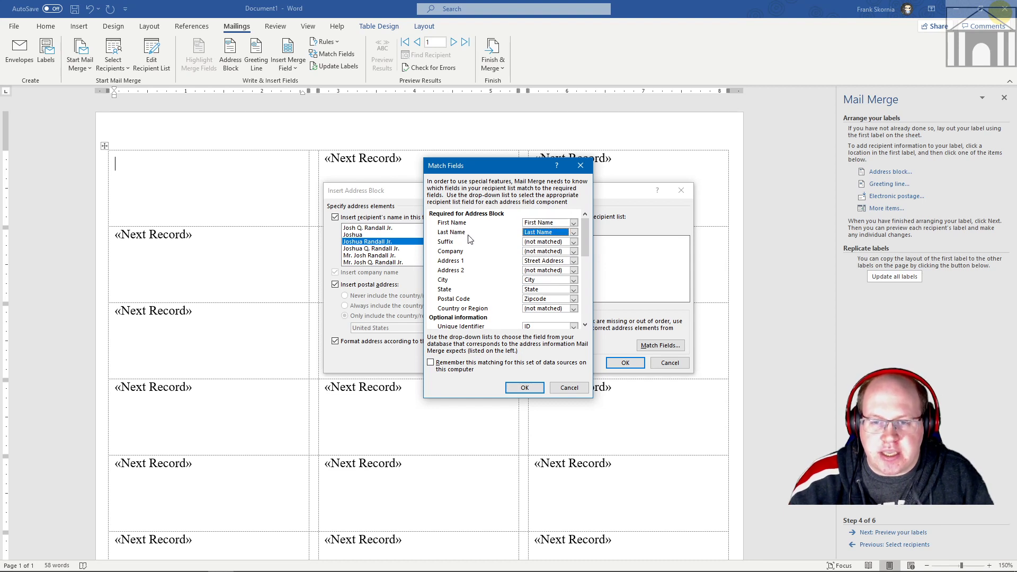
{"action": "left_click", "coordinate": [448, 244]}
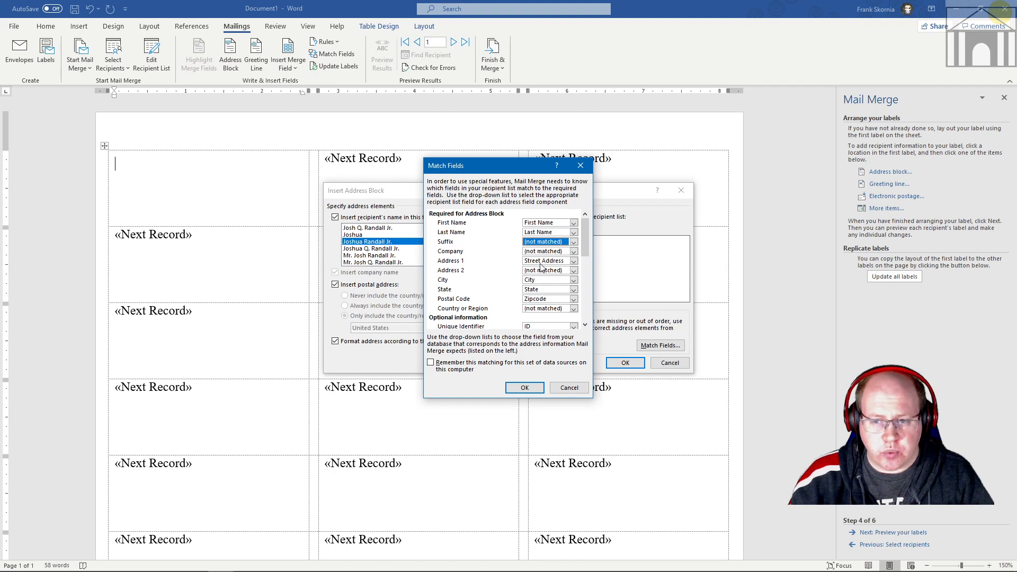
{"action": "left_click", "coordinate": [572, 262]}
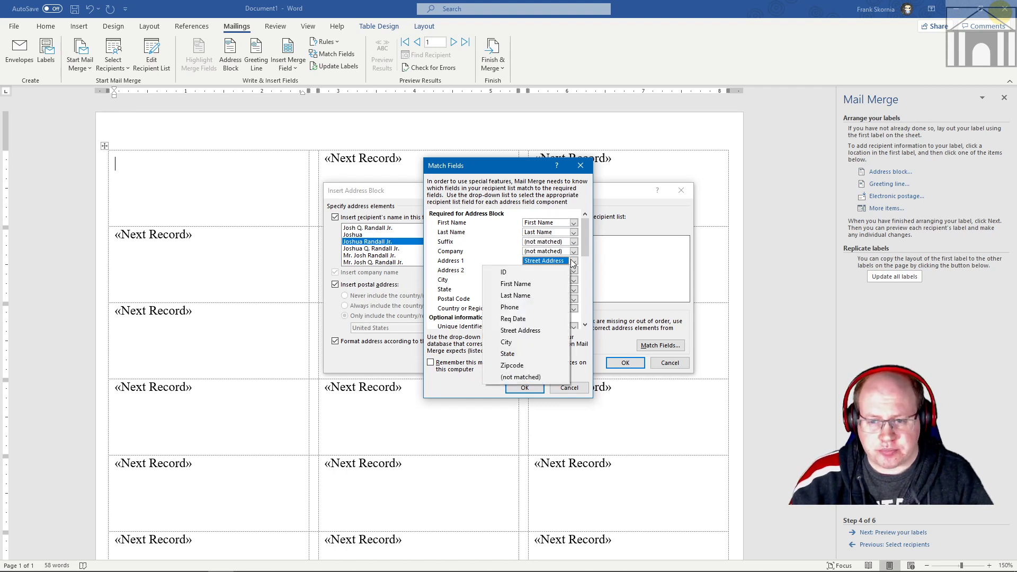
{"action": "left_click", "coordinate": [509, 307]}
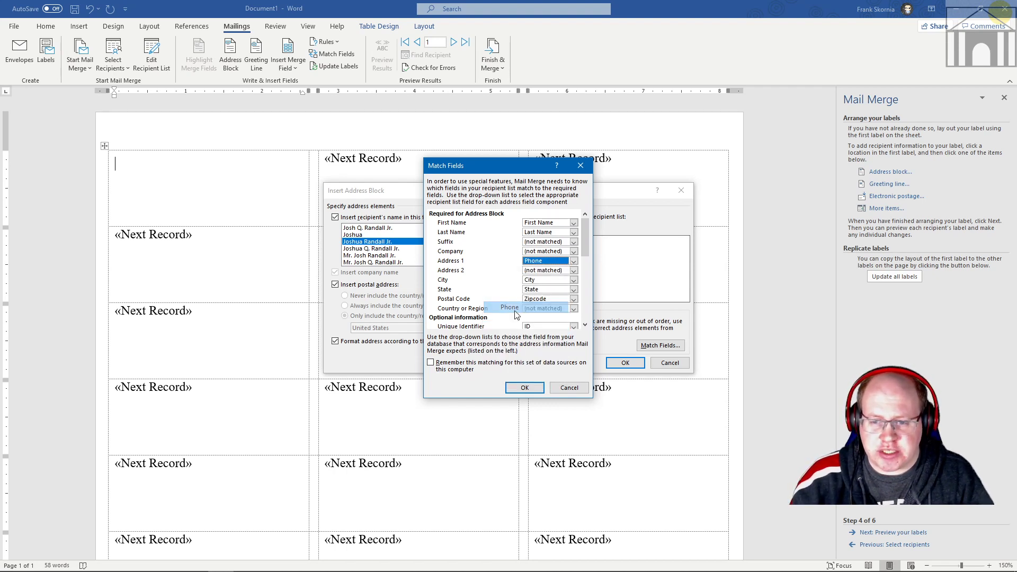
{"action": "left_click", "coordinate": [525, 391]}
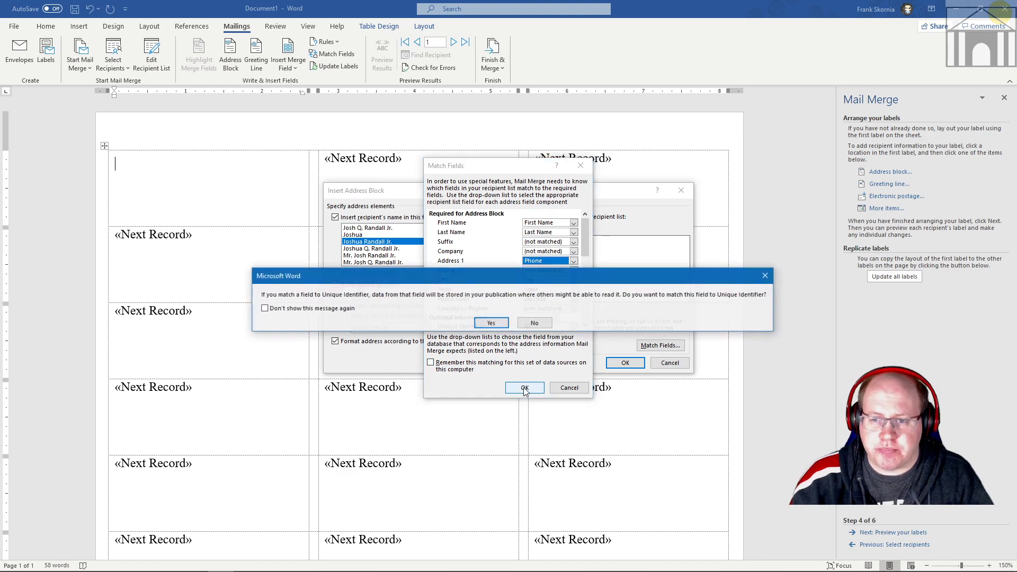
{"action": "left_click", "coordinate": [491, 319]}
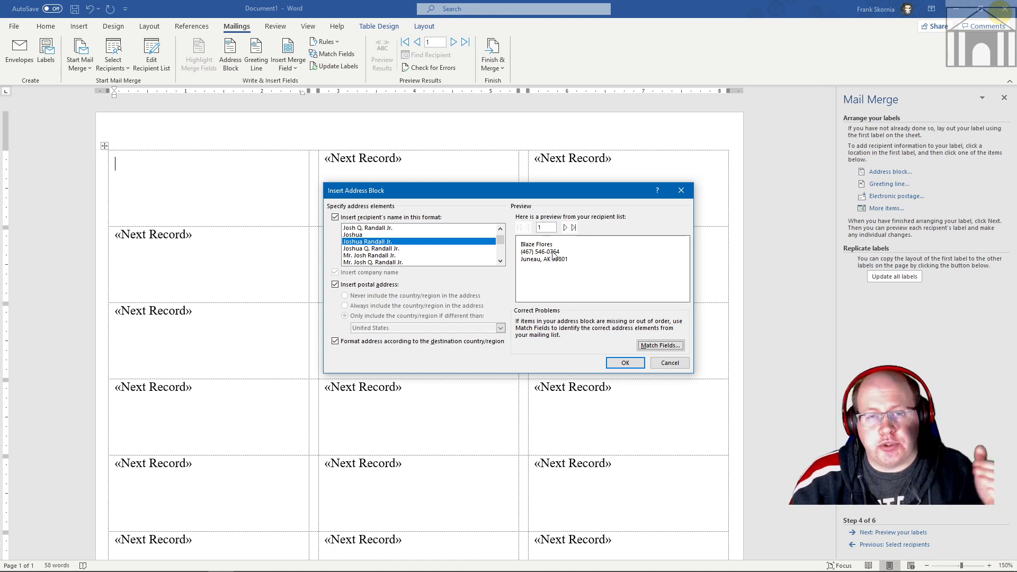
Match Address 1 to the Street Address field, accept the Unique Identifier match and insert the address block in the first label
{"action": "left_click", "coordinate": [666, 346]}
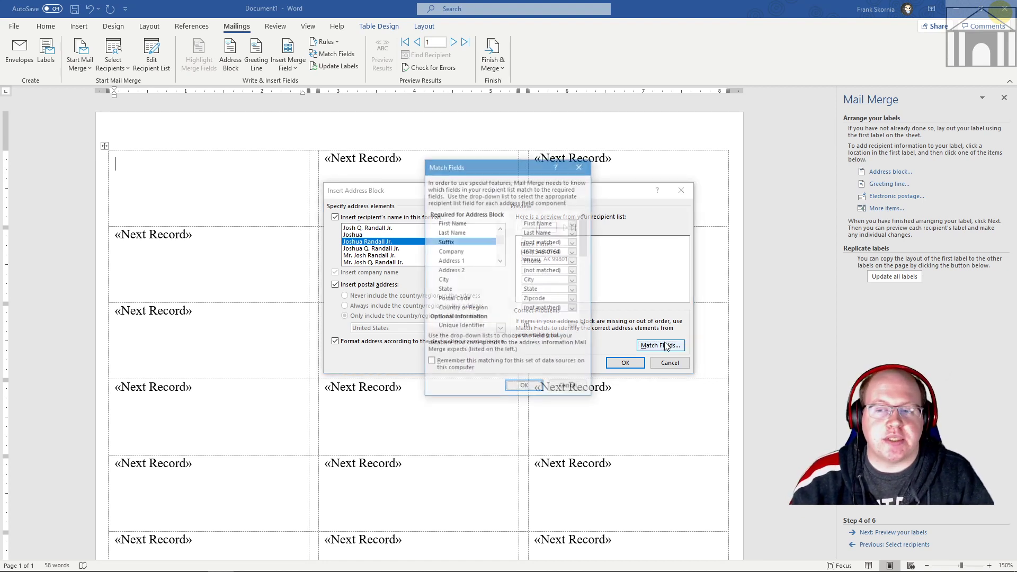
{"action": "left_click", "coordinate": [545, 263]}
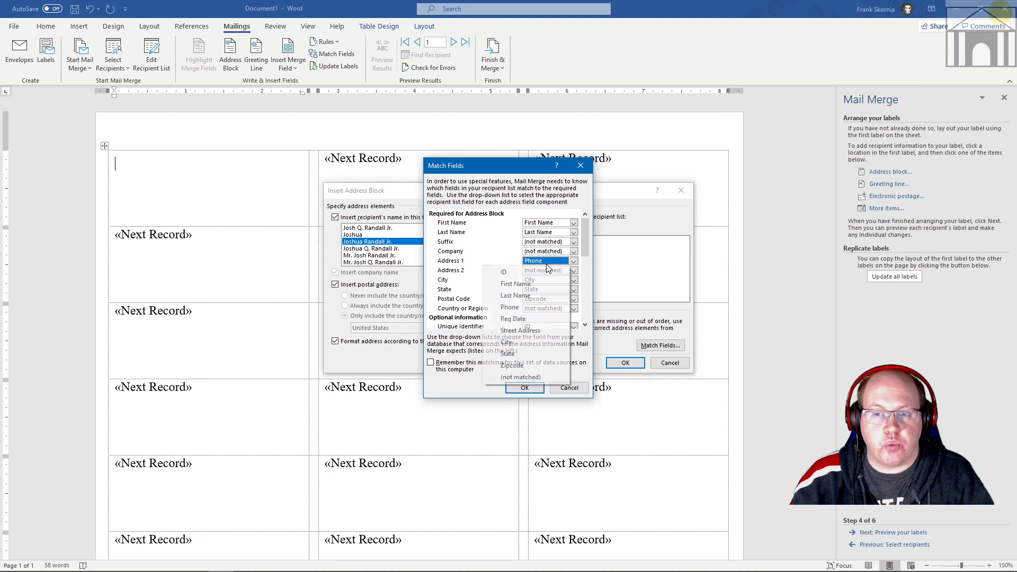
{"action": "left_click", "coordinate": [523, 331]}
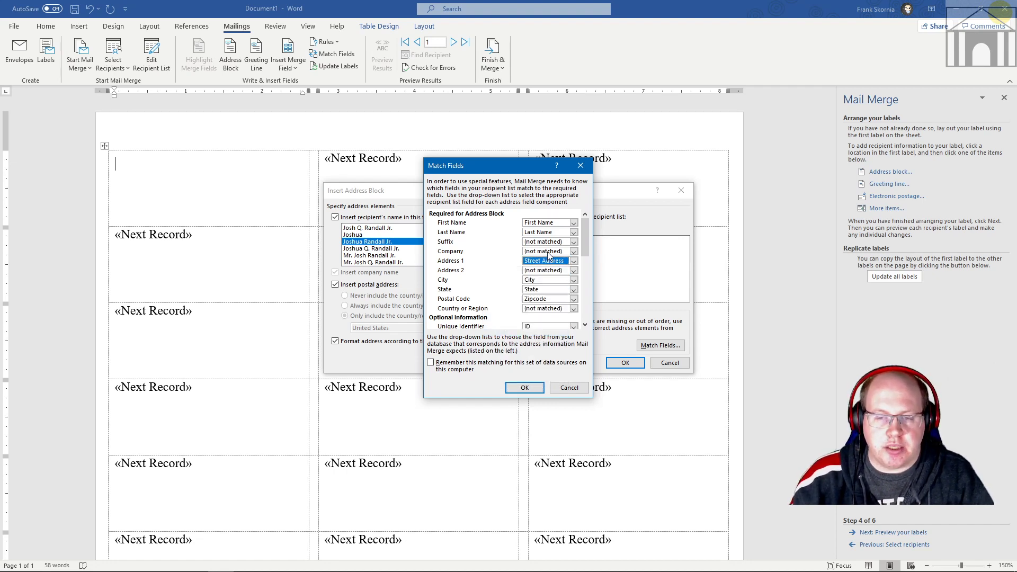
{"action": "left_click", "coordinate": [525, 387]}
{"action": "left_click", "coordinate": [490, 321]}
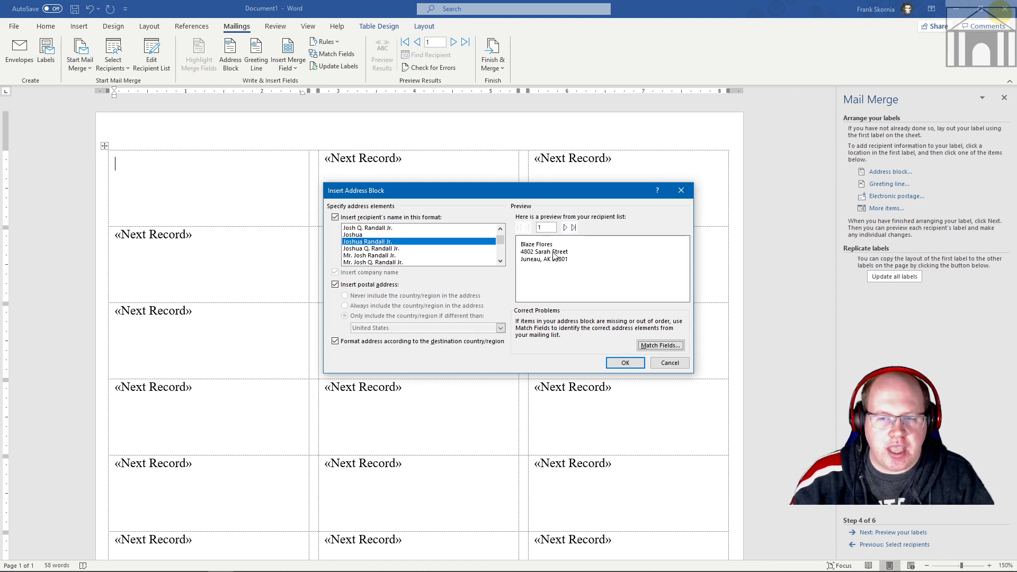
{"action": "left_click", "coordinate": [625, 363]}
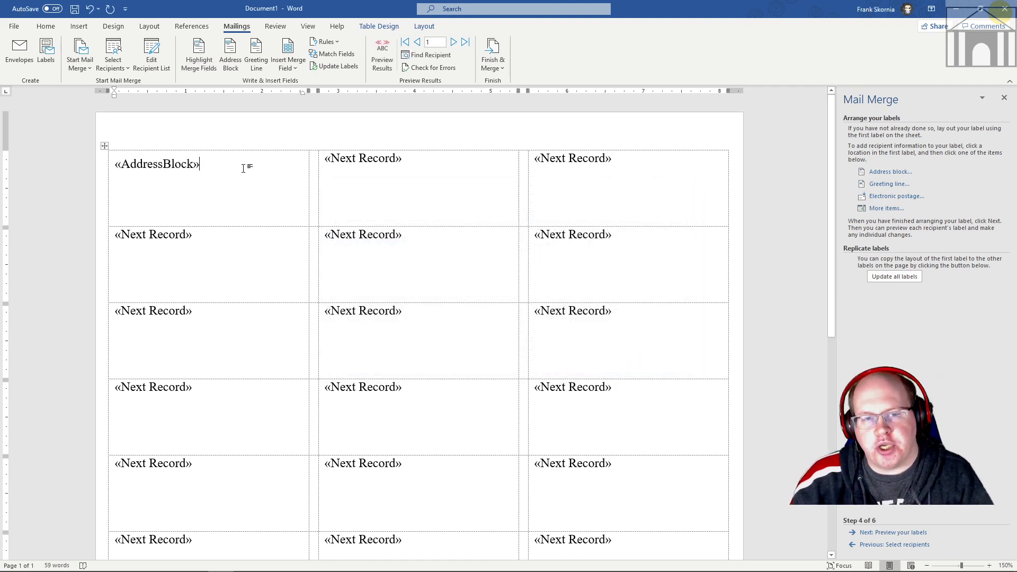
{"action": "left_click", "coordinate": [144, 161]}
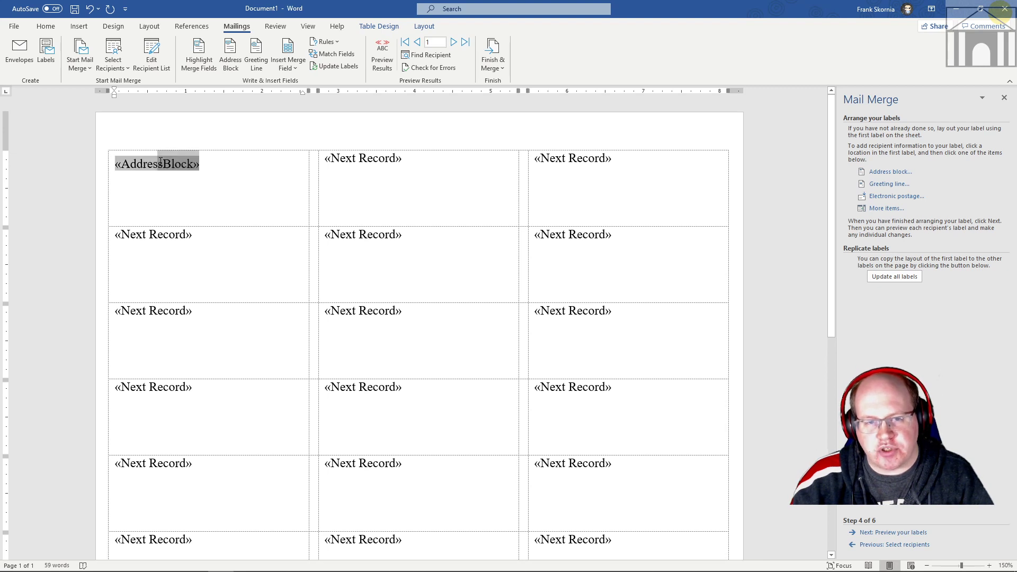
Replicate the first label's address block to all the other labels on the sheet
{"action": "left_click", "coordinate": [200, 164]}
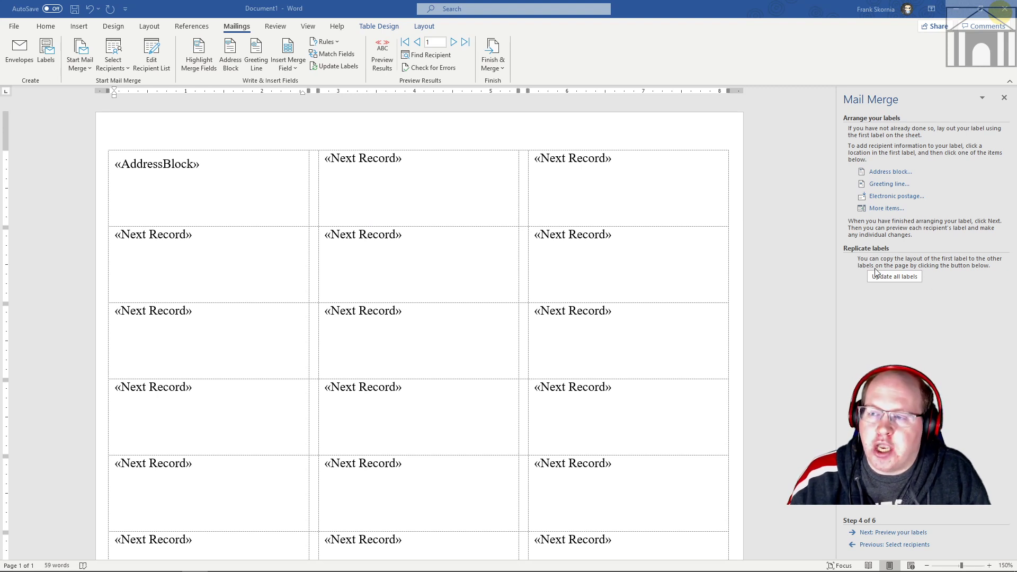
{"action": "left_click", "coordinate": [892, 278]}
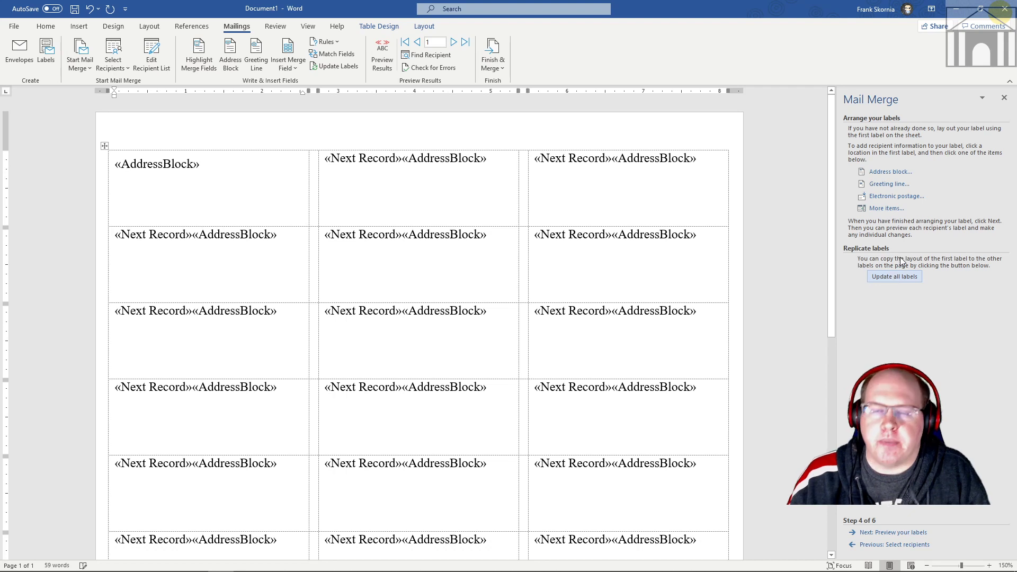
{"action": "left_click", "coordinate": [426, 156]}
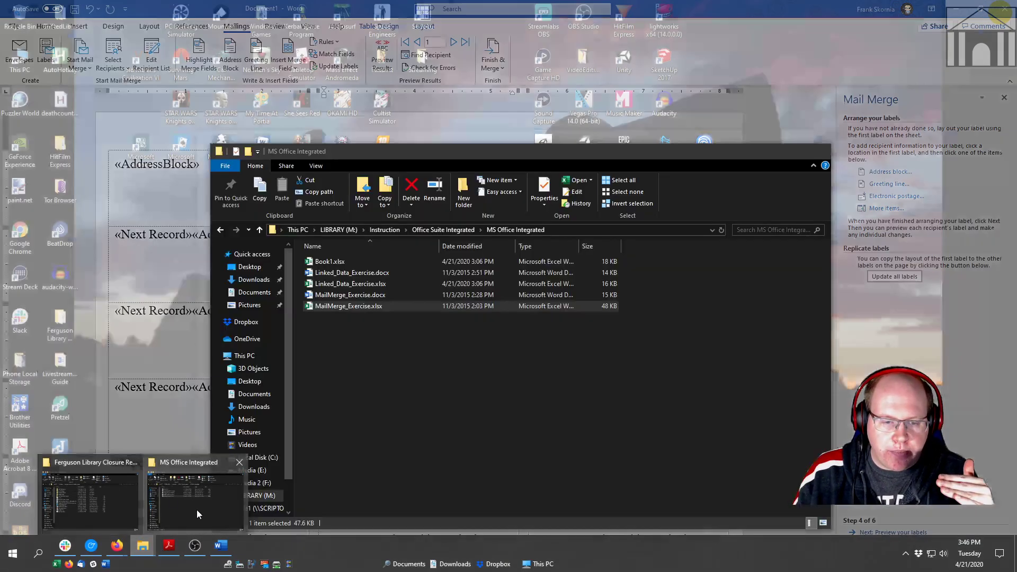
Open MailMerge_Exercise.xlsx read-only in Excel to view the Catalog Requests list, and close it to return to the labels in Word
{"action": "left_click", "coordinate": [196, 510]}
{"action": "double_click", "coordinate": [349, 307]}
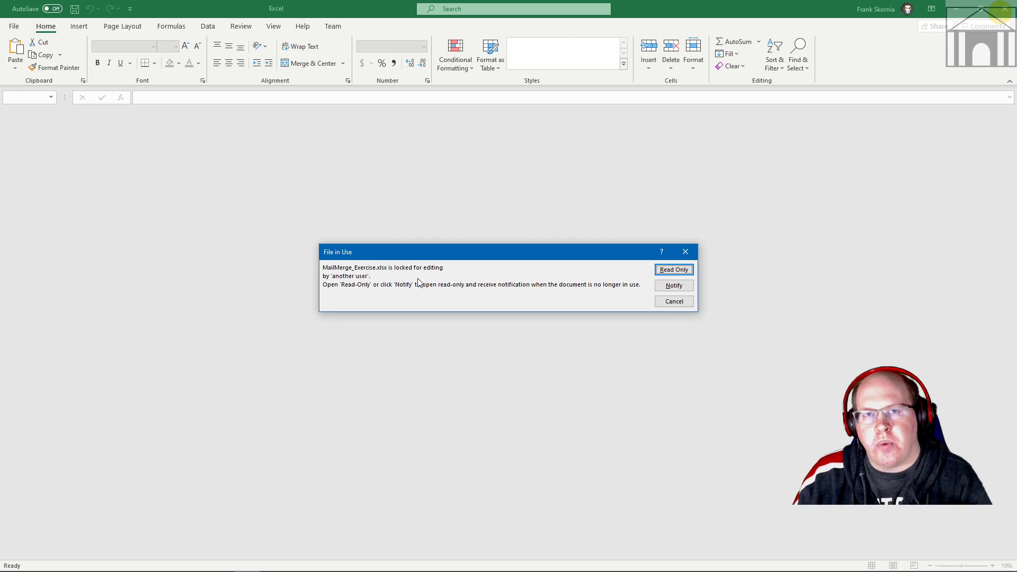
{"action": "left_click", "coordinate": [674, 269]}
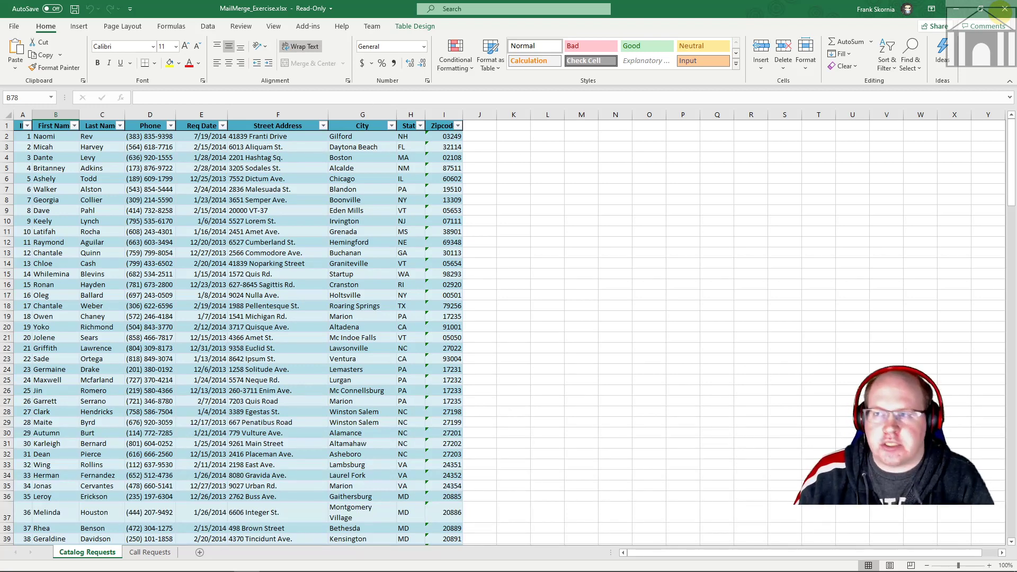
{"action": "left_click", "coordinate": [1005, 9]}
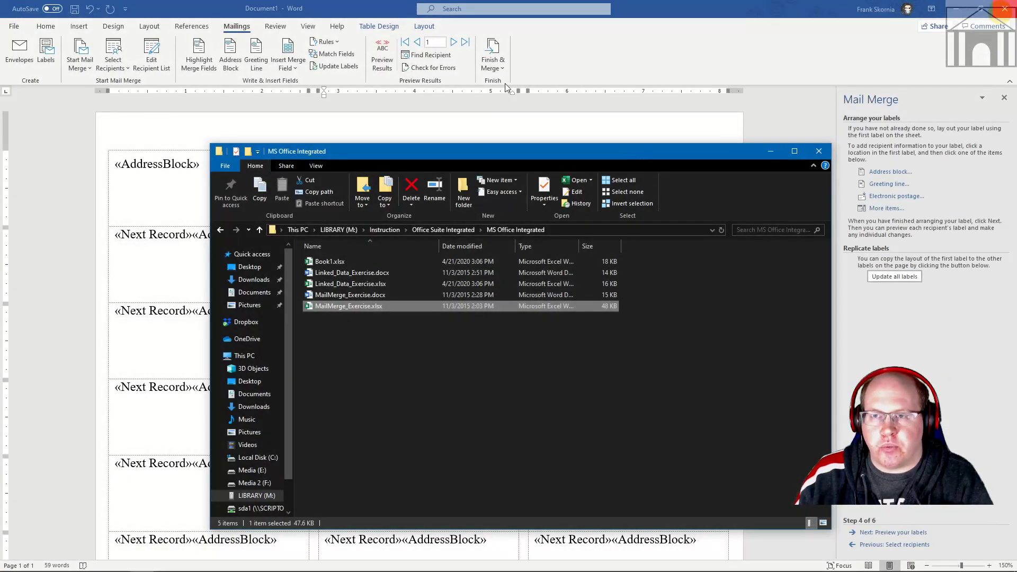
{"action": "left_click", "coordinate": [637, 21]}
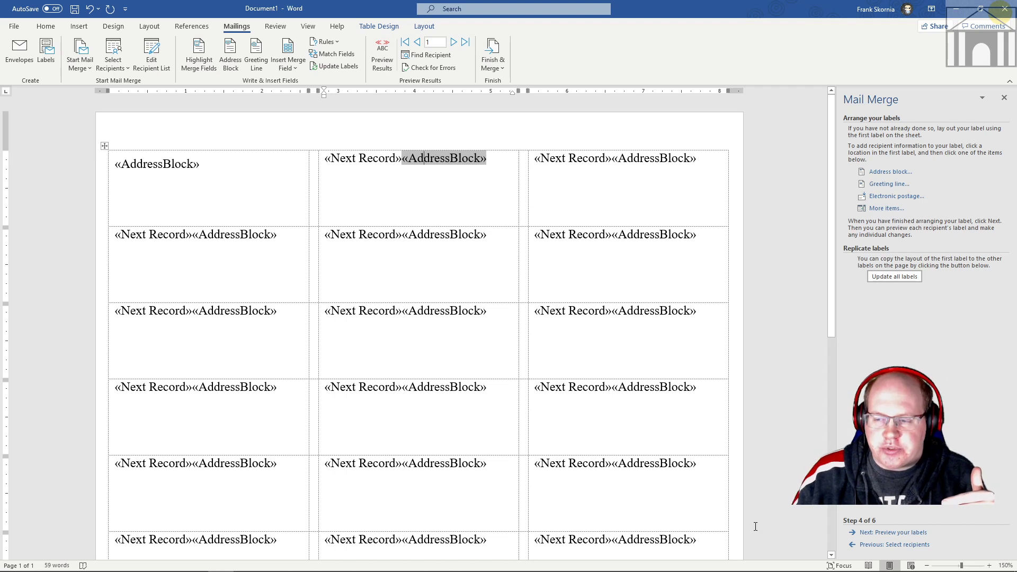
Advance the mail merge to the label preview and check the merged addresses across the whole sheet
{"action": "left_click", "coordinate": [893, 534]}
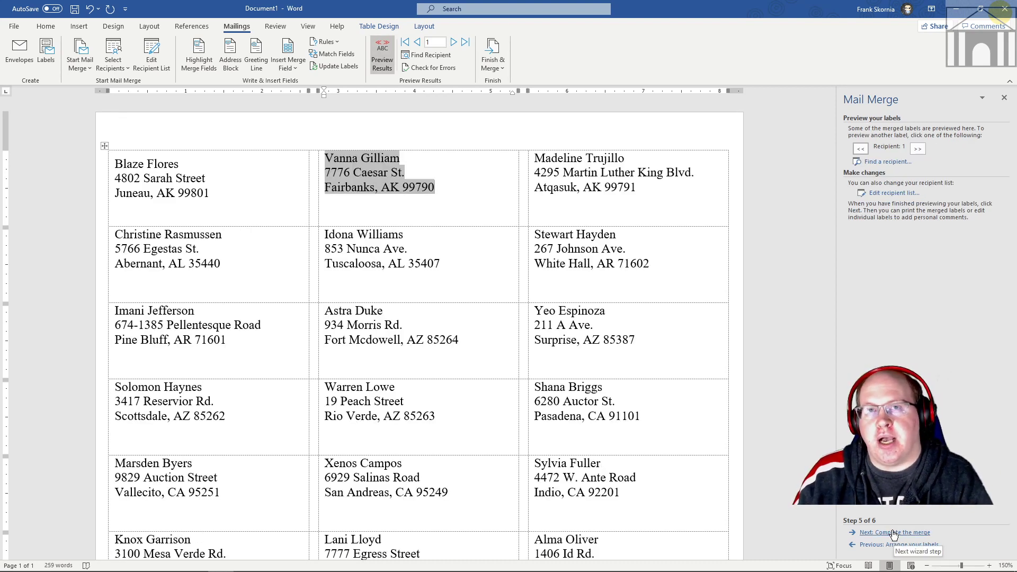
{"action": "left_click", "coordinate": [166, 192]}
{"action": "left_click", "coordinate": [385, 174]}
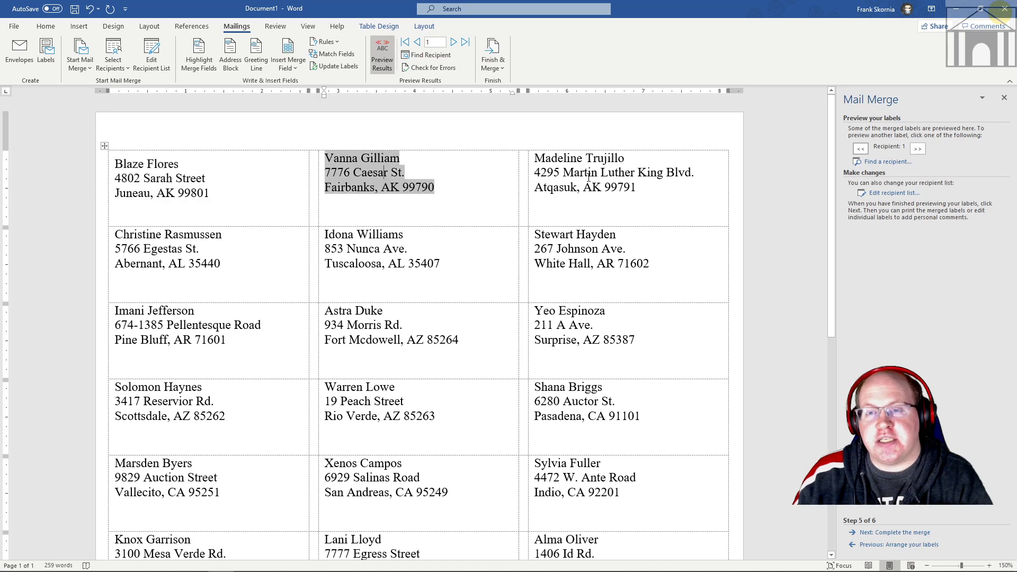
{"action": "left_click", "coordinate": [601, 173]}
{"action": "left_click", "coordinate": [594, 247]}
{"action": "left_click", "coordinate": [405, 249]}
{"action": "left_click", "coordinate": [163, 248]}
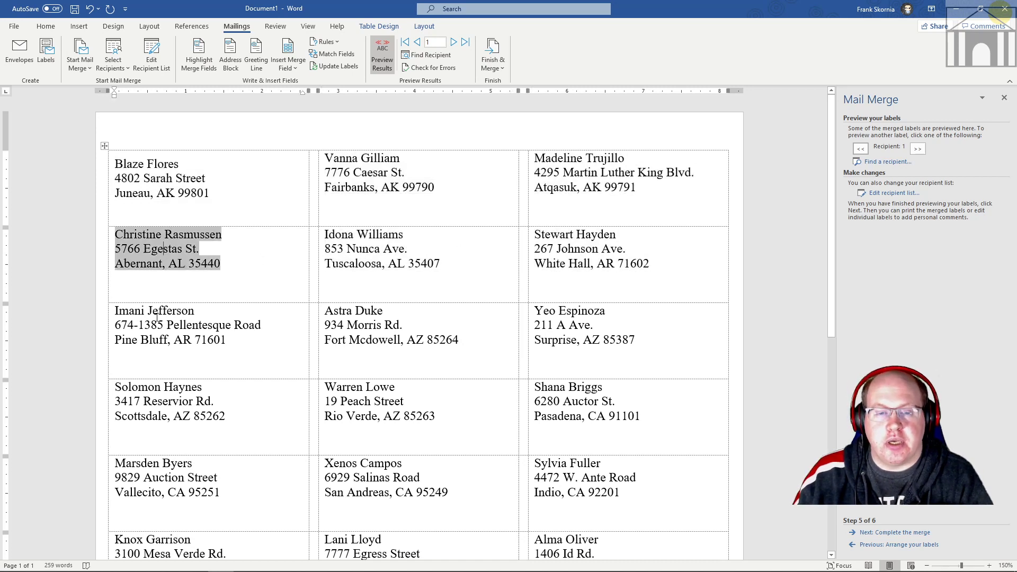
{"action": "left_click", "coordinate": [243, 332]}
{"action": "left_click", "coordinate": [455, 333]}
{"action": "left_click", "coordinate": [582, 340]}
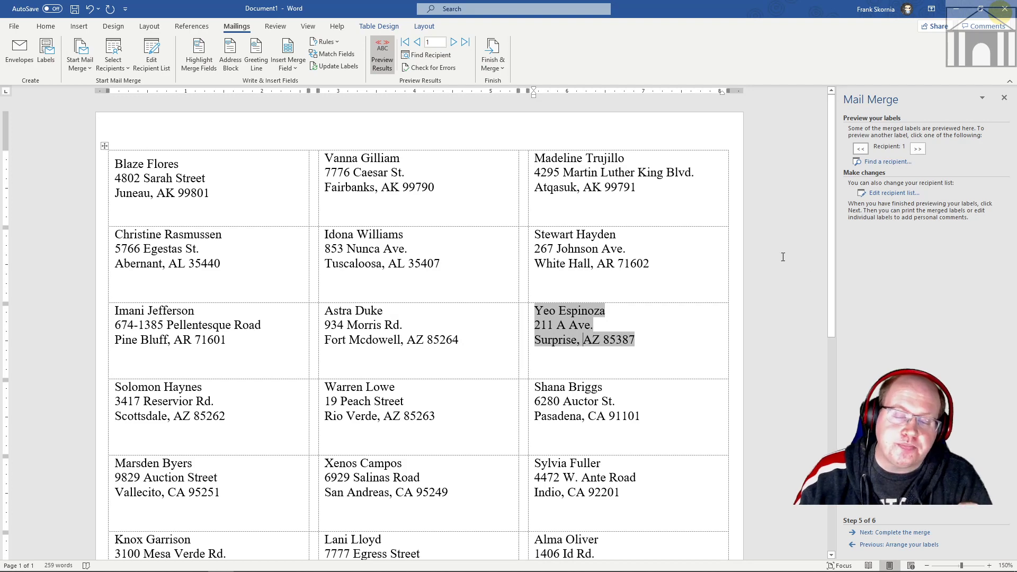
{"action": "scroll", "coordinate": [399, 295], "scroll_direction": "down", "scroll_amount": 3}
{"action": "scroll", "coordinate": [399, 294], "scroll_direction": "down", "scroll_amount": 10}
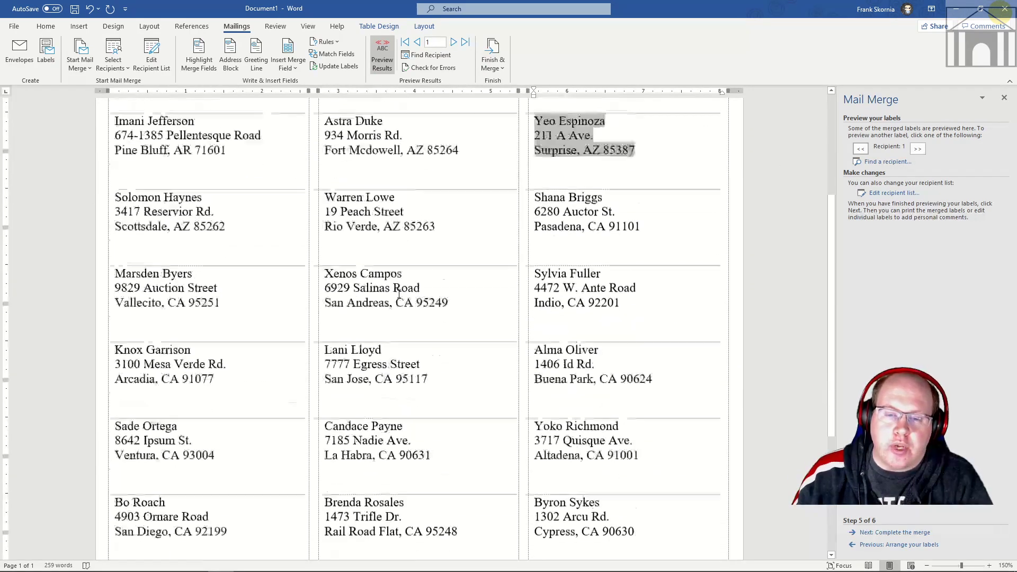
{"action": "scroll", "coordinate": [398, 293], "scroll_direction": "up", "scroll_amount": 7}
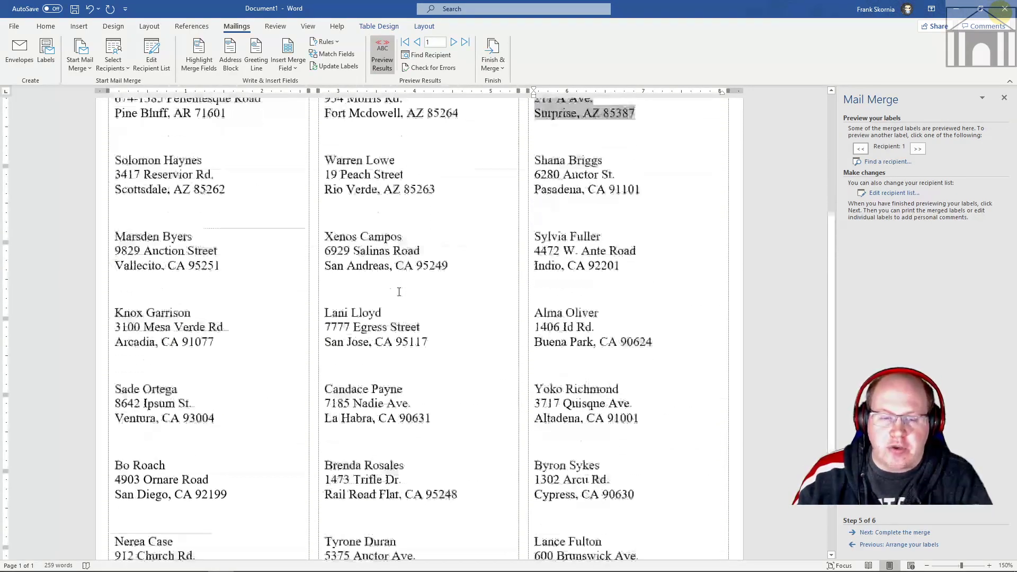
{"action": "scroll", "coordinate": [398, 292], "scroll_direction": "down", "scroll_amount": 4}
{"action": "scroll", "coordinate": [402, 291], "scroll_direction": "up", "scroll_amount": 9}
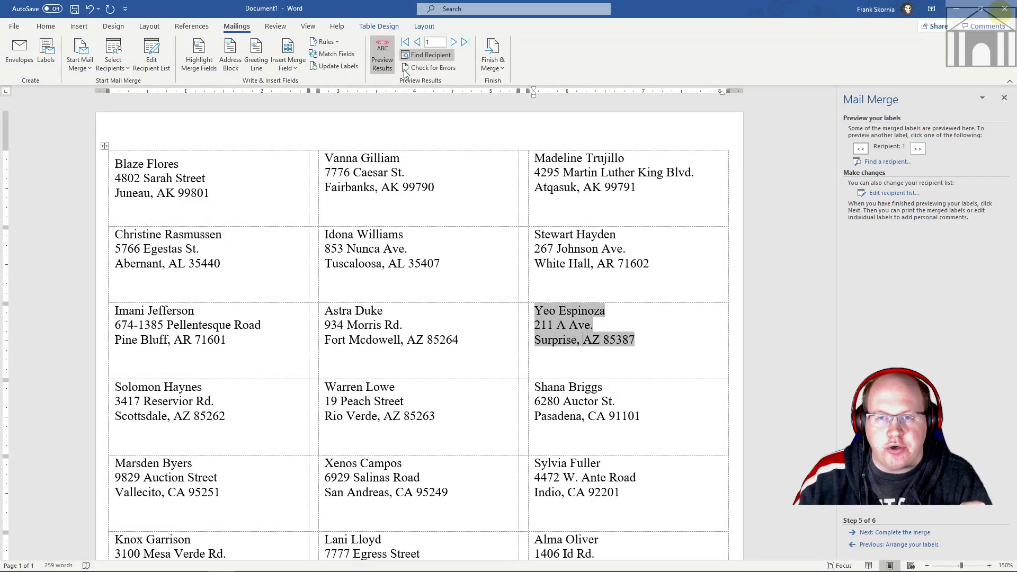
Page the label preview forward one record at a time to recipient 10 and back to the first recipient
{"action": "left_click", "coordinate": [453, 43]}
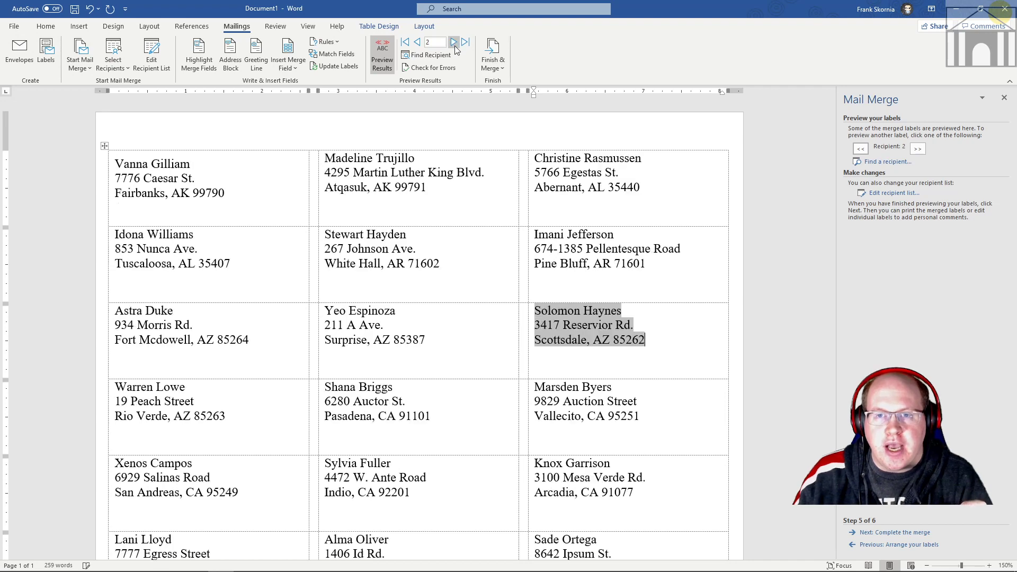
{"action": "left_click", "coordinate": [453, 42]}
{"action": "left_click", "coordinate": [453, 43]}
{"action": "left_click", "coordinate": [454, 42]}
{"action": "left_click", "coordinate": [453, 43]}
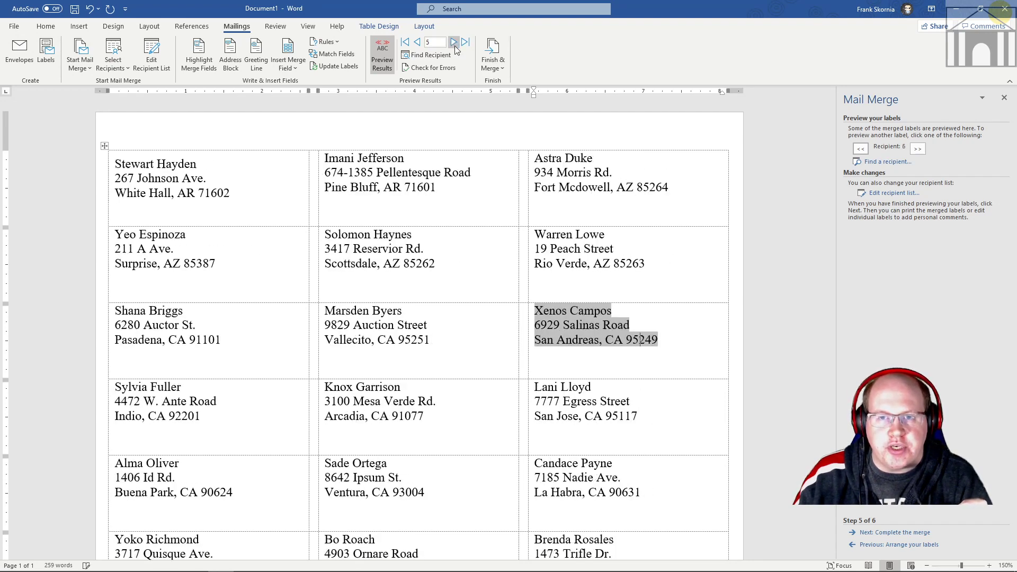
{"action": "left_click", "coordinate": [453, 43]}
{"action": "left_click", "coordinate": [453, 42]}
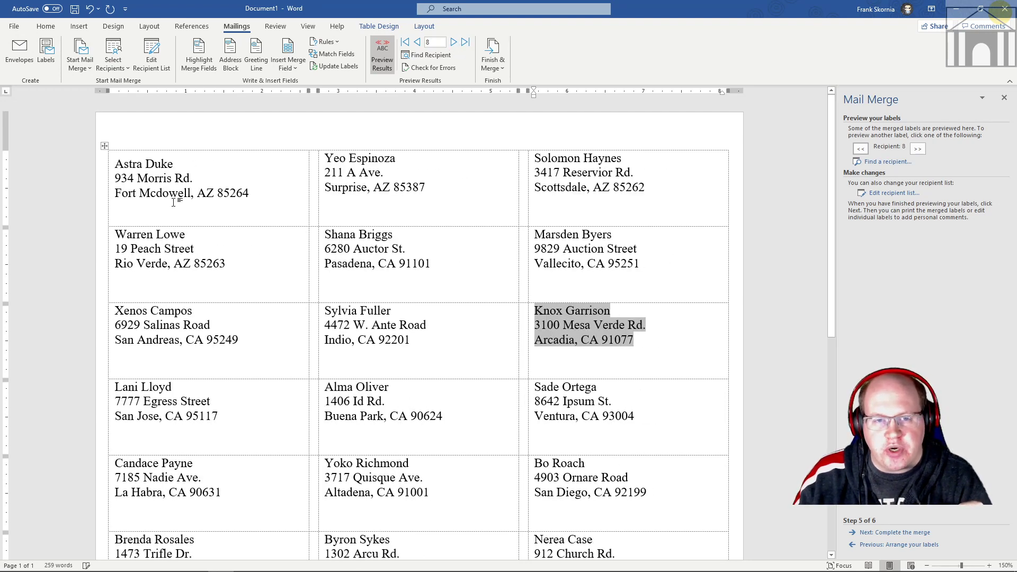
{"action": "left_click", "coordinate": [453, 42]}
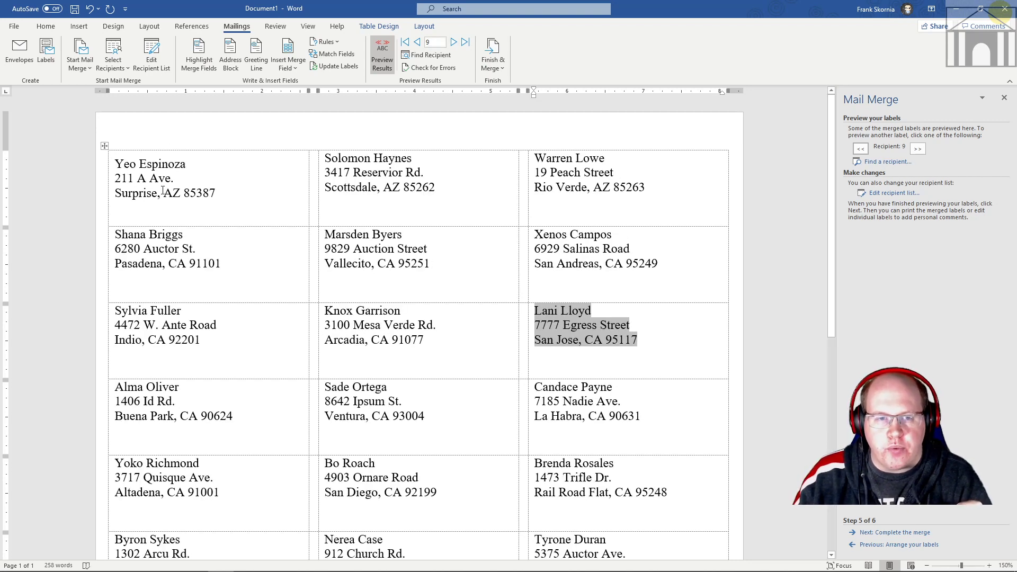
{"action": "left_click", "coordinate": [454, 43]}
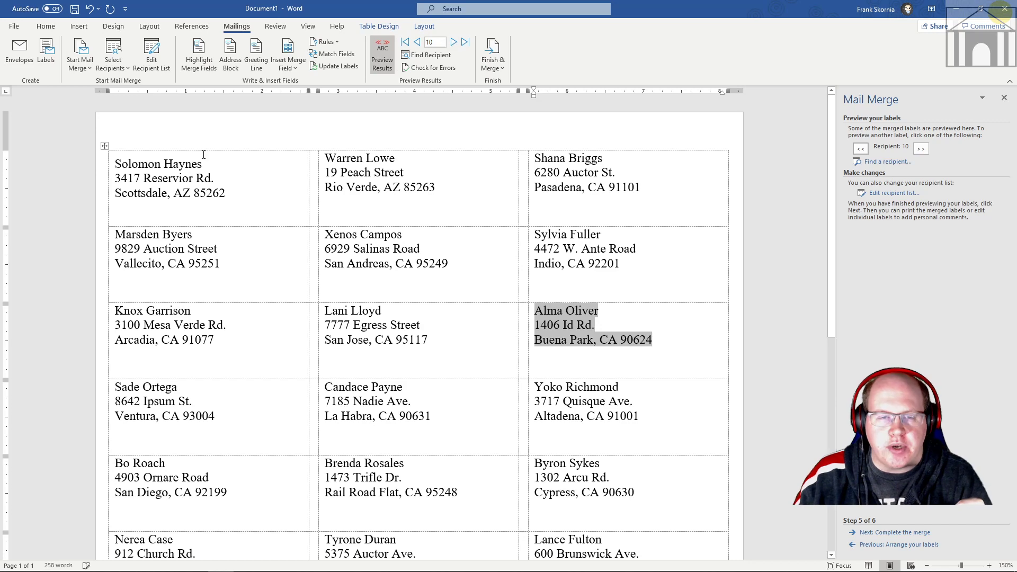
{"action": "left_click", "coordinate": [418, 42]}
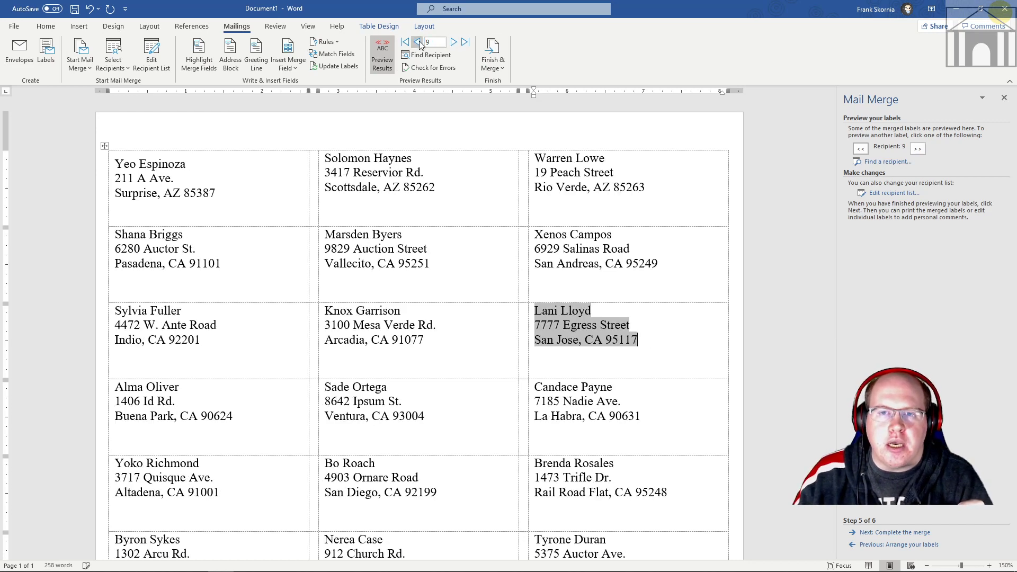
{"action": "left_click", "coordinate": [418, 41]}
{"action": "left_click", "coordinate": [418, 42]}
{"action": "left_click", "coordinate": [418, 42]}
{"action": "left_click", "coordinate": [418, 42]}
{"action": "left_click", "coordinate": [418, 42]}
{"action": "left_click", "coordinate": [418, 42]}
{"action": "left_click", "coordinate": [418, 42]}
{"action": "left_click", "coordinate": [418, 42]}
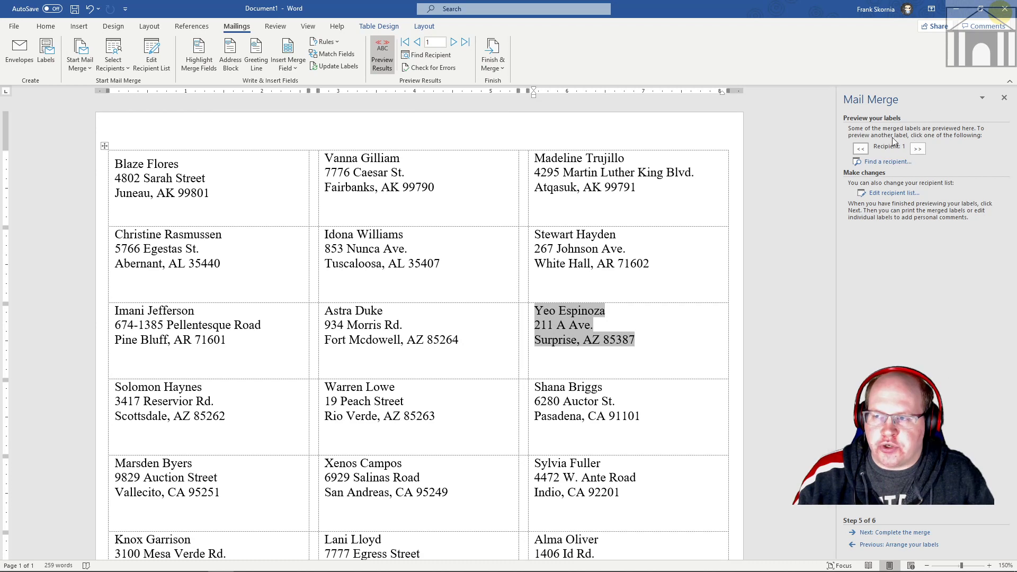
Preview the labels starting from recipient 4 using the wizard's recipient navigation, and return to recipient 1
{"action": "left_click", "coordinate": [917, 149]}
{"action": "left_click", "coordinate": [919, 148]}
{"action": "left_click", "coordinate": [920, 148]}
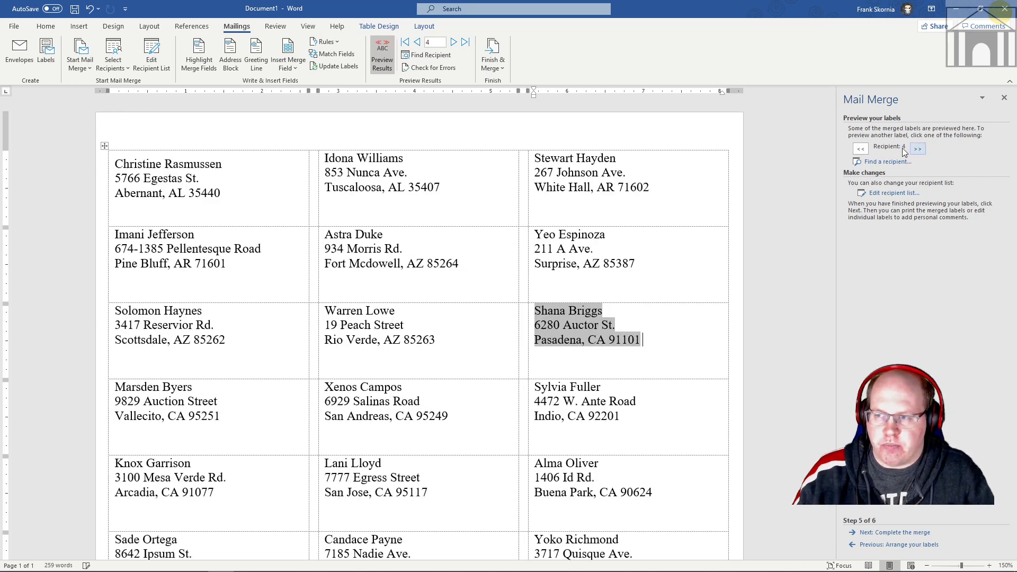
{"action": "left_click", "coordinate": [859, 151]}
{"action": "left_click", "coordinate": [859, 150]}
{"action": "left_click", "coordinate": [859, 150]}
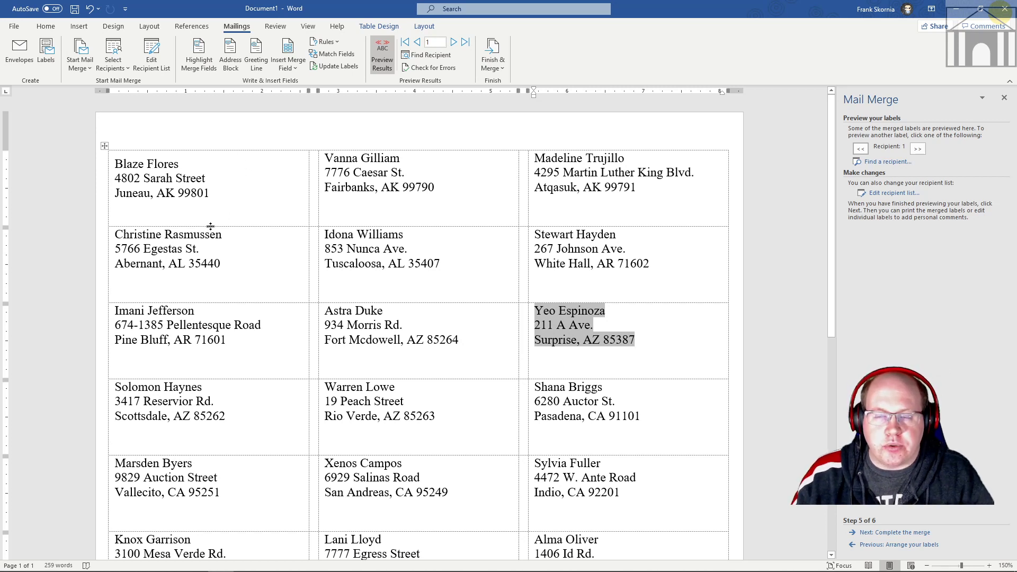
Go through the wizard's merge completion and label arrangement stages, and return to the label preview
{"action": "left_click", "coordinate": [895, 534]}
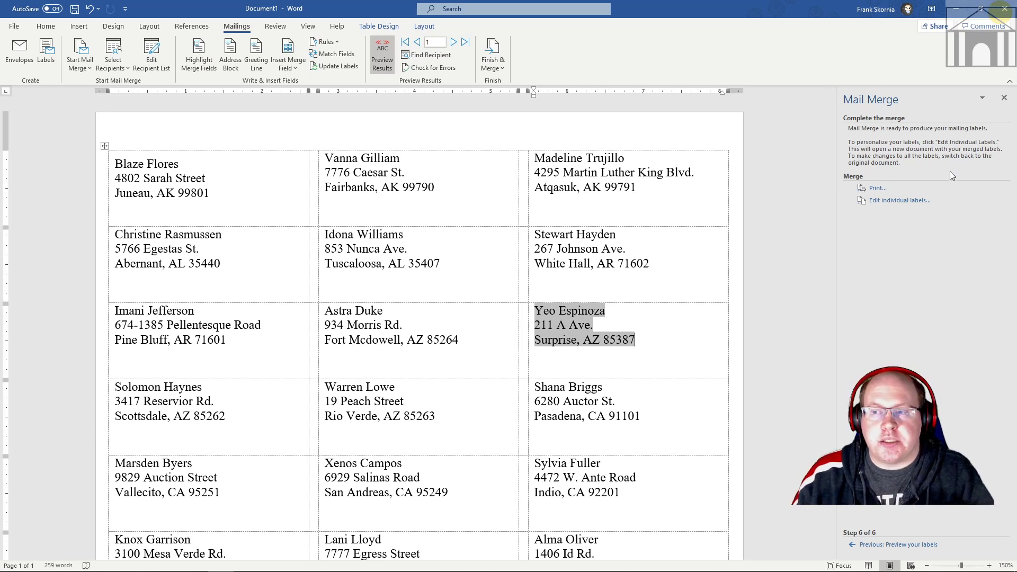
{"action": "left_click", "coordinate": [892, 544]}
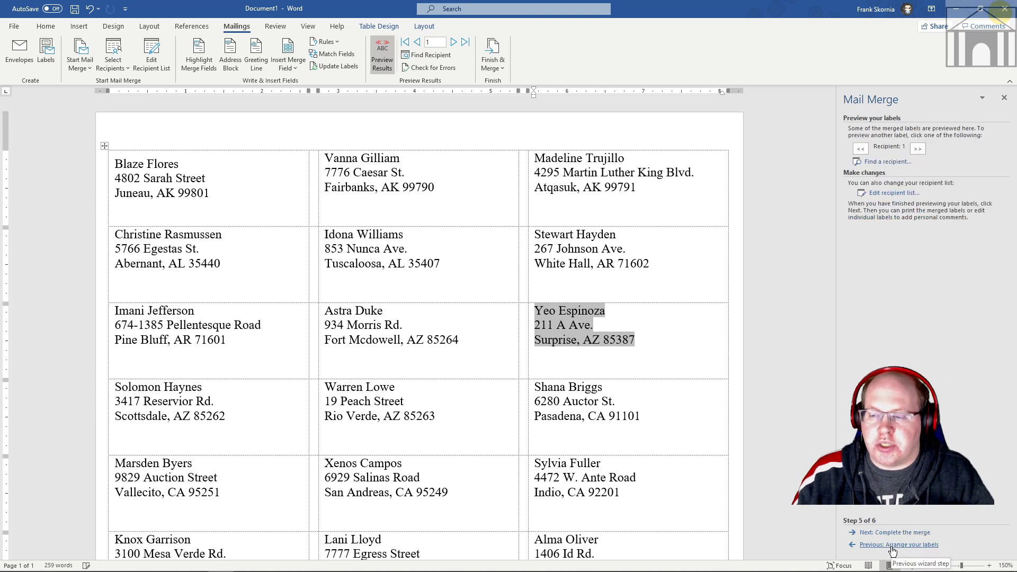
{"action": "left_click", "coordinate": [891, 547]}
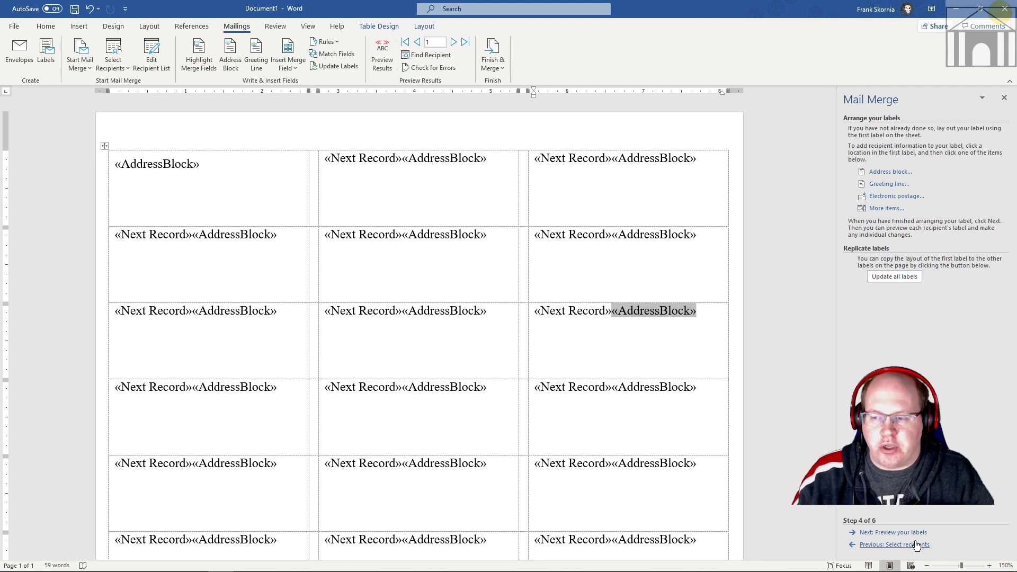
{"action": "left_click", "coordinate": [900, 532]}
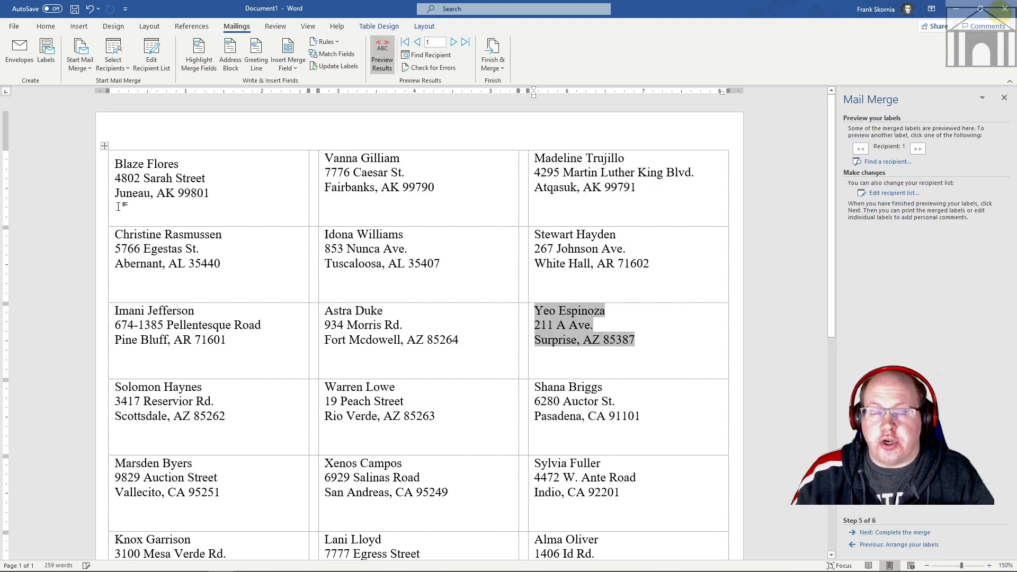
Complete the merge by generating individually editable labels for all records in a new document
{"action": "left_click", "coordinate": [882, 532]}
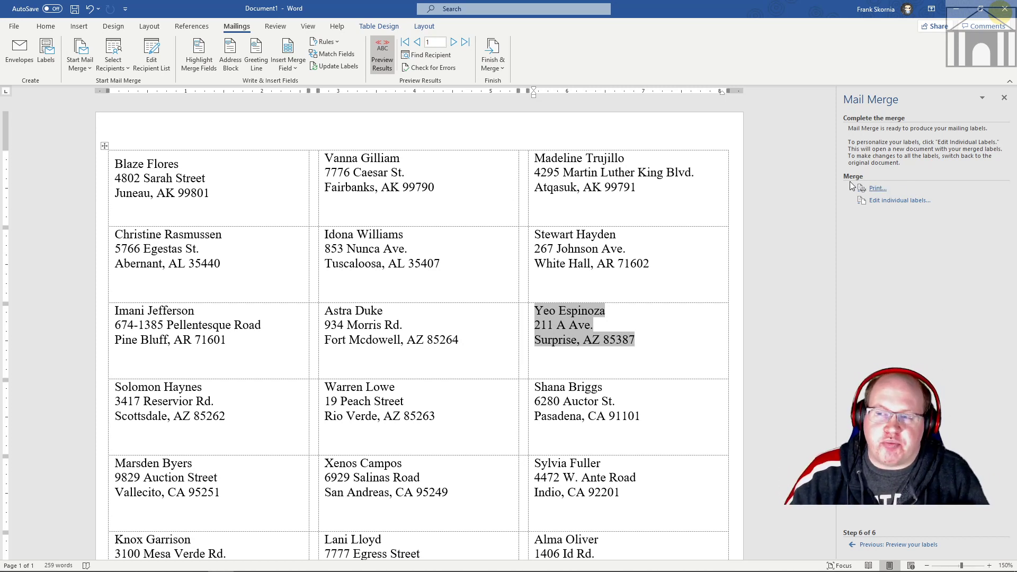
{"action": "left_click", "coordinate": [886, 203]}
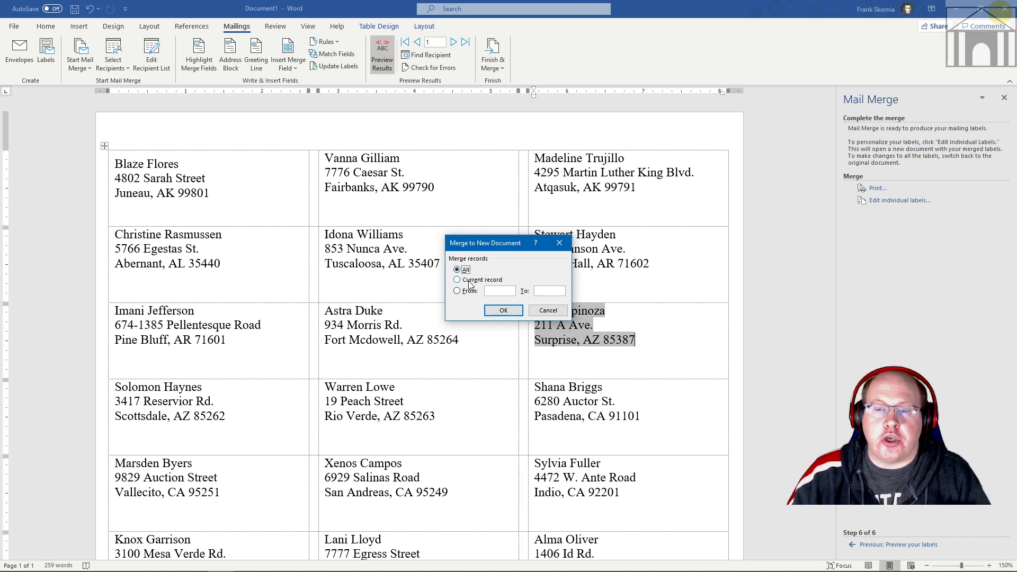
{"action": "left_click", "coordinate": [469, 284]}
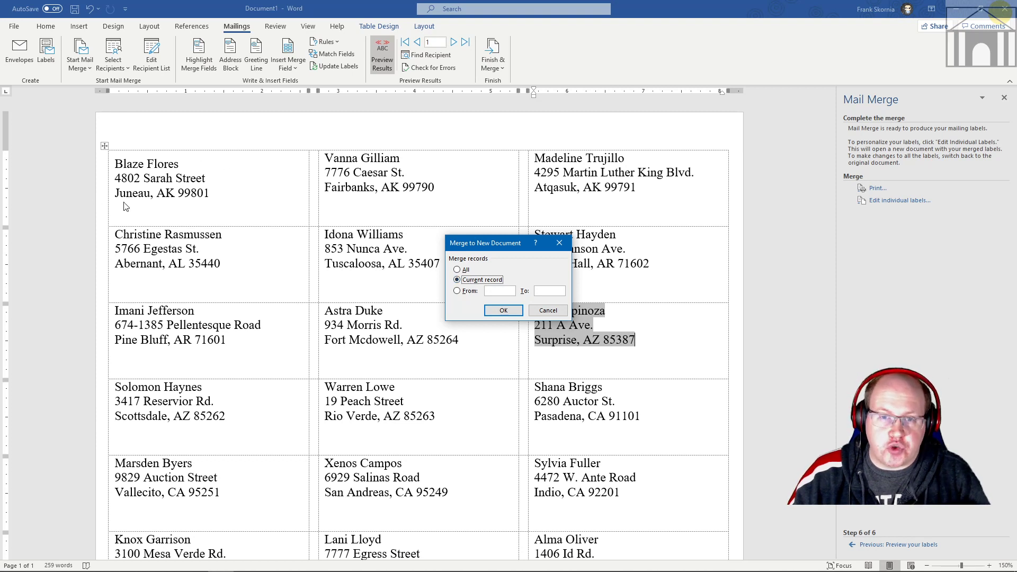
{"action": "left_click", "coordinate": [469, 291]}
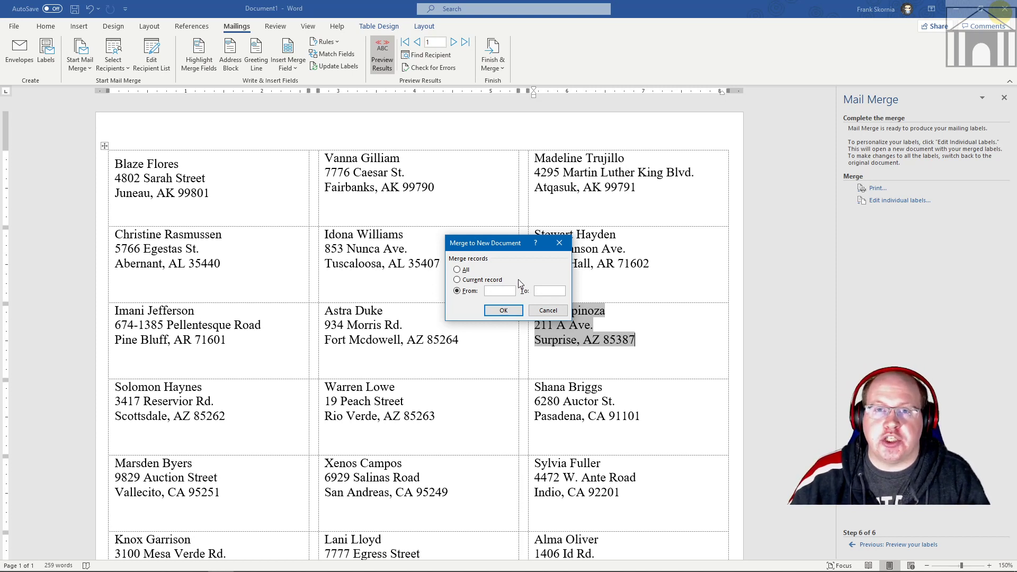
{"action": "left_click", "coordinate": [468, 270]}
{"action": "left_click", "coordinate": [504, 310]}
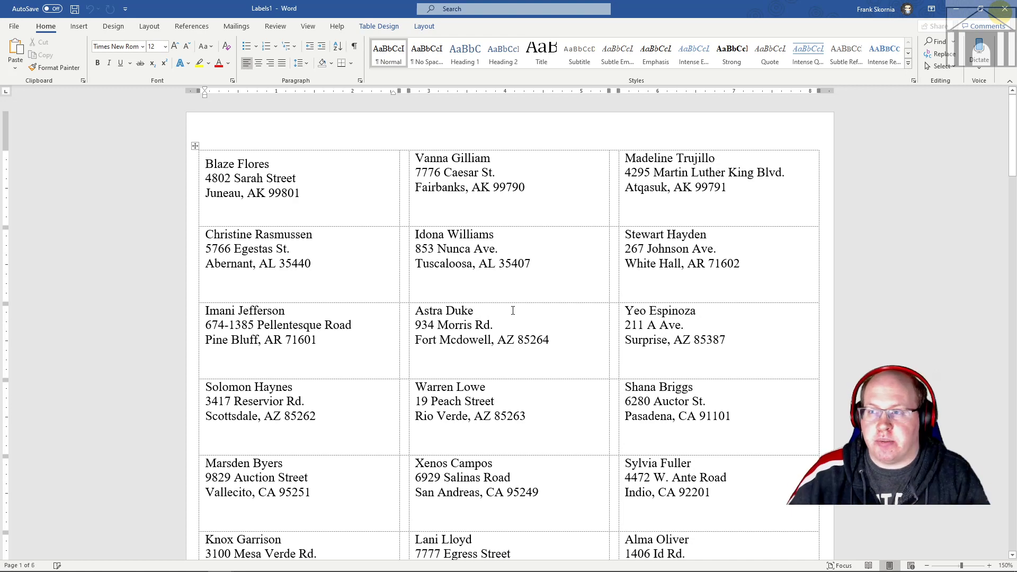
Move the merged labels window aside to reveal the original label document, and maximize it again
{"action": "left_click_drag", "start_coordinate": [783, 9], "coordinate": [629, 112]}
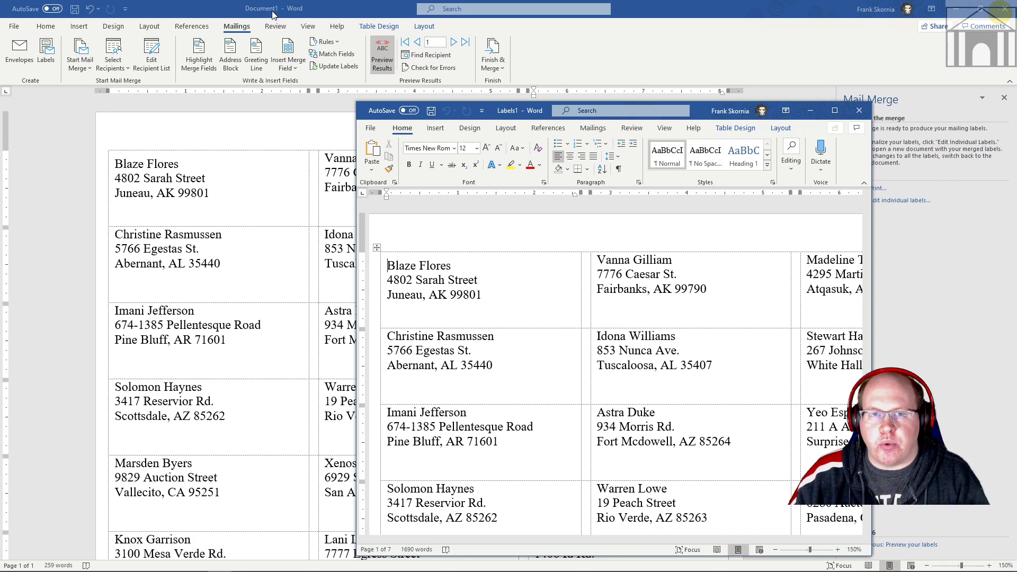
{"action": "double_click", "coordinate": [511, 112]}
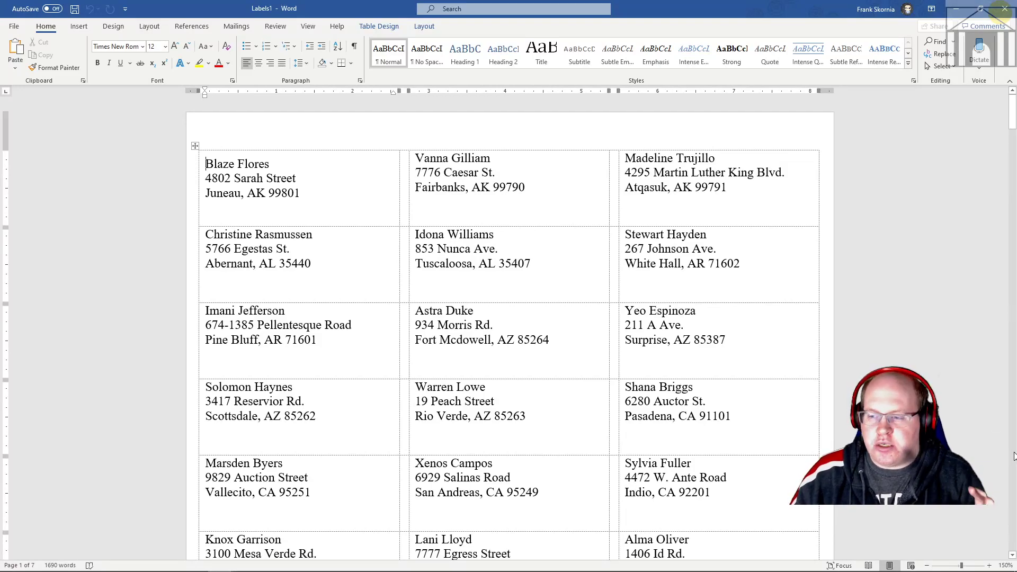
Zoom the merged labels document out to 80%, look through its pages to the last label, and return to the first page
{"action": "left_click", "coordinate": [927, 566]}
{"action": "left_click", "coordinate": [927, 566]}
{"action": "left_click", "coordinate": [927, 565]}
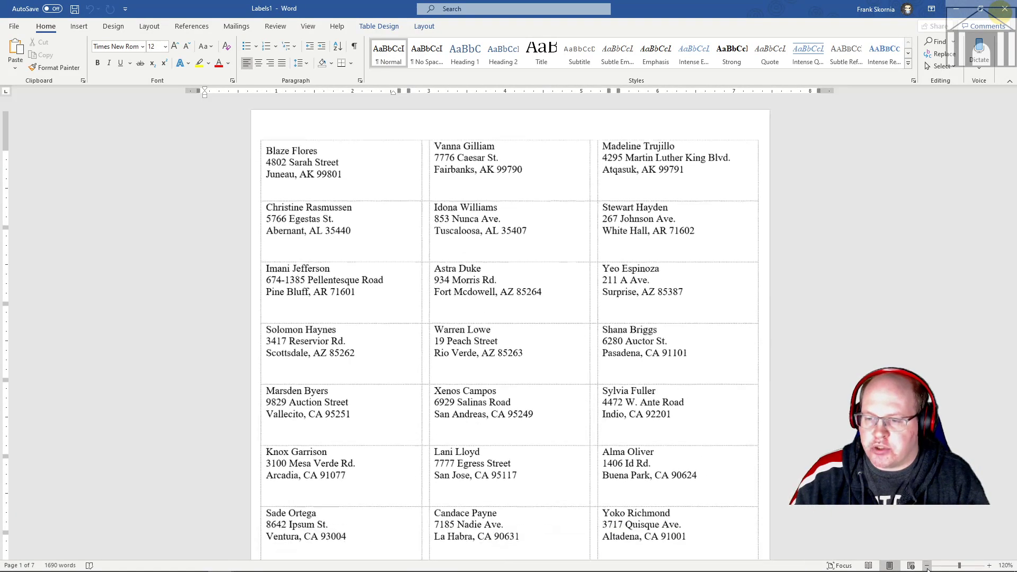
{"action": "left_click", "coordinate": [927, 566]}
{"action": "left_click", "coordinate": [927, 566]}
{"action": "left_click", "coordinate": [927, 566]}
{"action": "left_click", "coordinate": [926, 566]}
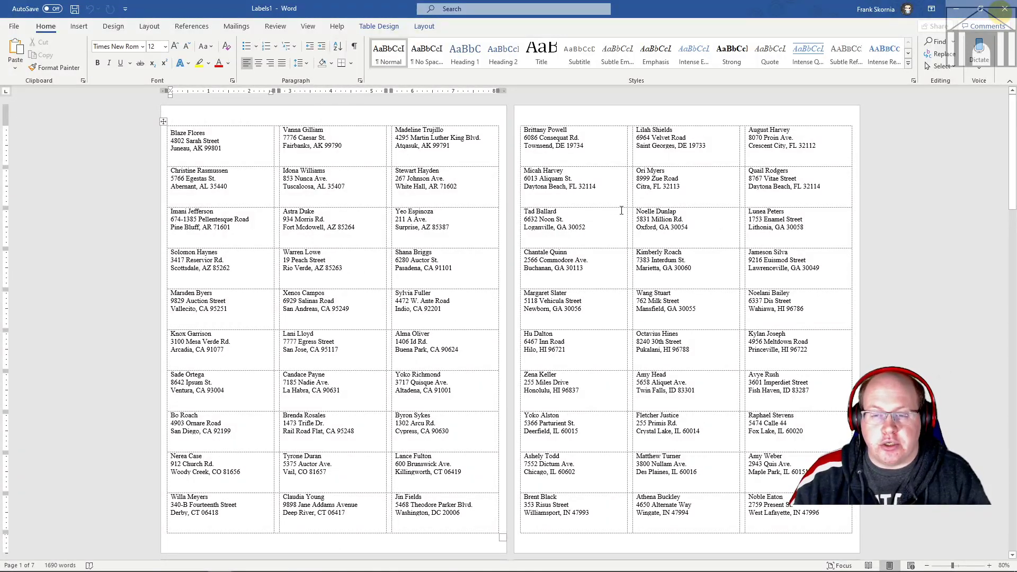
{"action": "scroll", "coordinate": [753, 212], "scroll_direction": "down", "scroll_amount": 5}
{"action": "scroll", "coordinate": [752, 212], "scroll_direction": "down", "scroll_amount": 10}
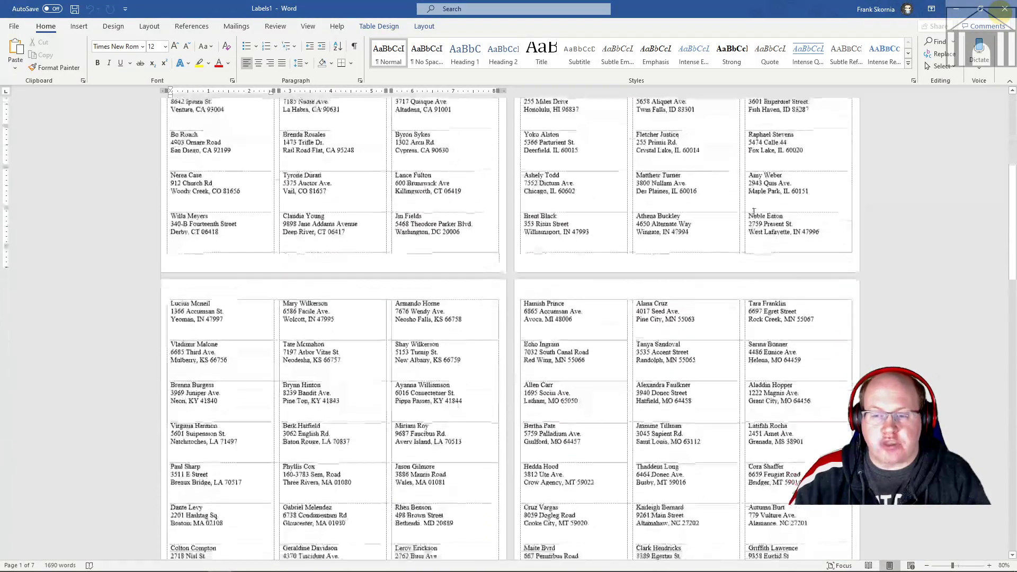
{"action": "scroll", "coordinate": [751, 212], "scroll_direction": "down", "scroll_amount": 10}
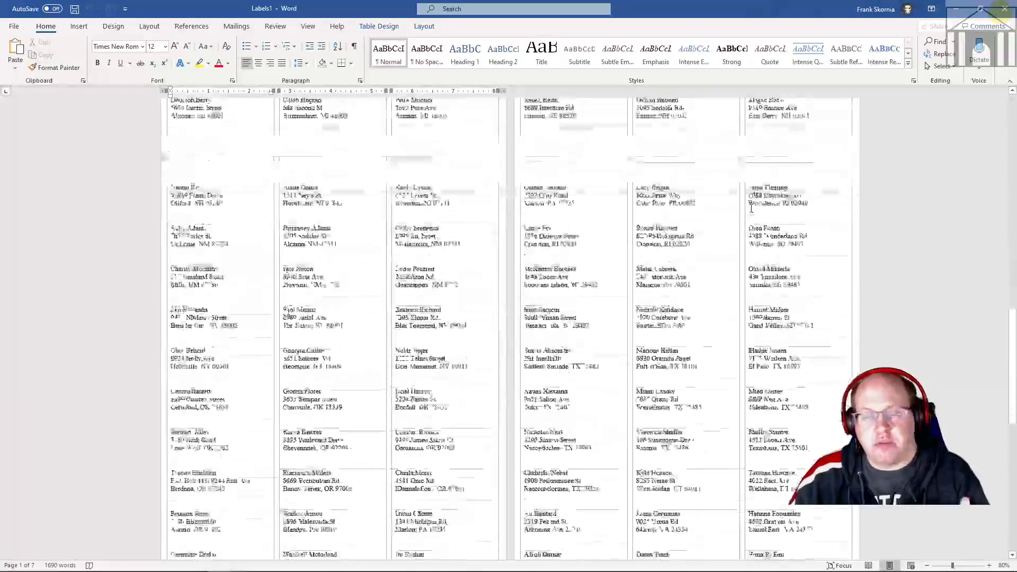
{"action": "scroll", "coordinate": [752, 202], "scroll_direction": "down", "scroll_amount": 1}
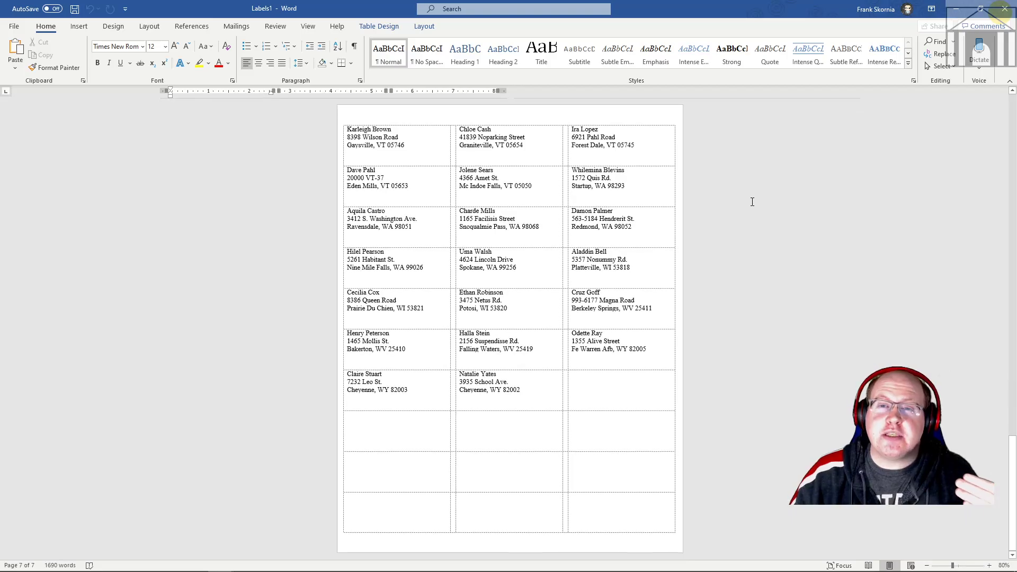
{"action": "scroll", "coordinate": [752, 202], "scroll_direction": "up", "scroll_amount": 3}
{"action": "scroll", "coordinate": [750, 203], "scroll_direction": "up", "scroll_amount": 15}
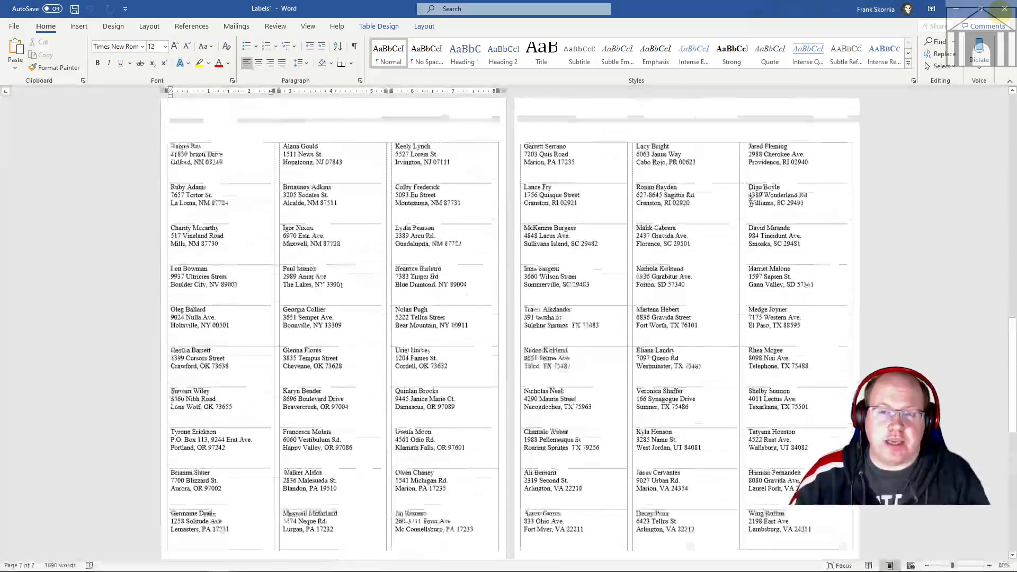
{"action": "scroll", "coordinate": [750, 202], "scroll_direction": "up", "scroll_amount": 20}
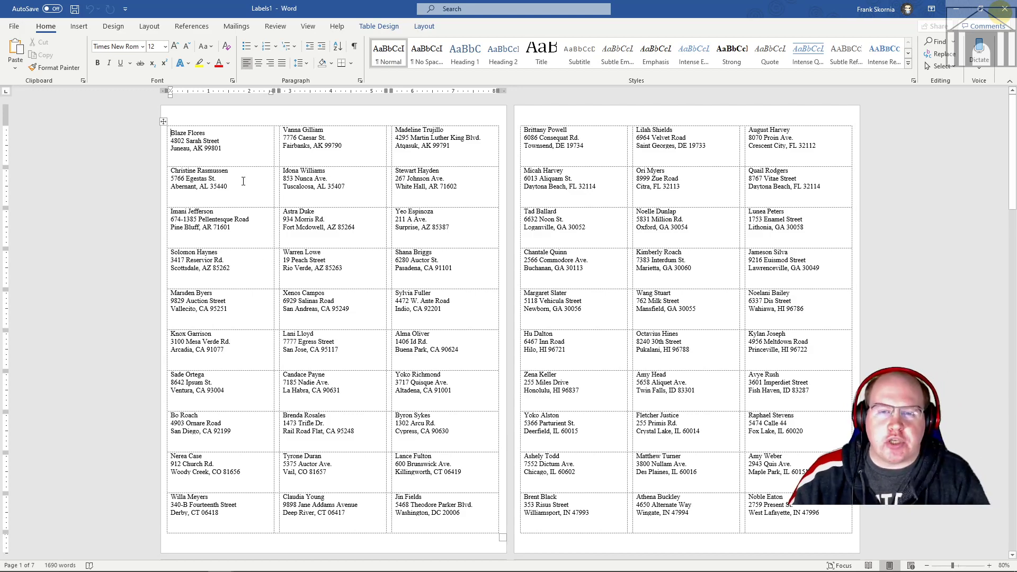
Examine the address labels in order across the merged document's pages, and return to the first page
{"action": "scroll", "coordinate": [243, 181], "scroll_direction": "down", "scroll_amount": 3}
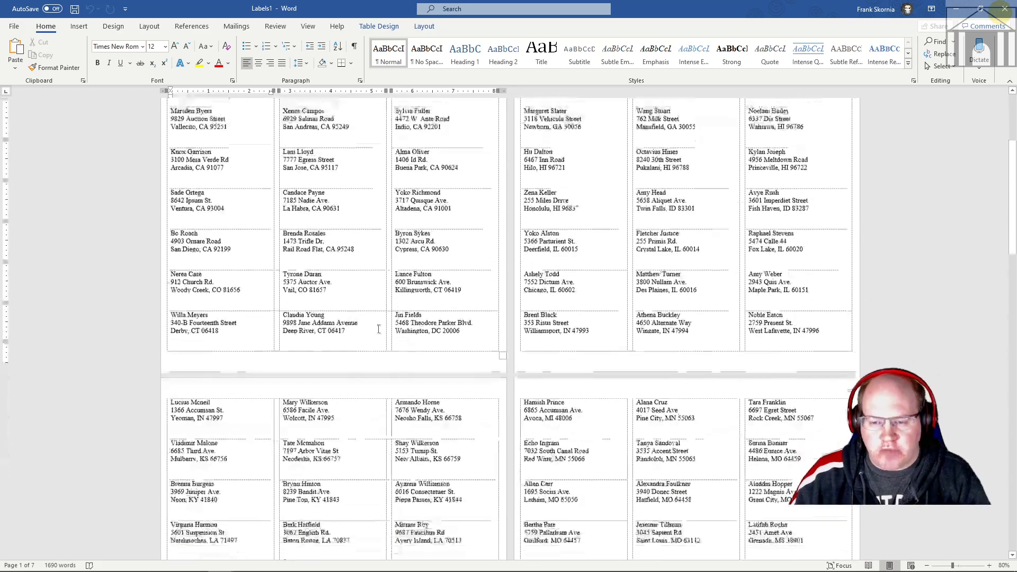
{"action": "scroll", "coordinate": [378, 329], "scroll_direction": "down", "scroll_amount": 4}
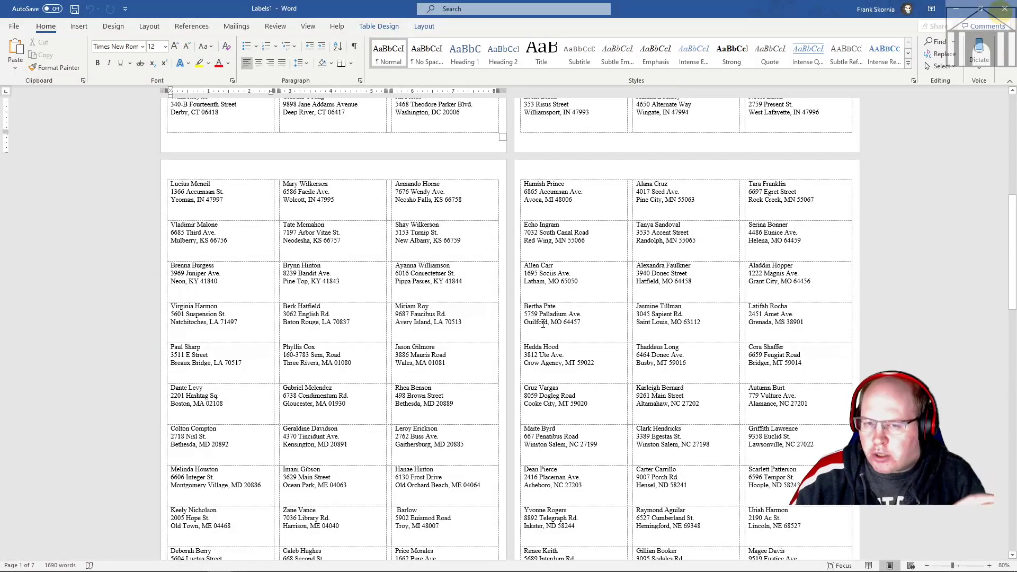
{"action": "scroll", "coordinate": [543, 324], "scroll_direction": "down", "scroll_amount": 1}
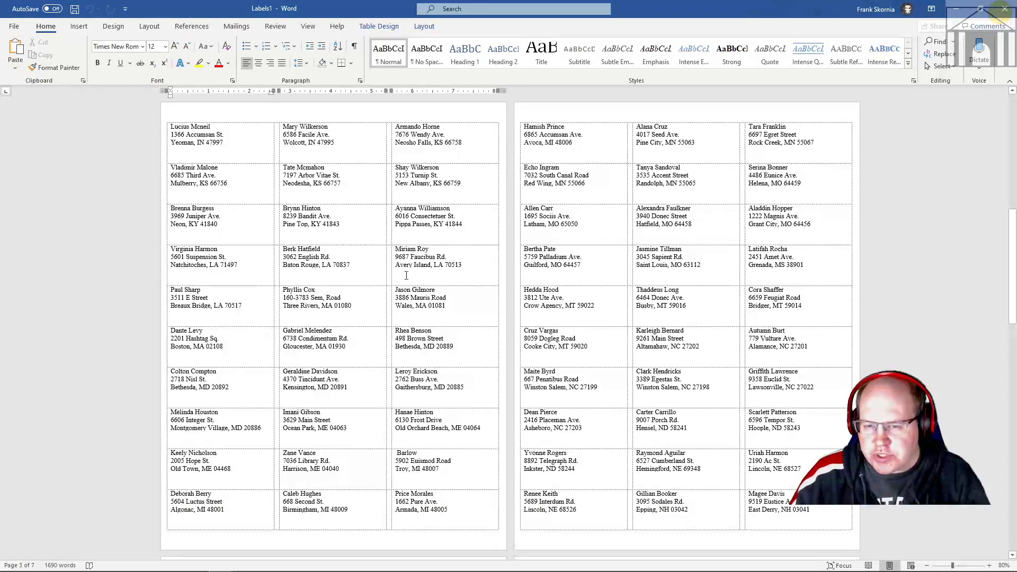
{"action": "scroll", "coordinate": [452, 345], "scroll_direction": "down", "scroll_amount": 5}
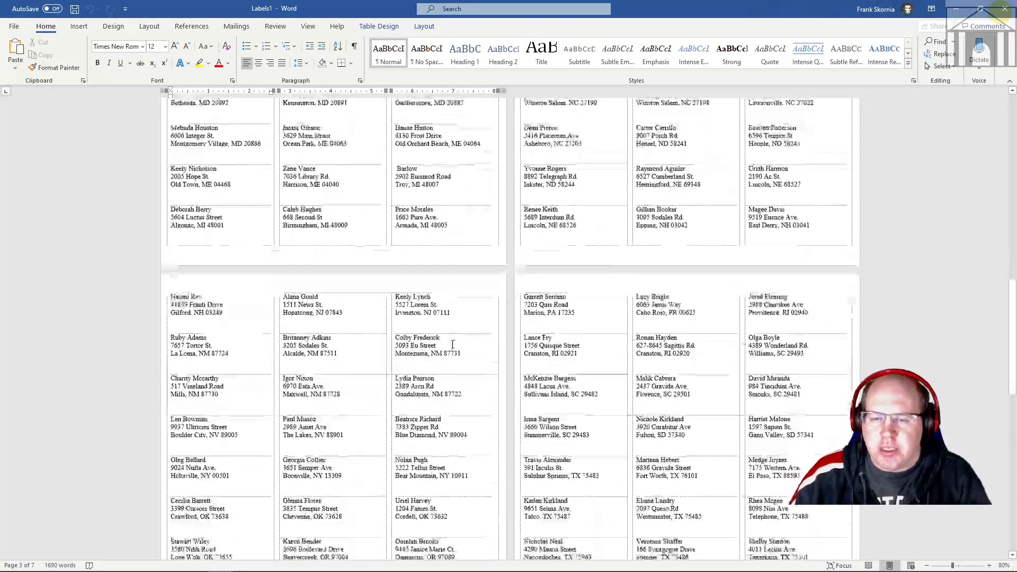
{"action": "scroll", "coordinate": [453, 345], "scroll_direction": "down", "scroll_amount": 1}
{"action": "scroll", "coordinate": [691, 346], "scroll_direction": "down", "scroll_amount": 1}
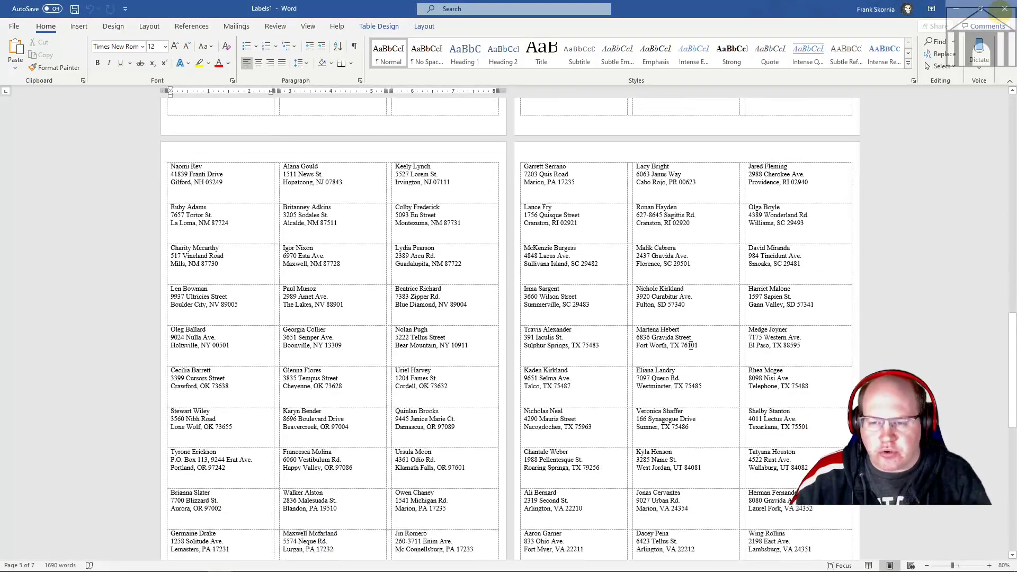
{"action": "scroll", "coordinate": [690, 345], "scroll_direction": "down", "scroll_amount": 1}
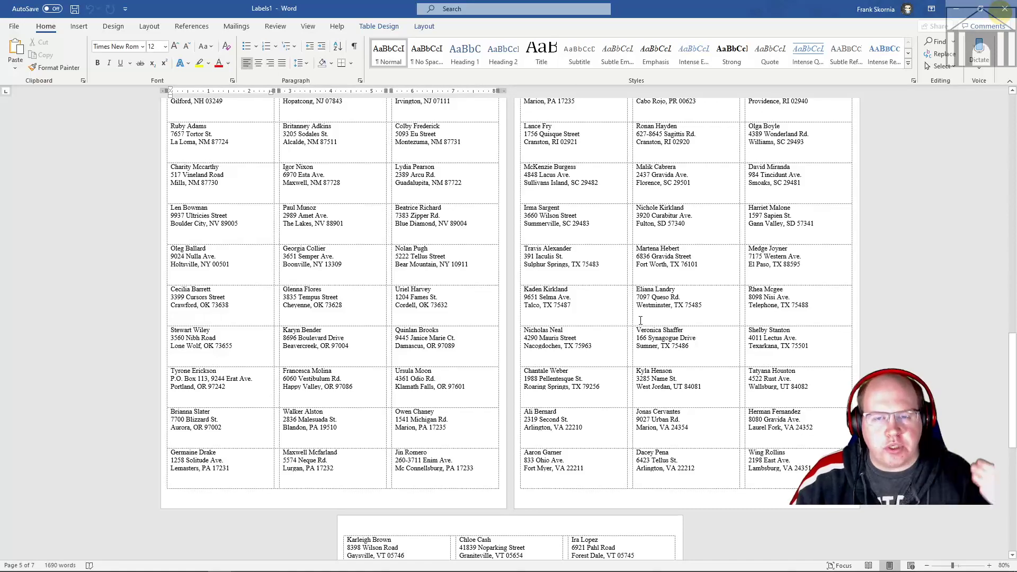
{"action": "scroll", "coordinate": [629, 308], "scroll_direction": "up", "scroll_amount": 1}
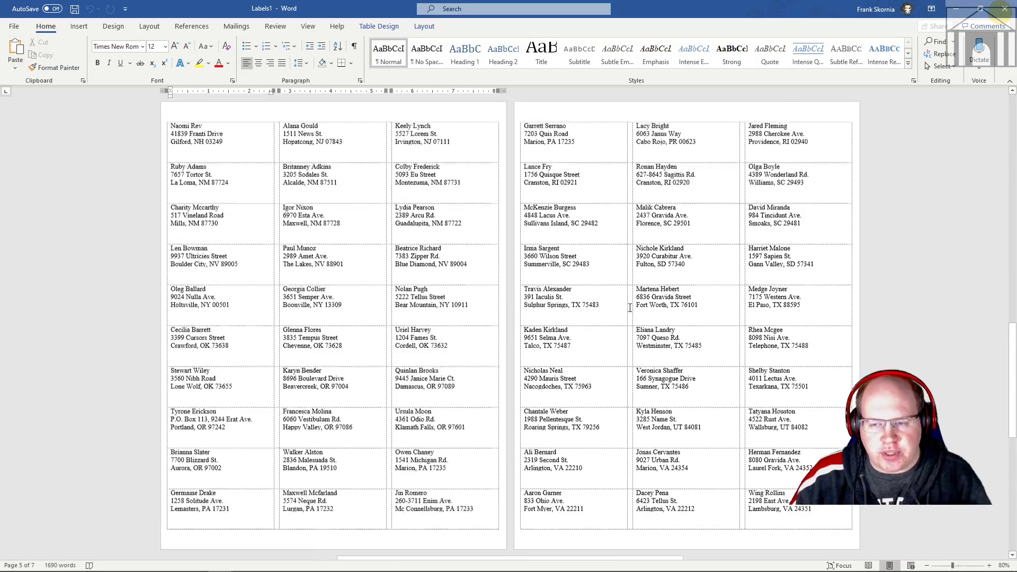
{"action": "scroll", "coordinate": [629, 307], "scroll_direction": "up", "scroll_amount": 3}
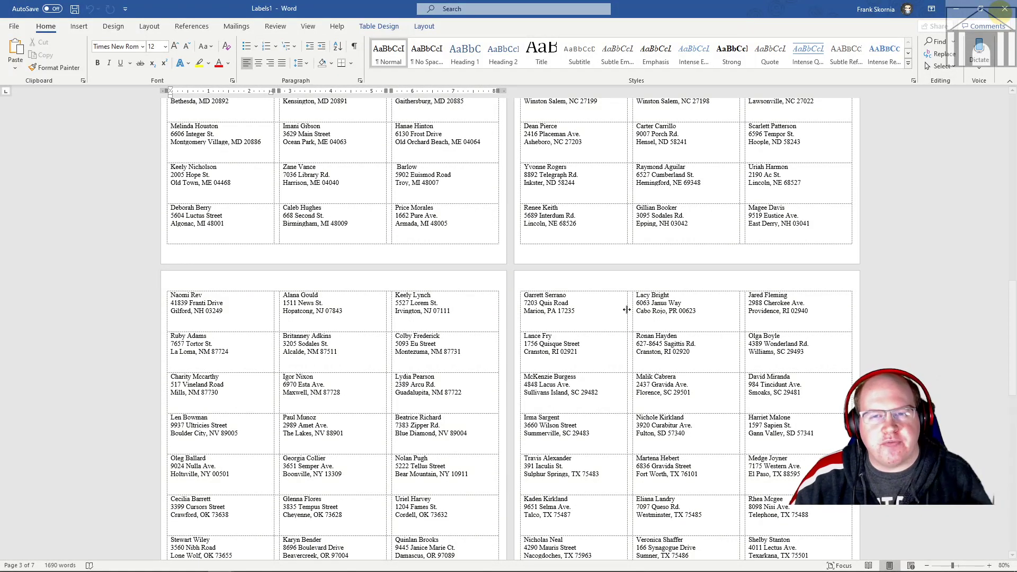
{"action": "scroll", "coordinate": [627, 310], "scroll_direction": "down", "scroll_amount": 15}
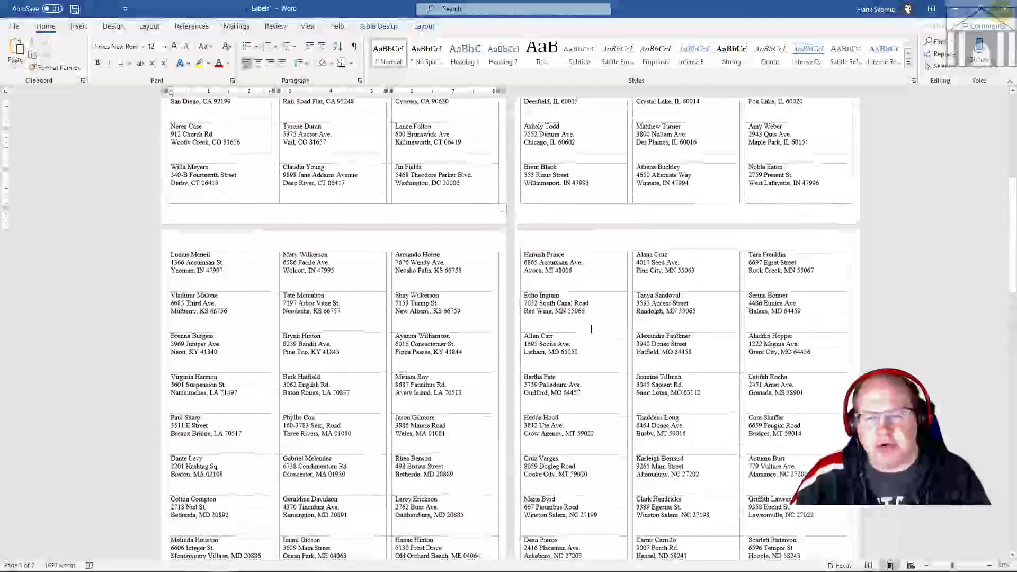
{"action": "scroll", "coordinate": [591, 329], "scroll_direction": "up", "scroll_amount": 4}
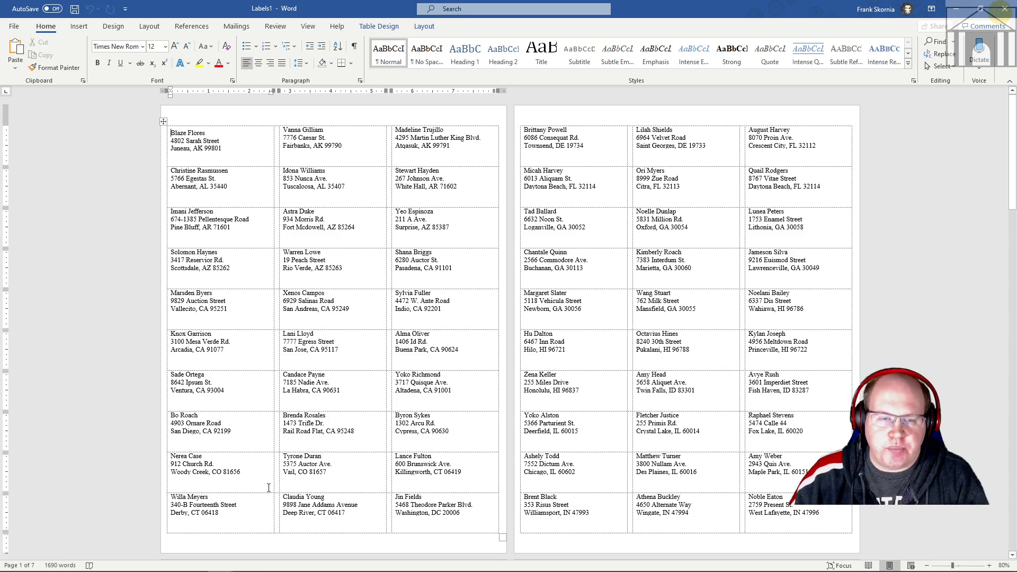
Open the print settings for the merged labels and restrict printing to page 1
{"action": "left_click", "coordinate": [13, 26]}
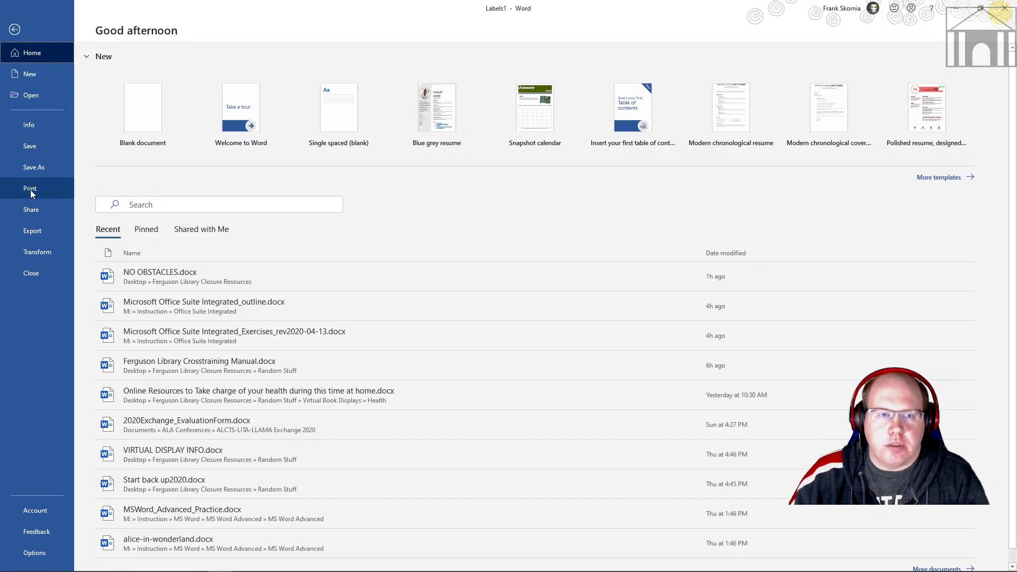
{"action": "left_click", "coordinate": [30, 191]}
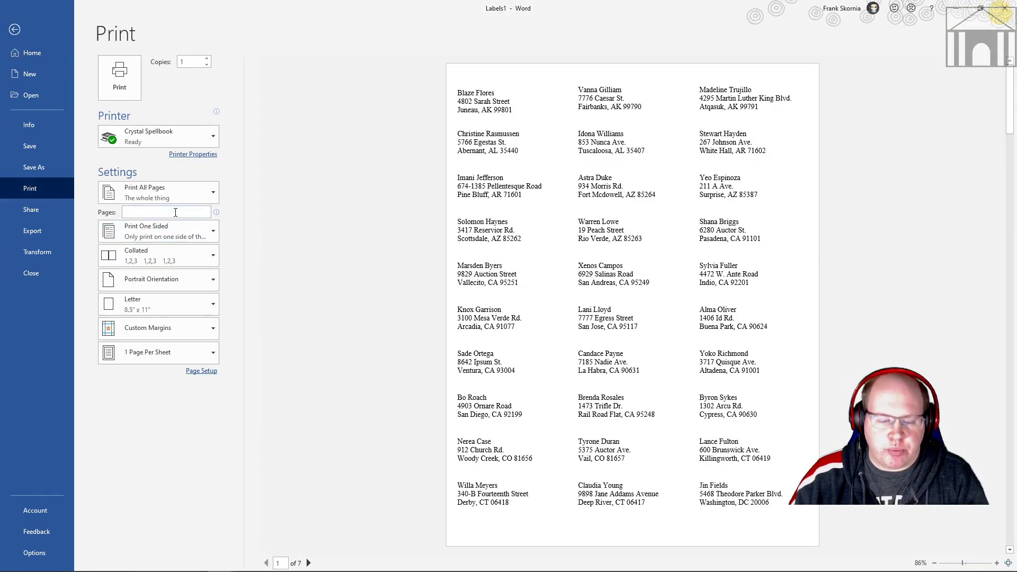
{"action": "left_click", "coordinate": [175, 211]}
{"action": "type", "text": "1"}
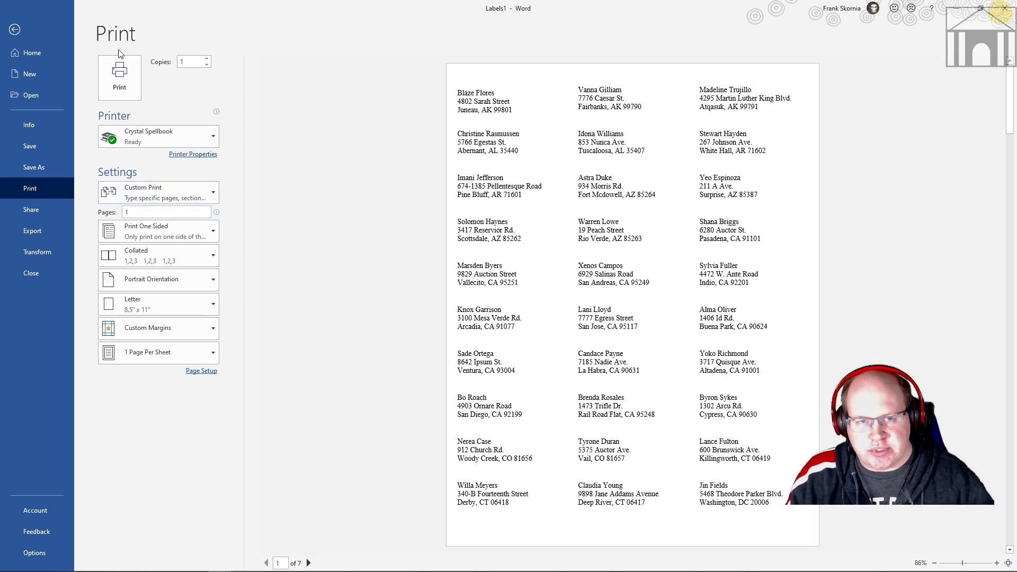
Close both the merged labels document and the original label document without saving them
{"action": "left_click", "coordinate": [999, 17]}
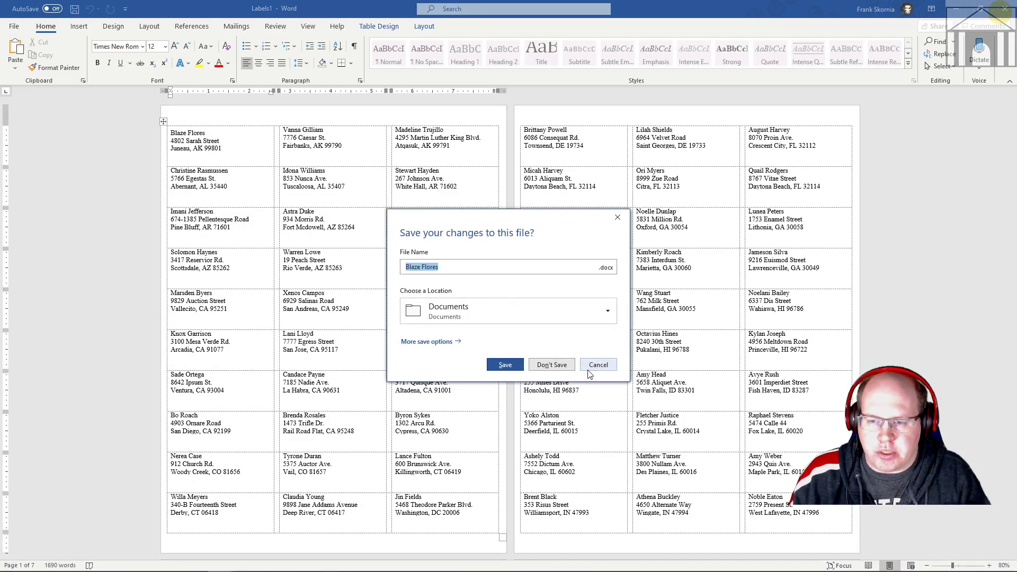
{"action": "left_click", "coordinate": [553, 365]}
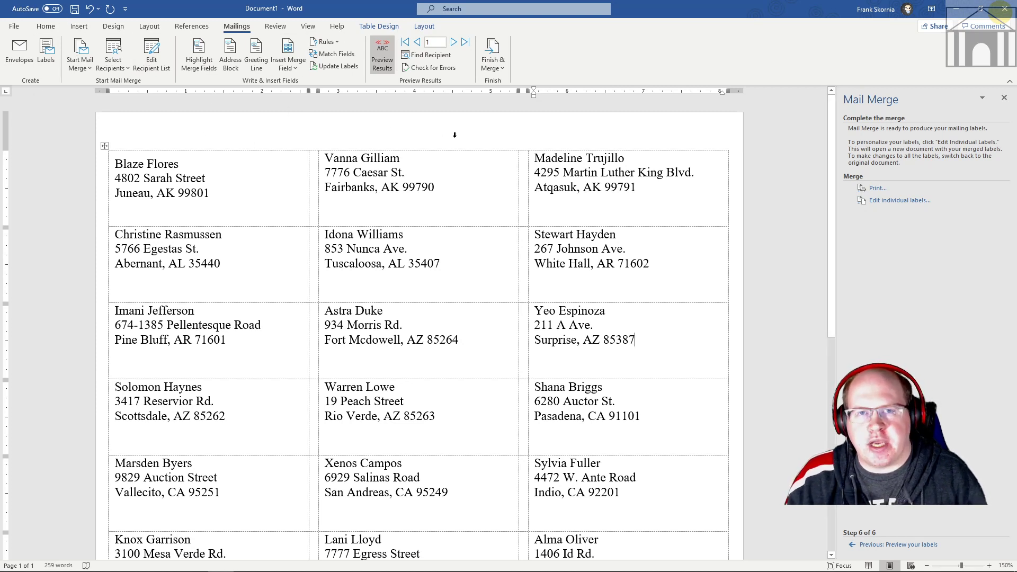
{"action": "left_click", "coordinate": [1006, 13]}
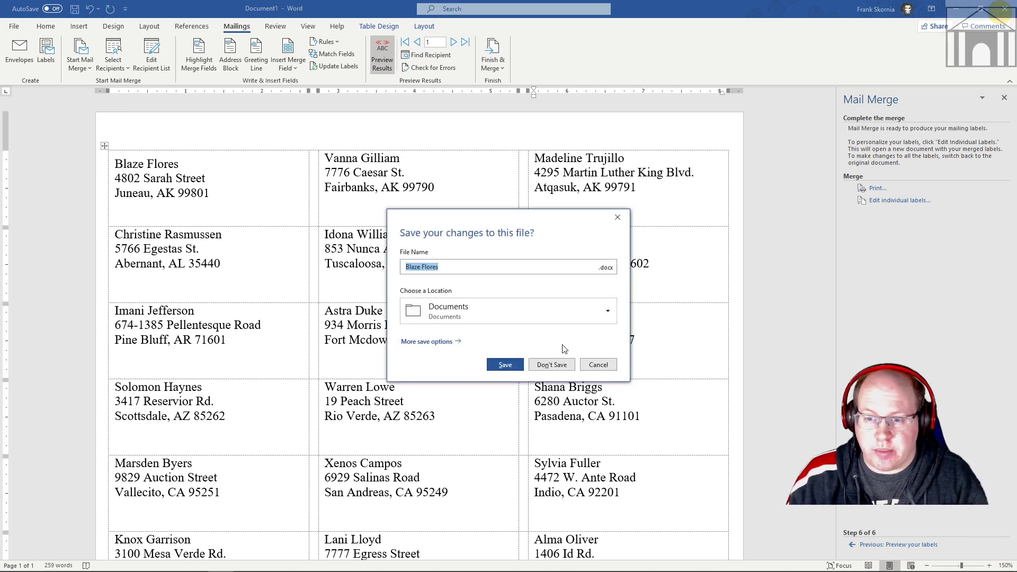
{"action": "left_click", "coordinate": [562, 369]}
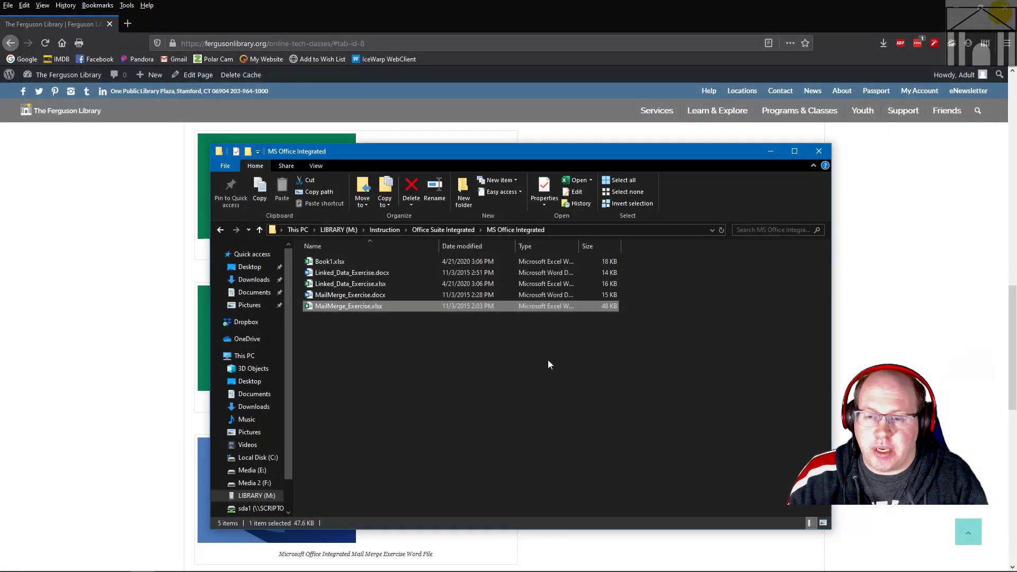
Open MailMerge_Exercise.docx from the MS Office Integrated folder and zoom the letter to 140%
{"action": "left_click", "coordinate": [417, 373]}
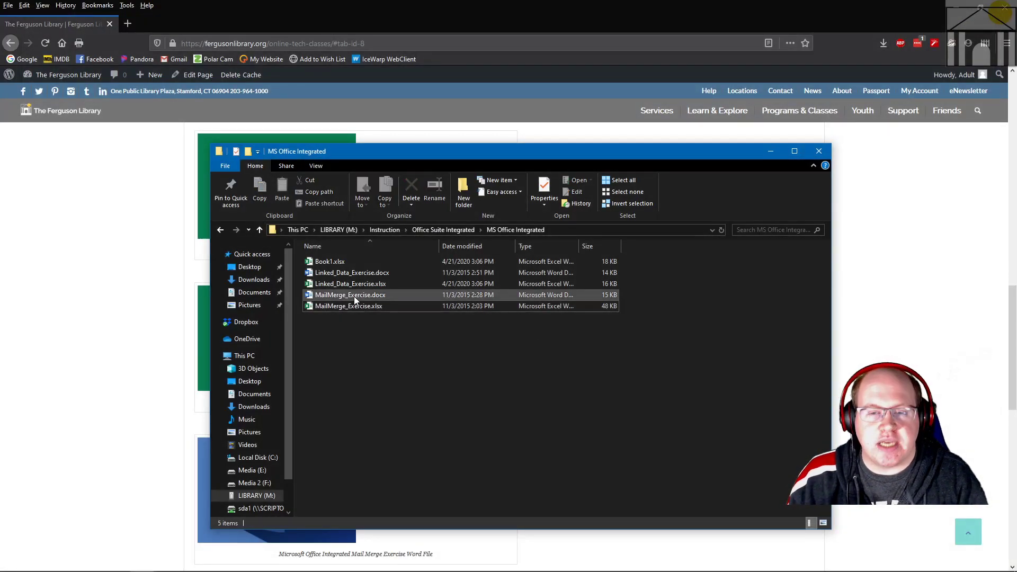
{"action": "double_click", "coordinate": [348, 295]}
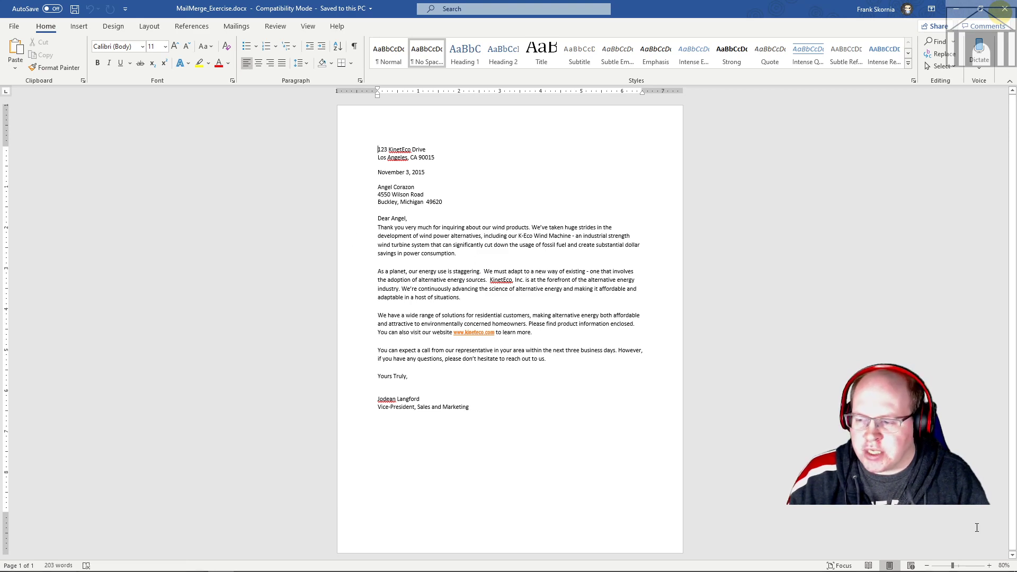
{"action": "left_click", "coordinate": [989, 566]}
{"action": "left_click", "coordinate": [989, 566]}
{"action": "left_click", "coordinate": [989, 565]}
{"action": "left_click", "coordinate": [989, 566]}
{"action": "left_click", "coordinate": [990, 566]}
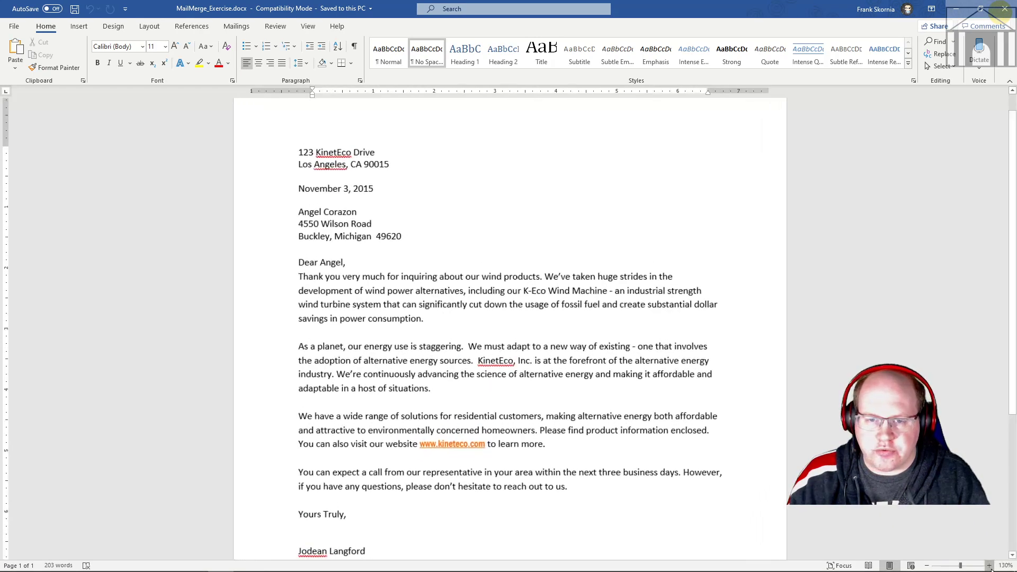
{"action": "left_click", "coordinate": [989, 565]}
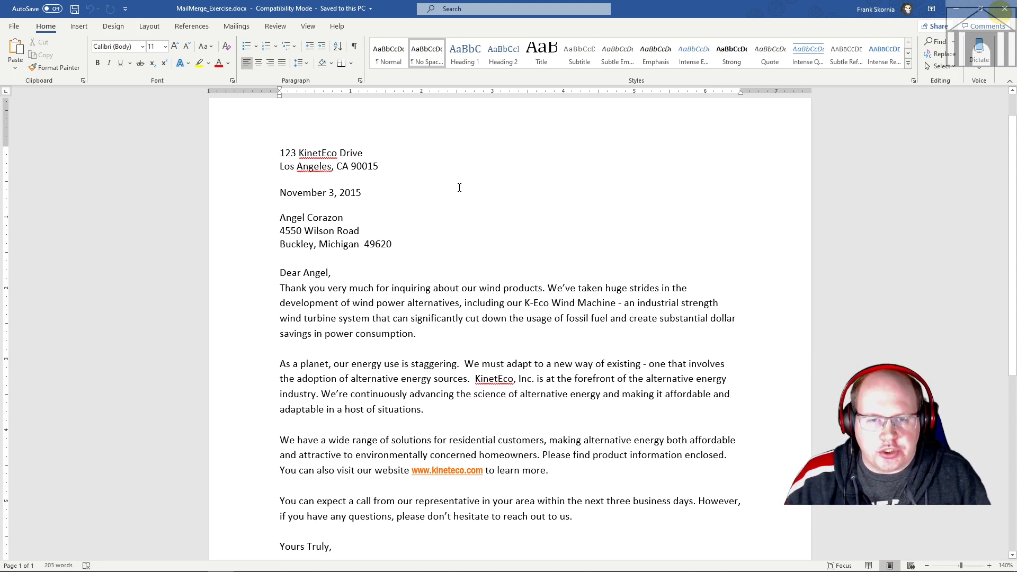
Start a Letters mail merge in the MailMerge_Exercise document
{"action": "left_click", "coordinate": [231, 29]}
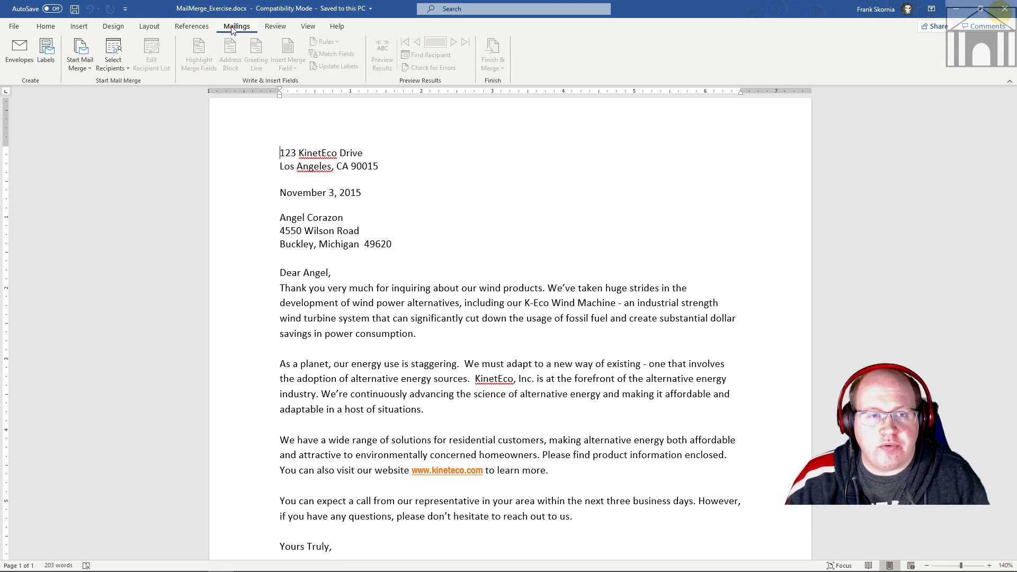
{"action": "left_click", "coordinate": [87, 65]}
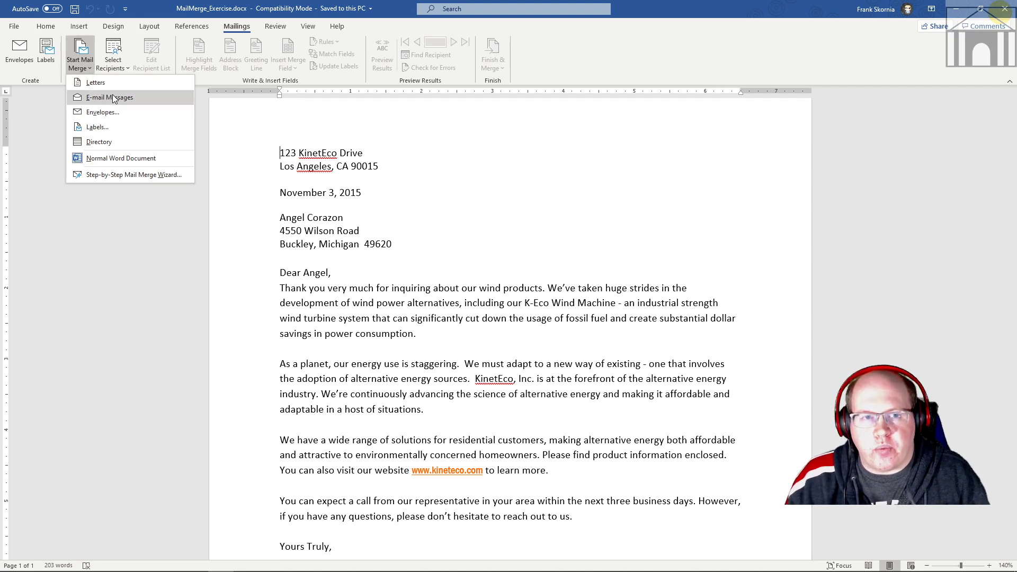
{"action": "left_click", "coordinate": [89, 83]}
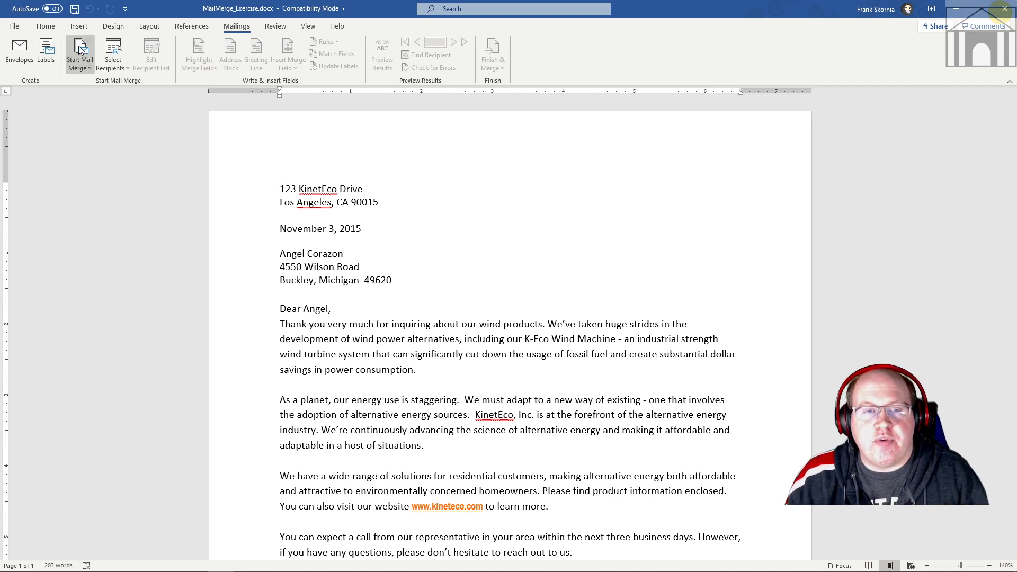
Use MailMerge_Exercise.xlsx from the MS Office Integrated folder, under Instruction > Office Suite Integrated on LIBRARY (M:), as the existing recipient list
{"action": "left_click", "coordinate": [122, 69]}
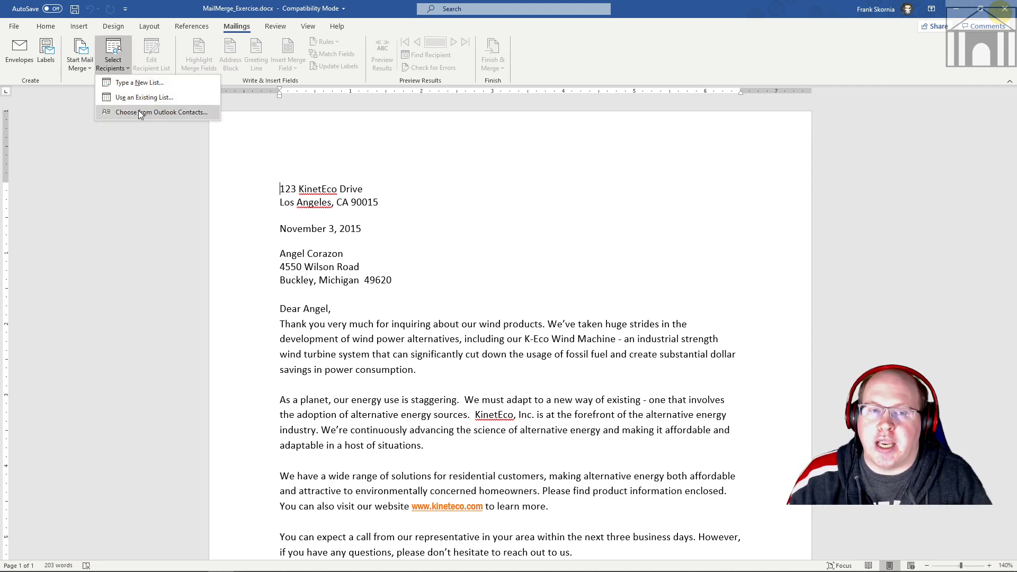
{"action": "left_click", "coordinate": [148, 99]}
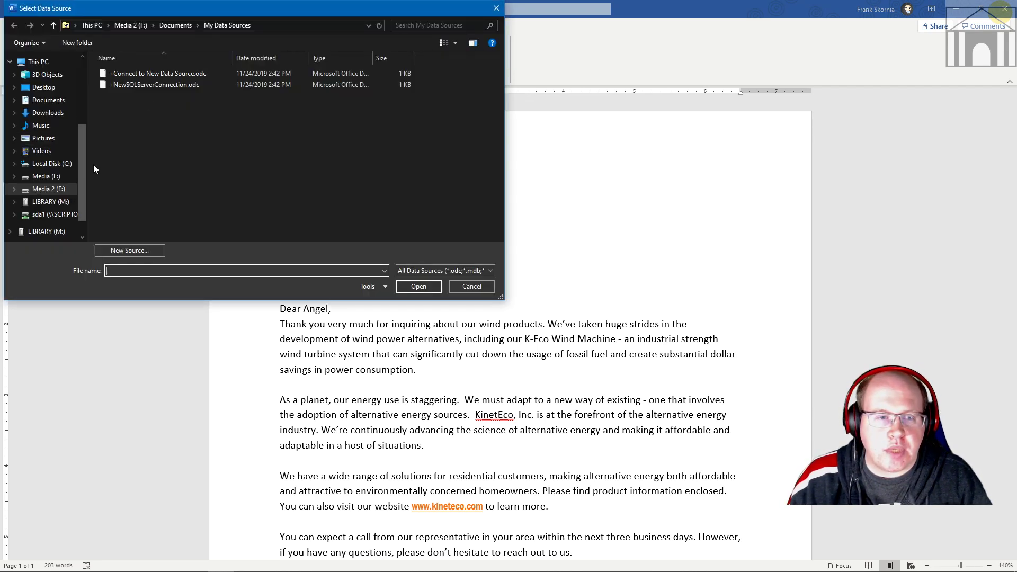
{"action": "left_click", "coordinate": [50, 203]}
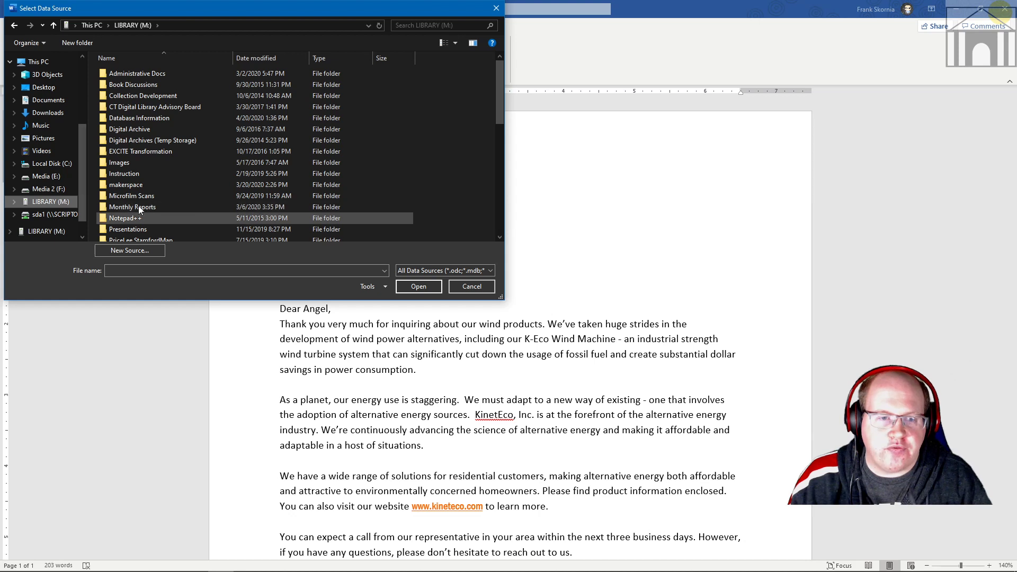
{"action": "double_click", "coordinate": [139, 171]}
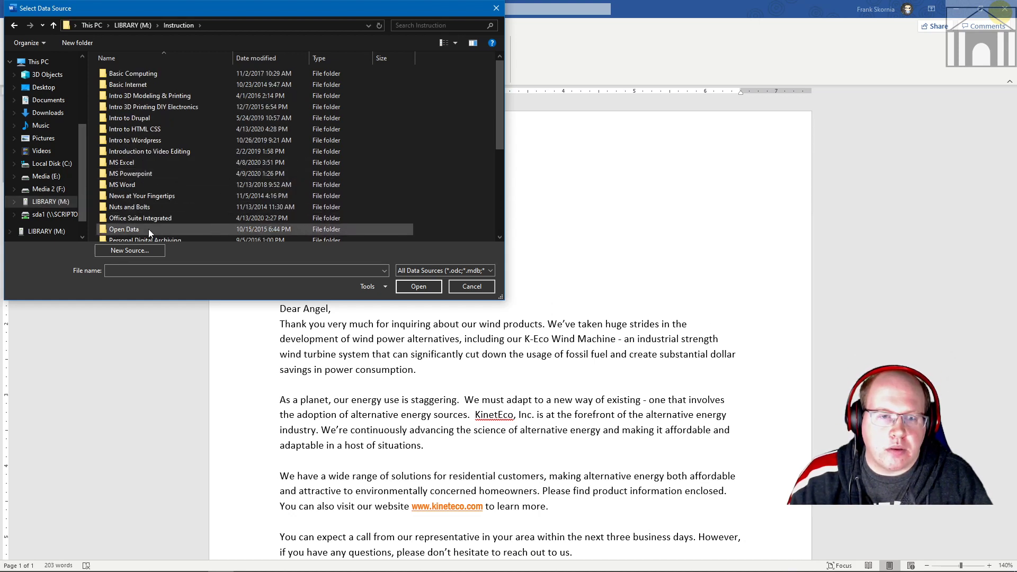
{"action": "double_click", "coordinate": [141, 218]}
{"action": "double_click", "coordinate": [141, 74]}
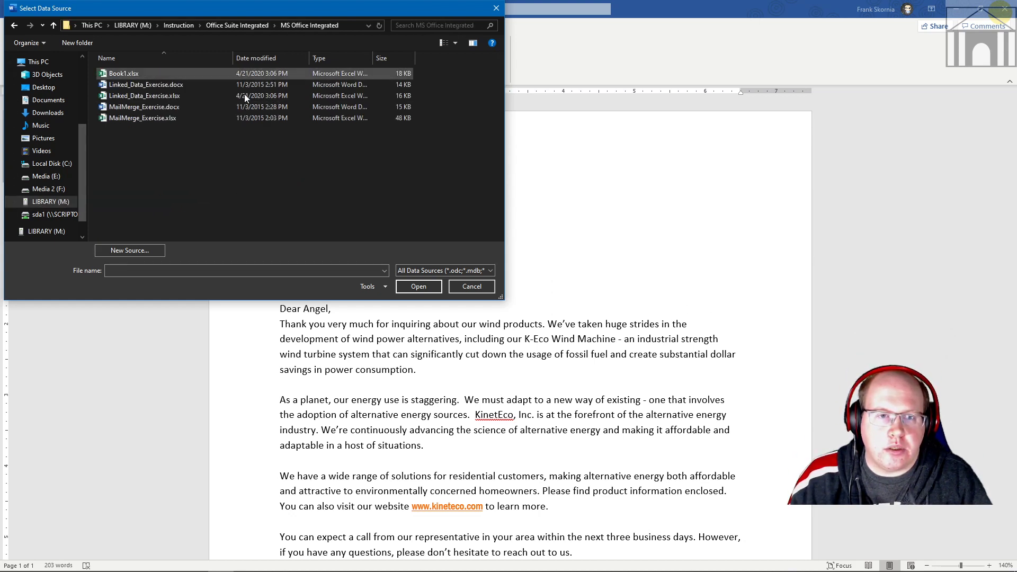
{"action": "left_click", "coordinate": [147, 120]}
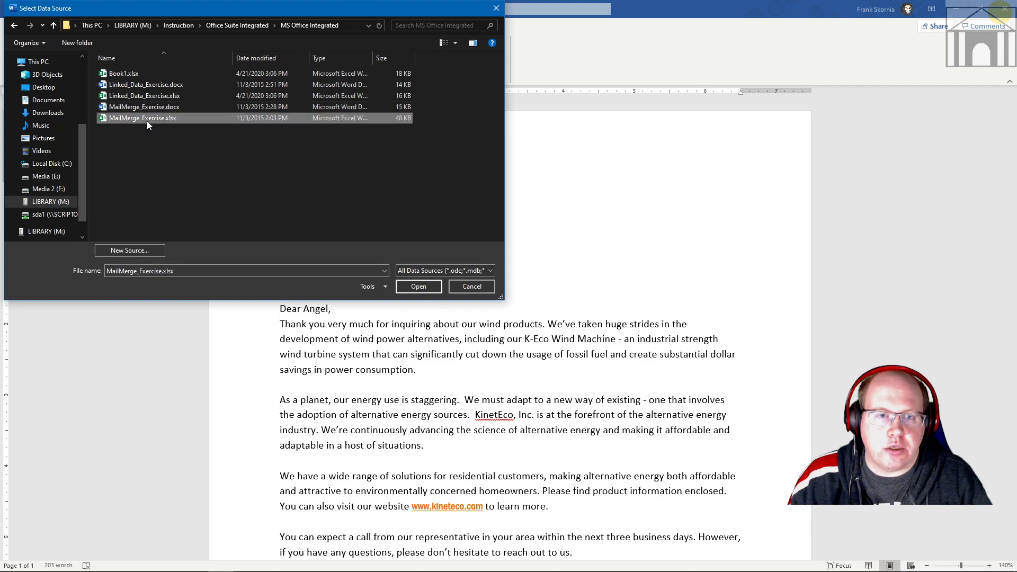
{"action": "left_click", "coordinate": [419, 286]}
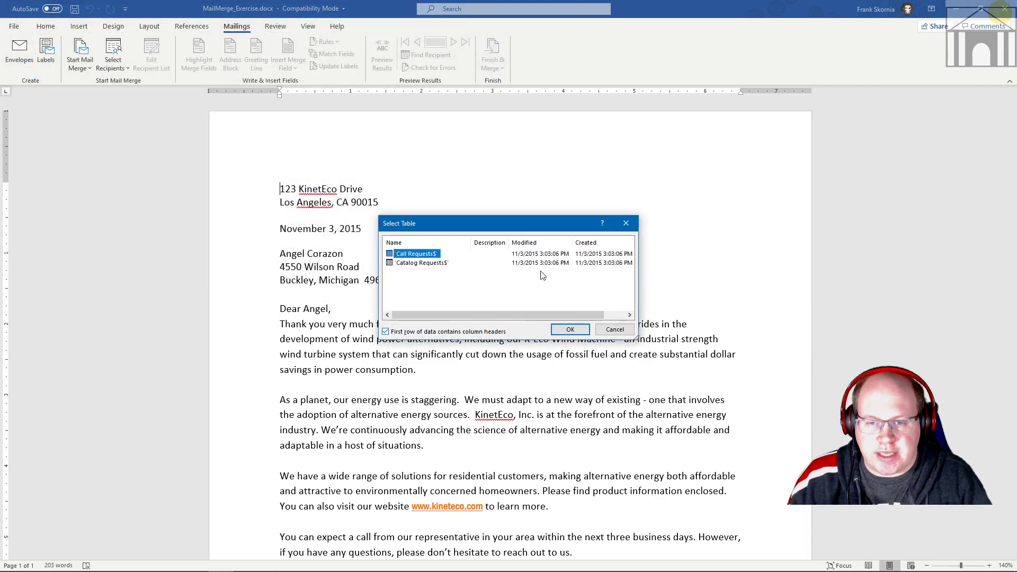
Choose the Catalog Requests$ table as the recipient source and review its entries in the Mail Merge Recipients list
{"action": "left_click", "coordinate": [413, 263]}
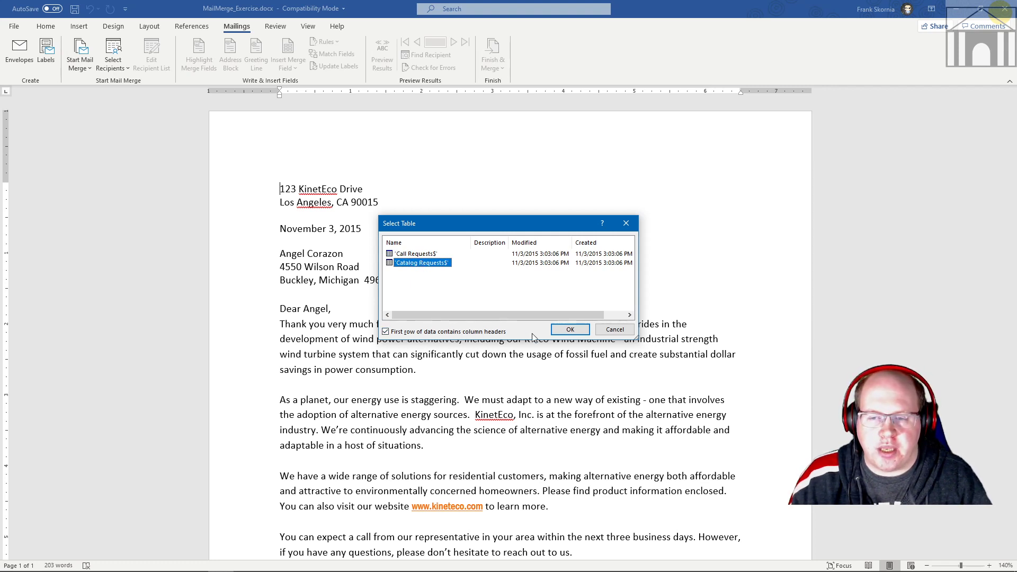
{"action": "left_click", "coordinate": [568, 330]}
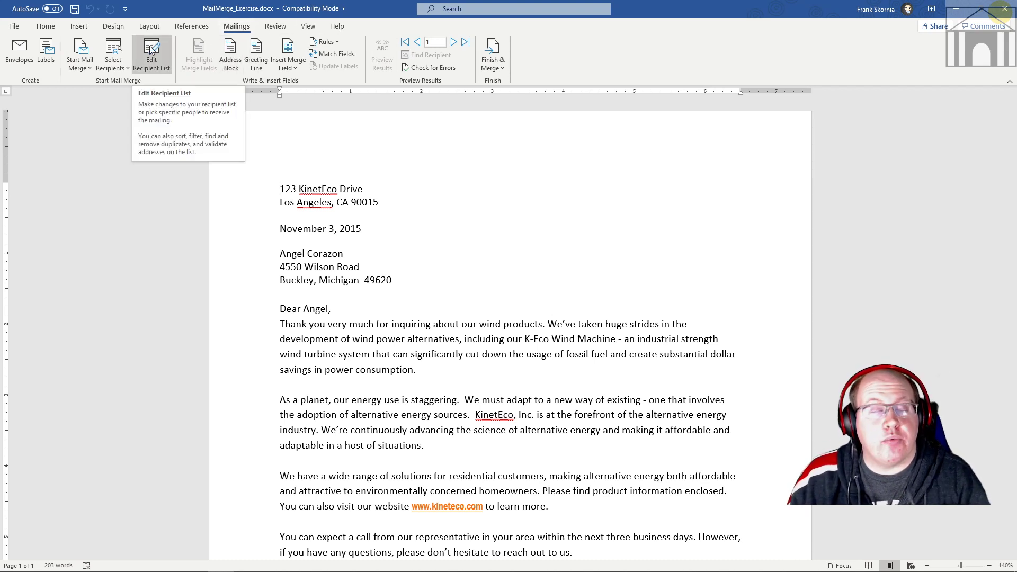
{"action": "left_click", "coordinate": [152, 50]}
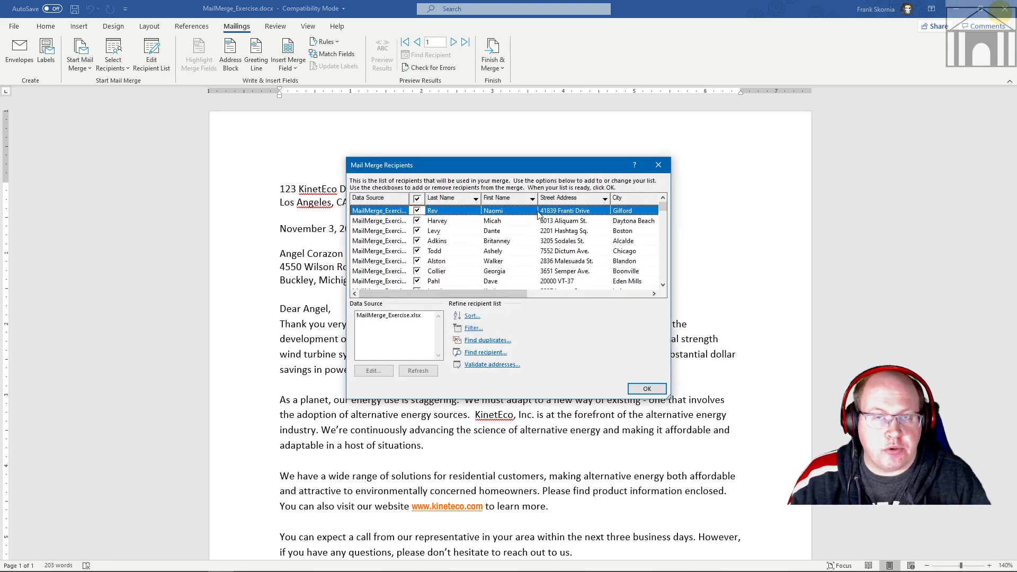
{"action": "left_click", "coordinate": [656, 168]}
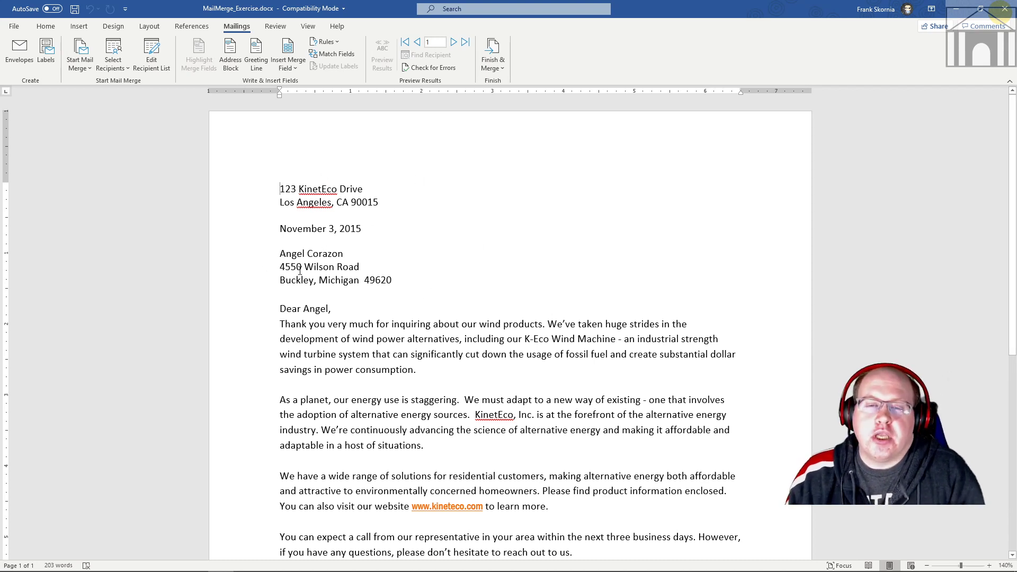
Replace the recipient's first name in the letter's address block with the First Name merge field
{"action": "left_click", "coordinate": [305, 254]}
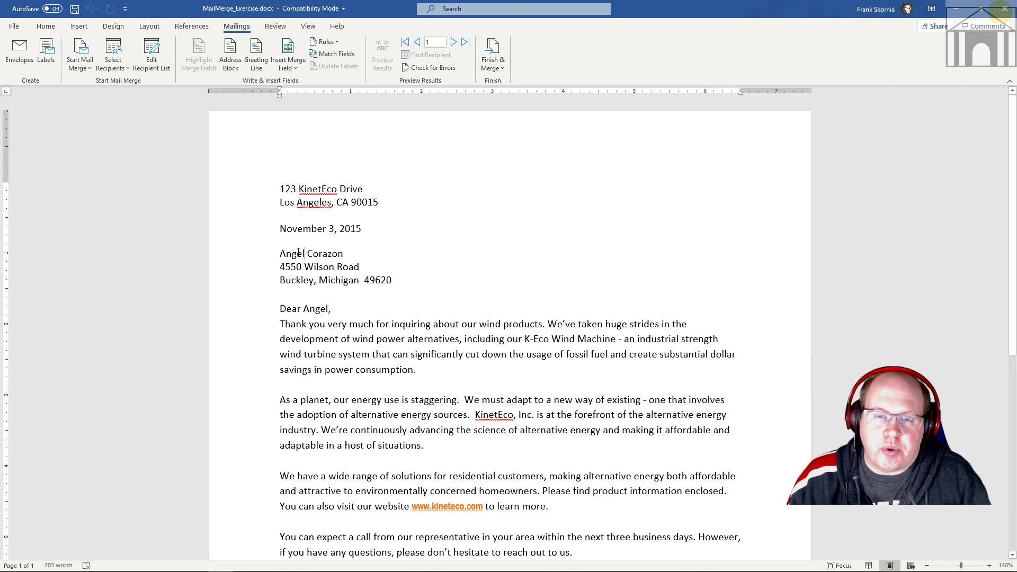
{"action": "left_click_drag", "start_coordinate": [279, 254], "coordinate": [308, 250]}
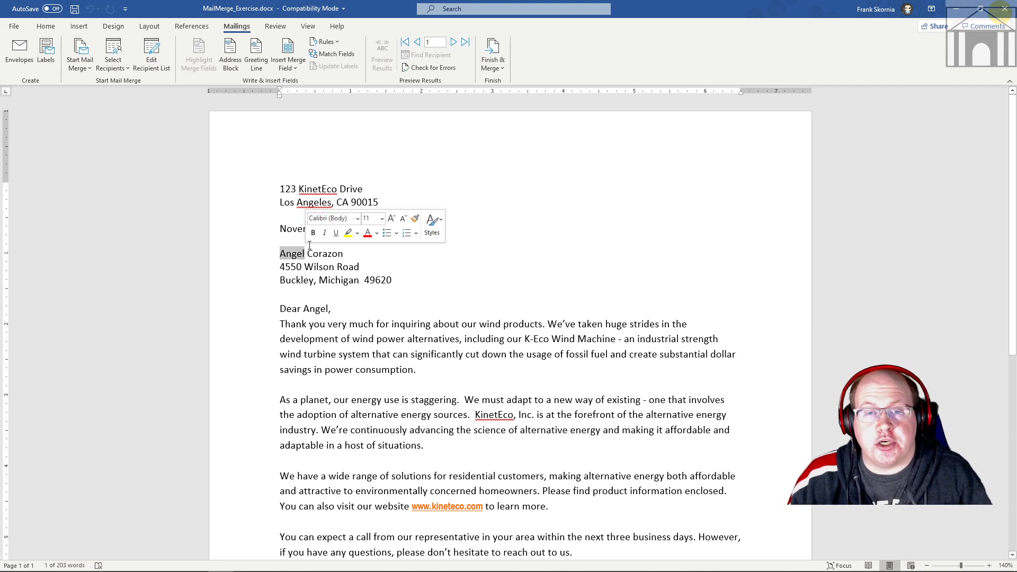
{"action": "left_click", "coordinate": [291, 67]}
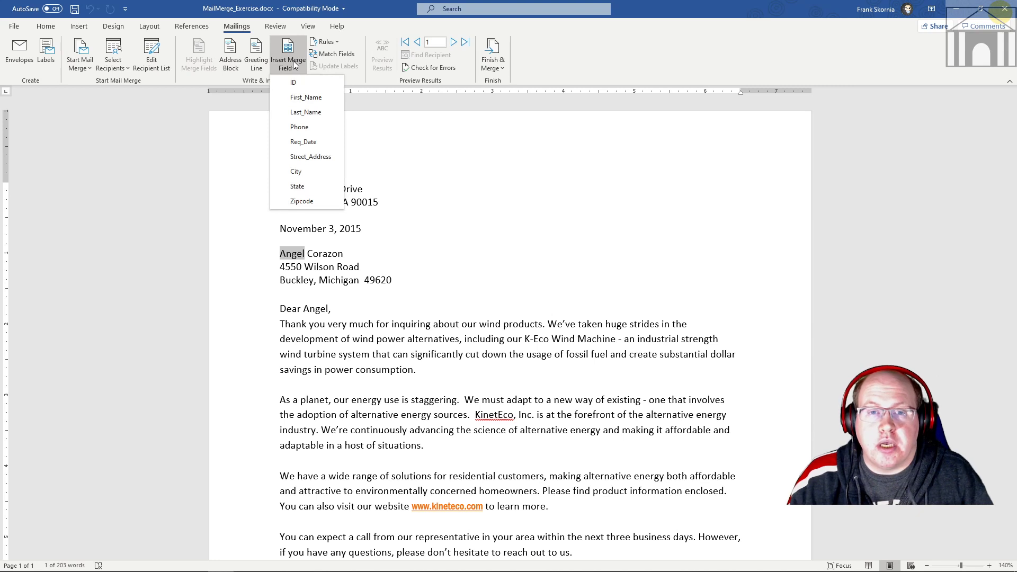
{"action": "left_click", "coordinate": [188, 212]}
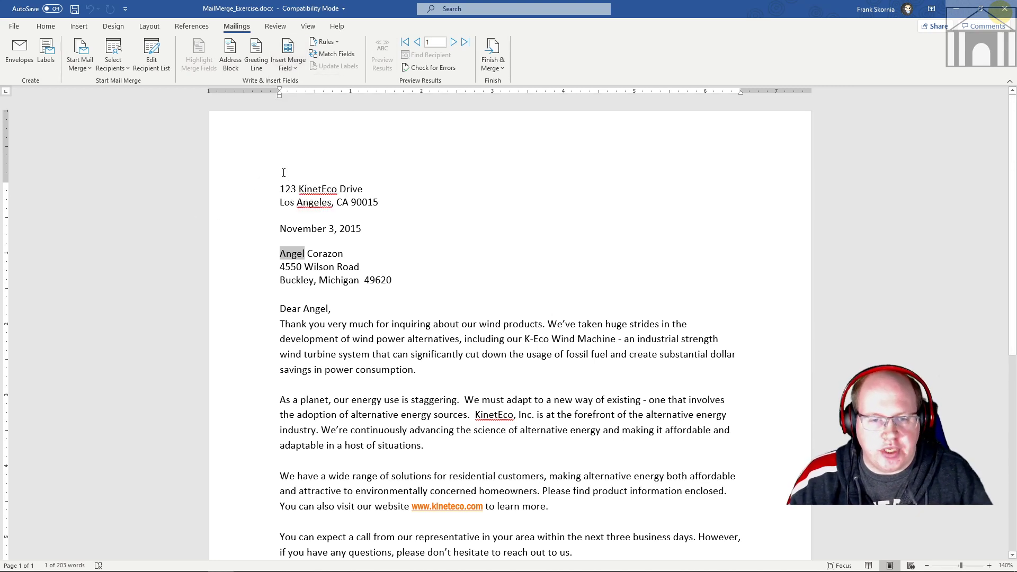
{"action": "left_click", "coordinate": [288, 53]}
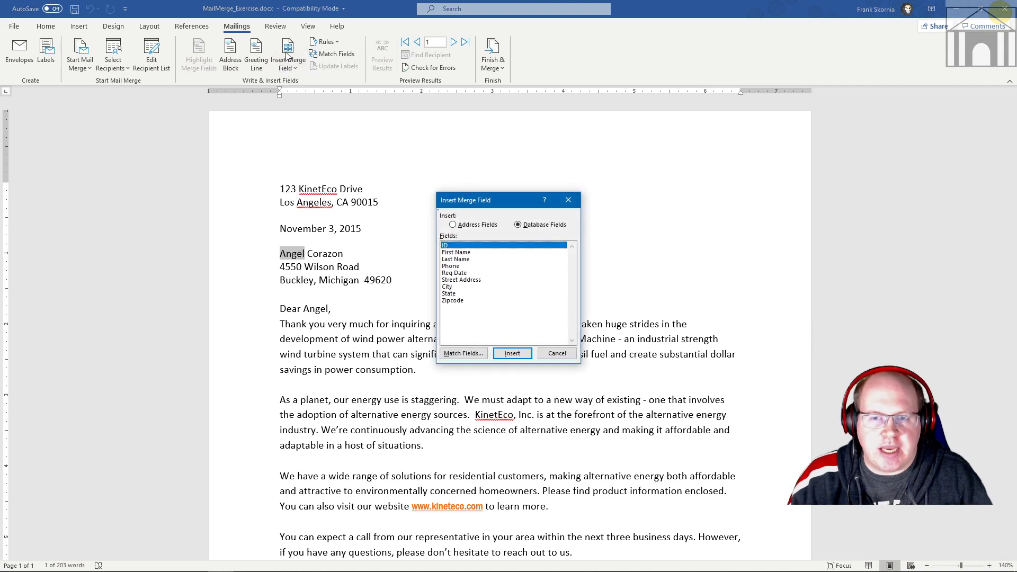
{"action": "left_click", "coordinate": [456, 251]}
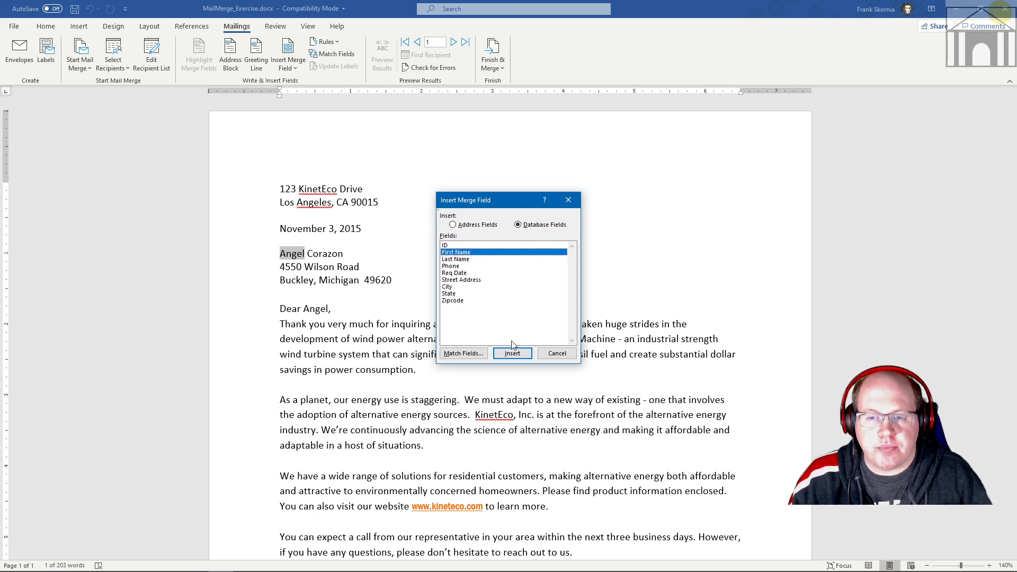
{"action": "left_click", "coordinate": [512, 354]}
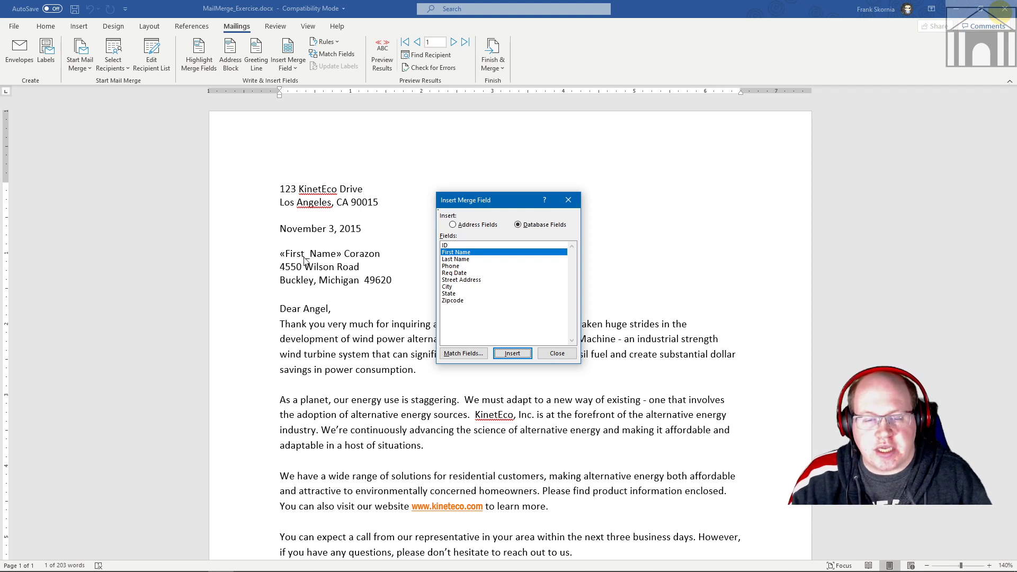
{"action": "left_click", "coordinate": [381, 254]}
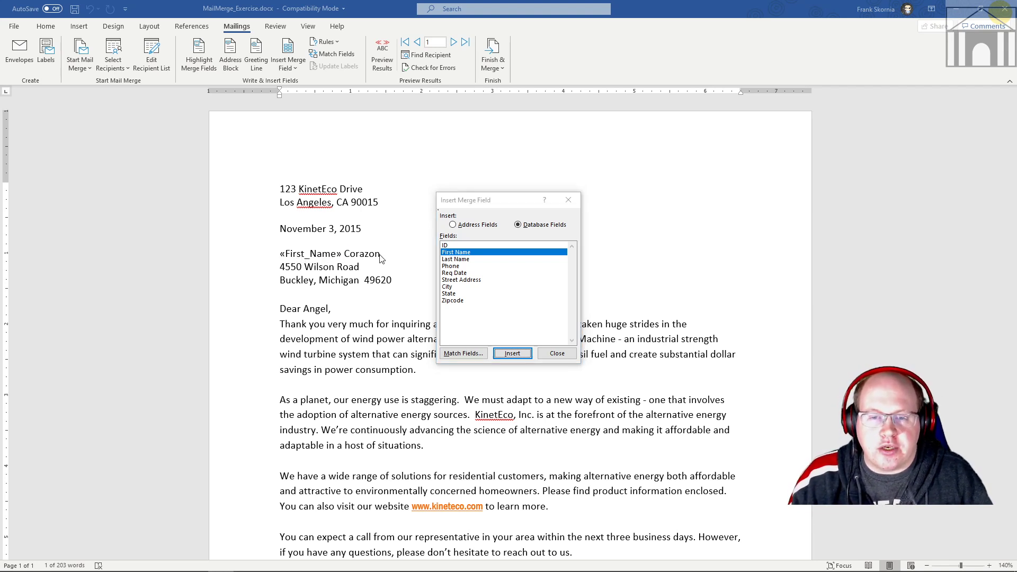
{"action": "left_click", "coordinate": [563, 355]}
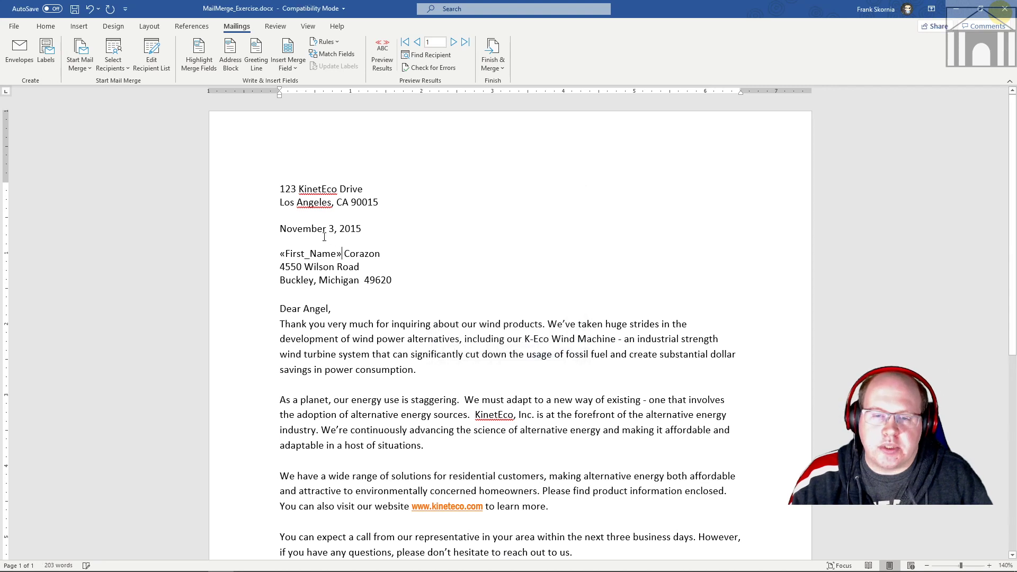
Replace the recipient's last name and street address in the address block with the Last_Name and Street_Address merge fields
{"action": "left_click_drag", "start_coordinate": [354, 252], "coordinate": [382, 254]}
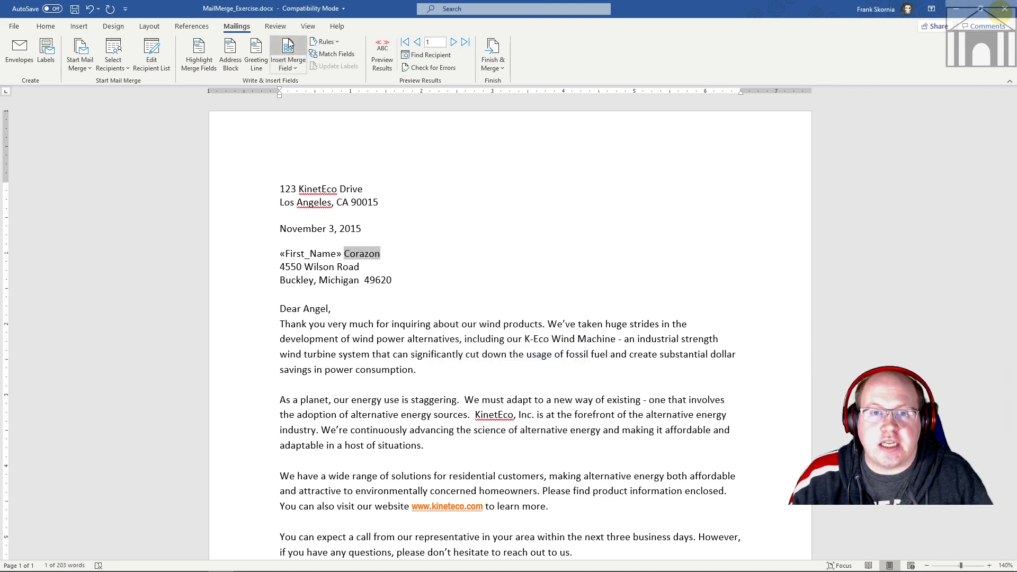
{"action": "left_click", "coordinate": [294, 67]}
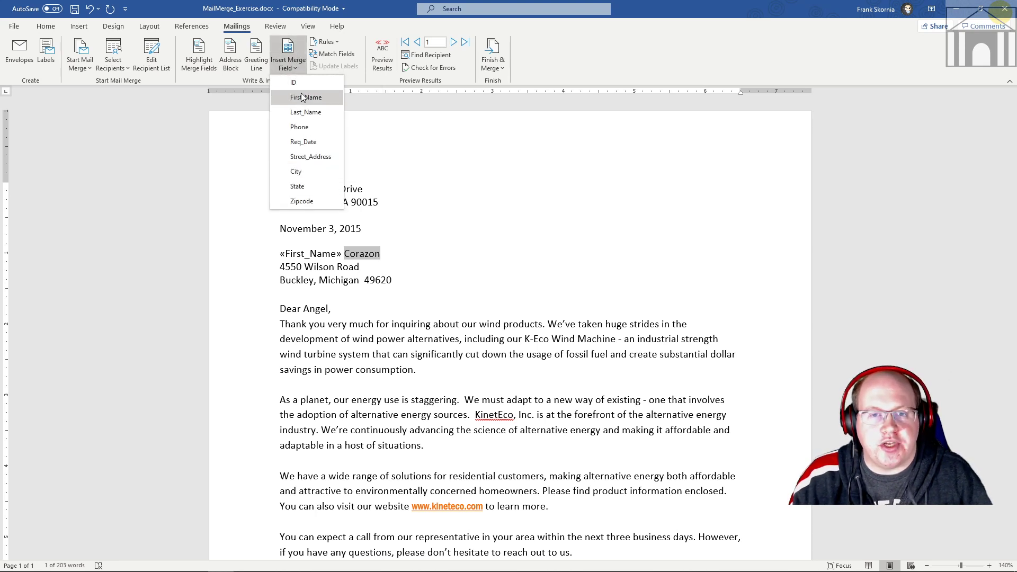
{"action": "left_click", "coordinate": [297, 111]}
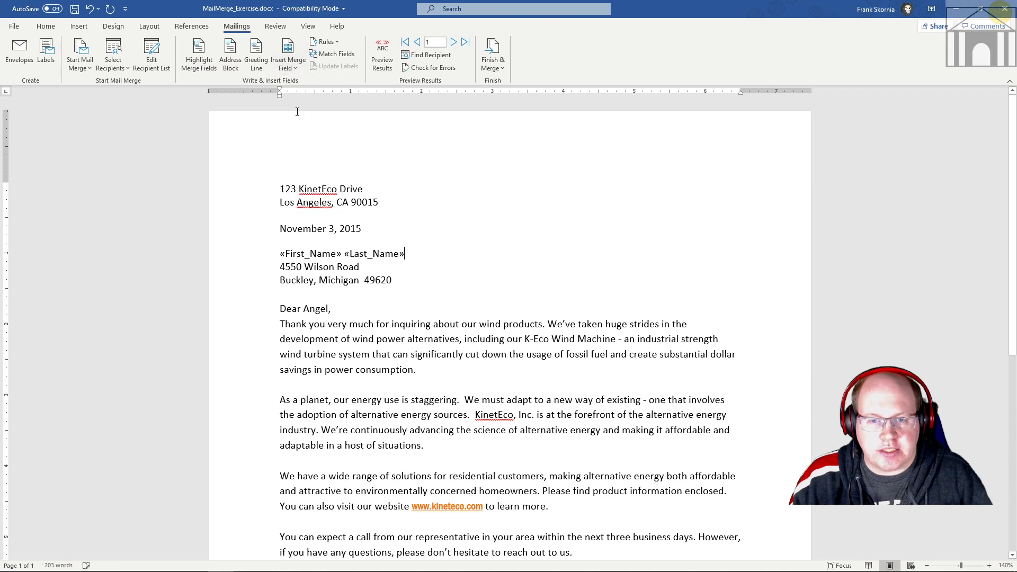
{"action": "left_click_drag", "start_coordinate": [281, 266], "coordinate": [352, 262]}
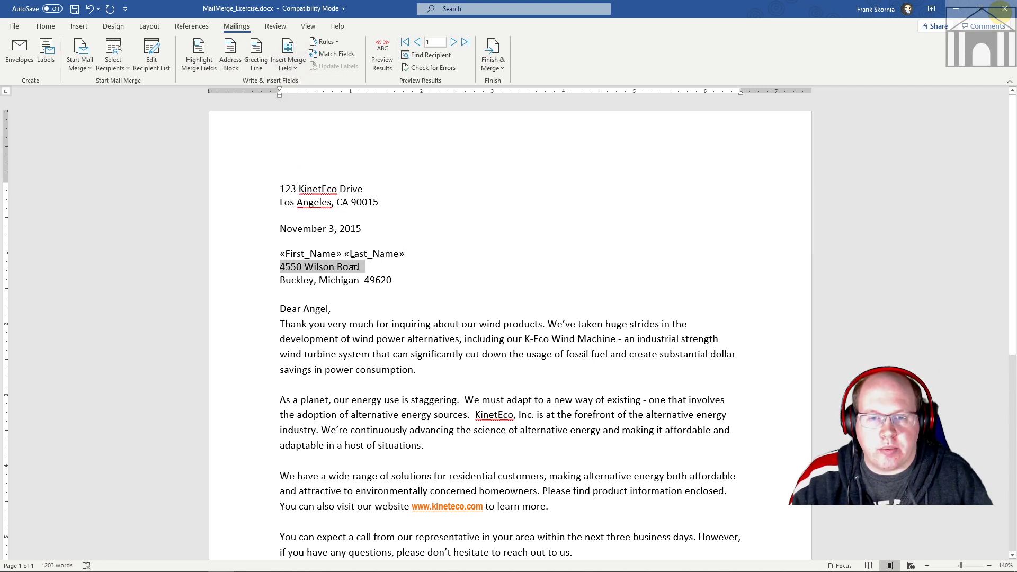
{"action": "left_click", "coordinate": [287, 67]}
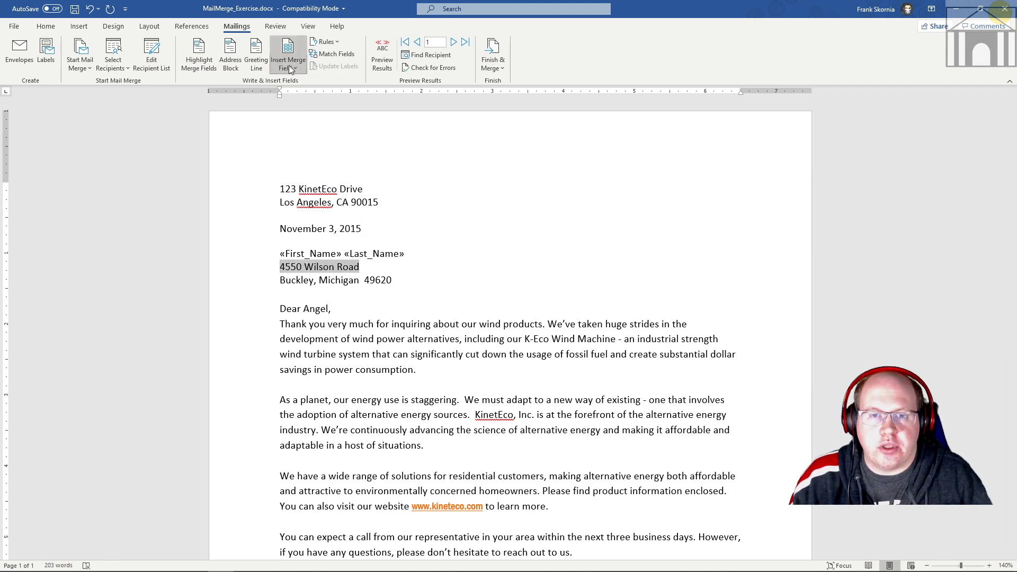
{"action": "left_click", "coordinate": [308, 155]}
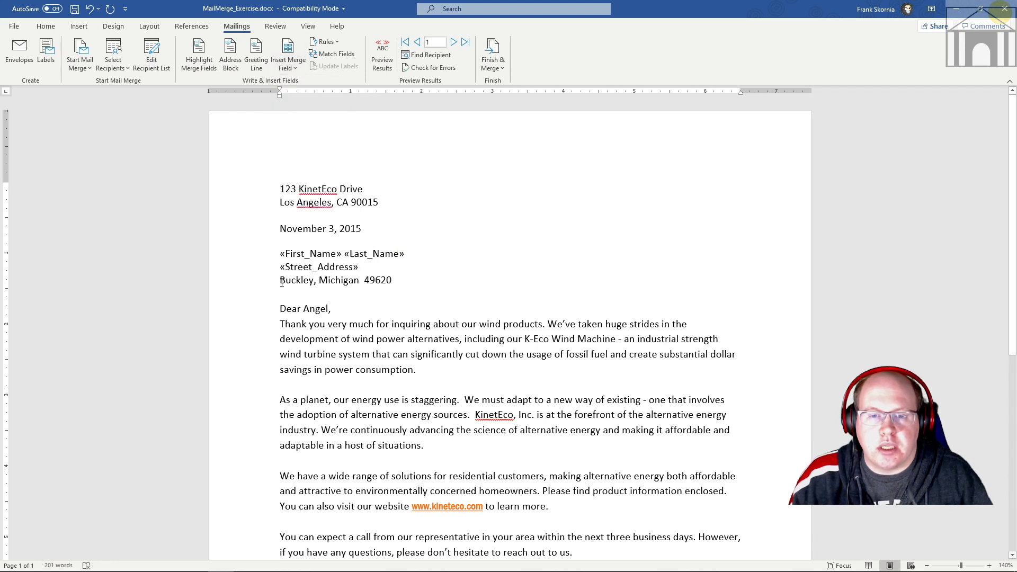
Replace the city name in the recipient's address block with the State merge field
{"action": "left_click_drag", "start_coordinate": [281, 281], "coordinate": [314, 281]}
{"action": "left_click", "coordinate": [289, 66]}
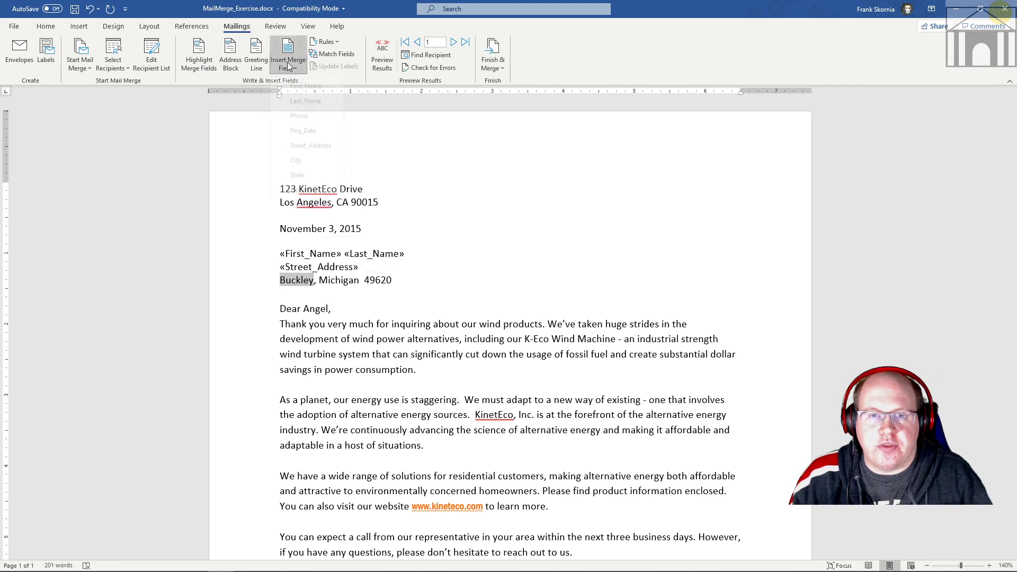
{"action": "left_click", "coordinate": [301, 184]}
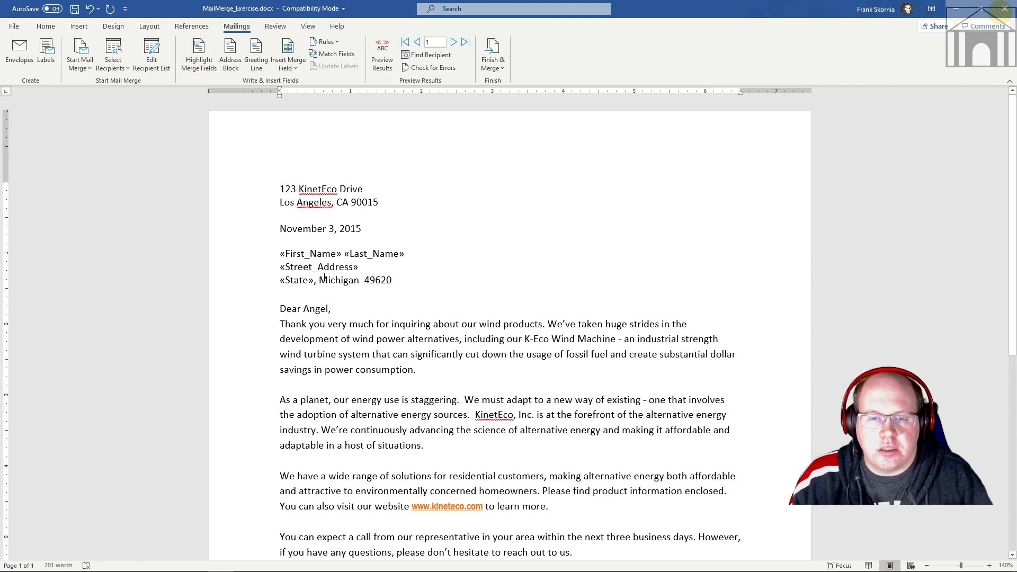
{"action": "left_click_drag", "start_coordinate": [319, 281], "coordinate": [360, 280]}
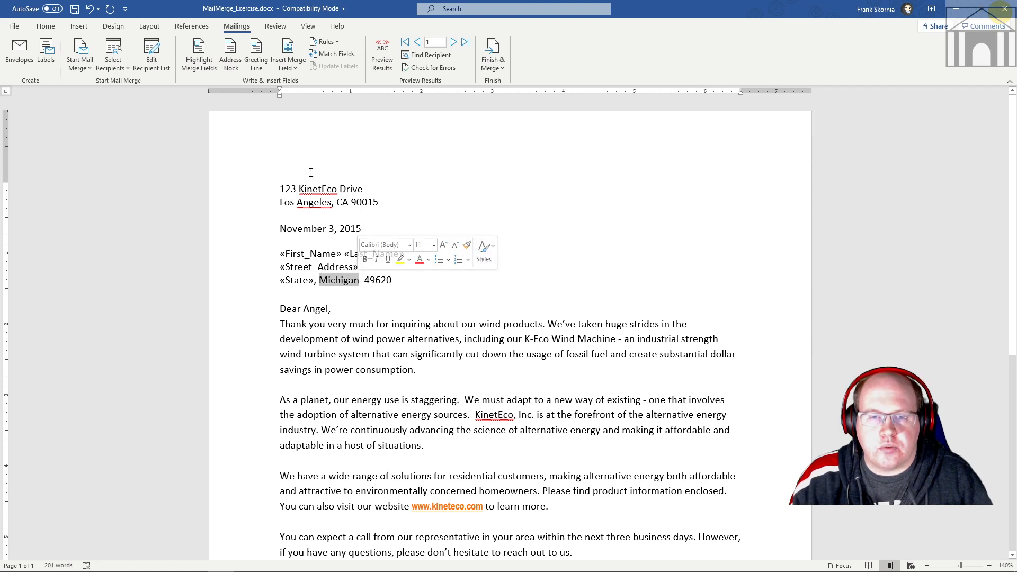
{"action": "left_click", "coordinate": [297, 66]}
{"action": "left_click", "coordinate": [462, 232]}
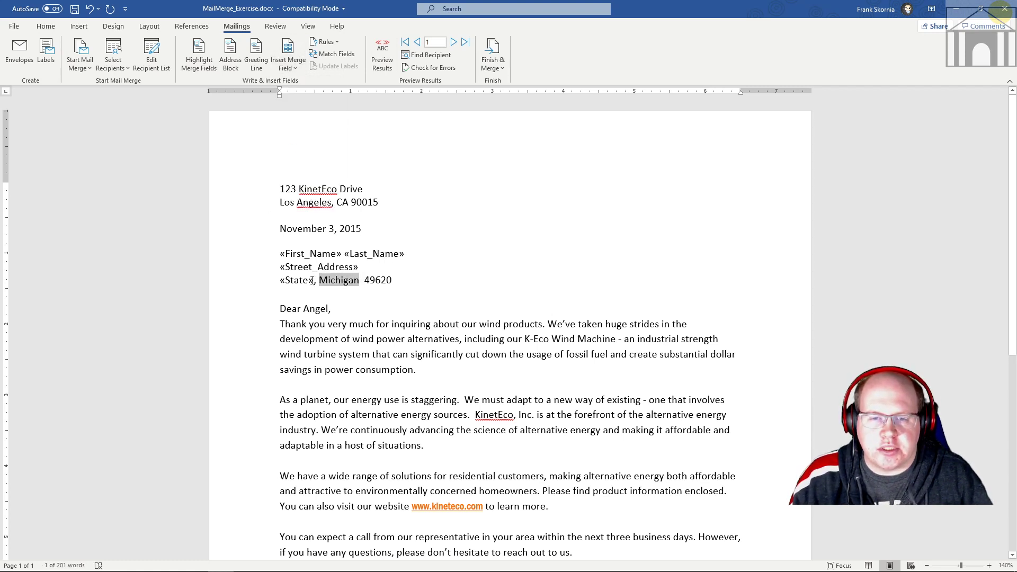
Replace the misplaced State field before the comma with the City merge field, and the state name after it with State
{"action": "left_click", "coordinate": [311, 280]}
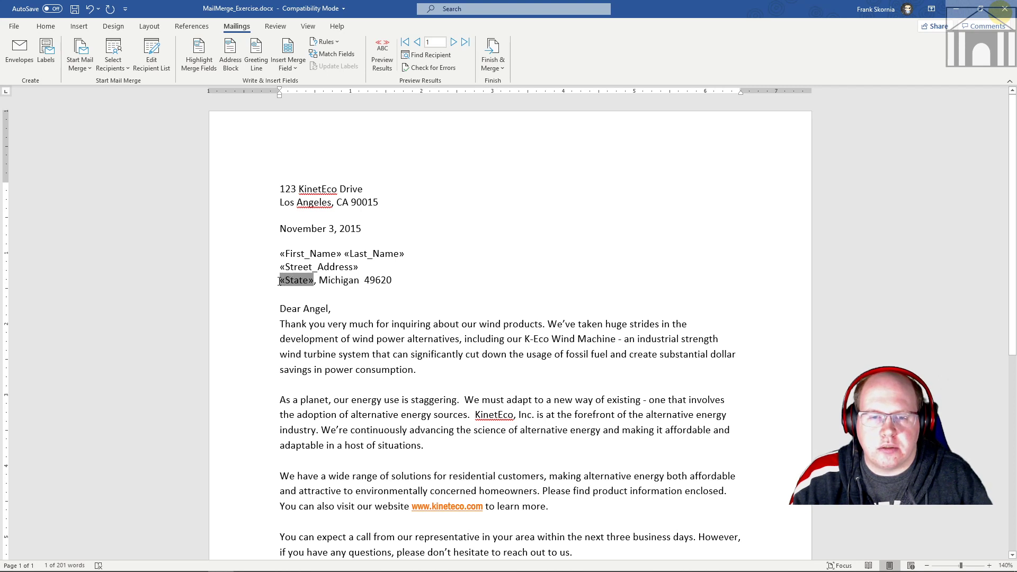
{"action": "left_click", "coordinate": [294, 66]}
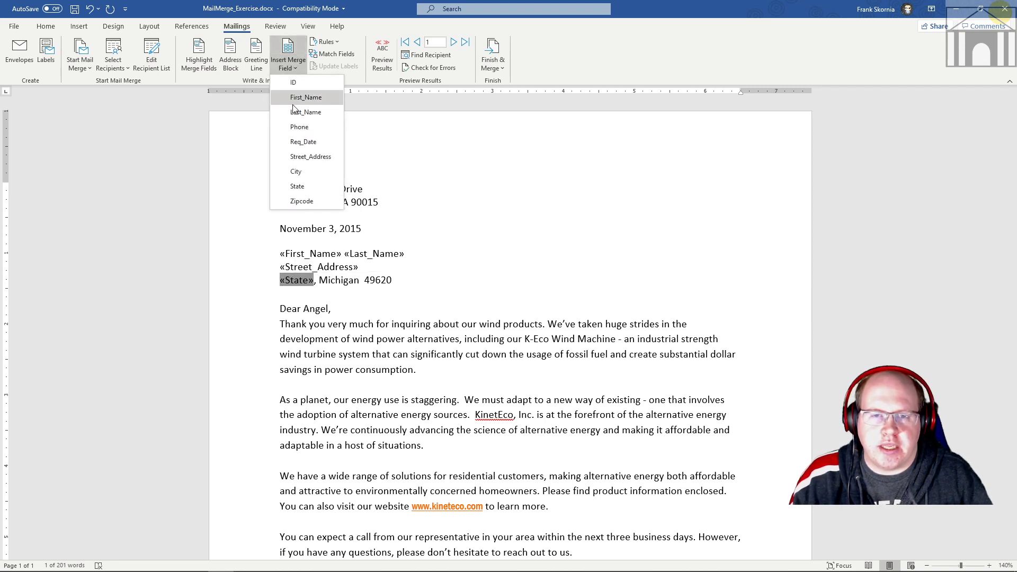
{"action": "left_click", "coordinate": [294, 171]}
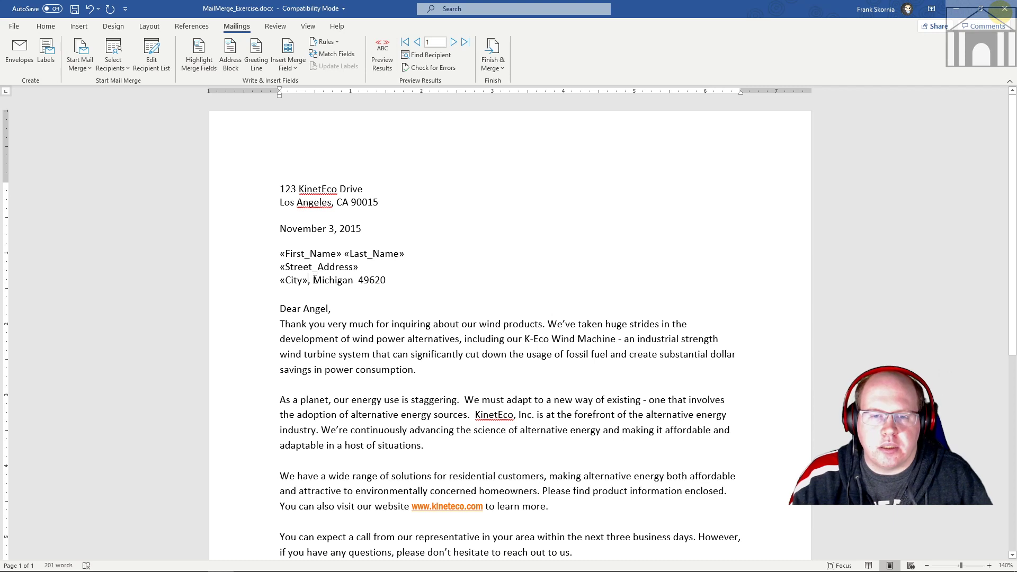
{"action": "left_click_drag", "start_coordinate": [313, 279], "coordinate": [354, 280]}
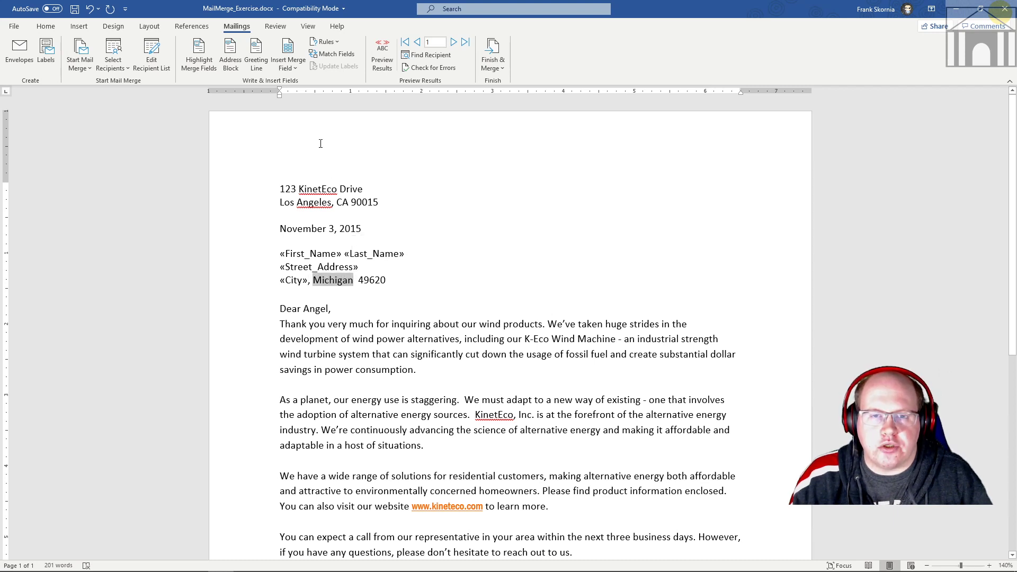
{"action": "left_click", "coordinate": [294, 65]}
{"action": "left_click", "coordinate": [296, 186]}
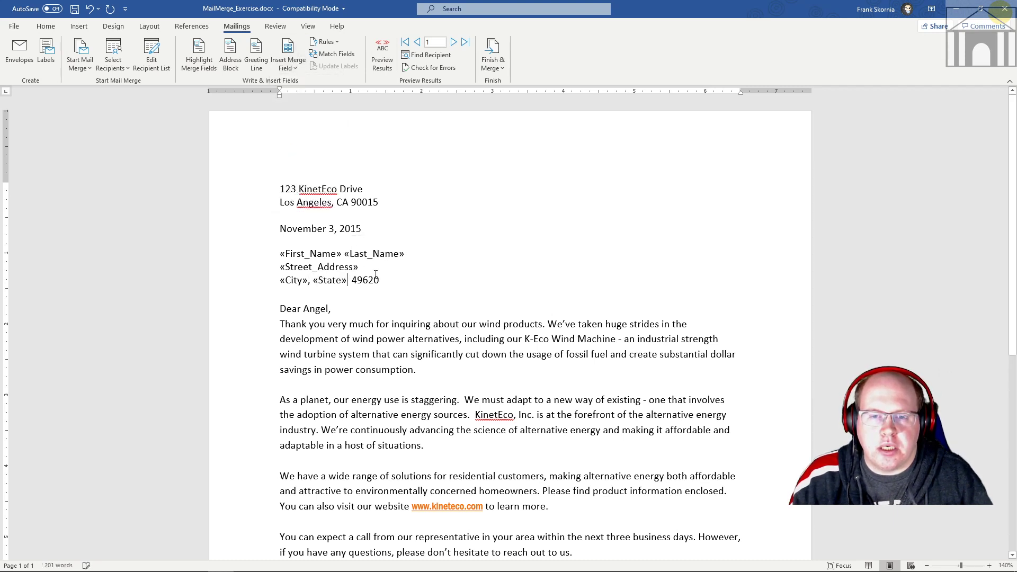
Replace the zip code in the recipient's address block with the Zipcode merge field
{"action": "left_click_drag", "start_coordinate": [379, 280], "coordinate": [351, 280]}
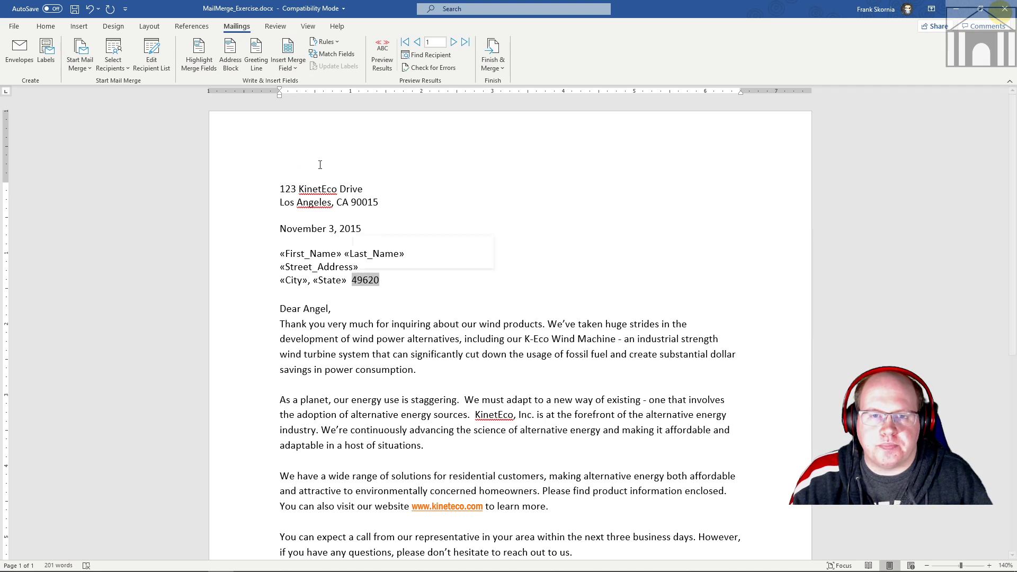
{"action": "left_click", "coordinate": [294, 66]}
{"action": "left_click", "coordinate": [302, 201]}
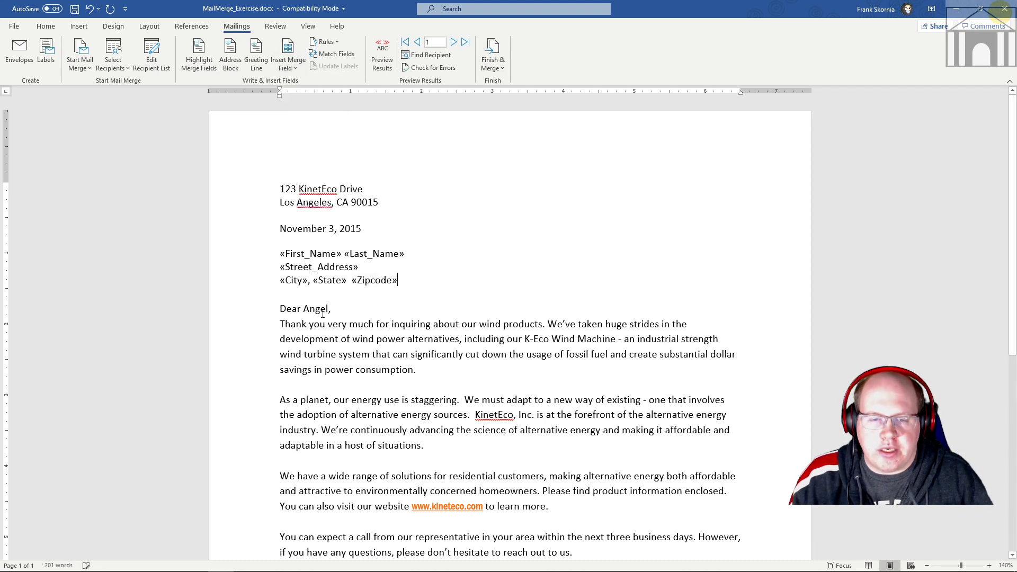
Replace the recipient's first name in the "Dear" greeting with the First Name merge field
{"action": "left_click_drag", "start_coordinate": [305, 309], "coordinate": [328, 308]}
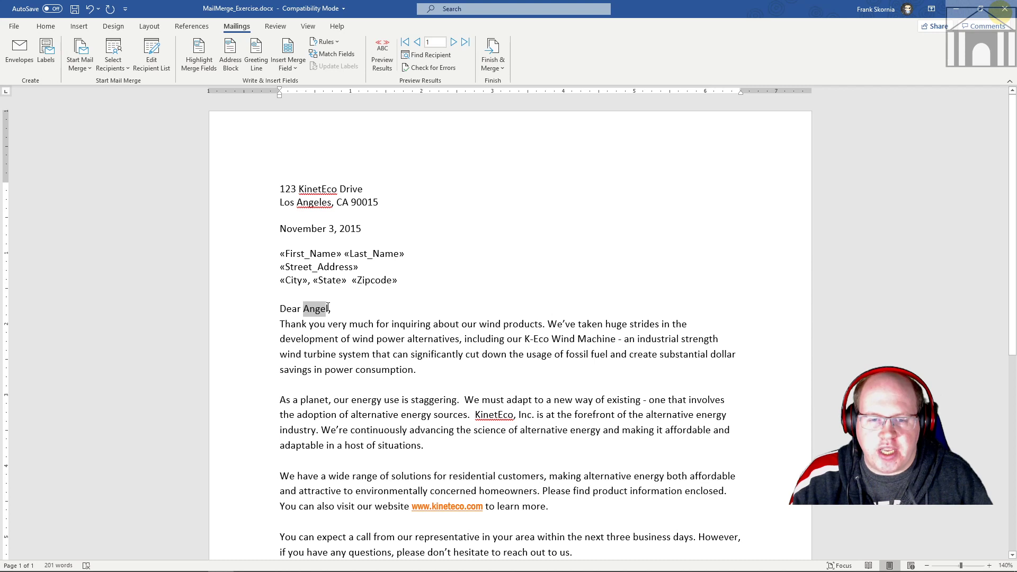
{"action": "left_click", "coordinate": [286, 51]}
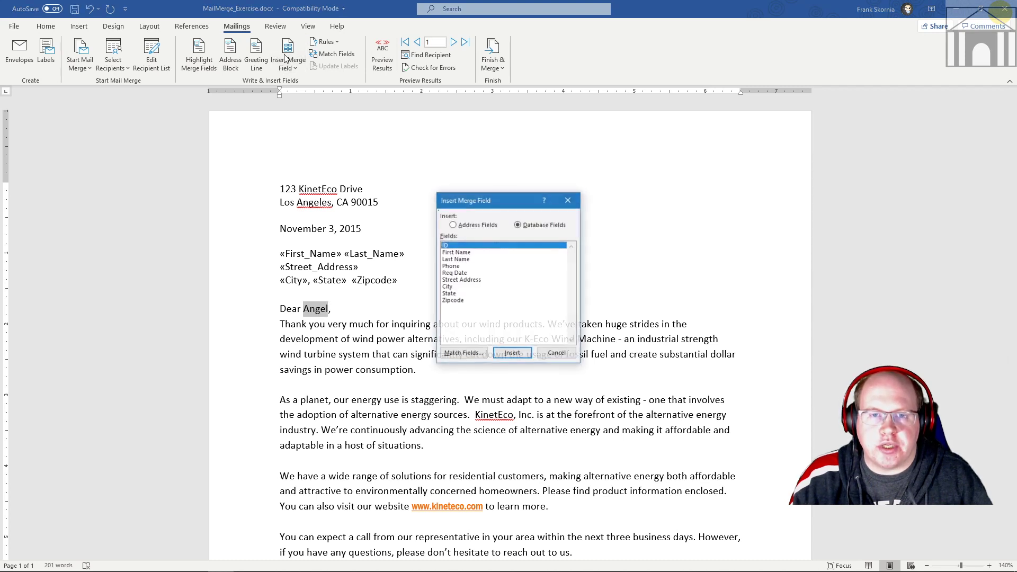
{"action": "left_click", "coordinate": [459, 251]}
{"action": "left_click", "coordinate": [522, 352]}
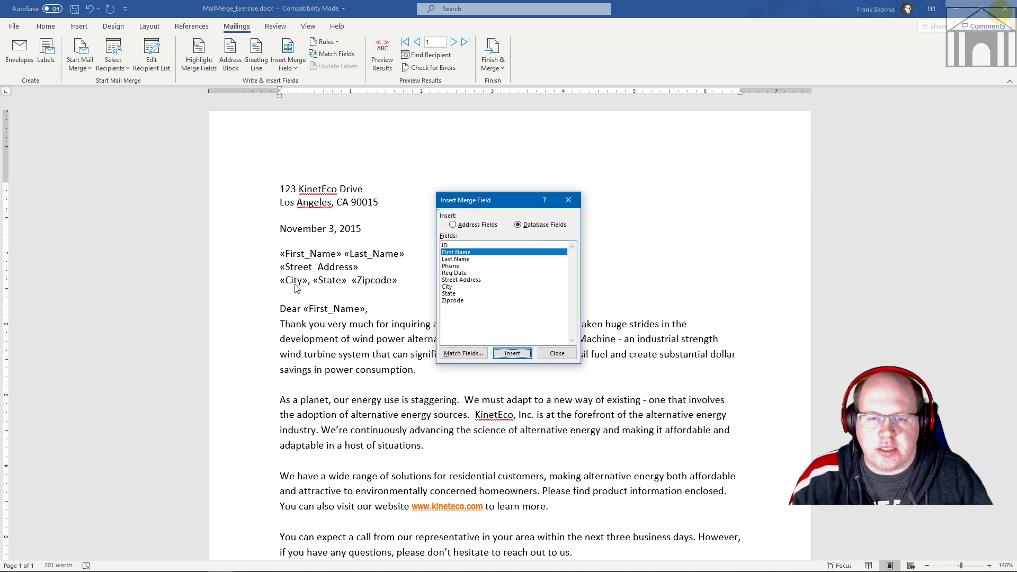
{"action": "left_click", "coordinate": [557, 354]}
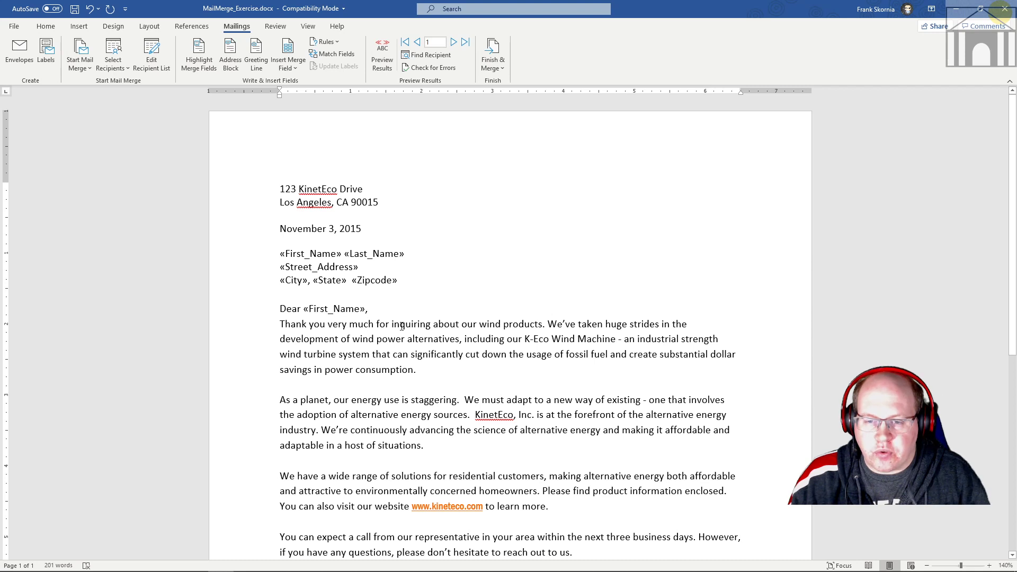
Extend the first sentence after "wind products" with "on" and the Req_Date merge field, before the period
{"action": "left_click", "coordinate": [543, 324]}
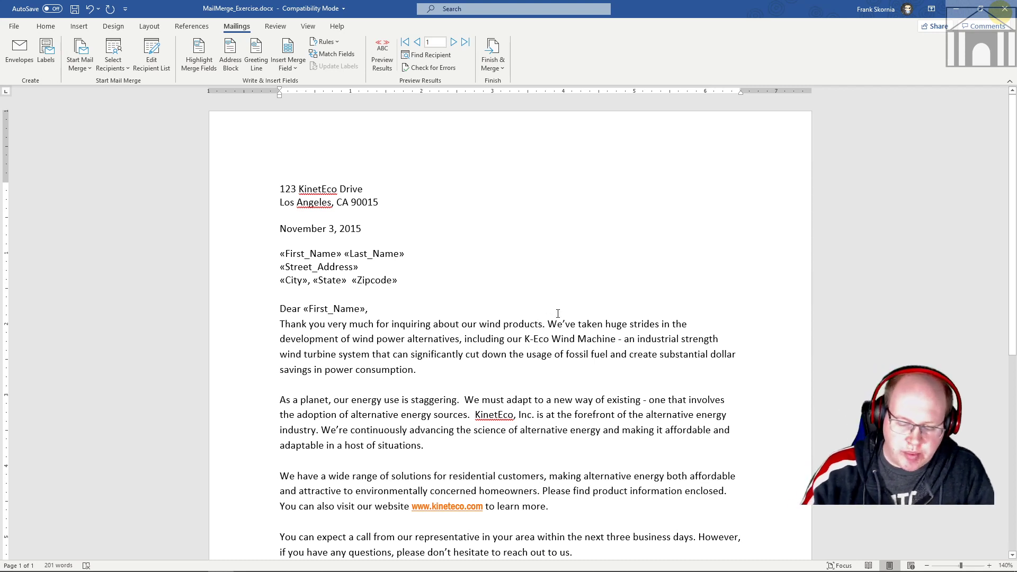
{"action": "type", "text": "o"}
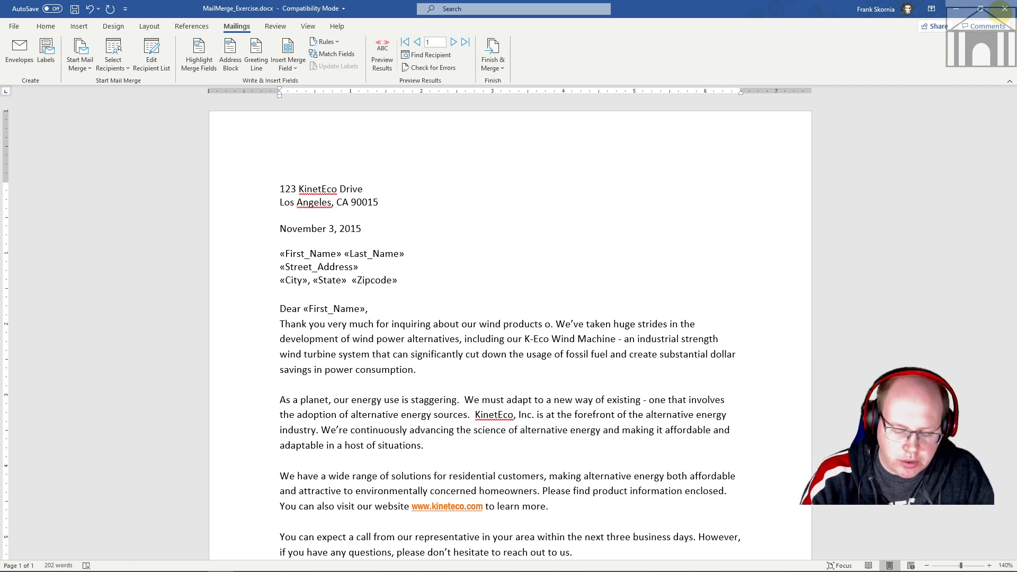
{"action": "type", "text": "n"}
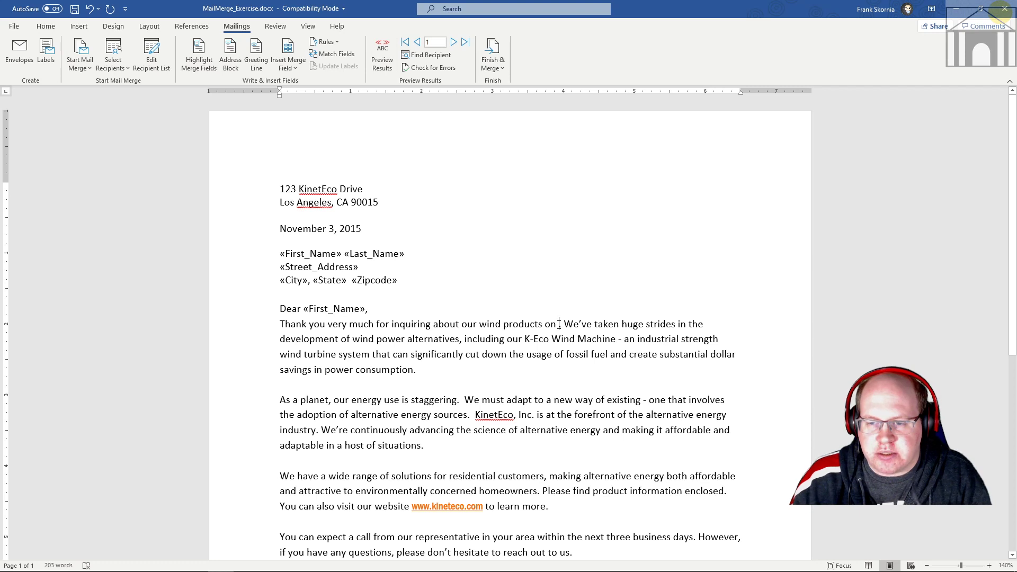
{"action": "left_click", "coordinate": [291, 69]}
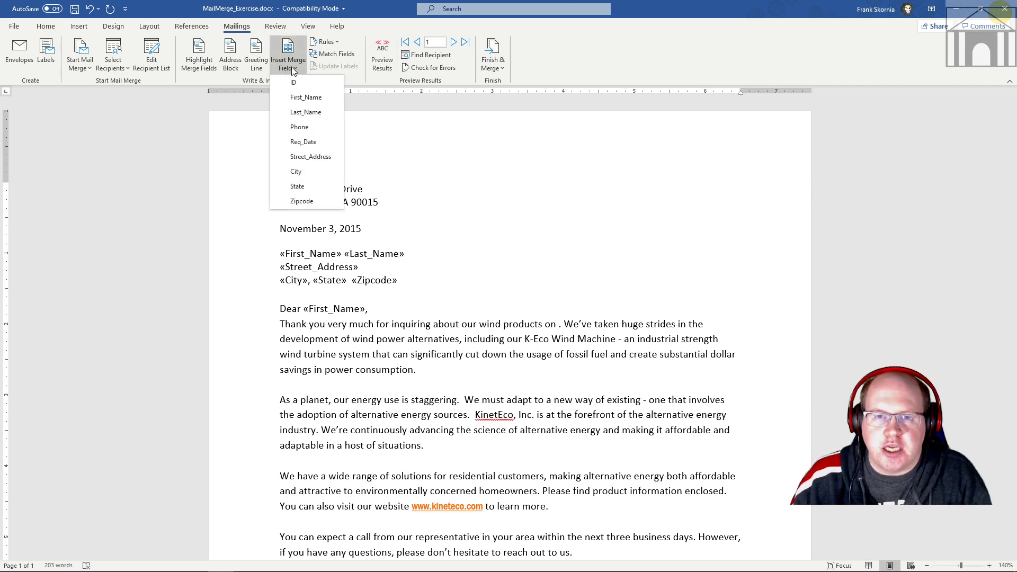
{"action": "left_click", "coordinate": [310, 142]}
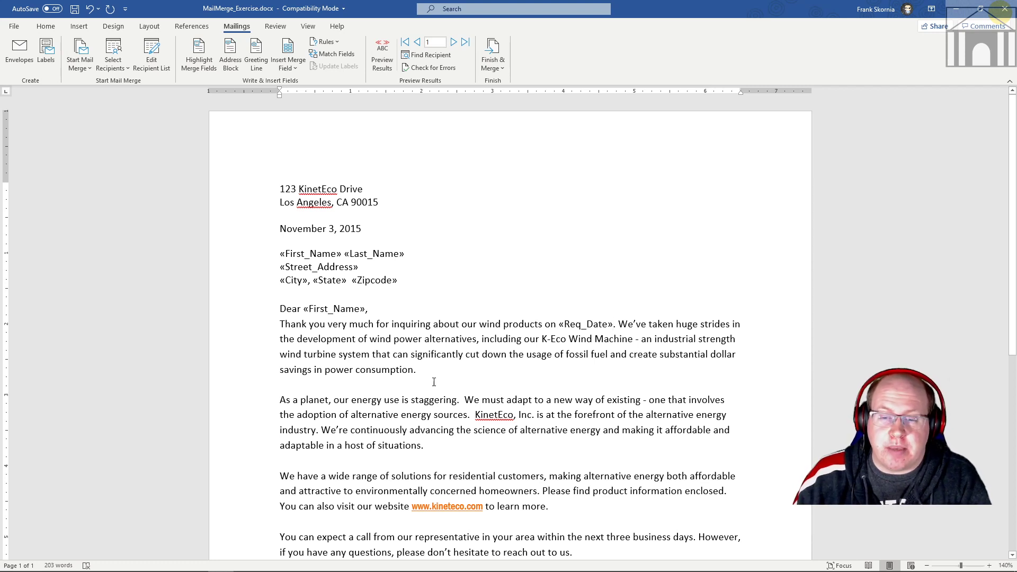
Try inserting the First_Name merge field after "residential customers" in the third paragraph, and remove it again
{"action": "left_click", "coordinate": [546, 480]}
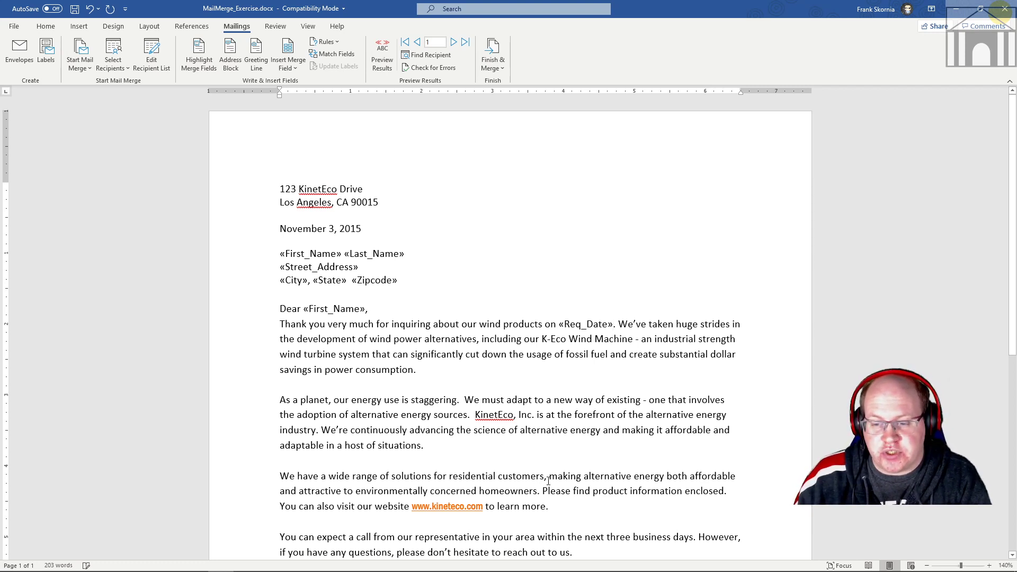
{"action": "left_click", "coordinate": [303, 68]}
{"action": "left_click", "coordinate": [298, 104]}
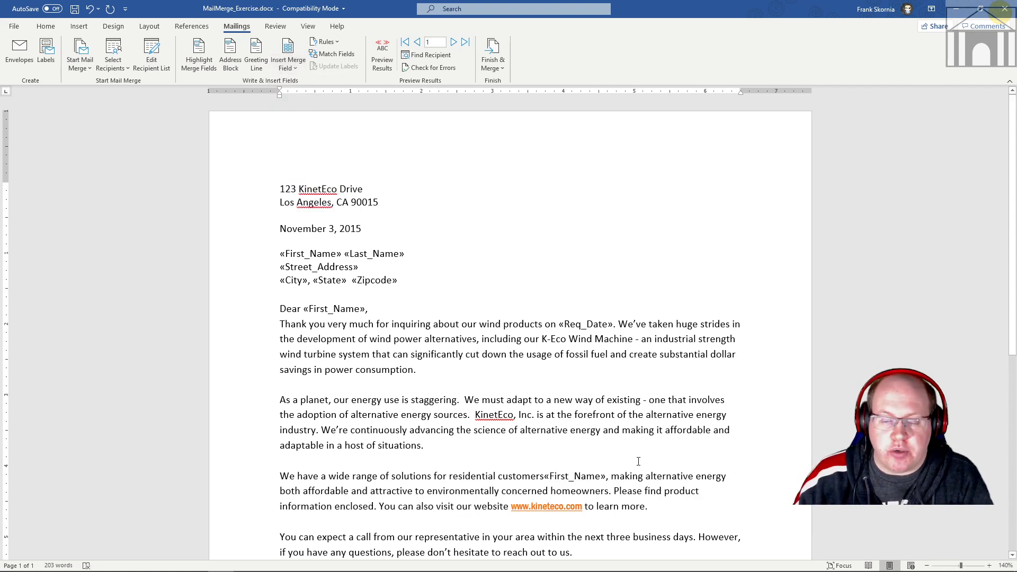
{"action": "key", "text": "BackSpace"}
{"action": "key", "text": "BackSpace"}
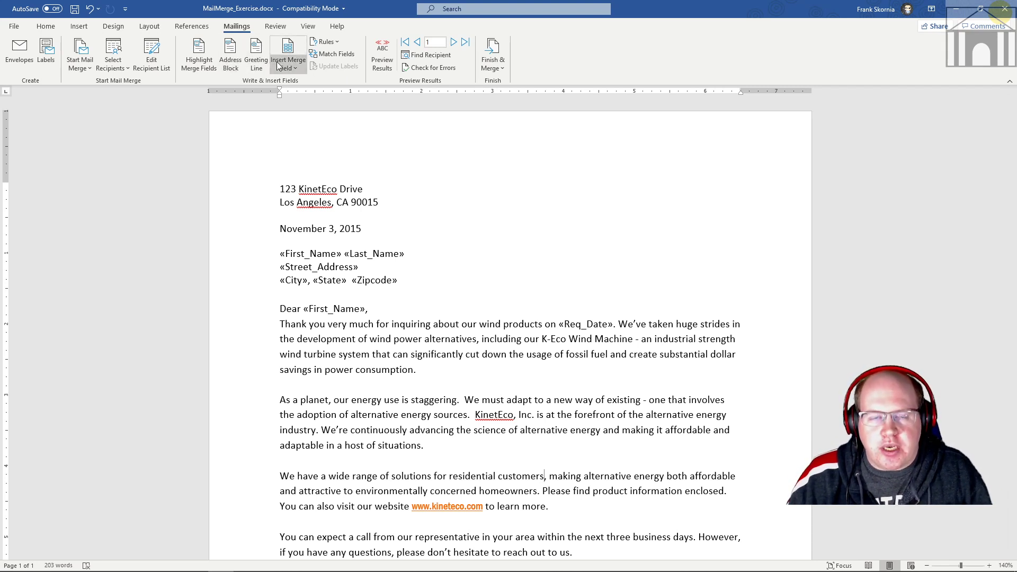
Highlight the merge fields in the letter and turn on the preview of the merged results
{"action": "left_click", "coordinate": [199, 49]}
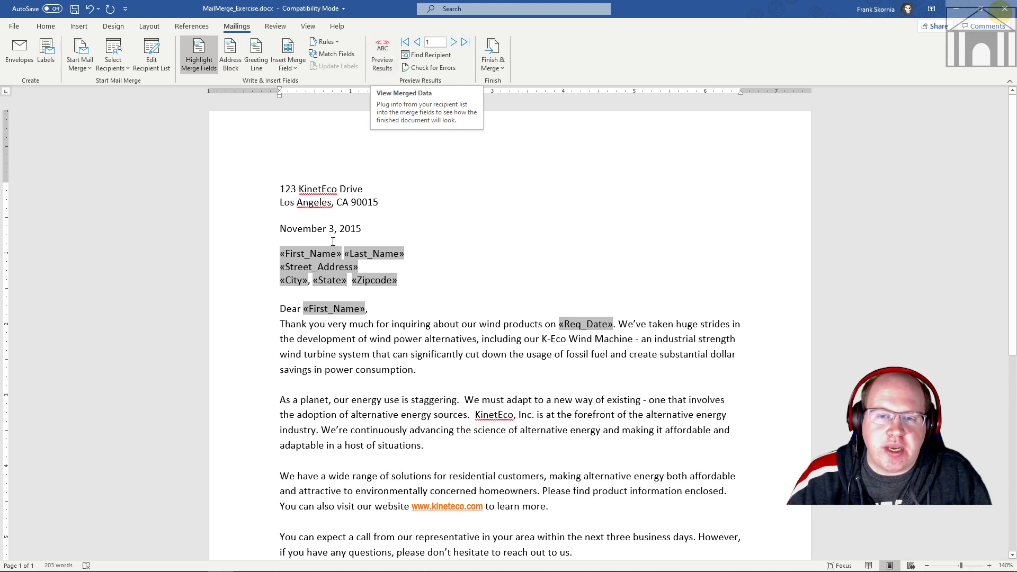
{"action": "left_click", "coordinate": [412, 235]}
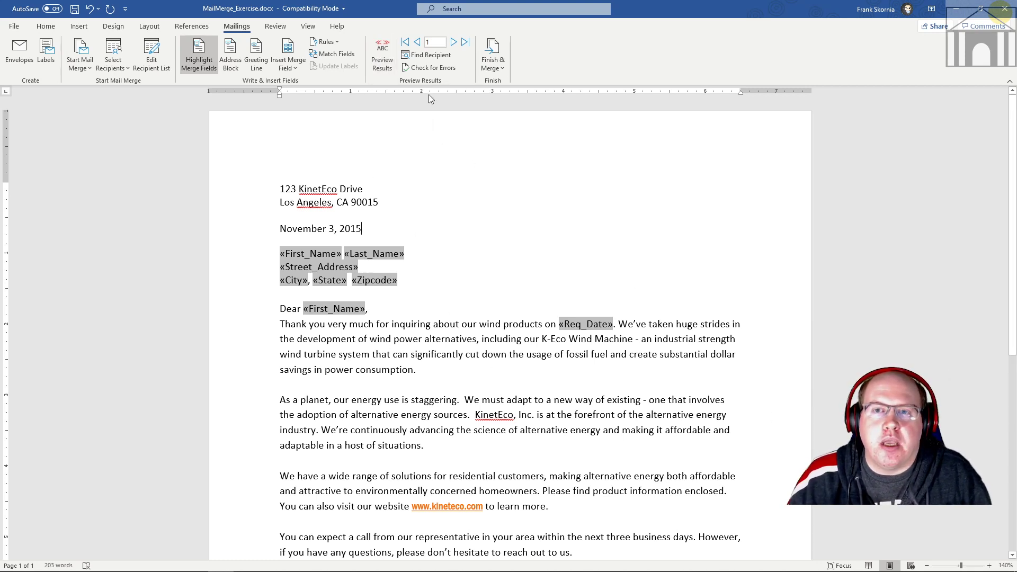
{"action": "left_click", "coordinate": [389, 52]}
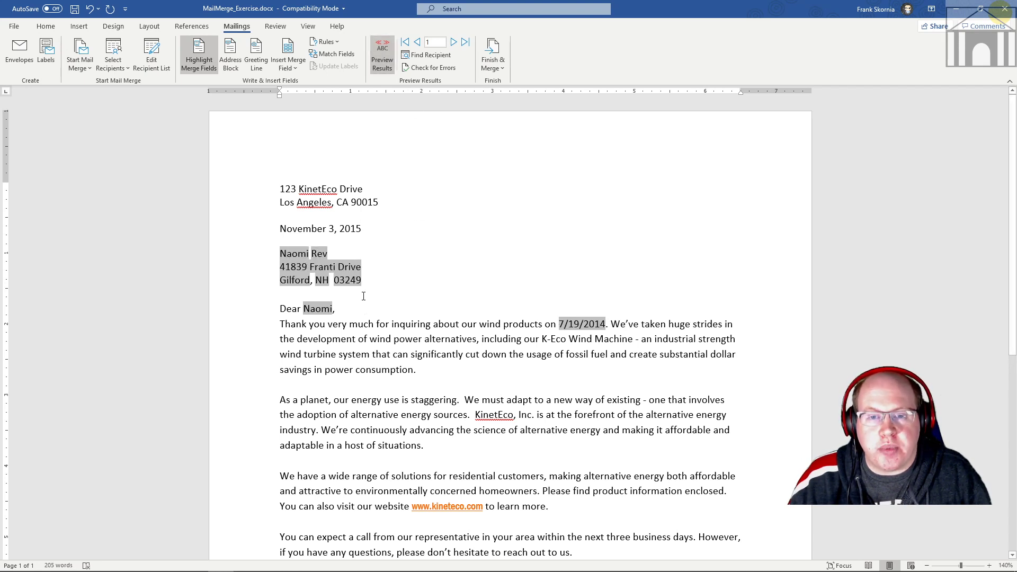
{"action": "left_click", "coordinate": [402, 343]}
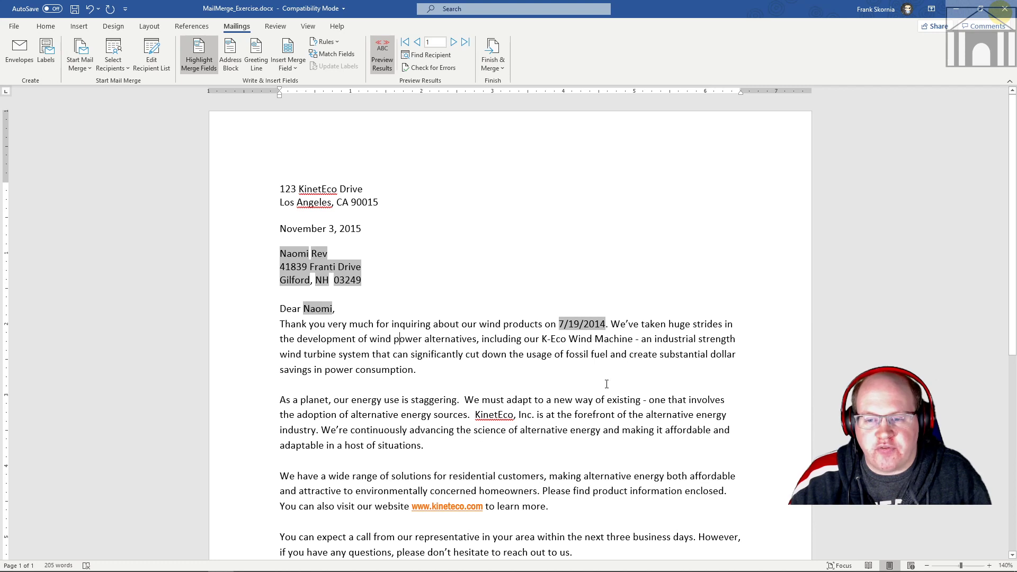
Step through the previewed letters one recipient at a time, up to record 11
{"action": "left_click", "coordinate": [457, 42]}
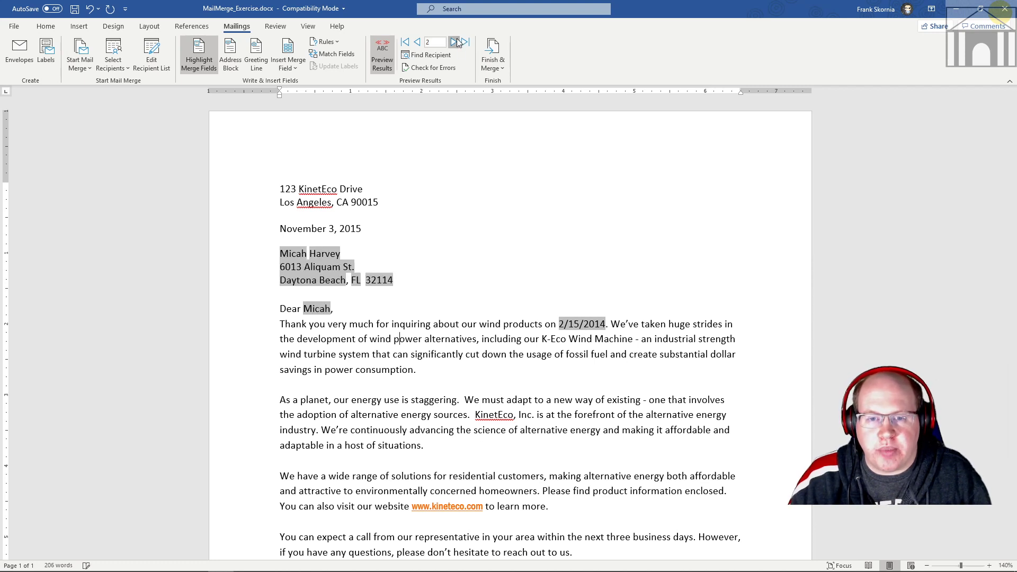
{"action": "left_click", "coordinate": [458, 42]}
{"action": "left_click", "coordinate": [458, 43]}
{"action": "left_click", "coordinate": [457, 42]}
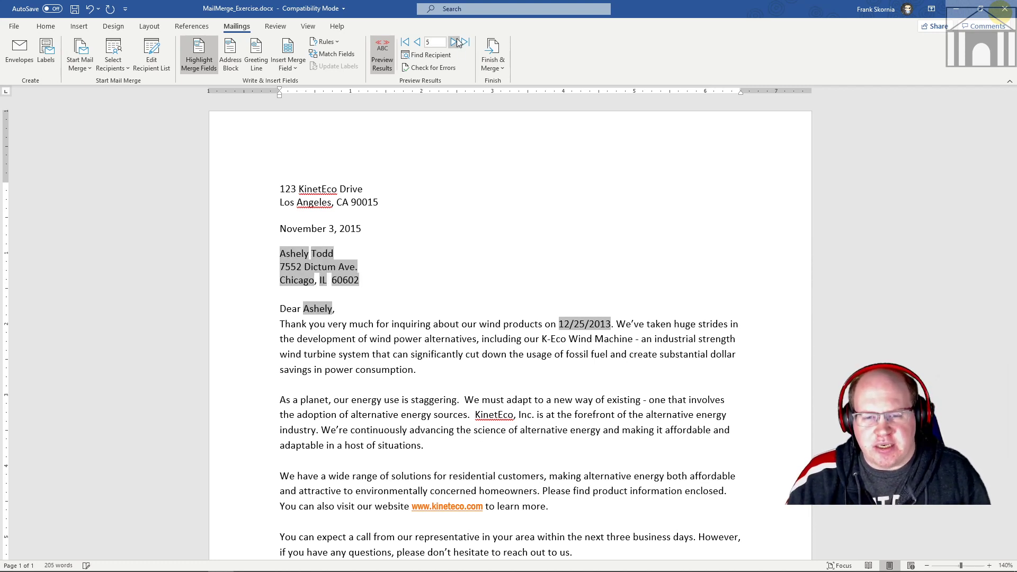
{"action": "left_click", "coordinate": [457, 42]}
{"action": "left_click", "coordinate": [457, 42]}
{"action": "left_click", "coordinate": [457, 42]}
{"action": "left_click", "coordinate": [458, 42]}
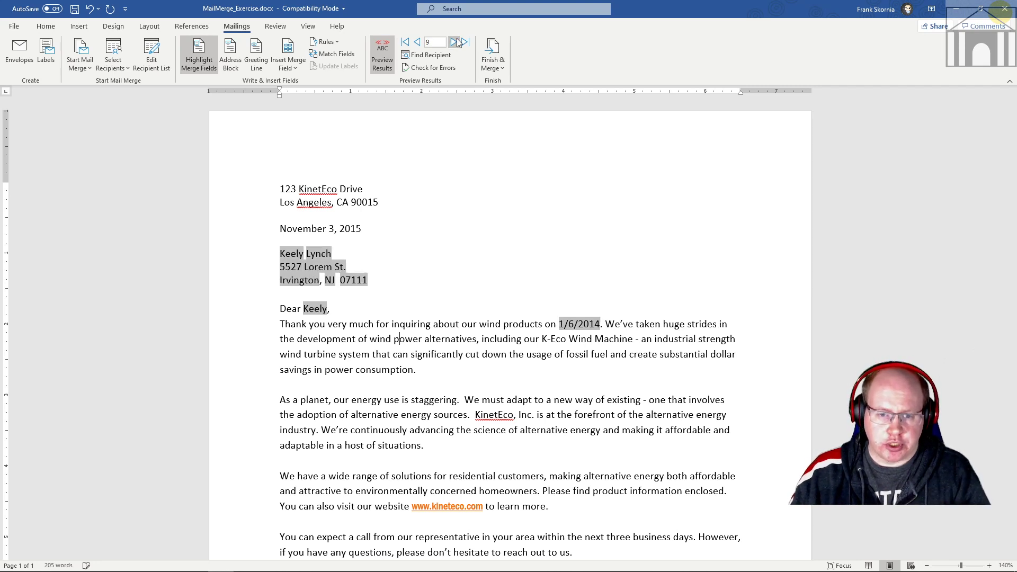
{"action": "left_click", "coordinate": [458, 42]}
{"action": "left_click", "coordinate": [458, 42]}
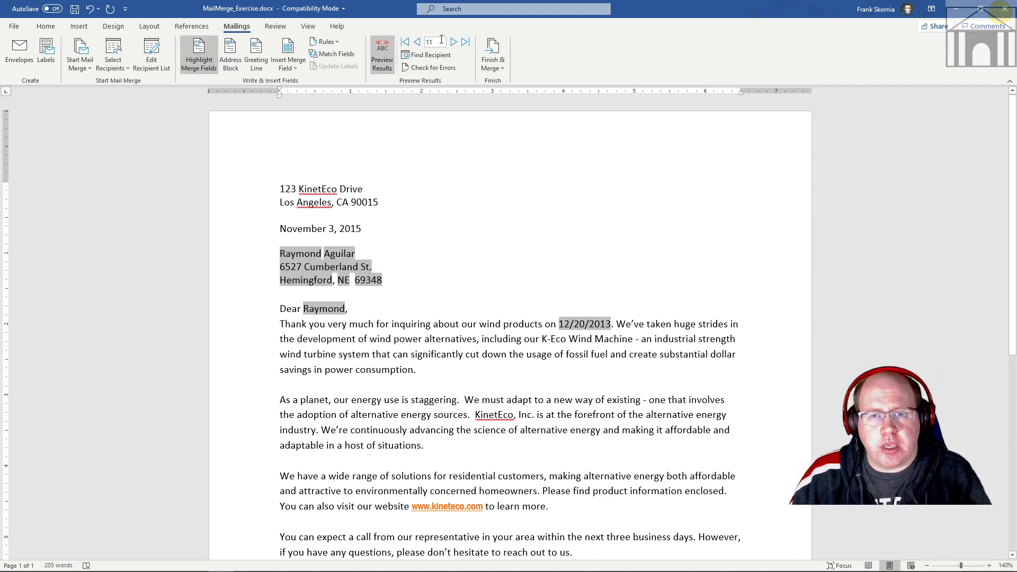
Finish the merge by generating individual editable letters for all records in a new document
{"action": "left_click", "coordinate": [498, 68]}
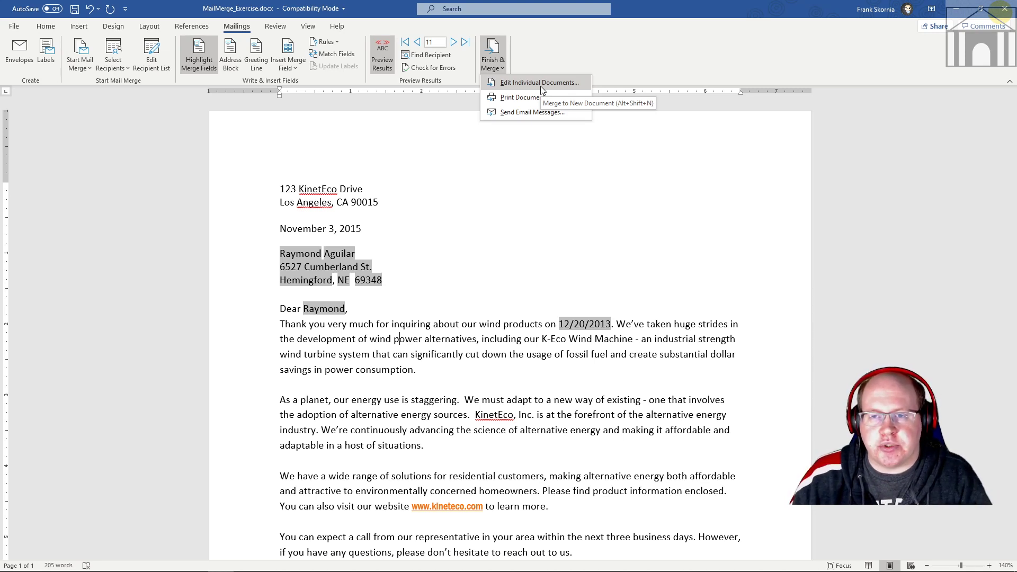
{"action": "left_click", "coordinate": [538, 84]}
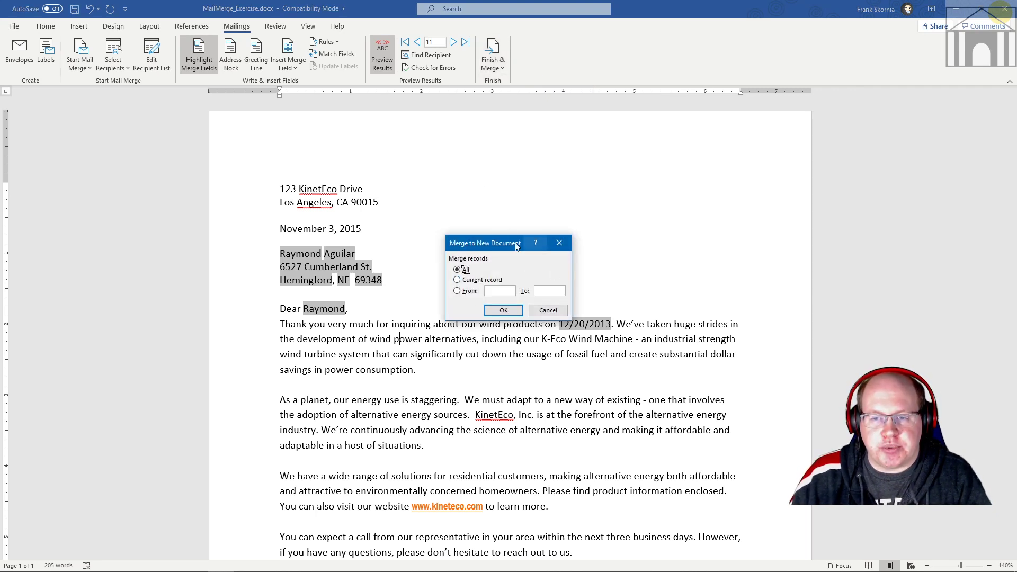
{"action": "left_click", "coordinate": [504, 312]}
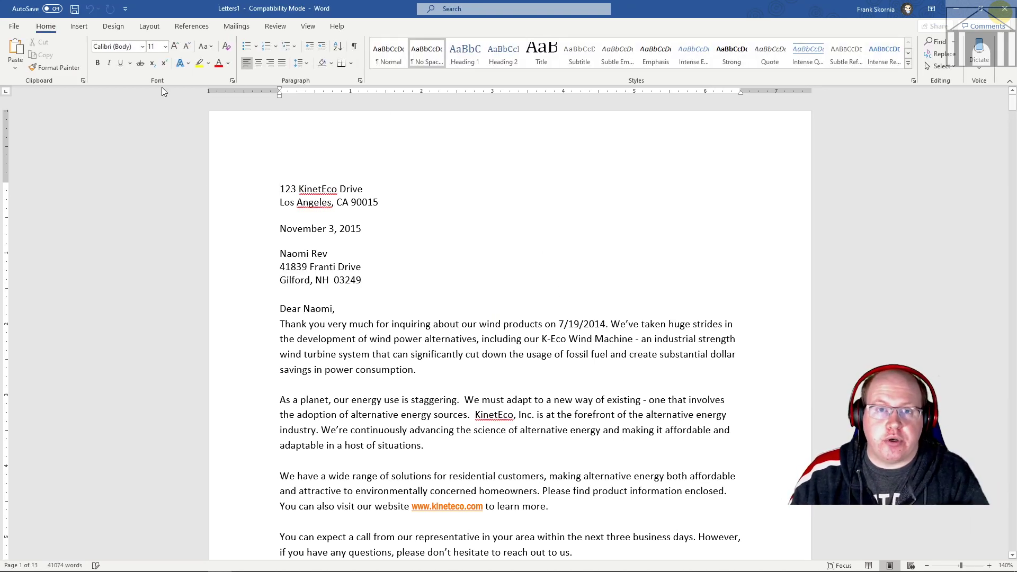
Compare the merged letters' window with the original letter's, and look through the individual letters in the new document
{"action": "left_click_drag", "start_coordinate": [757, 15], "coordinate": [757, 129]}
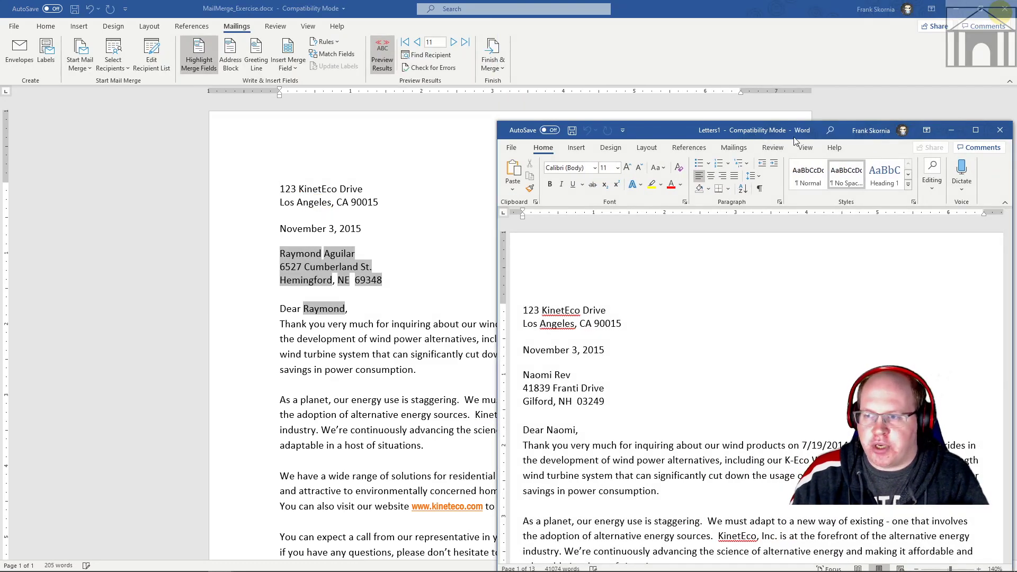
{"action": "double_click", "coordinate": [679, 128]}
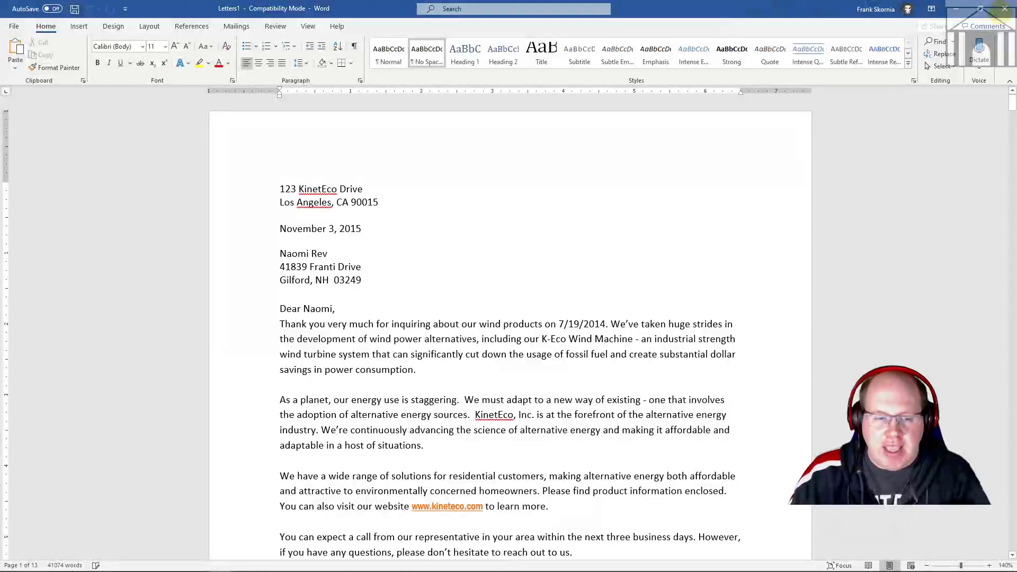
{"action": "scroll", "coordinate": [574, 299], "scroll_direction": "down", "scroll_amount": 5}
{"action": "scroll", "coordinate": [574, 300], "scroll_direction": "down", "scroll_amount": 20}
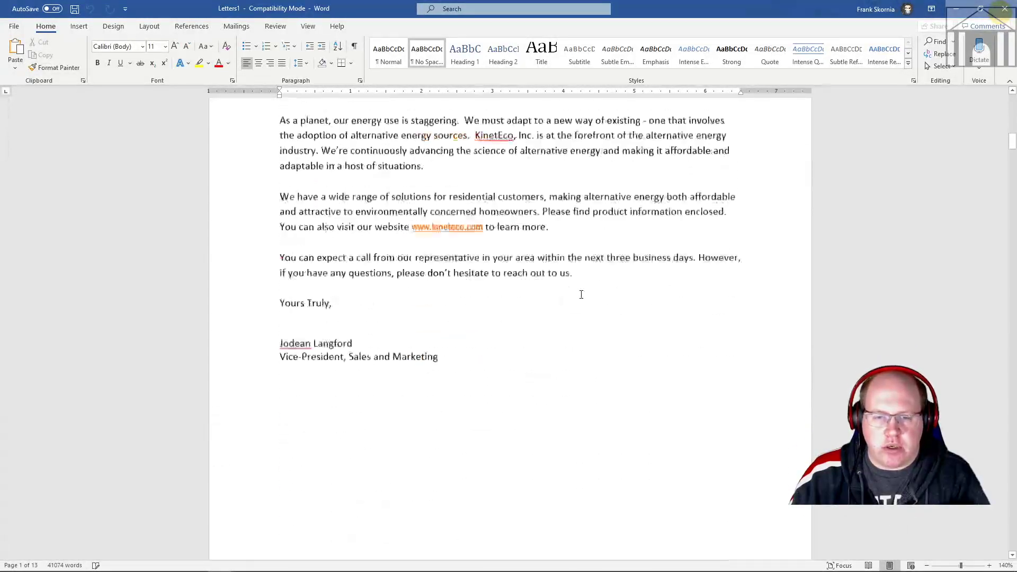
{"action": "scroll", "coordinate": [582, 293], "scroll_direction": "down", "scroll_amount": 20}
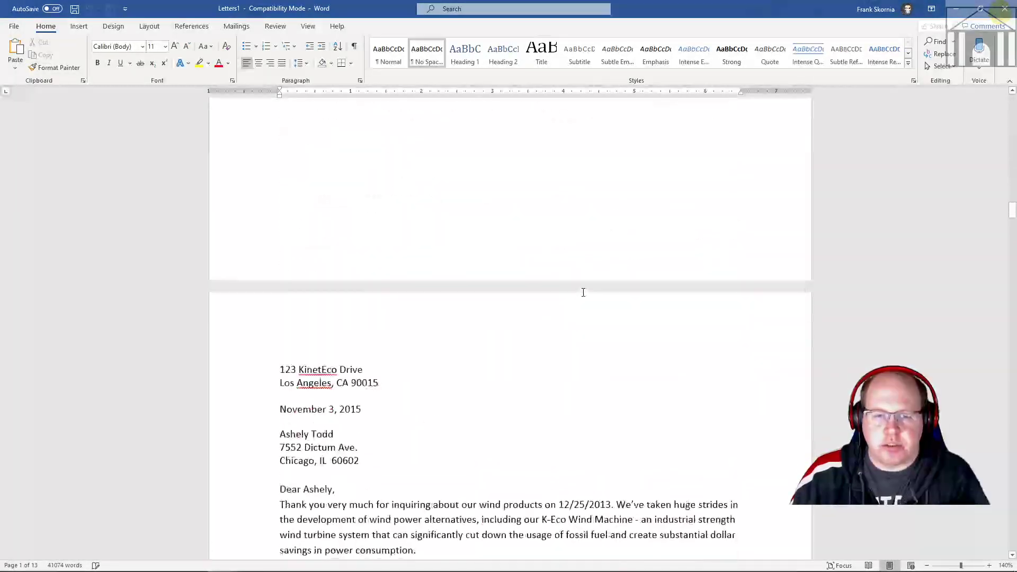
{"action": "scroll", "coordinate": [585, 290], "scroll_direction": "down", "scroll_amount": 20}
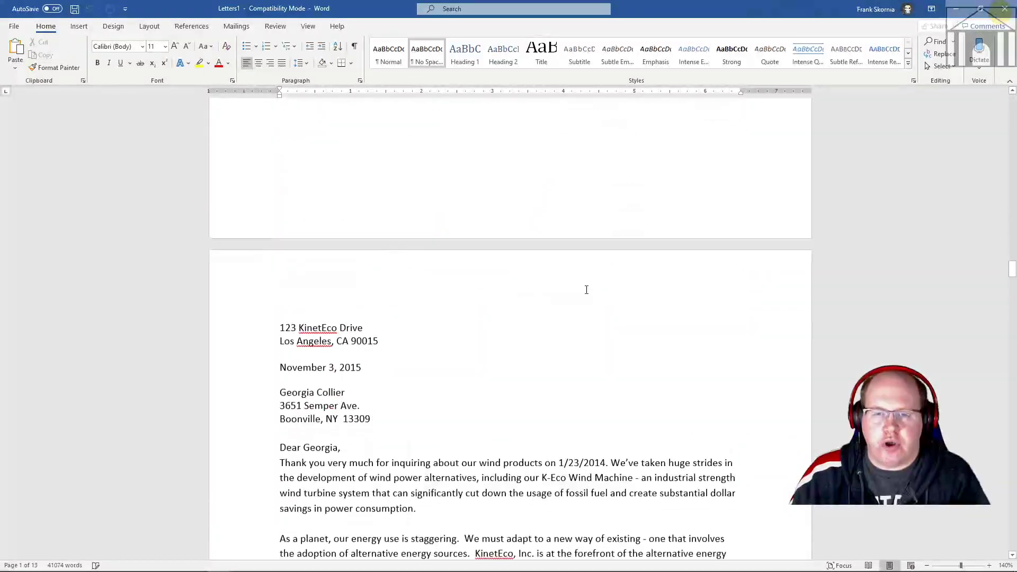
{"action": "scroll", "coordinate": [586, 289], "scroll_direction": "down", "scroll_amount": 20}
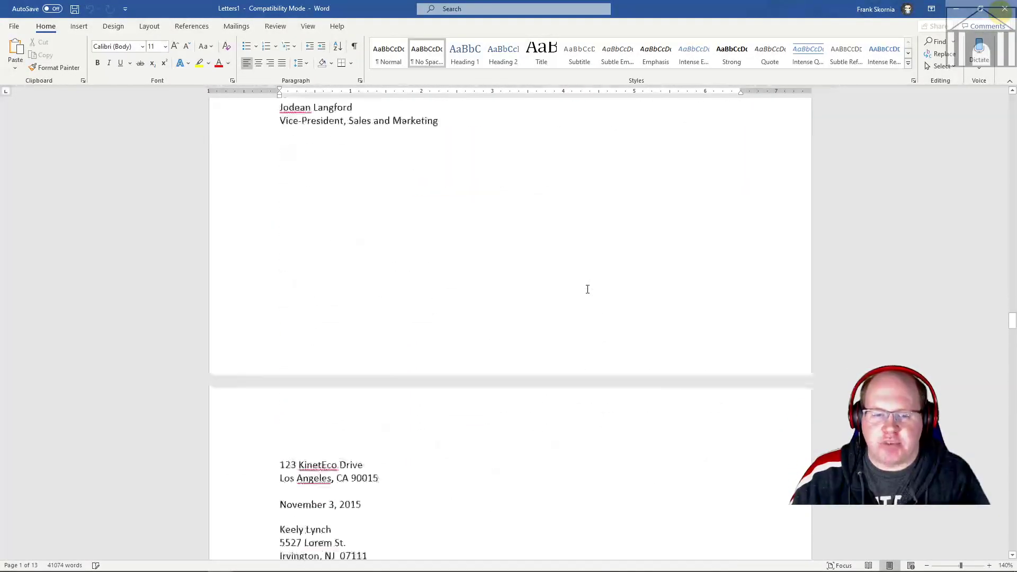
{"action": "scroll", "coordinate": [585, 289], "scroll_direction": "down", "scroll_amount": 20}
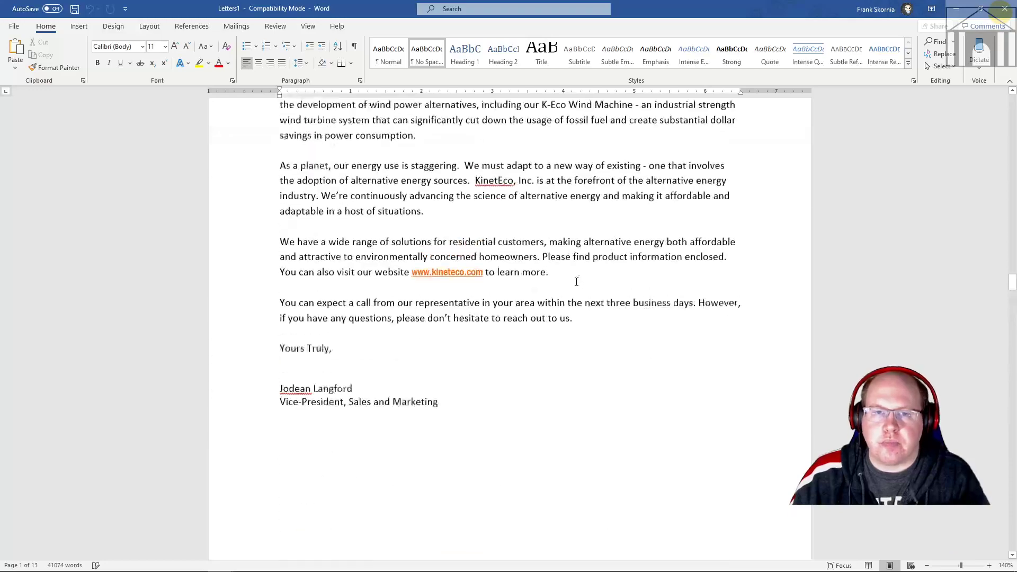
{"action": "scroll", "coordinate": [576, 281], "scroll_direction": "down", "scroll_amount": 15}
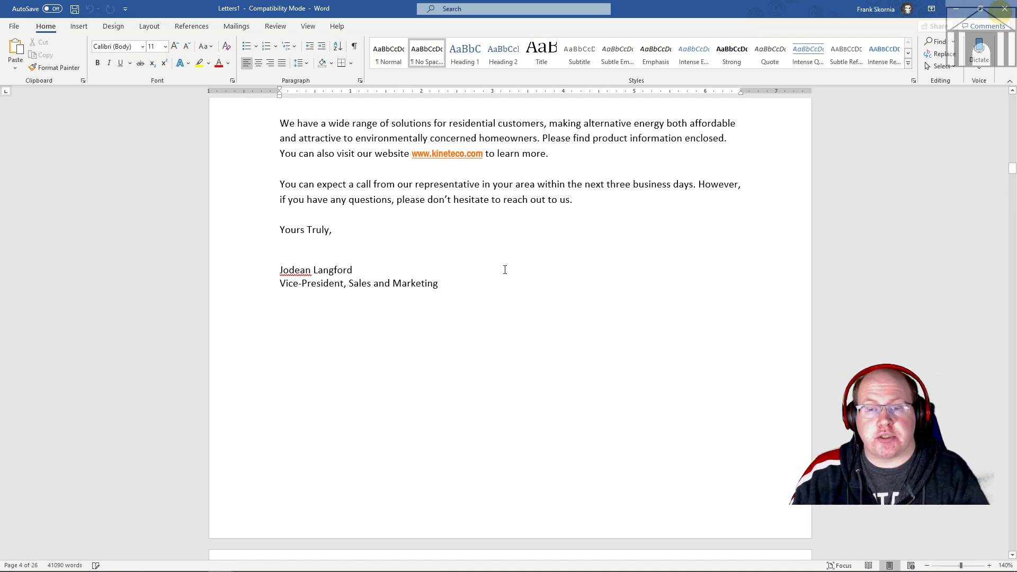
{"action": "scroll", "coordinate": [527, 277], "scroll_direction": "up", "scroll_amount": 8}
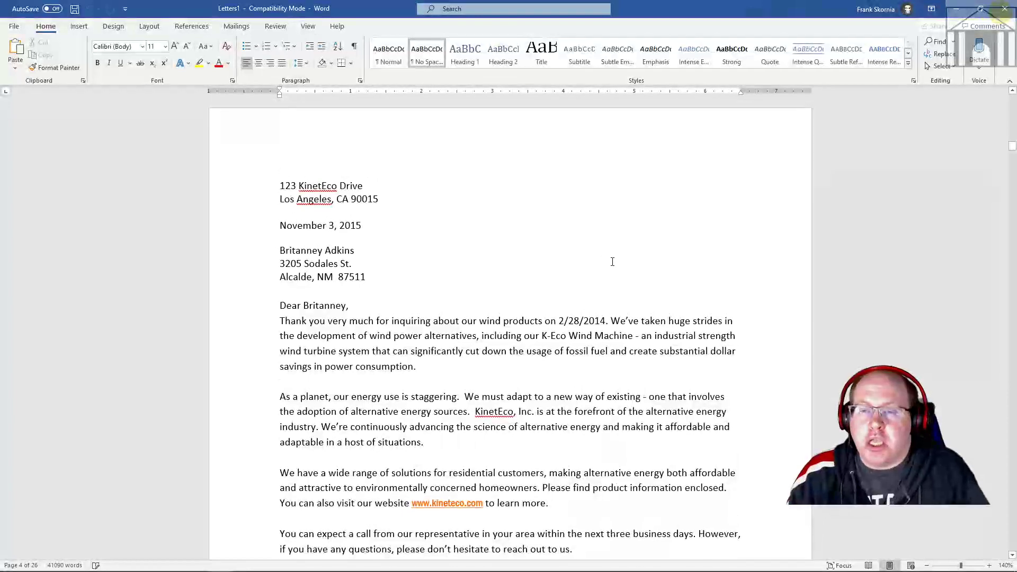
Close the merged letters document without saving it, returning to MailMerge_Exercise.docx
{"action": "left_click", "coordinate": [1005, 11]}
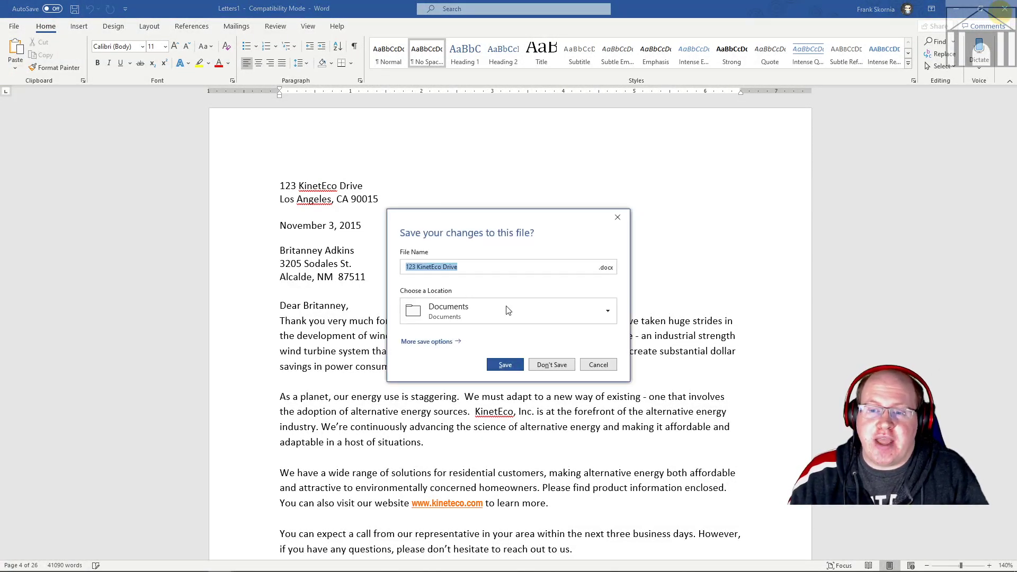
{"action": "left_click", "coordinate": [553, 366]}
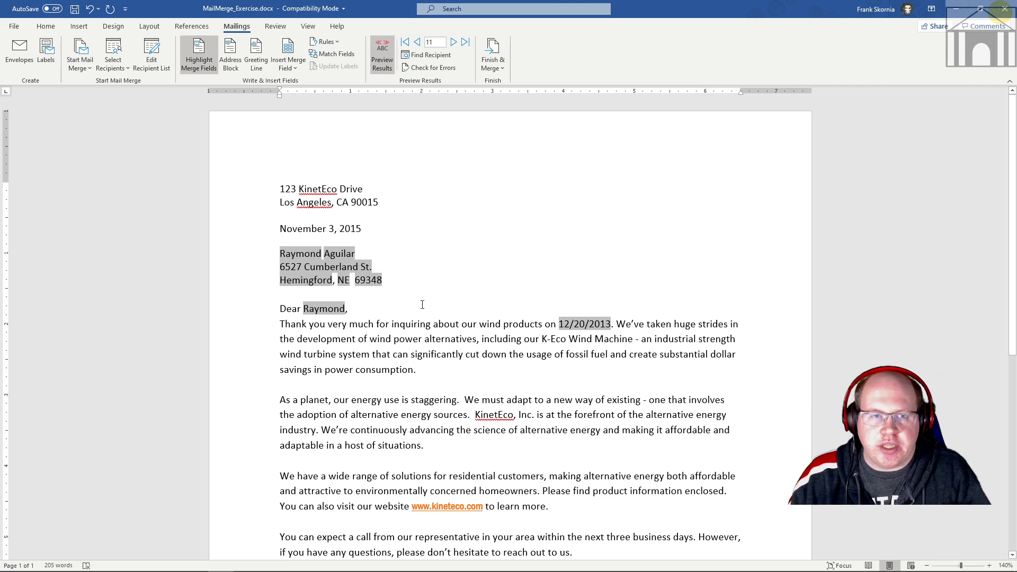
Start the Step-by-Step Mail Merge Wizard and go back to its first step to view the document type choices
{"action": "left_click", "coordinate": [80, 60]}
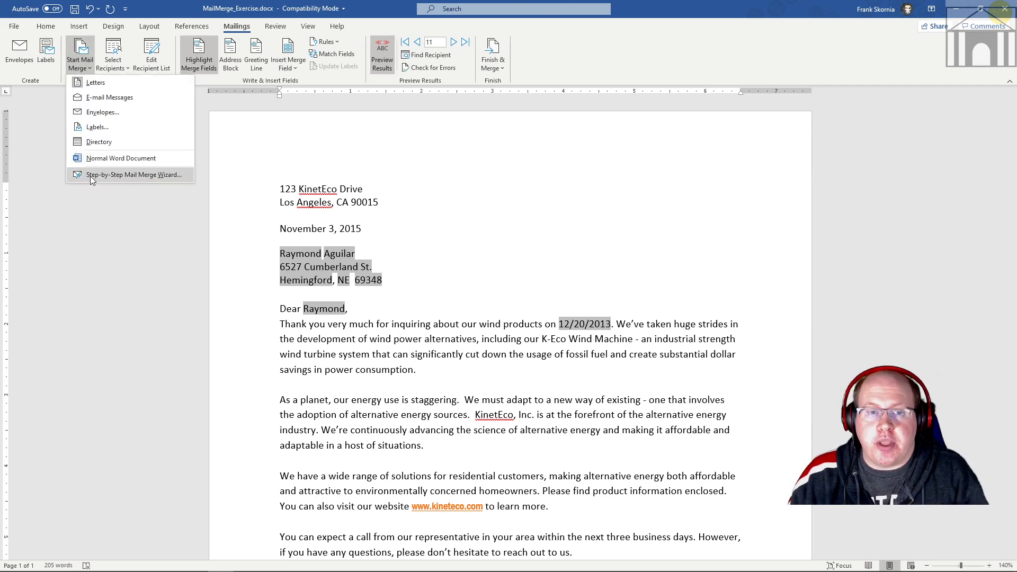
{"action": "left_click", "coordinate": [91, 175]}
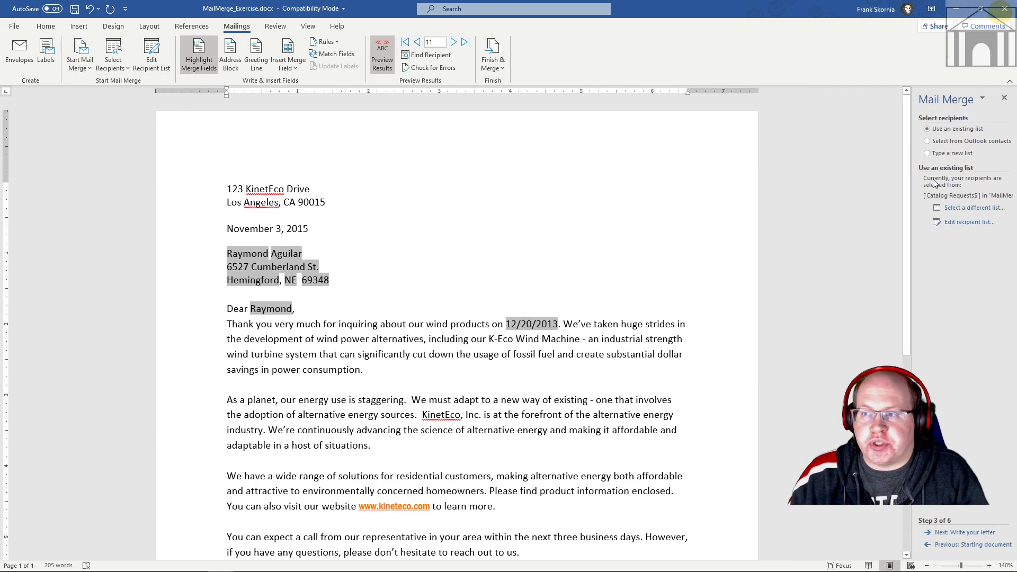
{"action": "left_click", "coordinate": [951, 544]}
{"action": "left_click", "coordinate": [953, 545]}
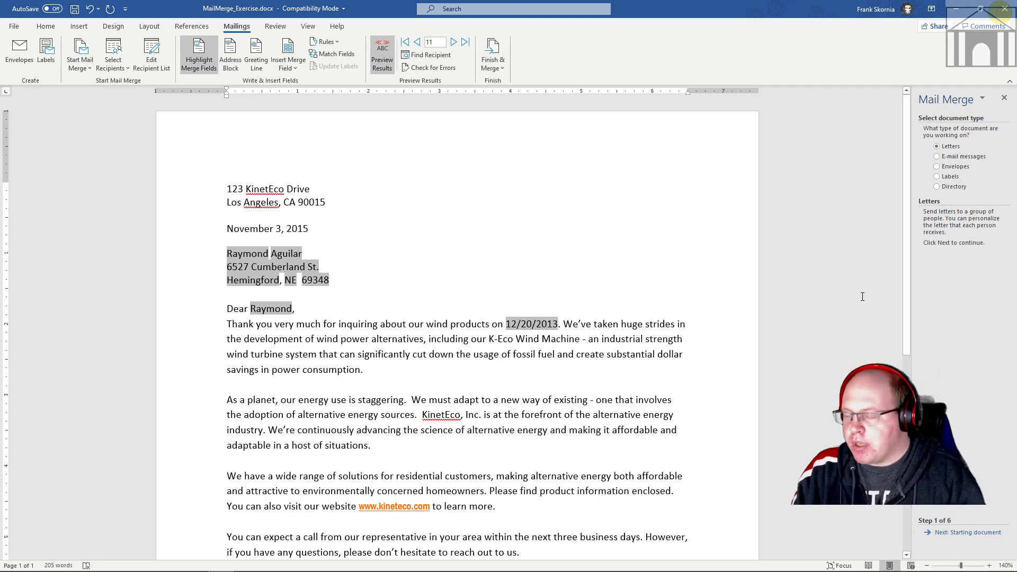
Switch to Firefox and look through the Ferguson Library class resources page, covering the class schedule, the Microsoft Office Integrated handouts and the survey link
{"action": "mouse_move", "coordinate": [424, 571]}
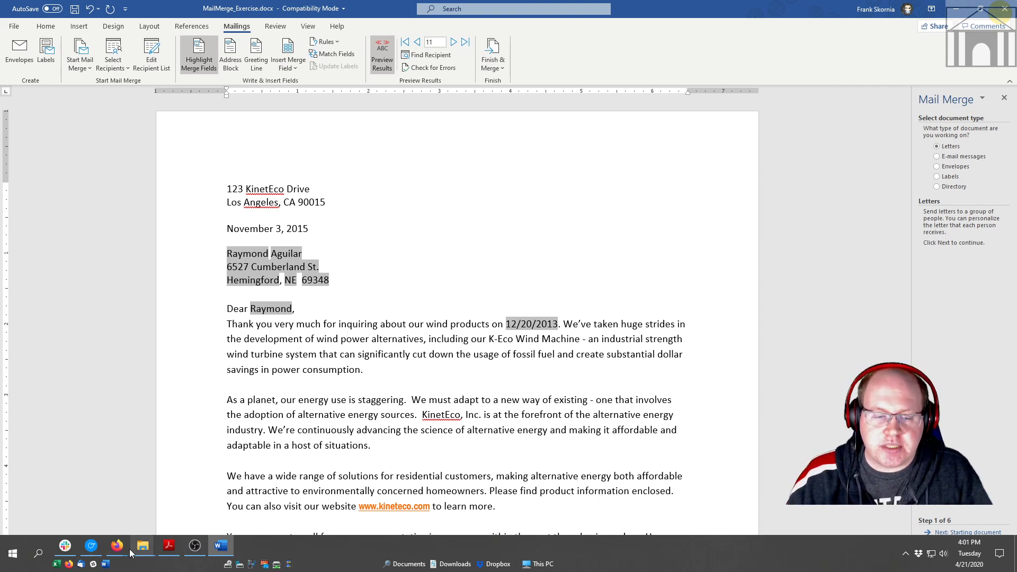
{"action": "mouse_move", "coordinate": [117, 546]}
{"action": "left_click", "coordinate": [173, 524]}
{"action": "scroll", "coordinate": [582, 360], "scroll_direction": "up", "scroll_amount": 15}
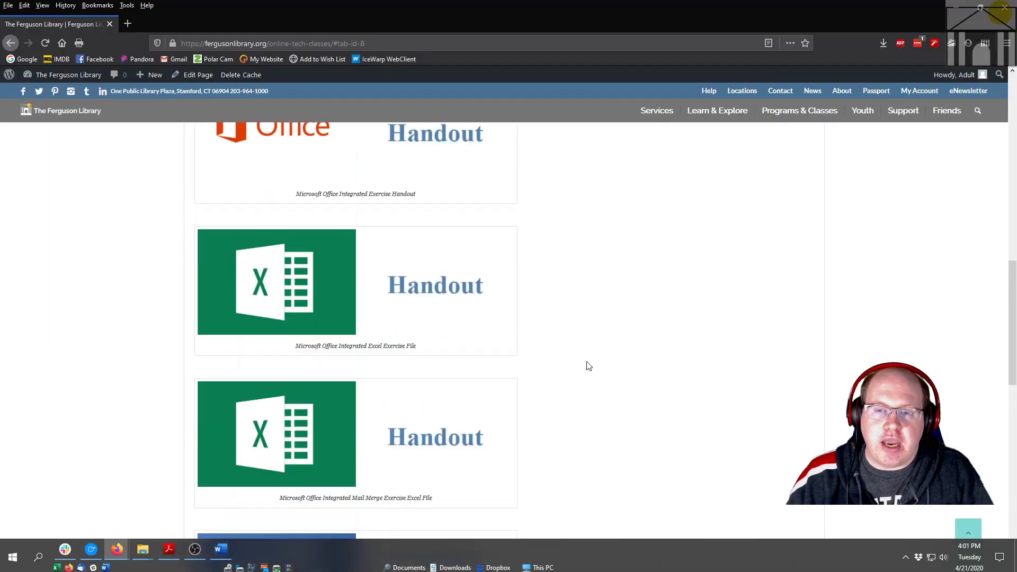
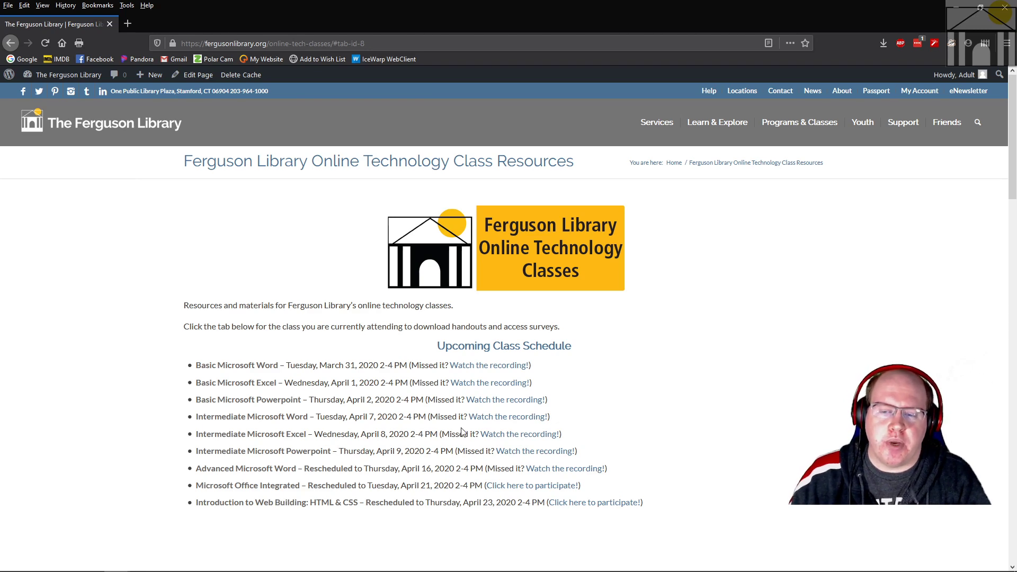
{"action": "scroll", "coordinate": [460, 428], "scroll_direction": "down", "scroll_amount": 4}
{"action": "scroll", "coordinate": [524, 352], "scroll_direction": "up", "scroll_amount": 4}
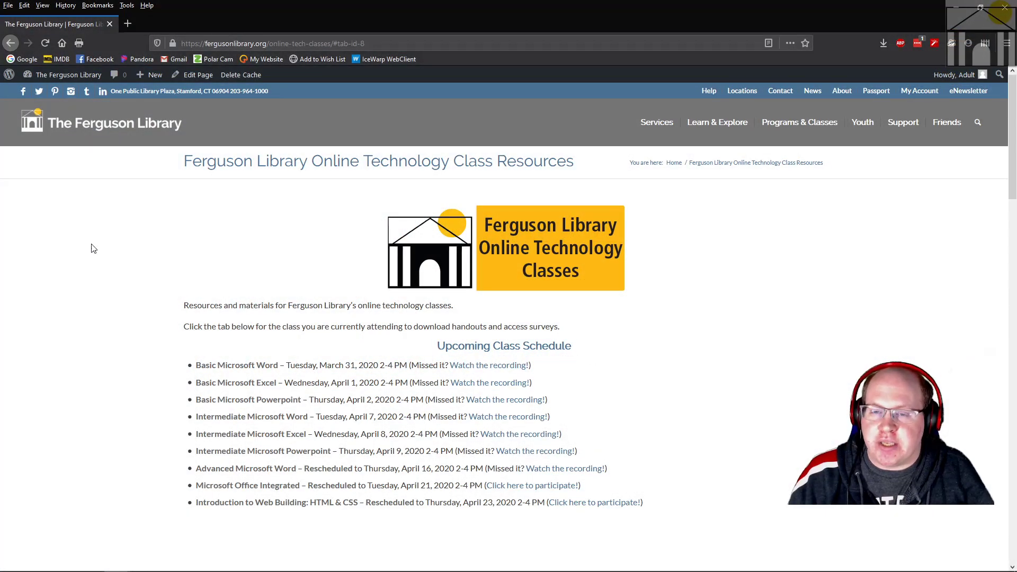
{"action": "scroll", "coordinate": [683, 370], "scroll_direction": "down", "scroll_amount": 10}
{"action": "scroll", "coordinate": [588, 313], "scroll_direction": "up", "scroll_amount": 5}
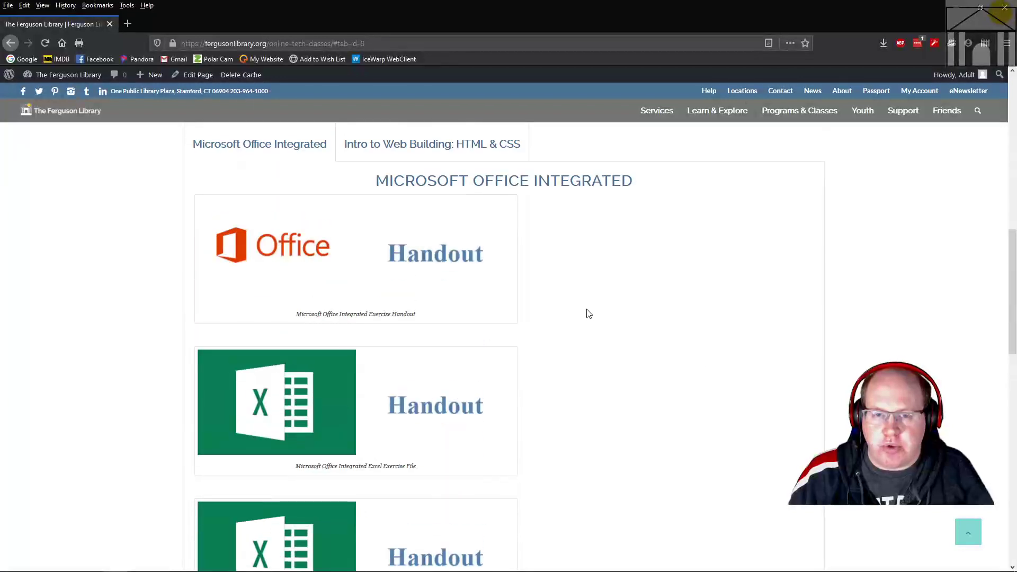
{"action": "scroll", "coordinate": [667, 331], "scroll_direction": "down", "scroll_amount": 14}
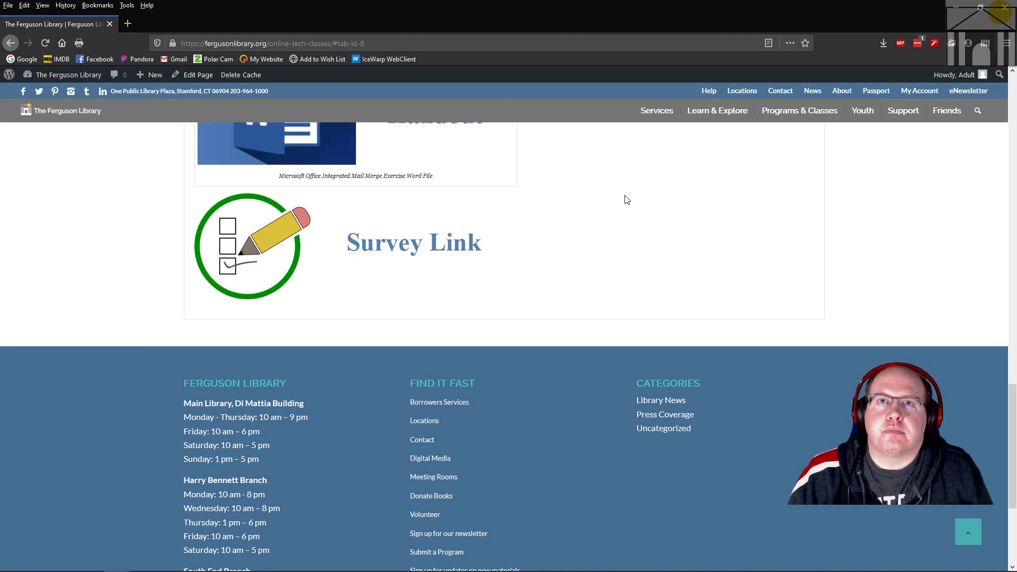
{"action": "scroll", "coordinate": [626, 199], "scroll_direction": "up", "scroll_amount": 15}
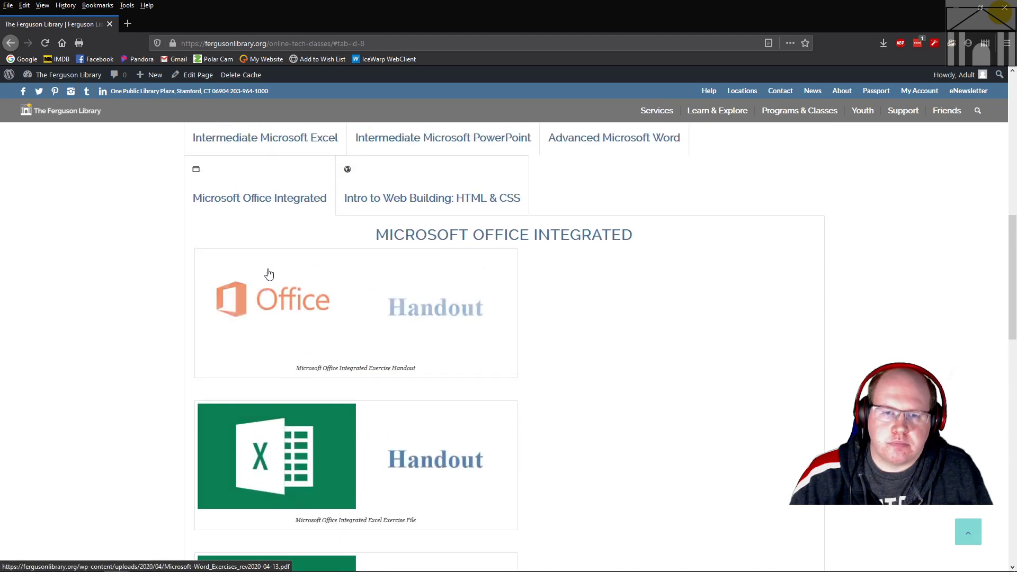